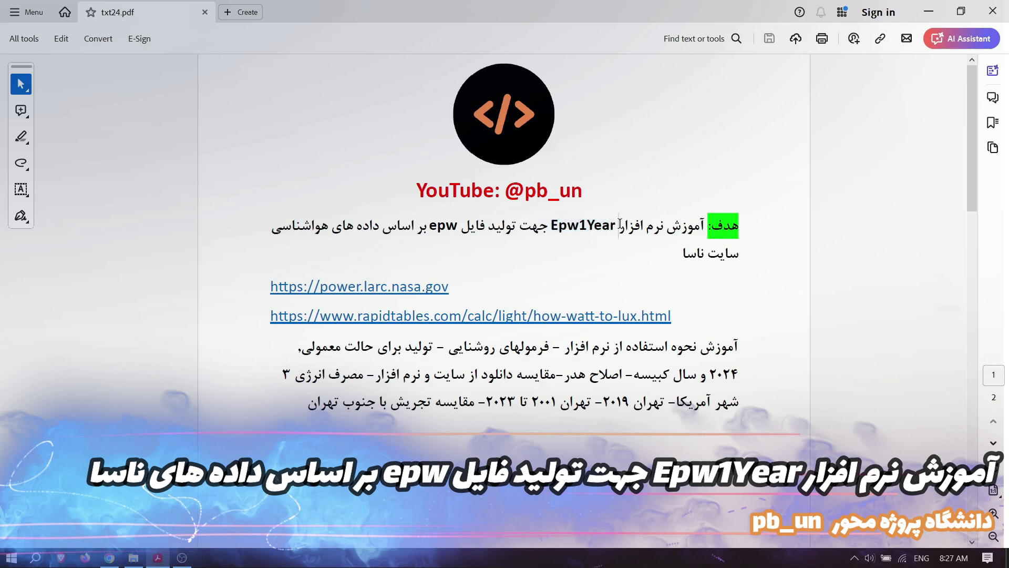
Select the software name Epw1Year in the objective line of the PDF.
left_click(586, 227)
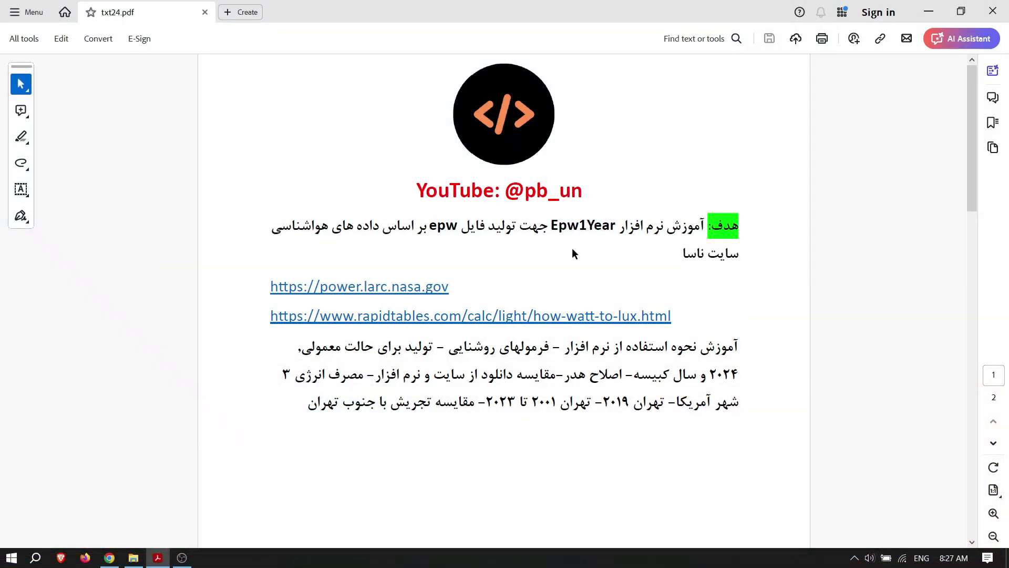
left_click_drag(551, 225, 604, 225)
left_click(558, 221)
left_click_drag(544, 226, 612, 225)
left_click(559, 232)
Switch to Chrome, browse the channel's climate software and data playlist in a new browser tab, and close that tab.
left_click(110, 557)
scroll(532, 369, "down", 5)
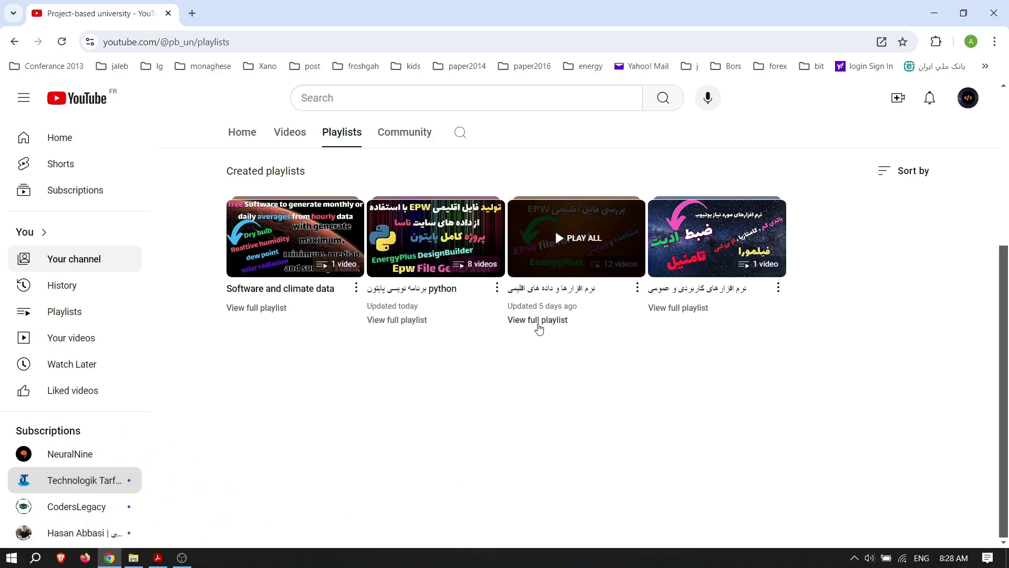
right_click(540, 324)
left_click(581, 339)
left_click(249, 7)
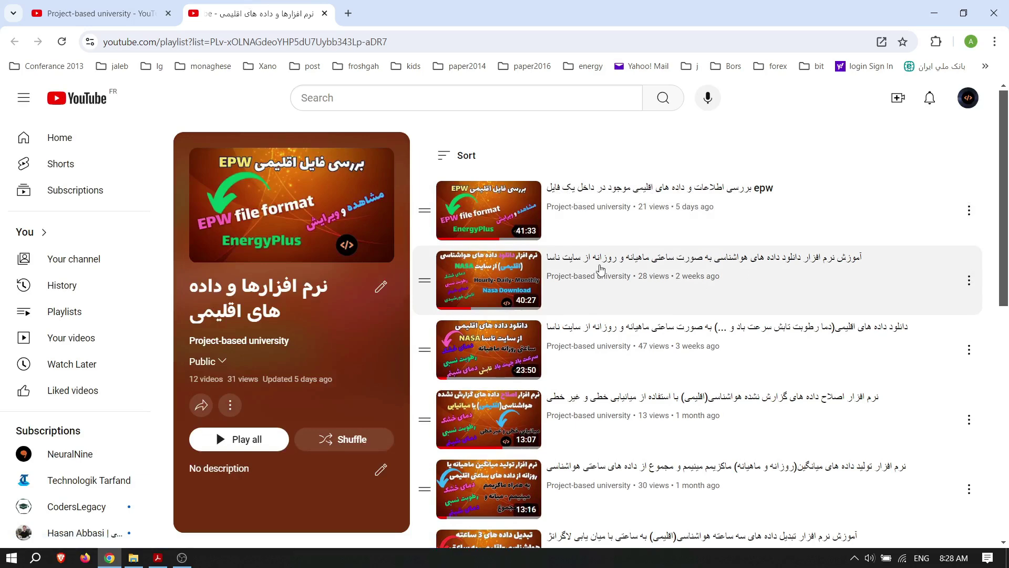
scroll(746, 284, "down", 5)
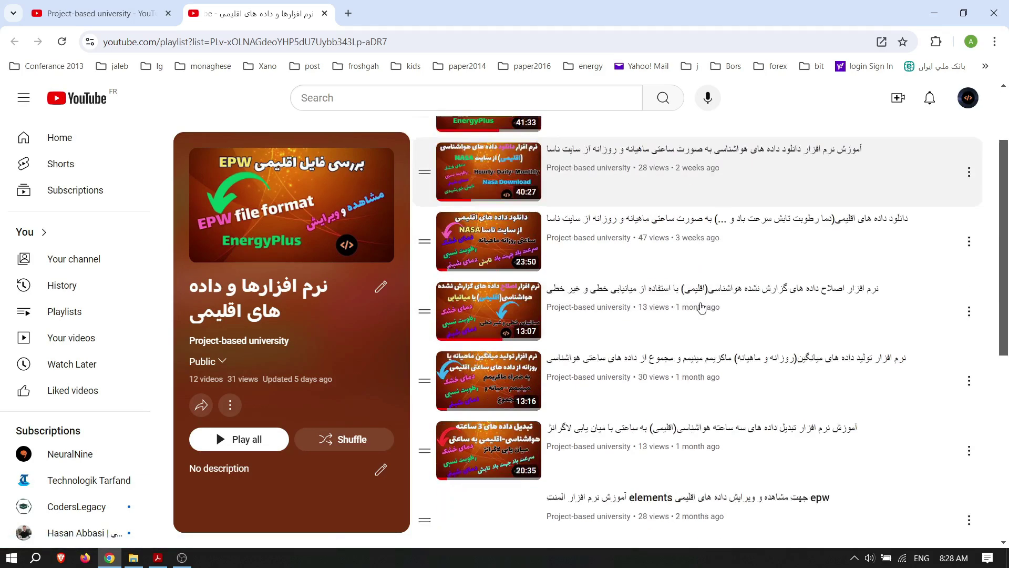
scroll(683, 294, "up", 5)
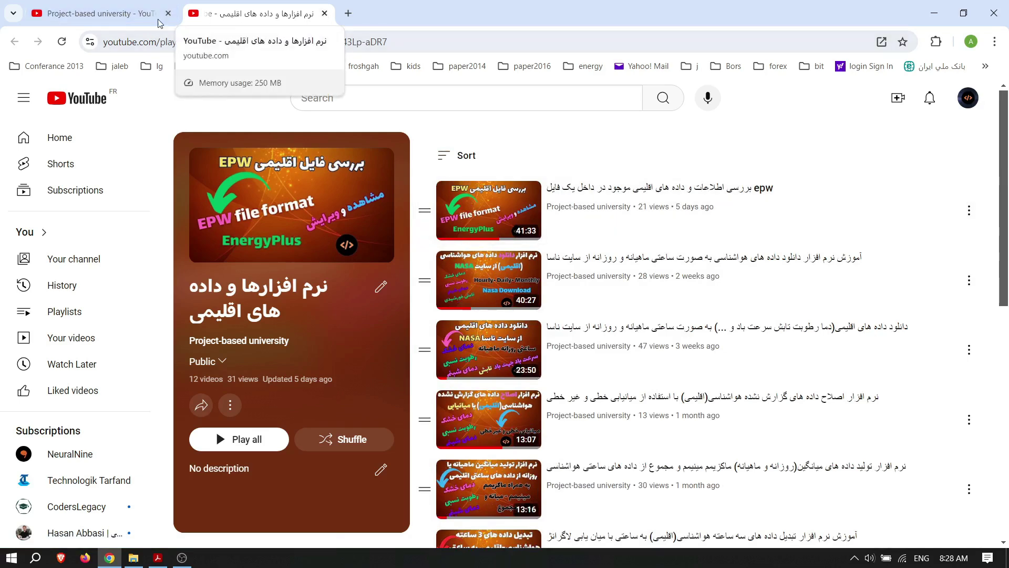
left_click(324, 13)
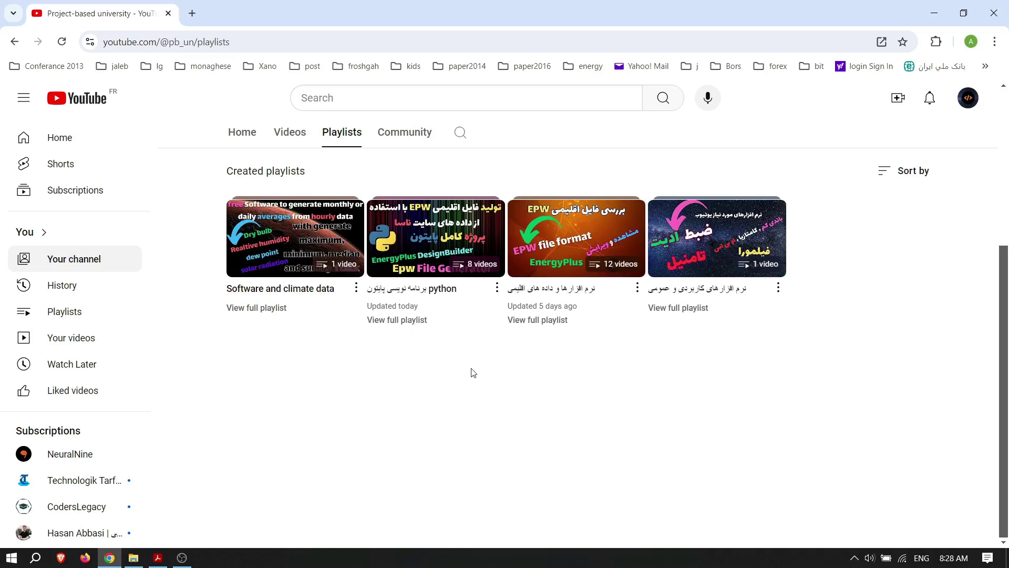
Open the channel's Python programming playlist in a new browser tab and view it.
right_click(414, 322)
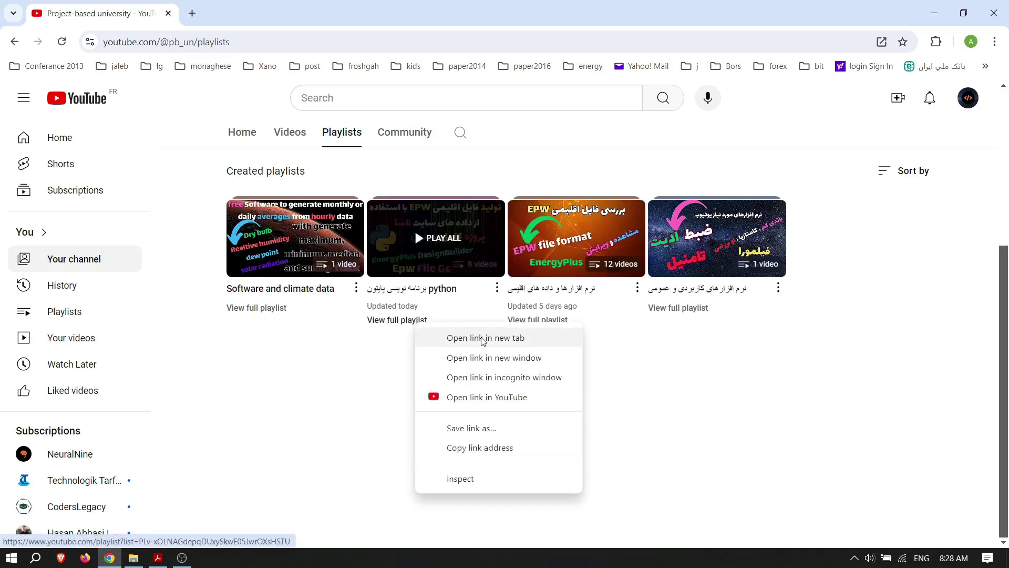
left_click(484, 340)
left_click(272, 10)
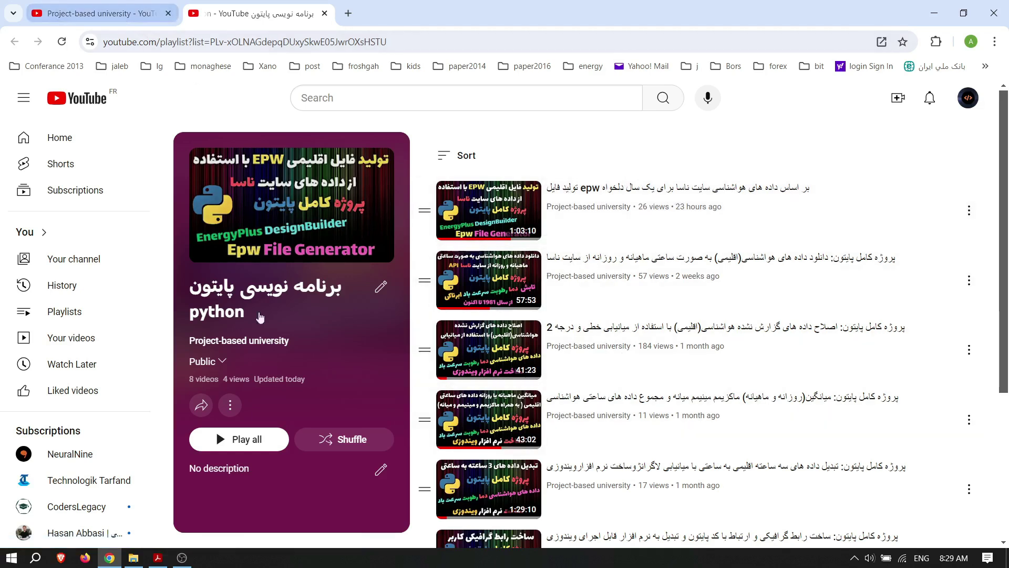
Switch back to txt24.pdf and select the software name Epw1Year in its objective line.
mouse_move(157, 558)
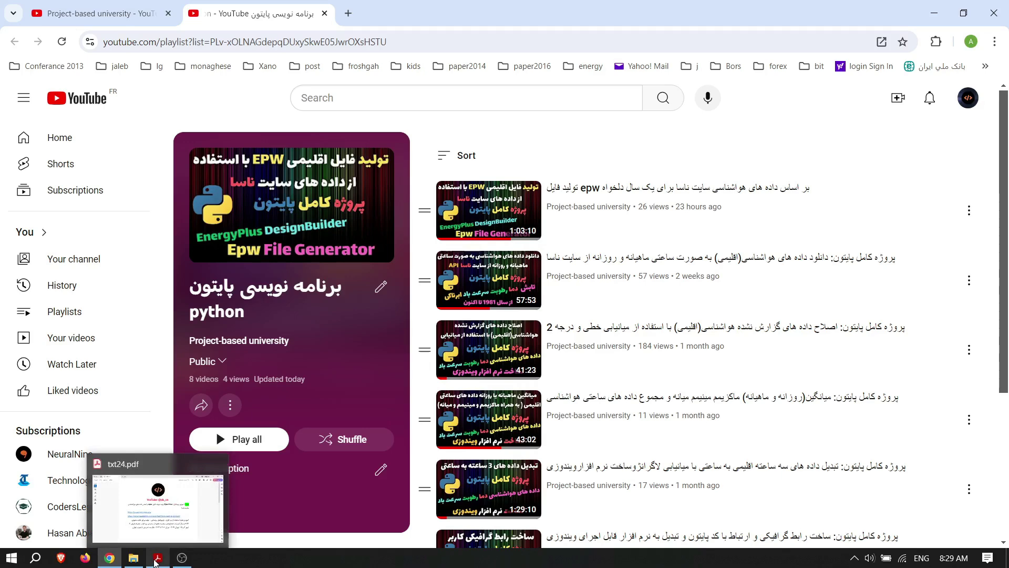
left_click(156, 560)
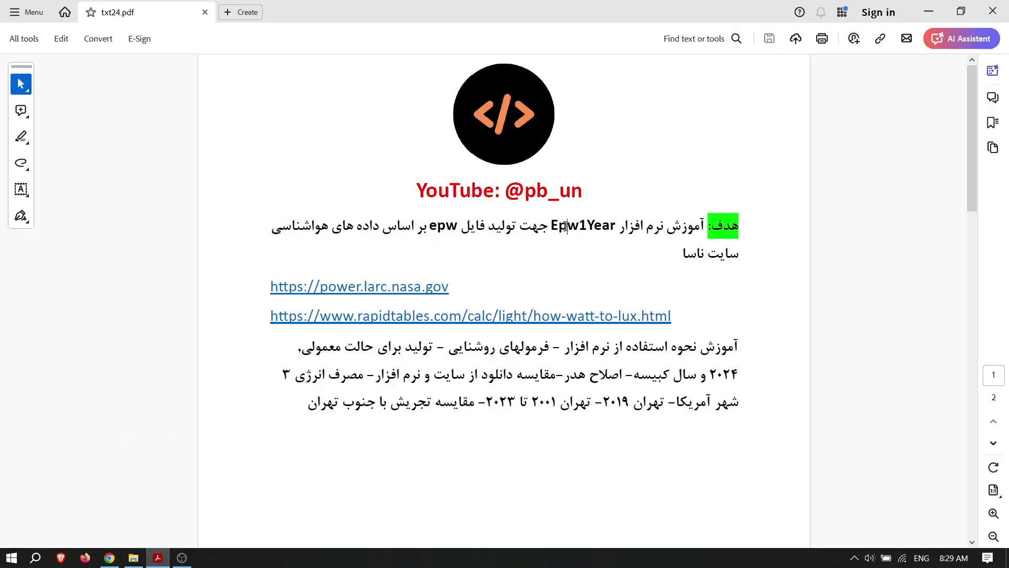
left_click_drag(551, 226, 616, 227)
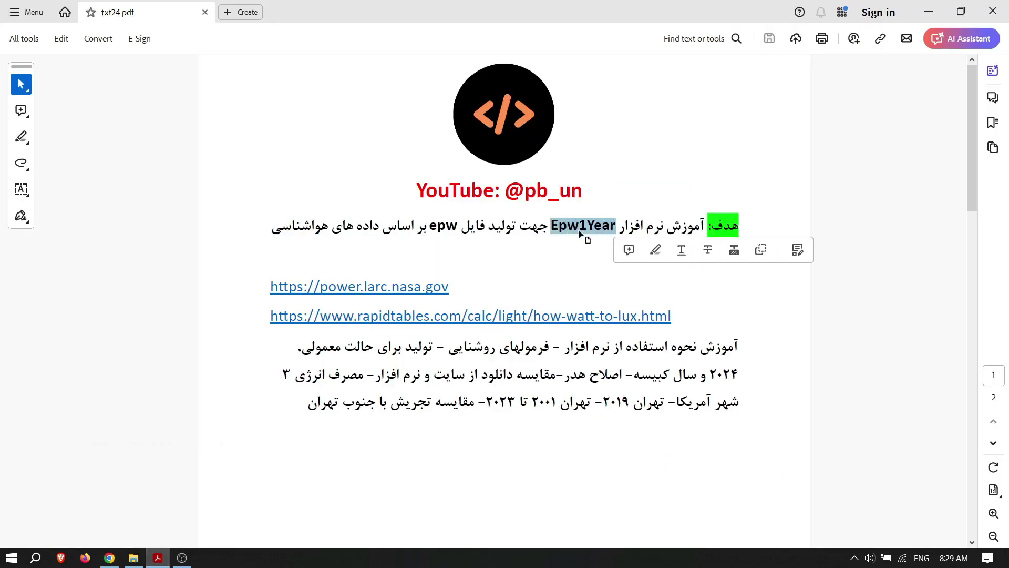
left_click(576, 225)
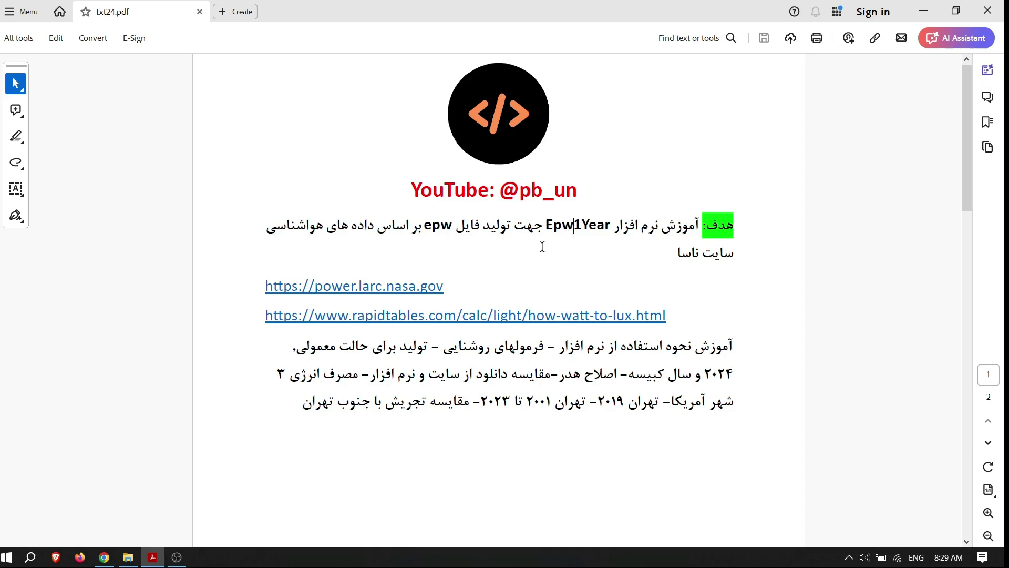
Open the power.larc.nasa.gov link from the PDF, view the Data Access Viewer section, and return to the PDF after closing the page.
left_click(424, 290)
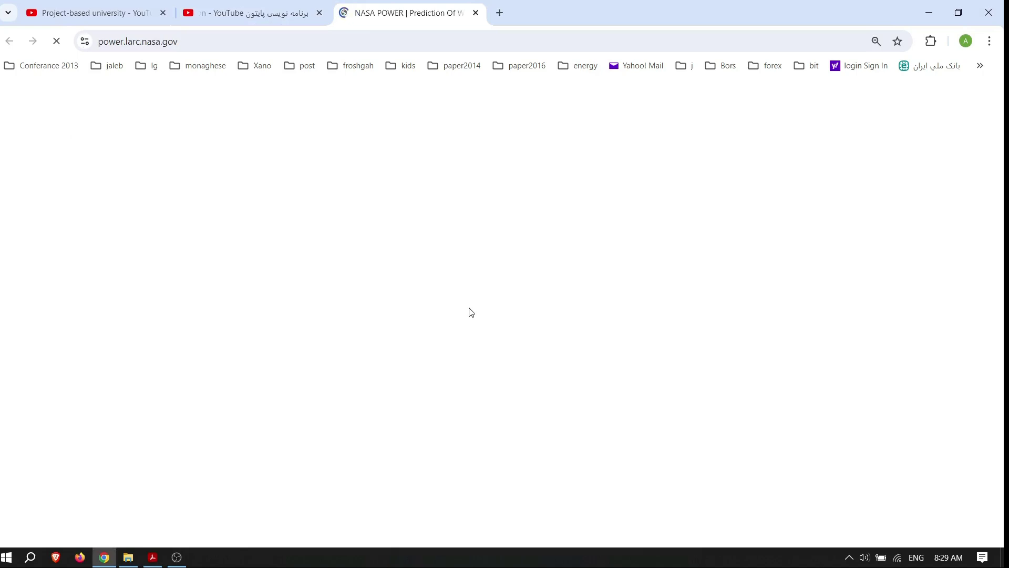
scroll(615, 356, "down", 8)
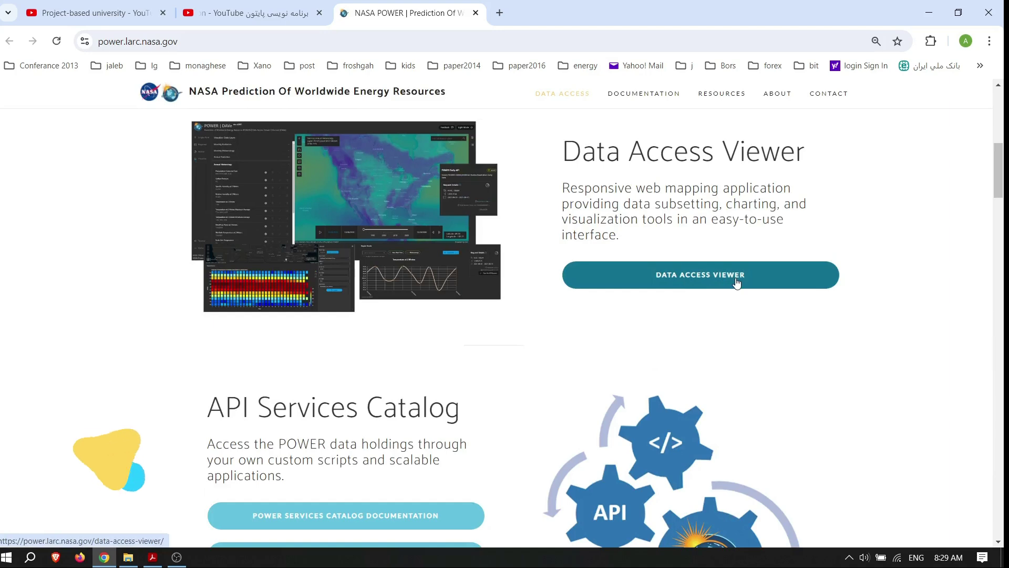
left_click(475, 13)
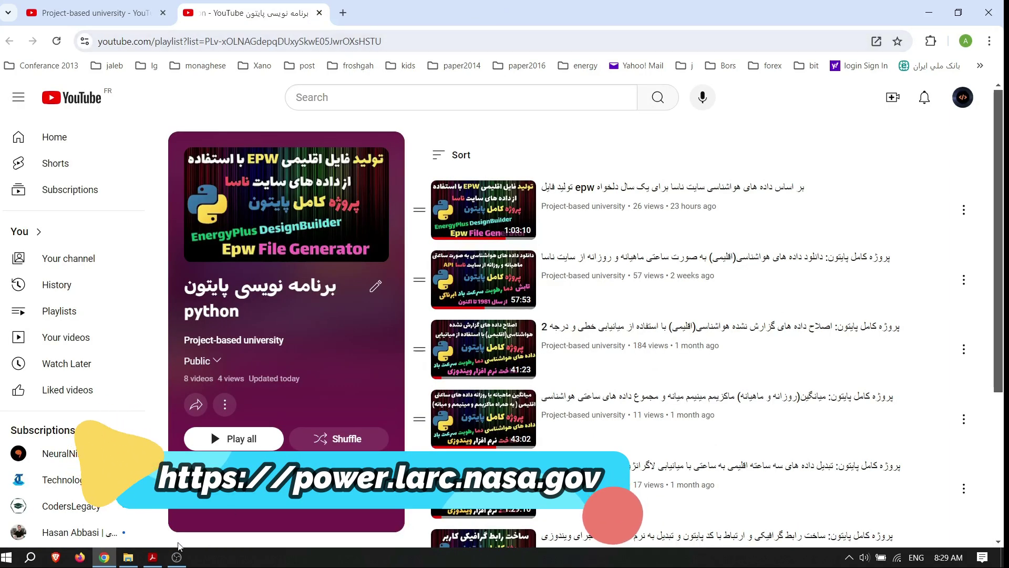
left_click(153, 557)
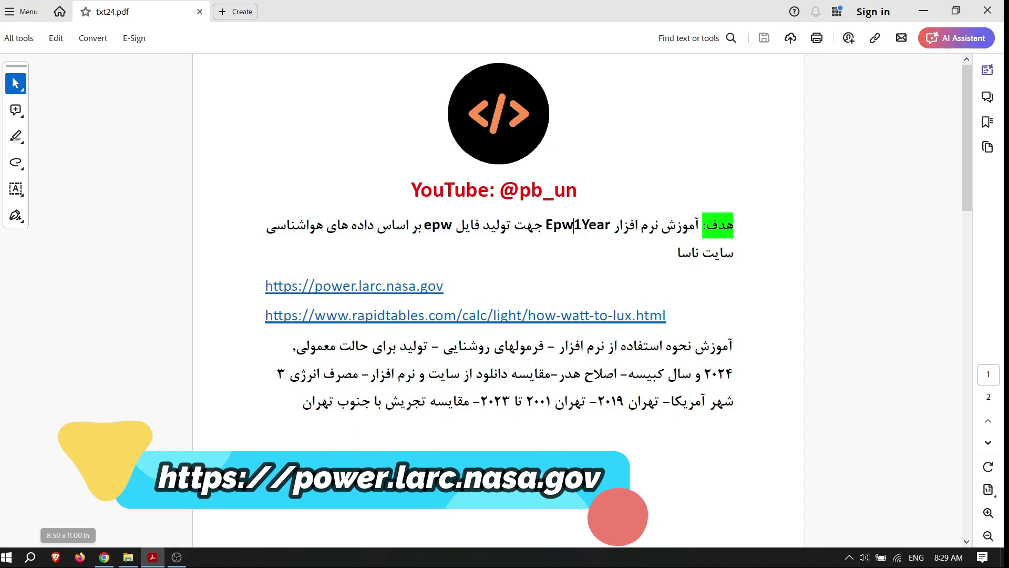
Switch to File Explorer and read the download and video links in the help1 text file of the v24 folder.
left_click(127, 557)
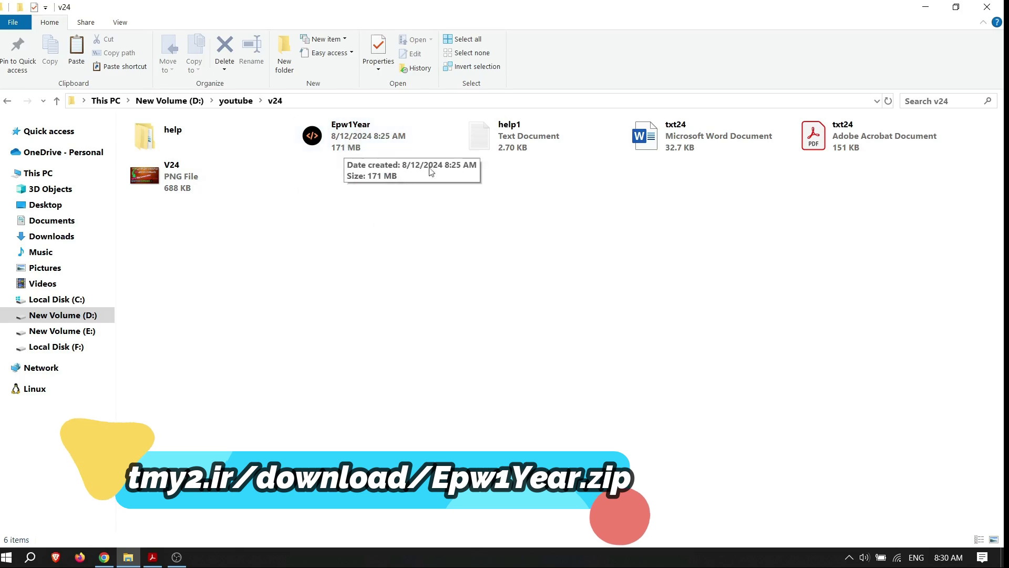
double_click(497, 144)
scroll(496, 319, "down", 4)
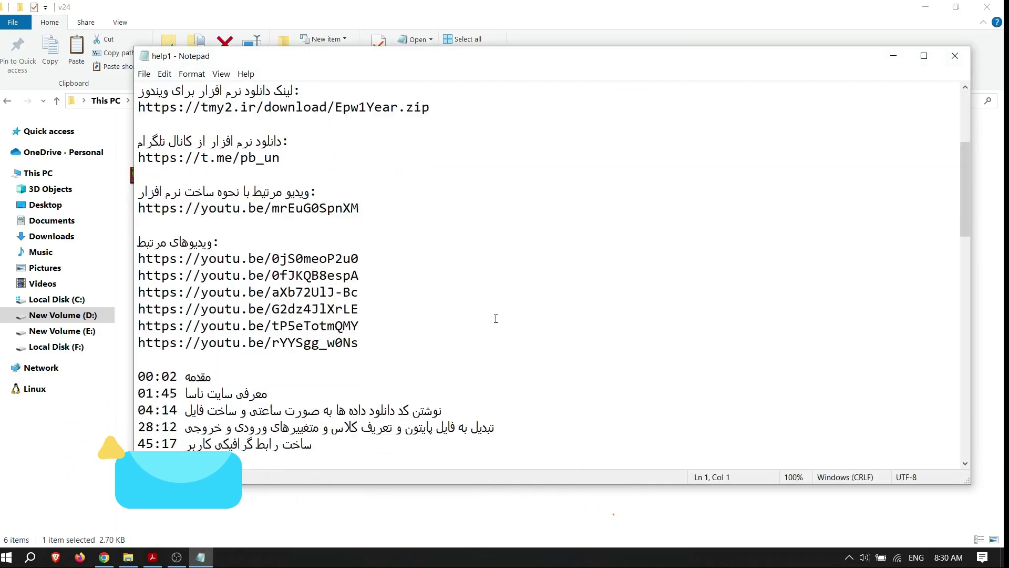
scroll(491, 288, "up", 1)
scroll(490, 291, "down", 1)
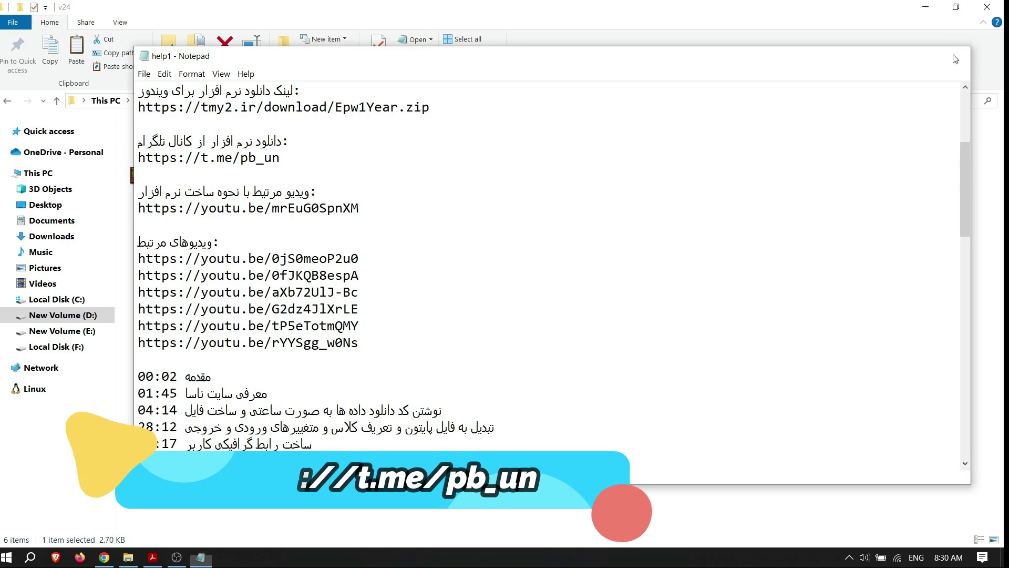
left_click(954, 57)
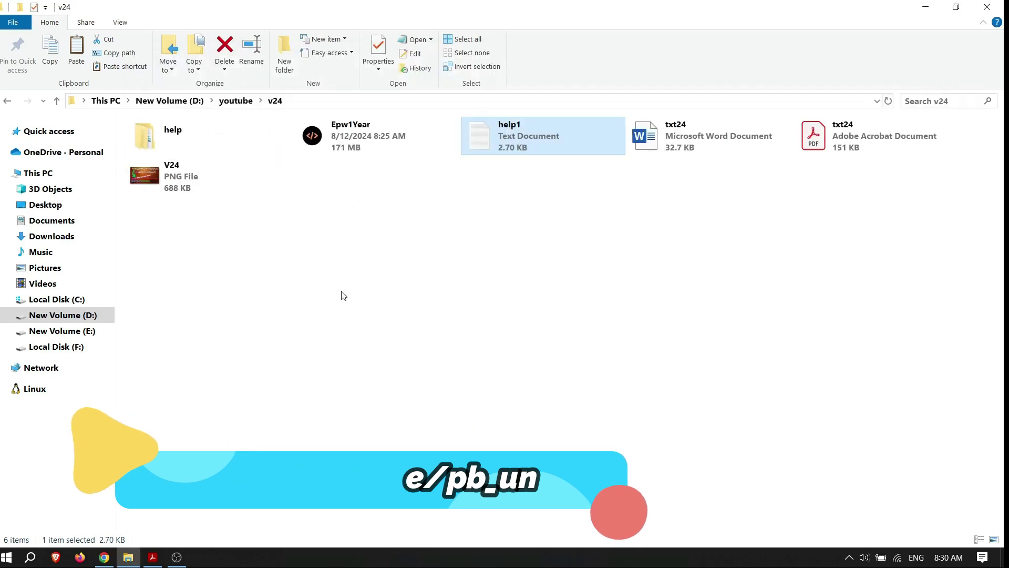
Launch Epw1Year from the v24 folder and select the output folder for the EPW file.
double_click(360, 146)
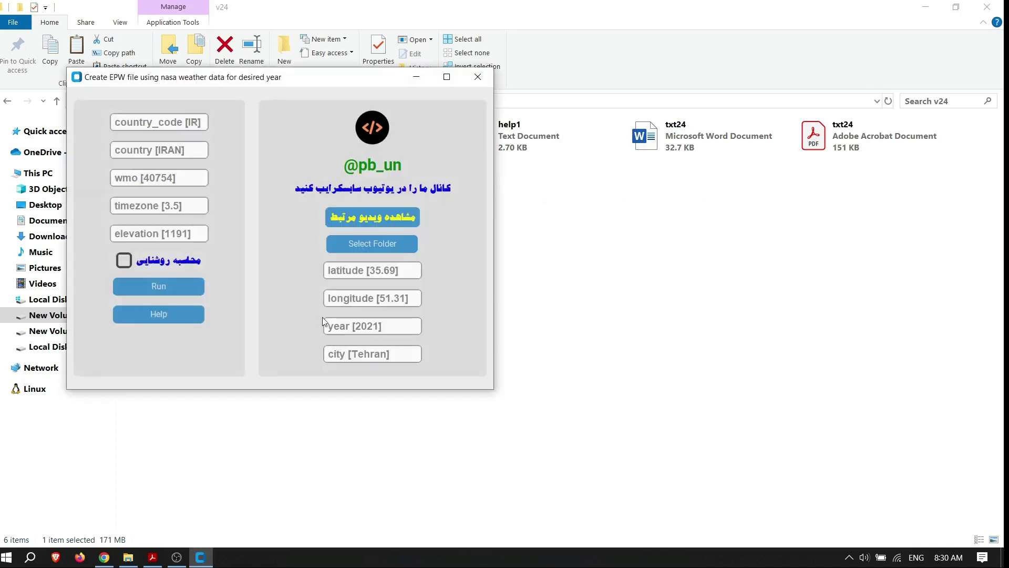
left_click_drag(273, 81, 503, 182)
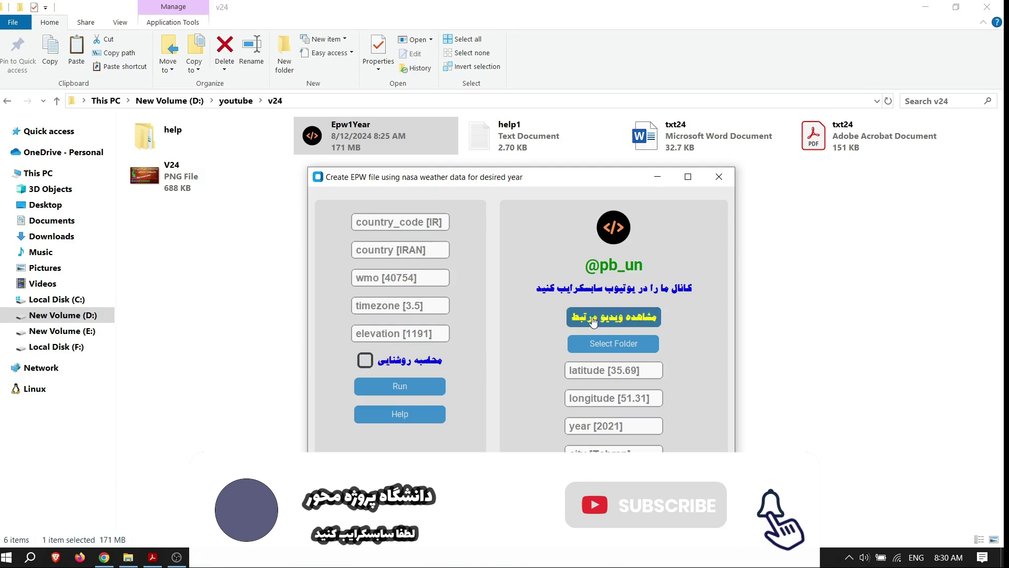
left_click(104, 559)
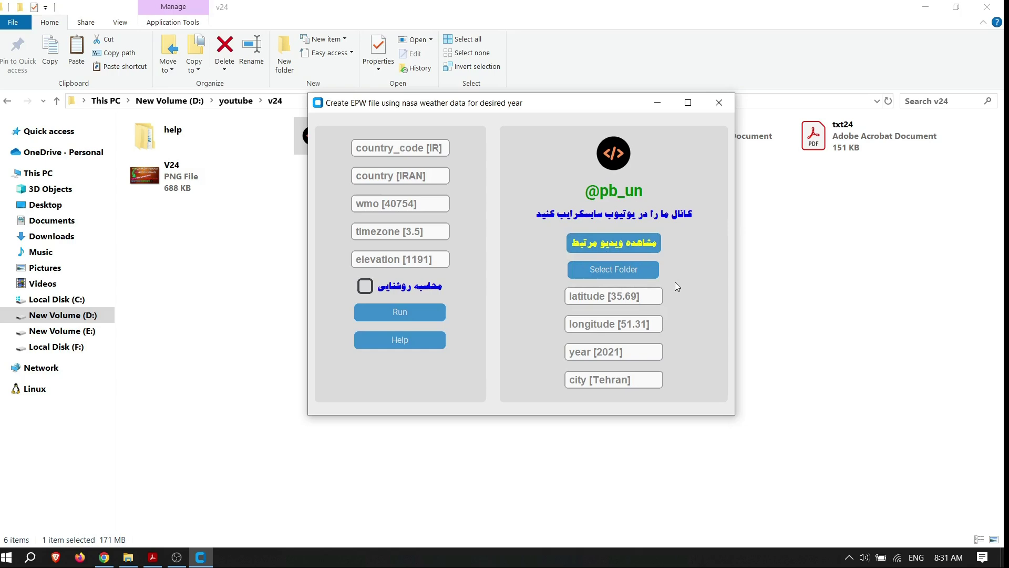
left_click(630, 272)
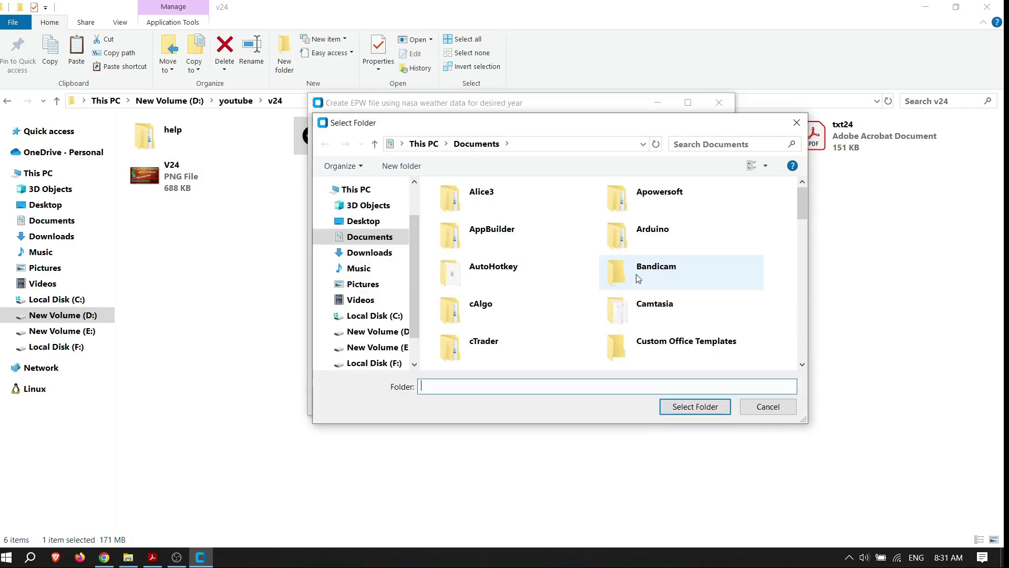
key("Return")
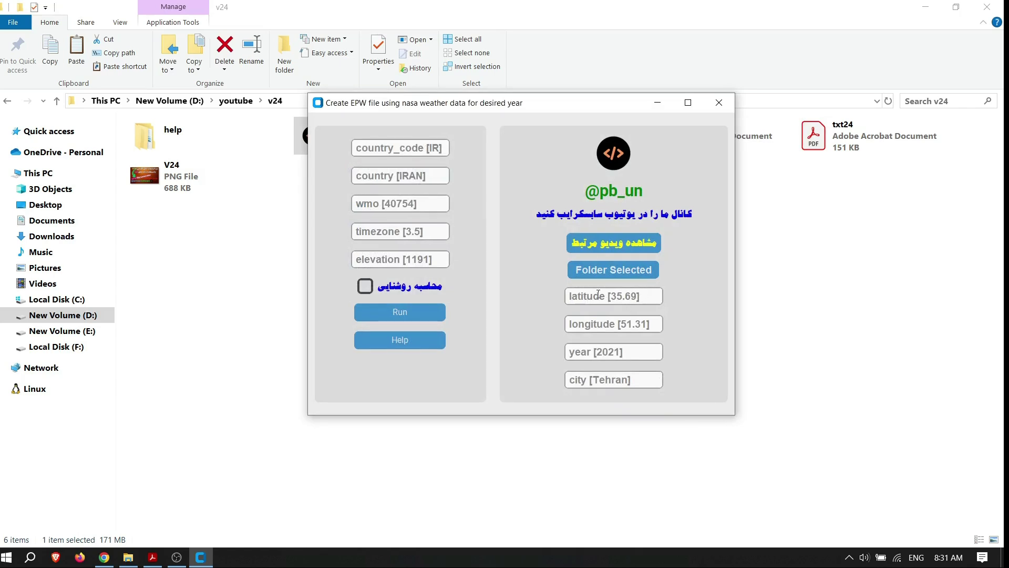
Enter latitude 35.69, longitude 51.31, year 2023 and city Tehran in the EPW form.
left_click(596, 295)
type("35.69")
left_click(594, 324)
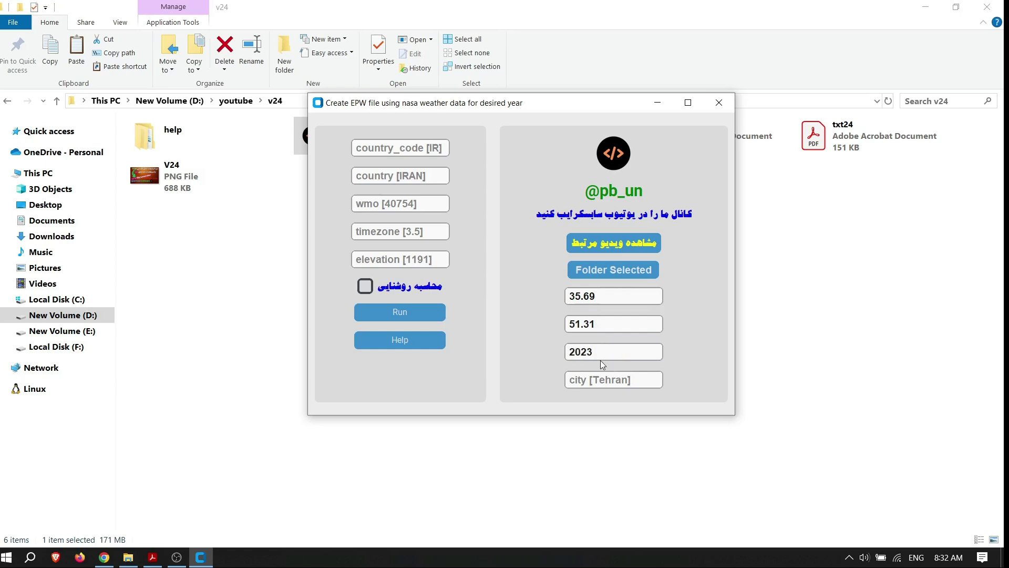
left_click(586, 379)
type("T")
type("ehj")
key("BackSpace")
key("BackSpace")
type("hran")
Enter country code IR, country IRAN, WMO 40754, timezone 3.5 and elevation 1191, and enable the illuminance calculation.
left_click(380, 149)
type("IR")
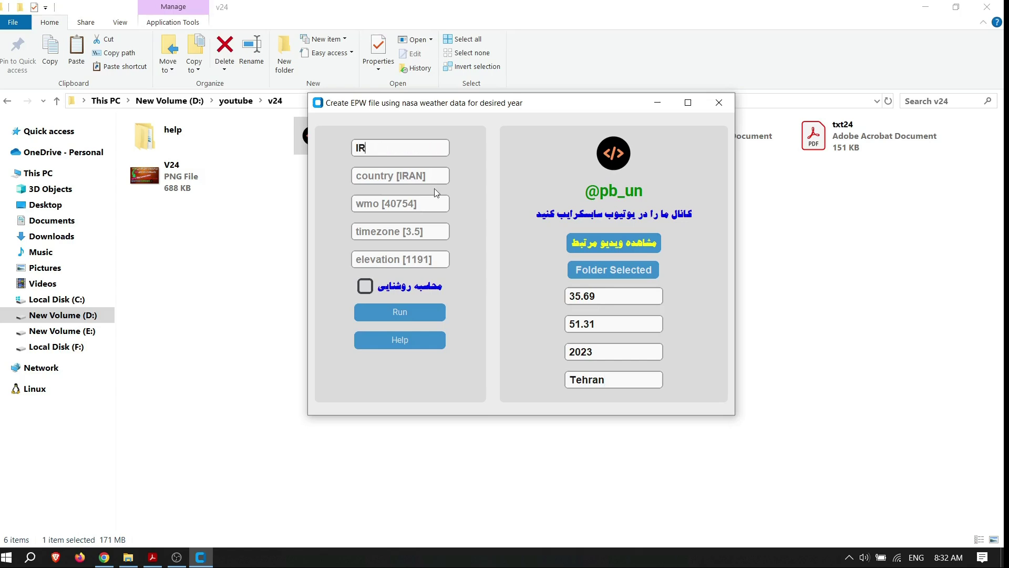
left_click(423, 172)
type("IRAN")
left_click(379, 202)
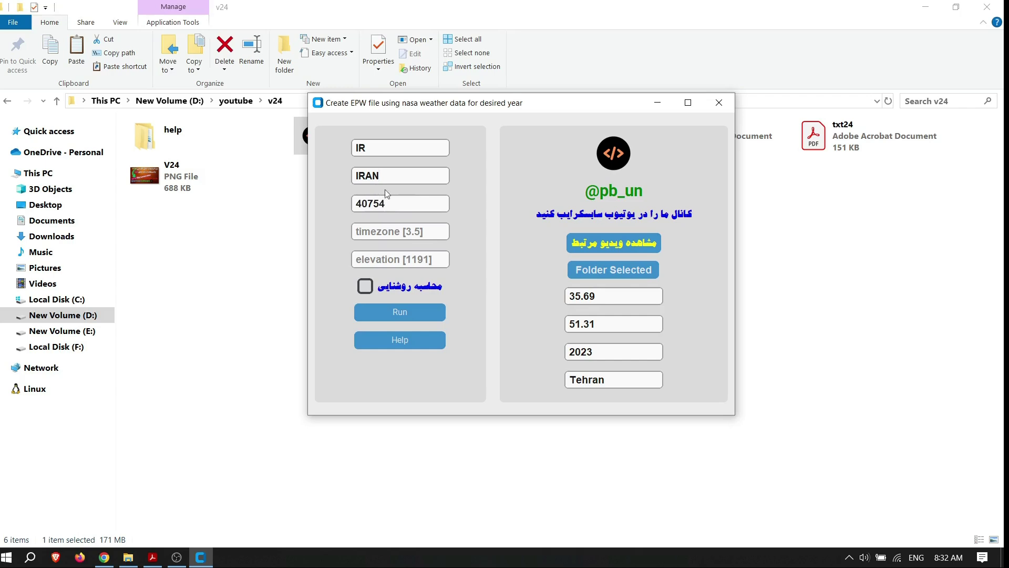
left_click(383, 230)
type("3.5")
left_click(382, 259)
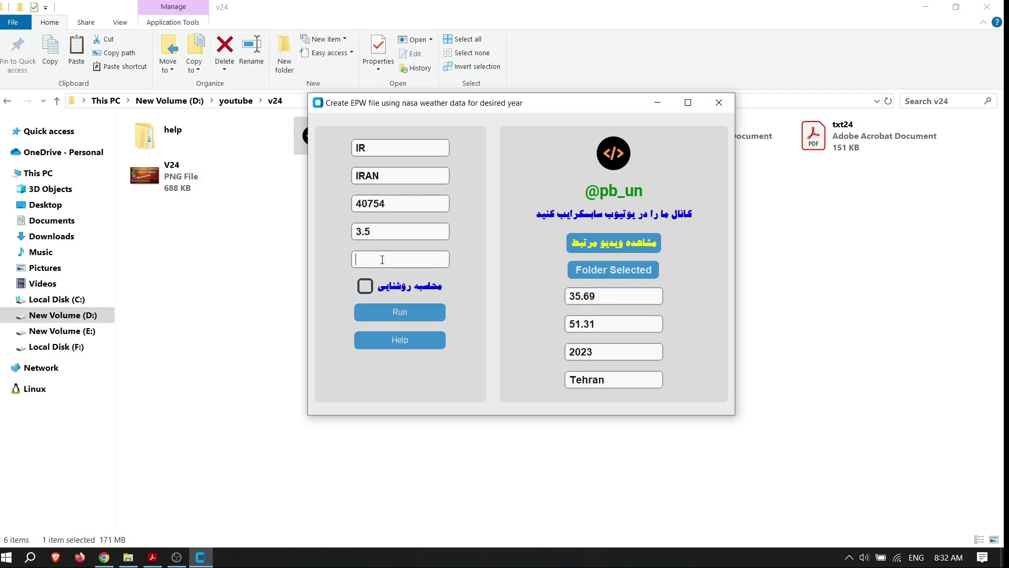
type("1191")
left_click(366, 288)
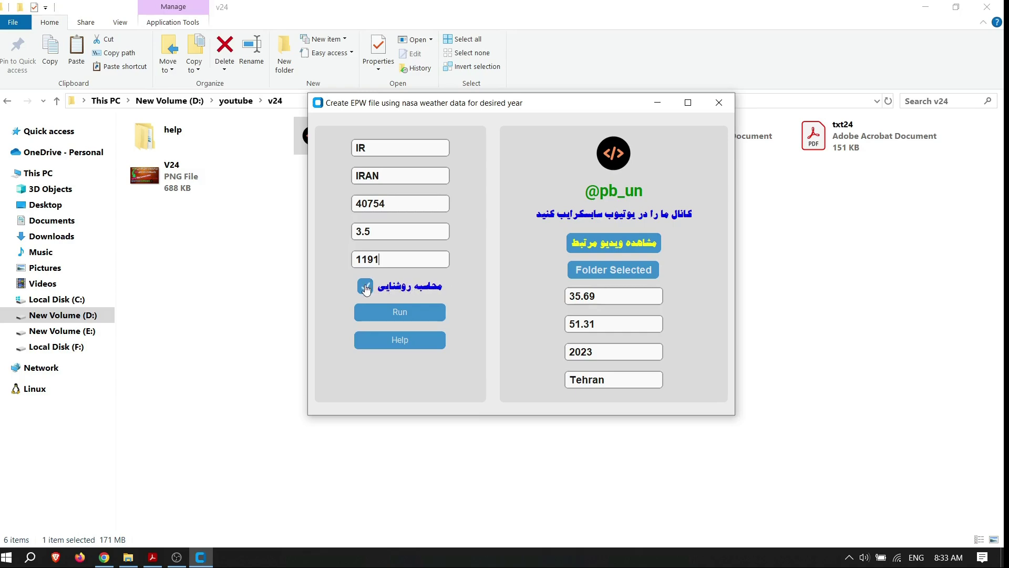
Read the program's help on data availability and the illuminance formula, and close it.
left_click(395, 346)
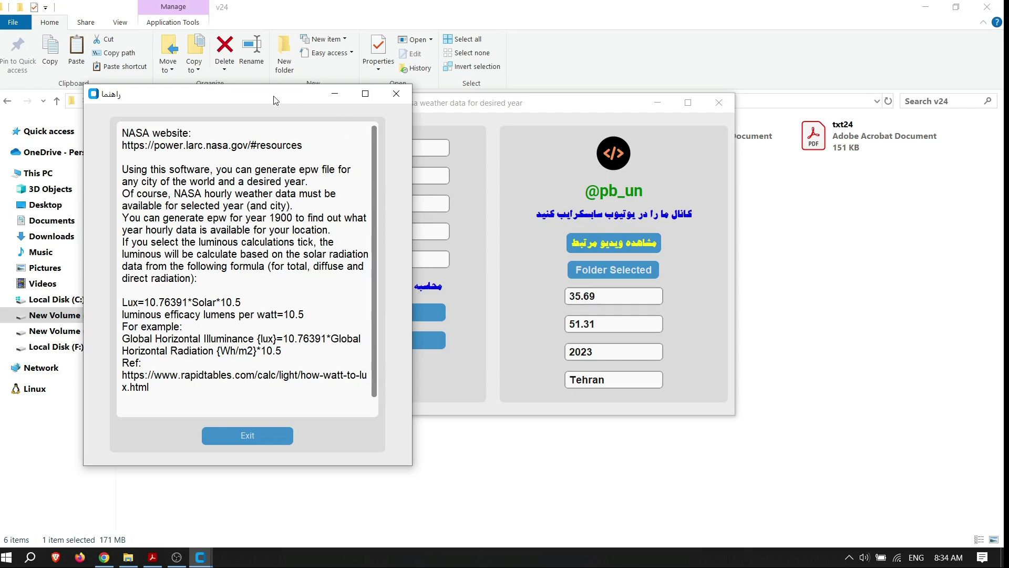
left_click_drag(273, 96, 753, 104)
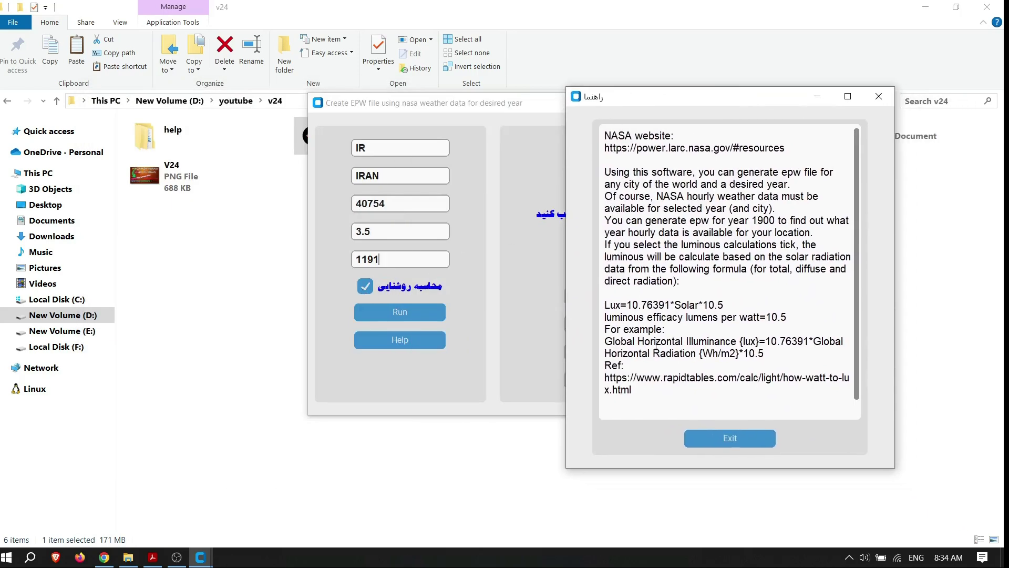
left_click_drag(746, 101, 575, 107)
left_click(707, 101)
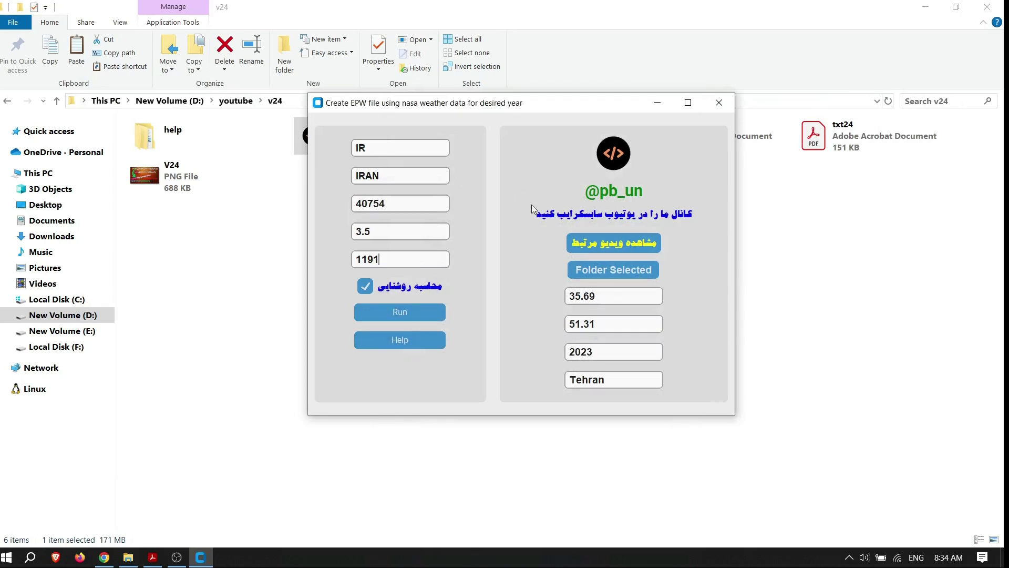
Run the EPW file generation for Tehran 2023 and show the Windows desktop.
left_click(412, 316)
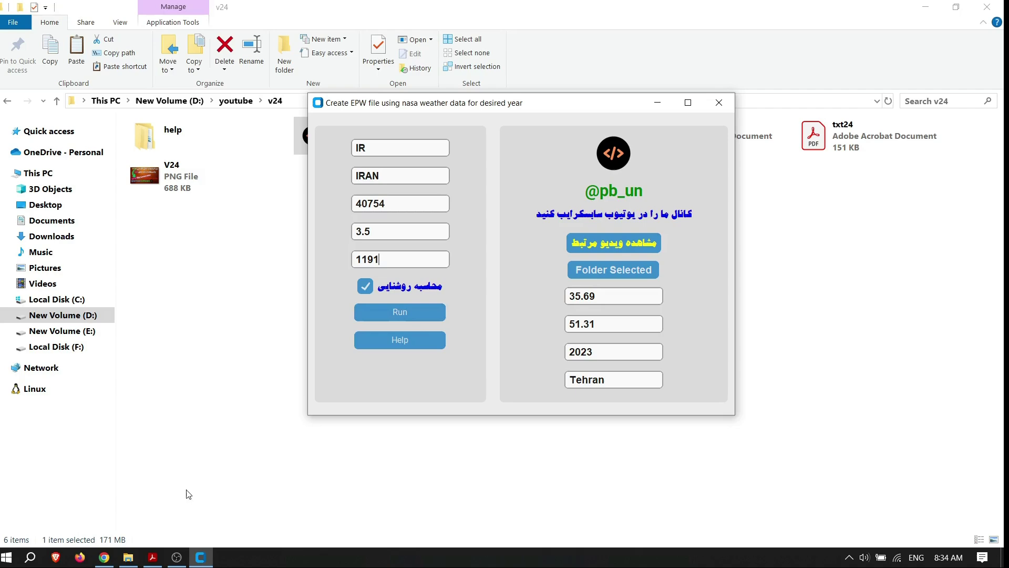
left_click(127, 559)
left_click(1002, 557)
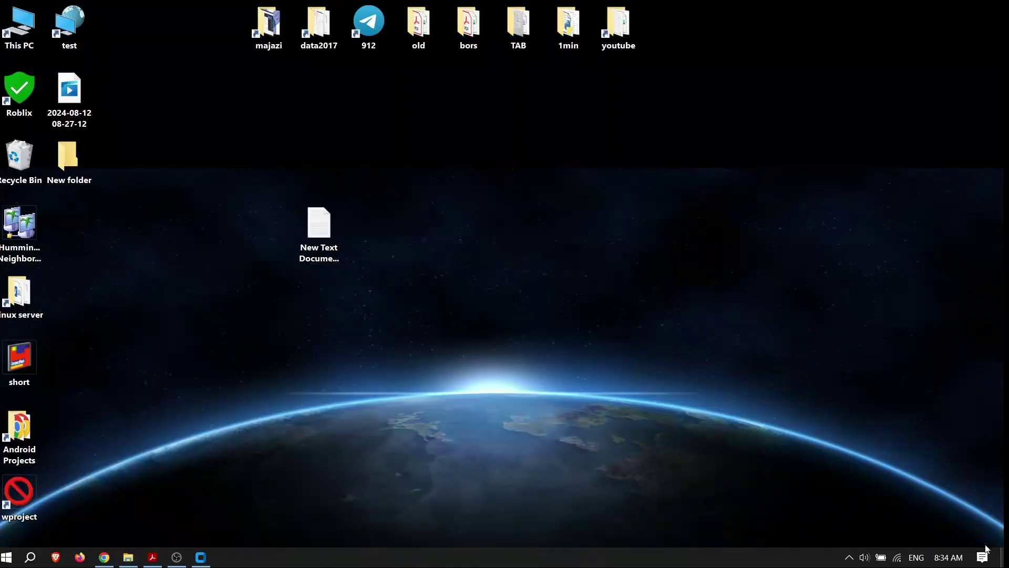
Open the empty output folder New folder and run the Tehran 2023 EPW generation beside it, returning to the folder.
key("super+d")
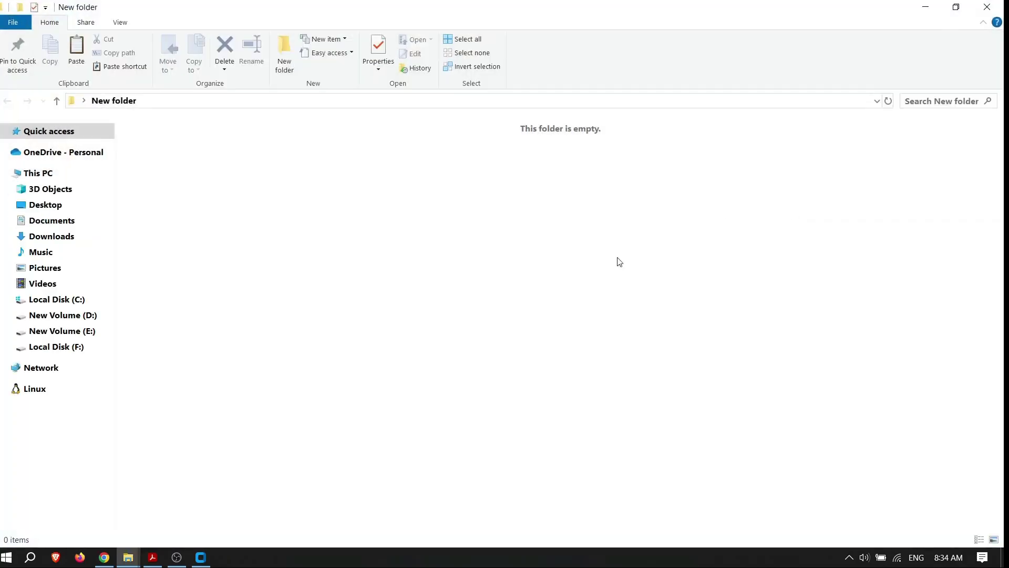
left_click(200, 556)
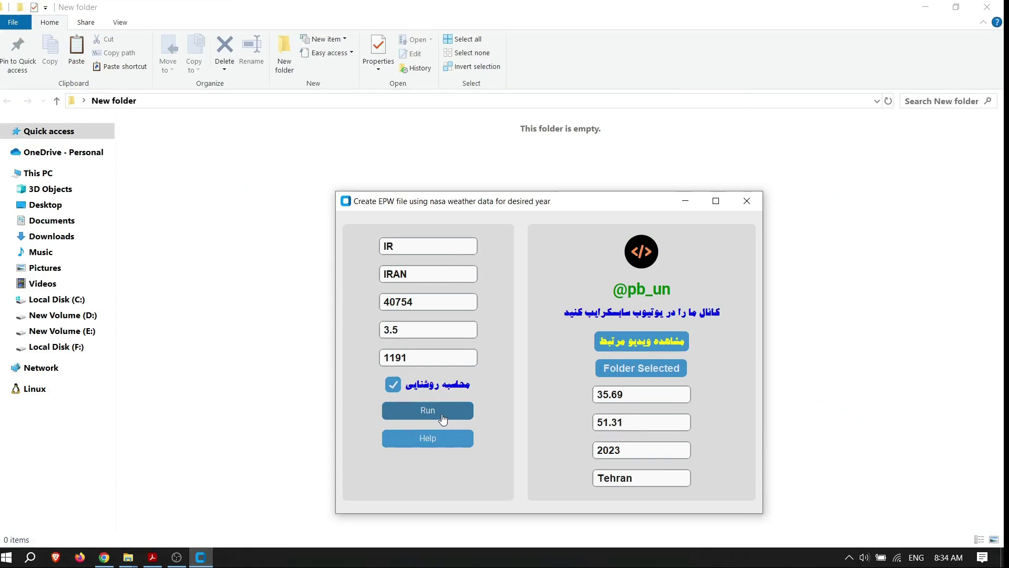
left_click(443, 418)
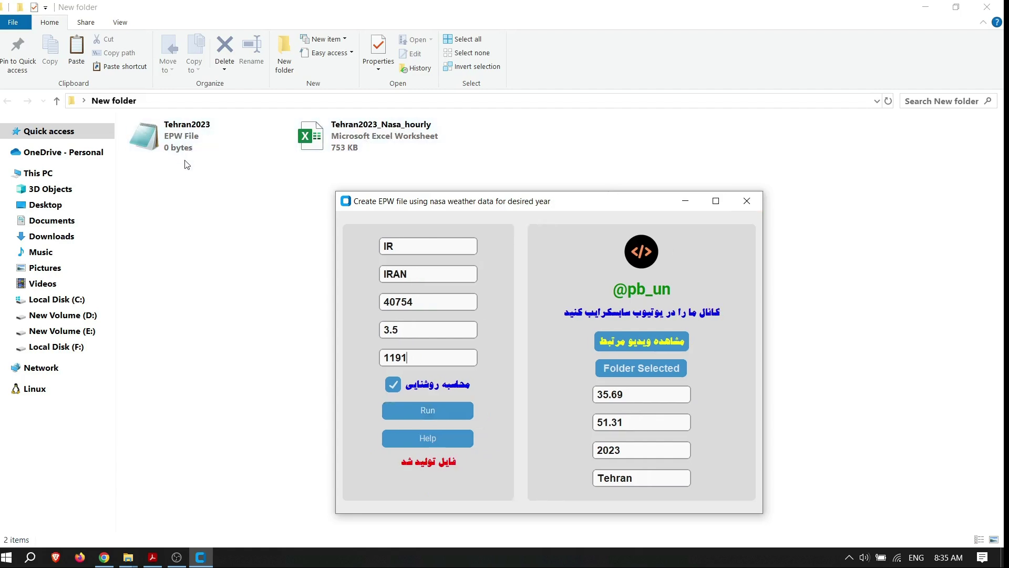
left_click(243, 219)
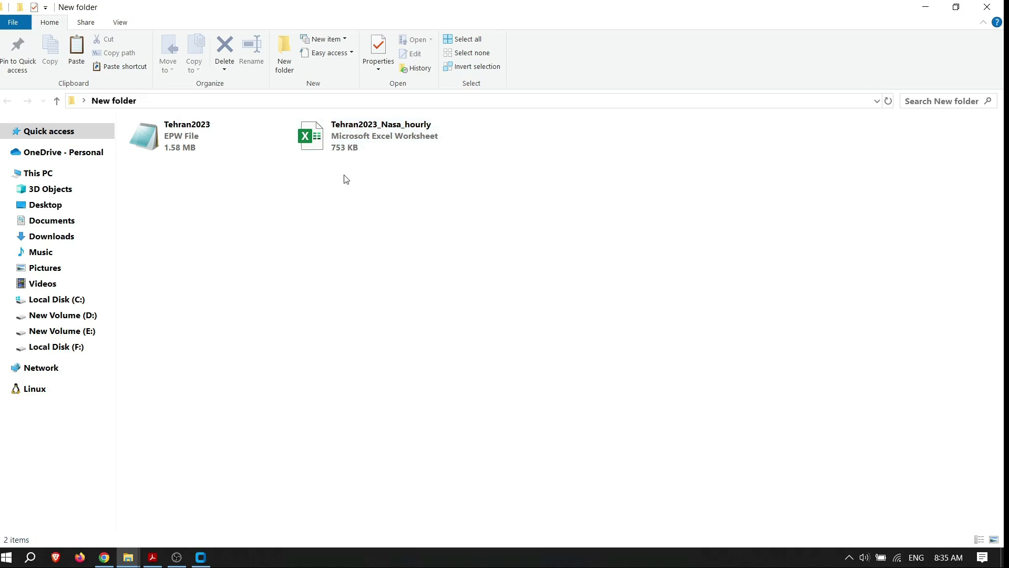
Open Tehran2023_Nasa_hourly in Excel, fit the Date column to its contents and check the first and last timestamps.
left_click(332, 141)
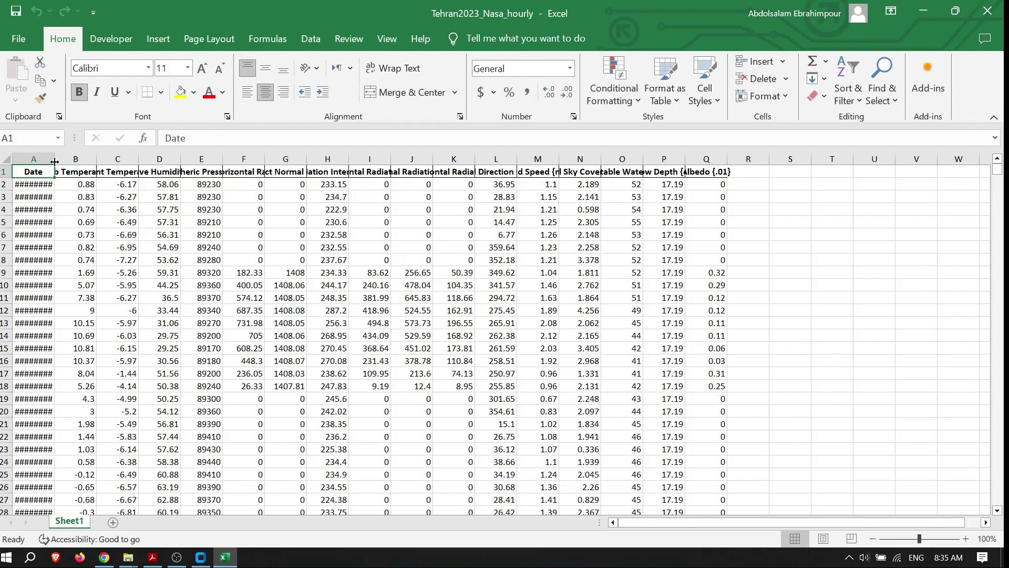
double_click(55, 159)
left_click(57, 187)
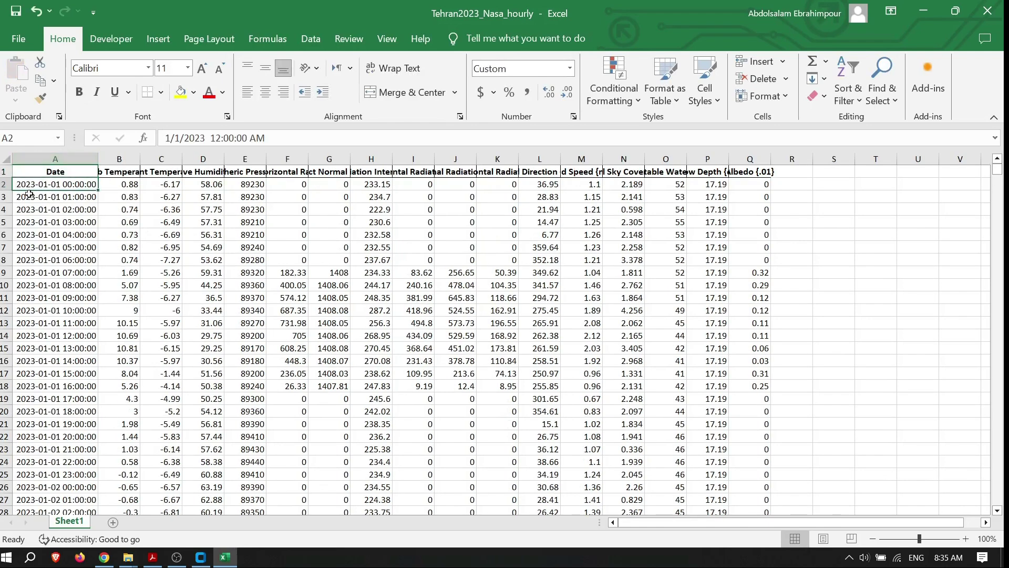
left_click_drag(996, 169, 997, 499)
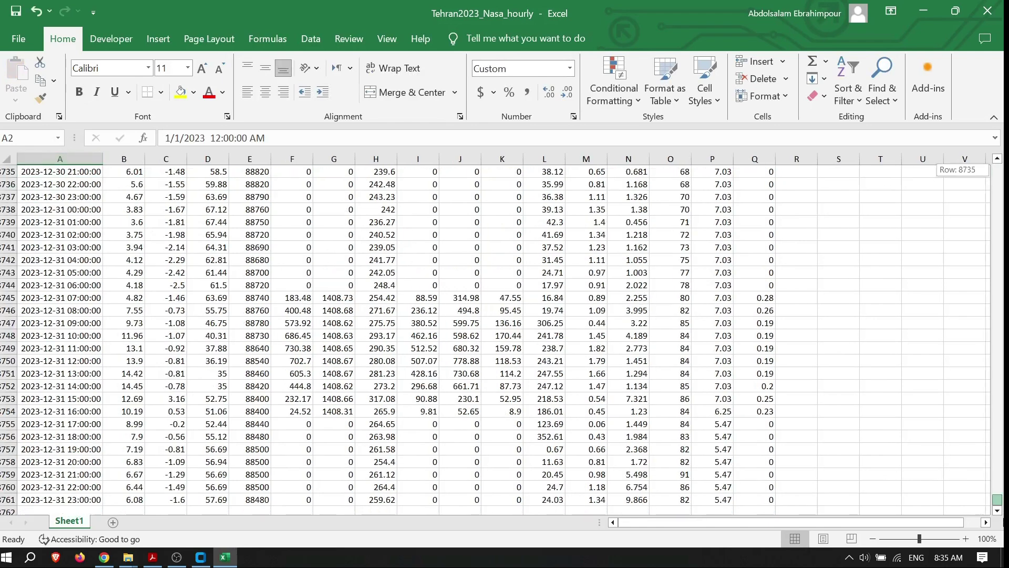
left_click(66, 501)
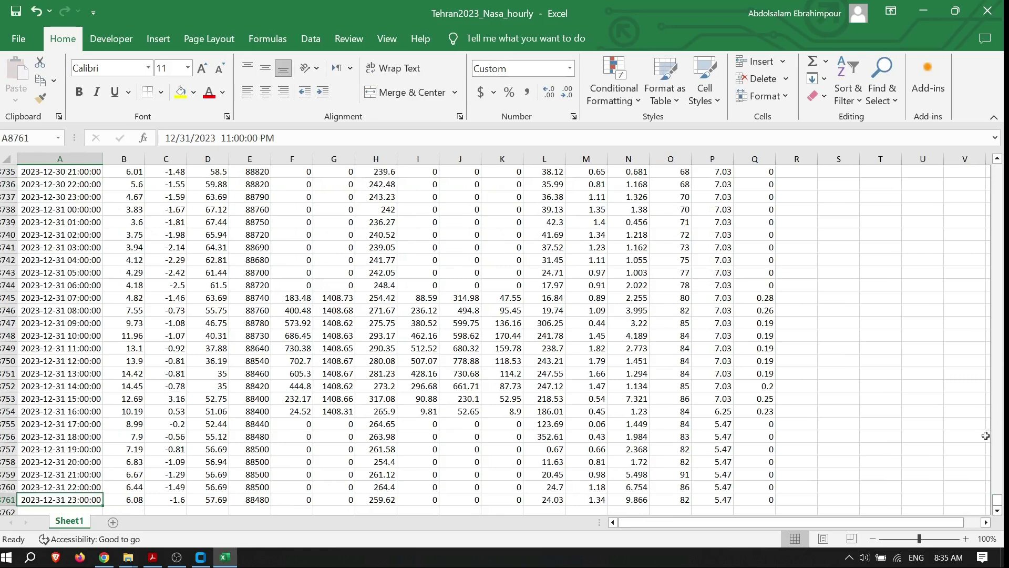
left_click_drag(997, 502, 997, 169)
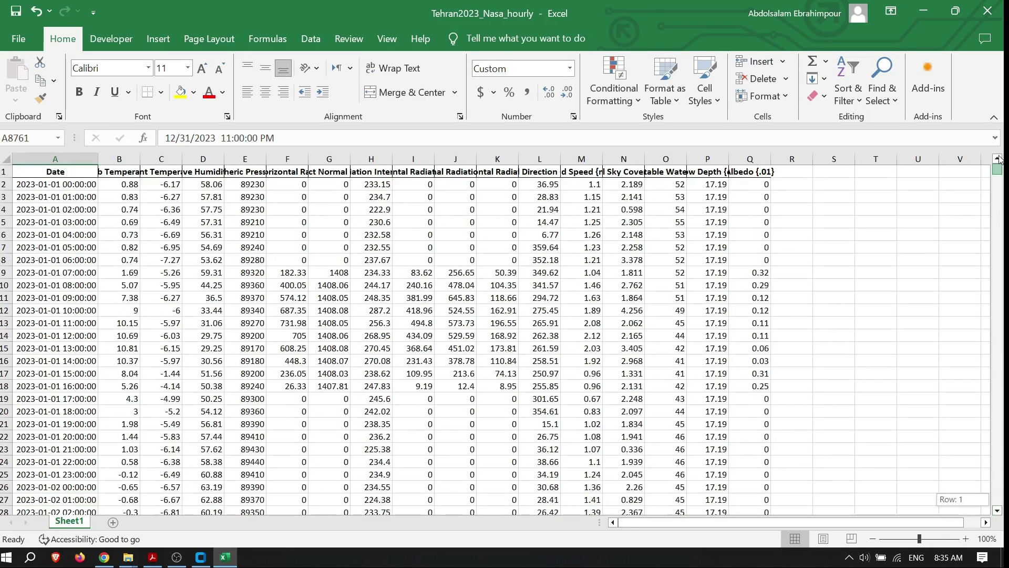
Fit the widths of the weather data columns B through Q to their contents.
left_click(125, 160)
key("ctrl+shift+Right")
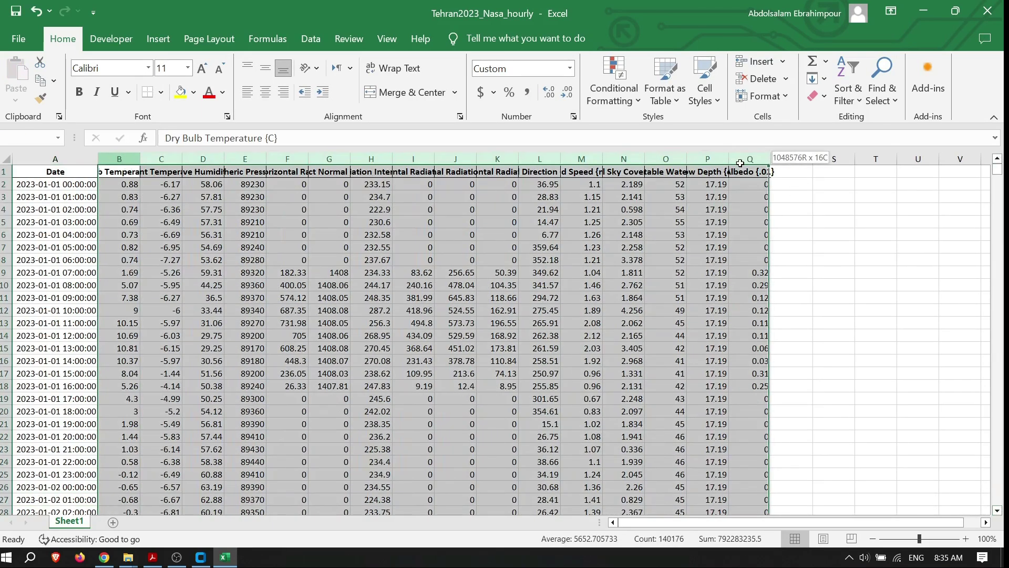
double_click(138, 157)
Examine the weather variable headers across the sheet and close the workbook without saving.
left_click(165, 169)
left_click(254, 171)
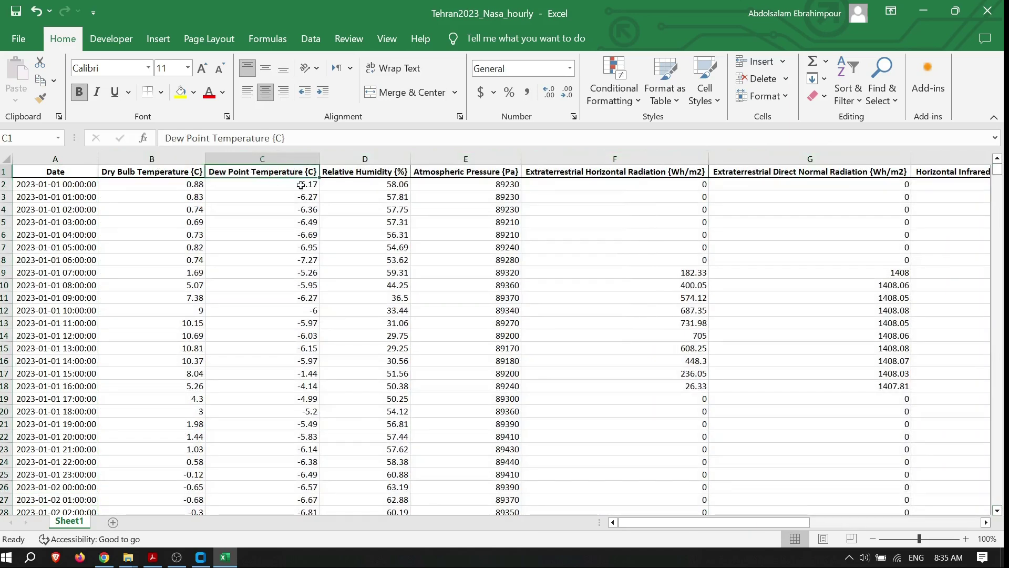
left_click(348, 174)
left_click(482, 175)
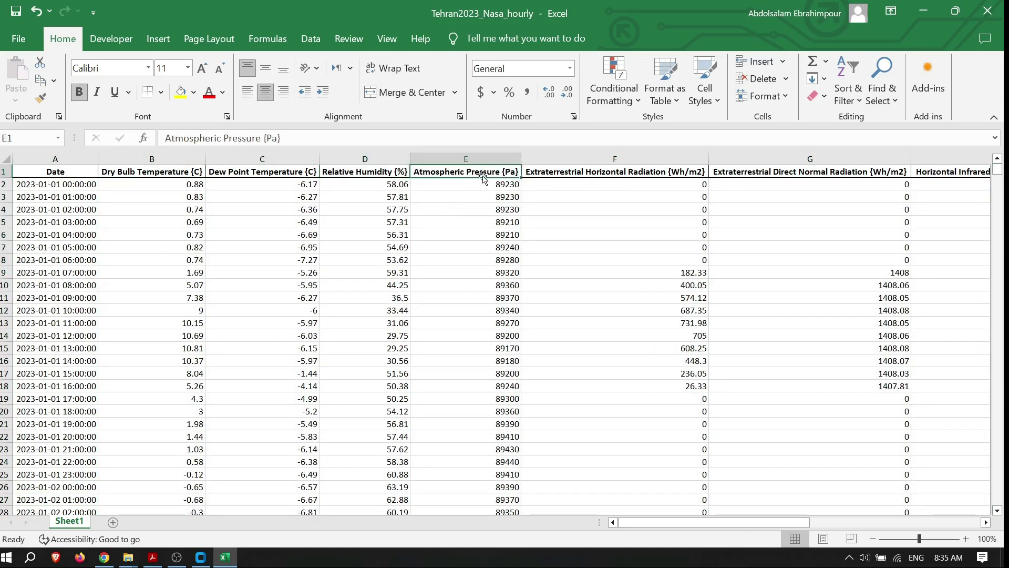
left_click(622, 167)
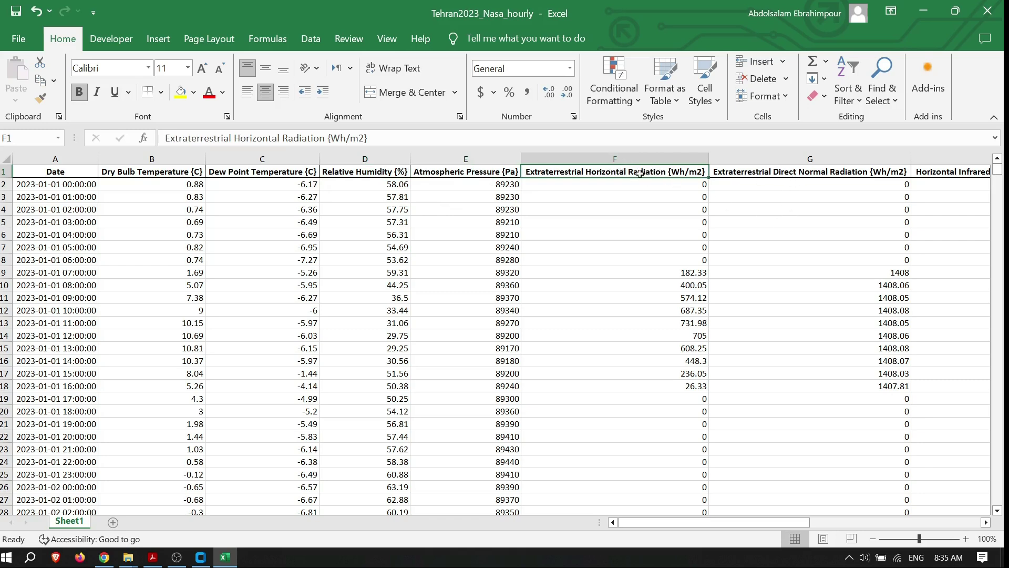
left_click(779, 168)
left_click_drag(787, 527, 937, 535)
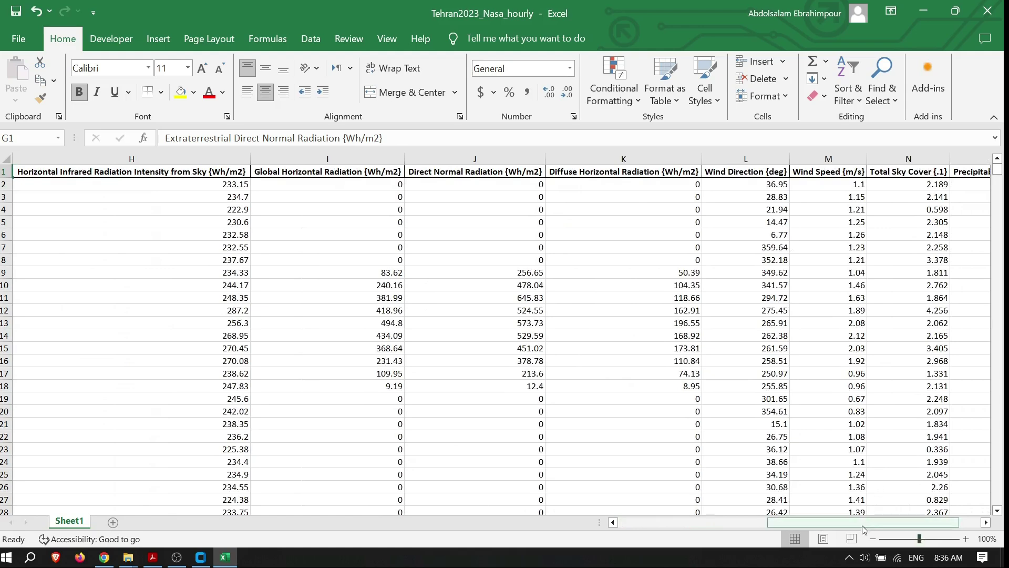
left_click_drag(862, 525, 525, 521)
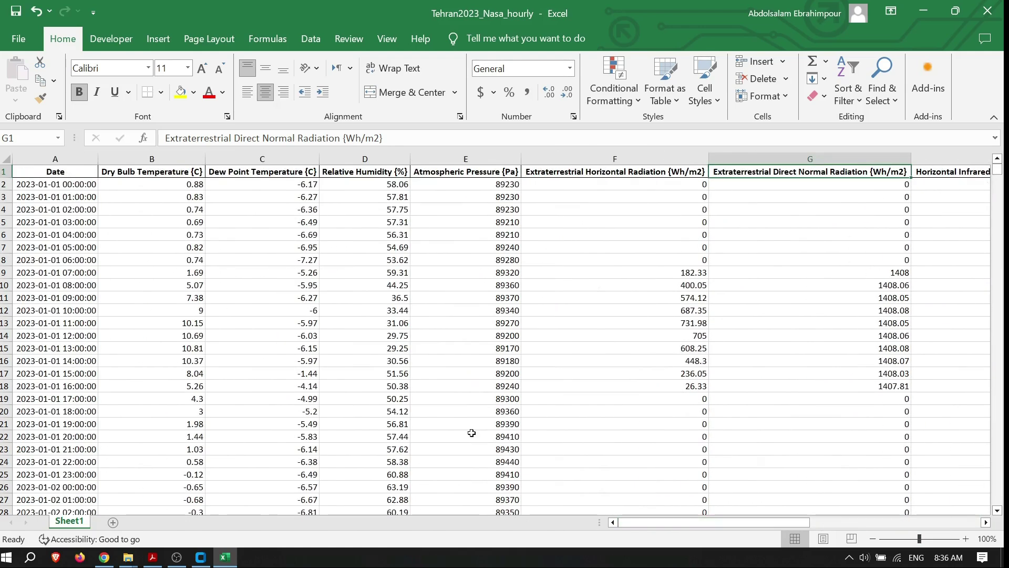
left_click(988, 11)
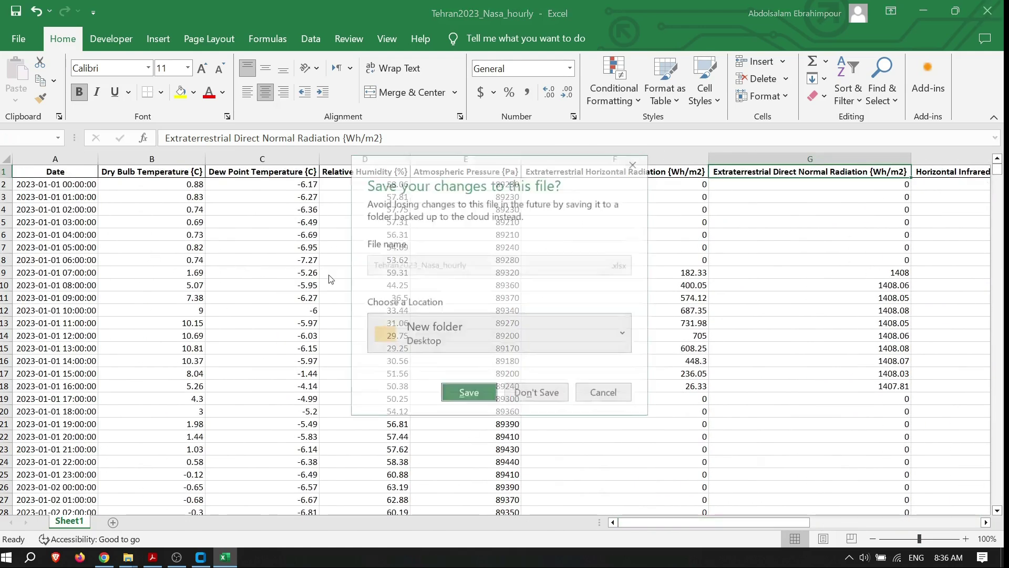
left_click(557, 391)
Open the Tehran2023 EPW file in Notepad and turn off word wrap.
left_click(208, 136)
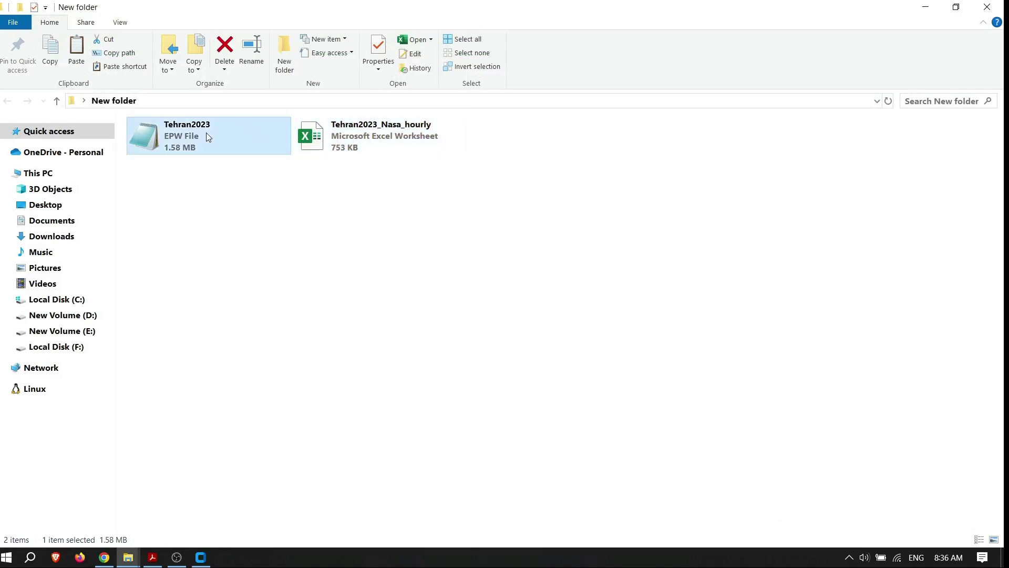
double_click(190, 128)
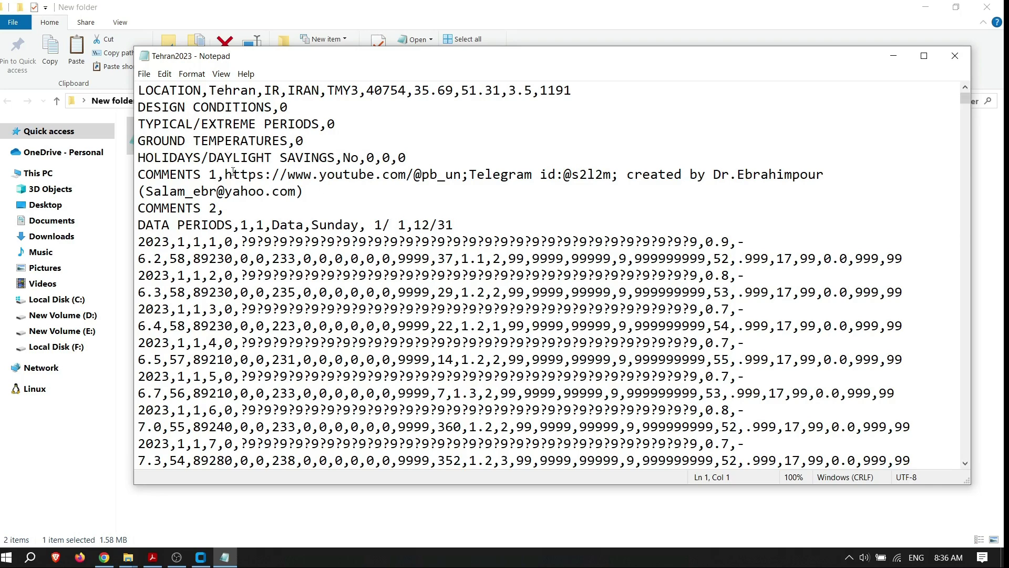
scroll(436, 339, "down", 15)
scroll(437, 340, "up", 15)
left_click(192, 74)
left_click(199, 88)
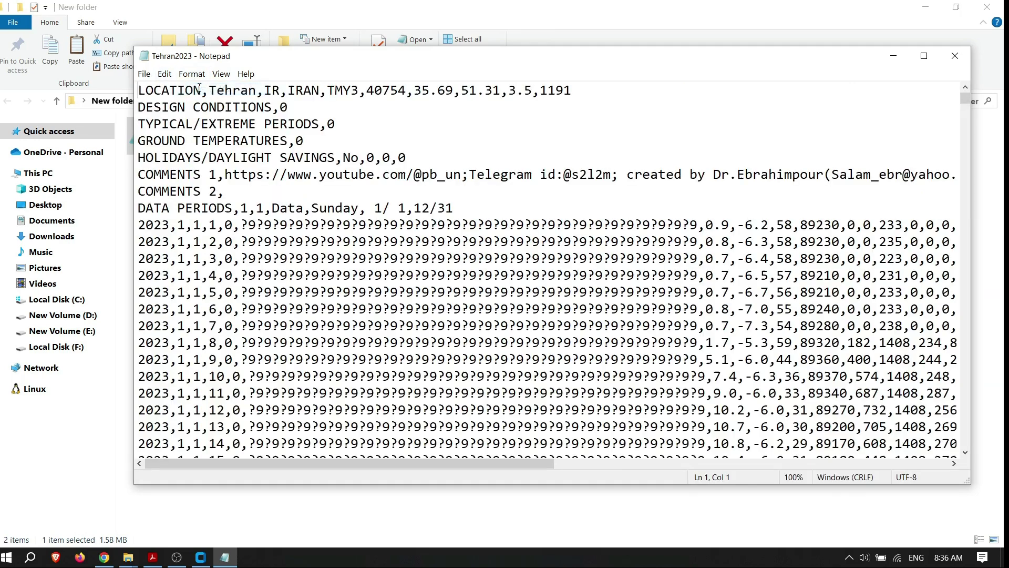
Review the EPW file's header lines and hourly records, and close the file.
left_click(263, 109)
scroll(461, 275, "down", 14)
scroll(812, 103, "up", 14)
left_click(955, 56)
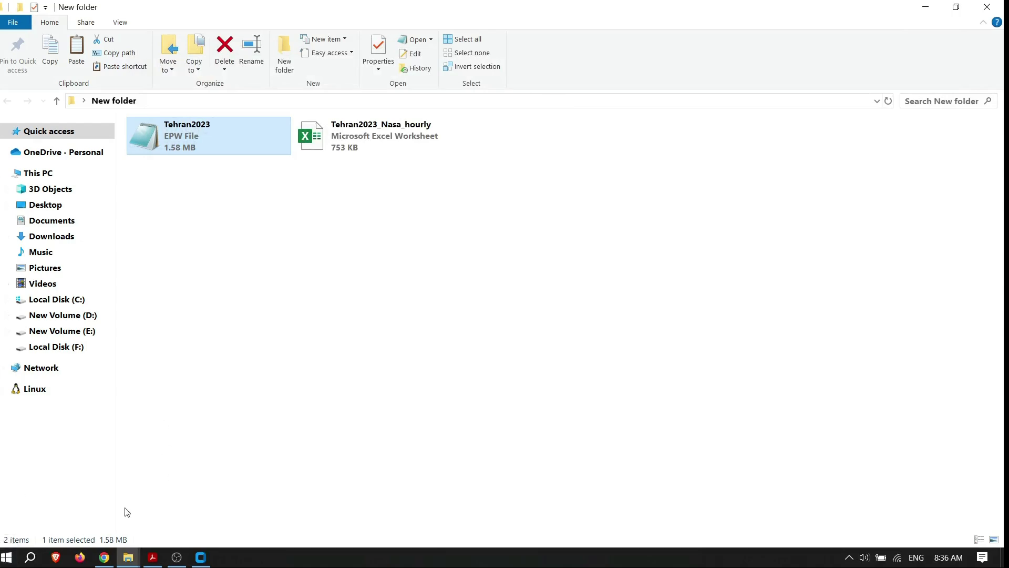
Switch to Chrome, close the Python playlist, and browse the نرم افزارها و داده های اقلیمی playlist in a new tab.
left_click(104, 557)
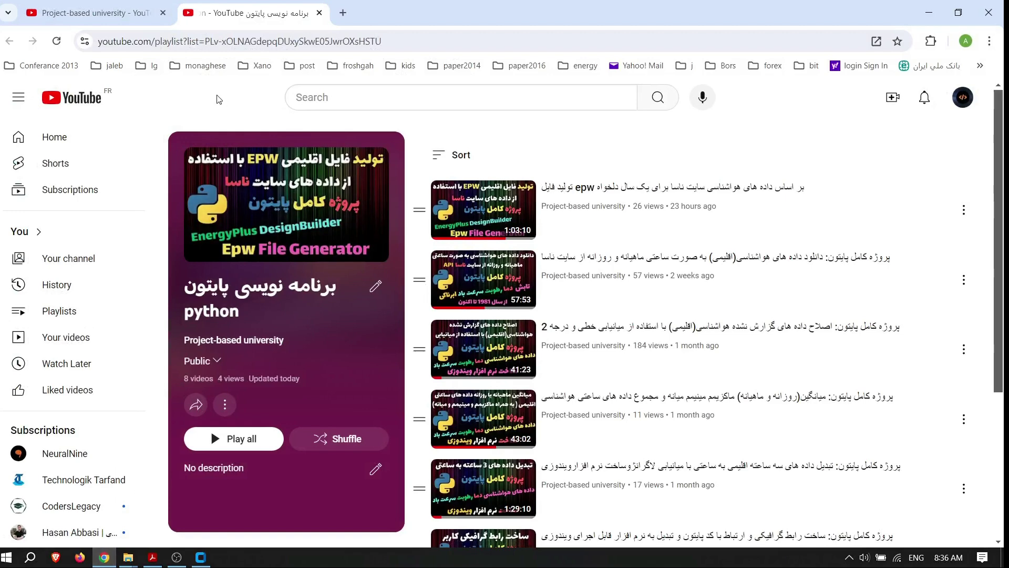
left_click(319, 13)
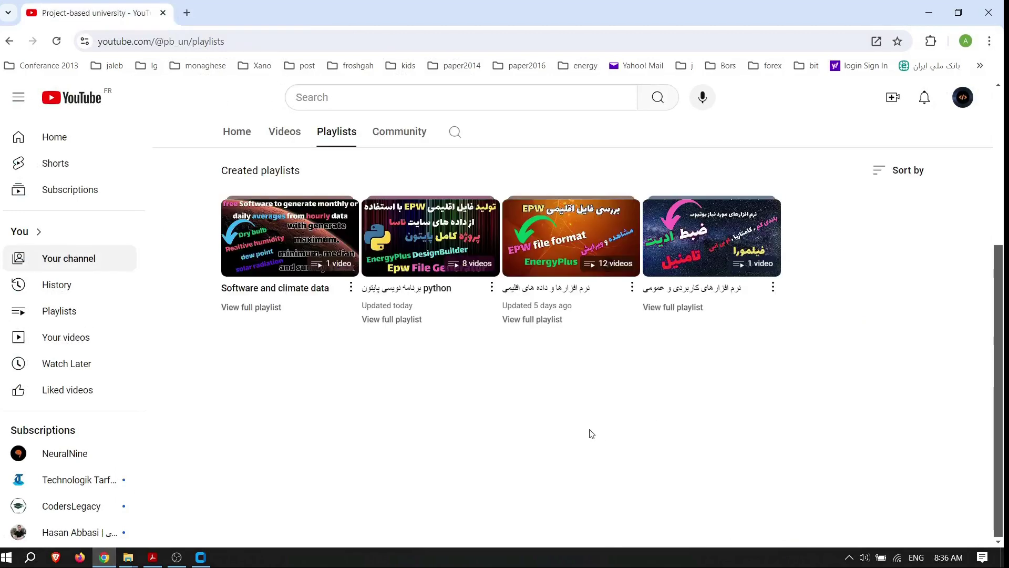
right_click(545, 321)
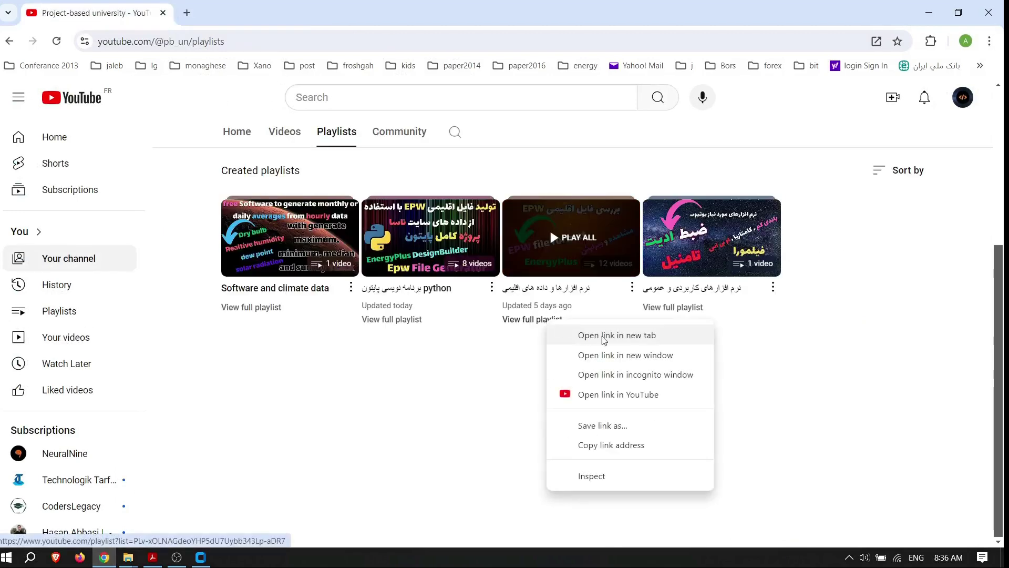
left_click(604, 340)
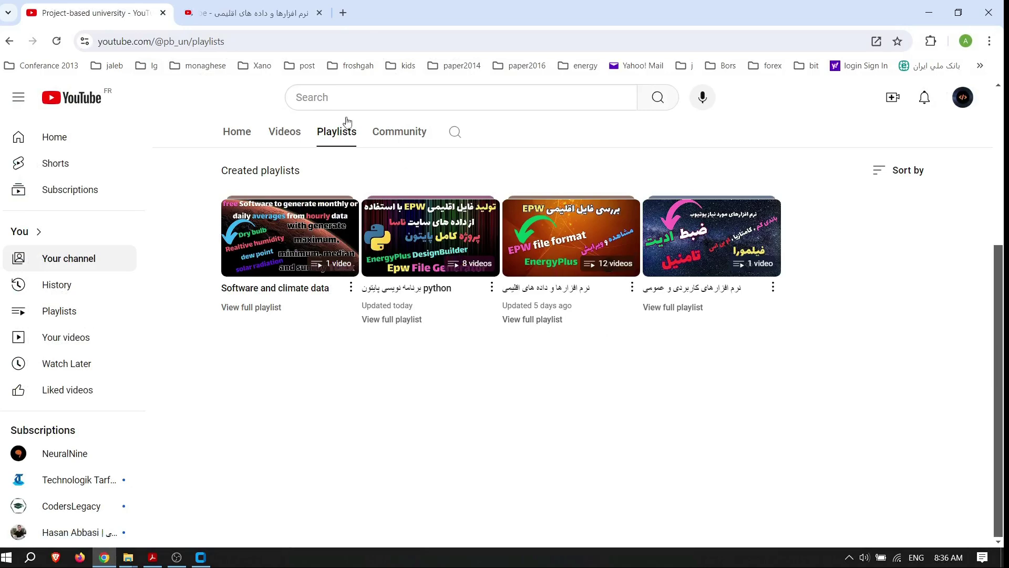
left_click(269, 16)
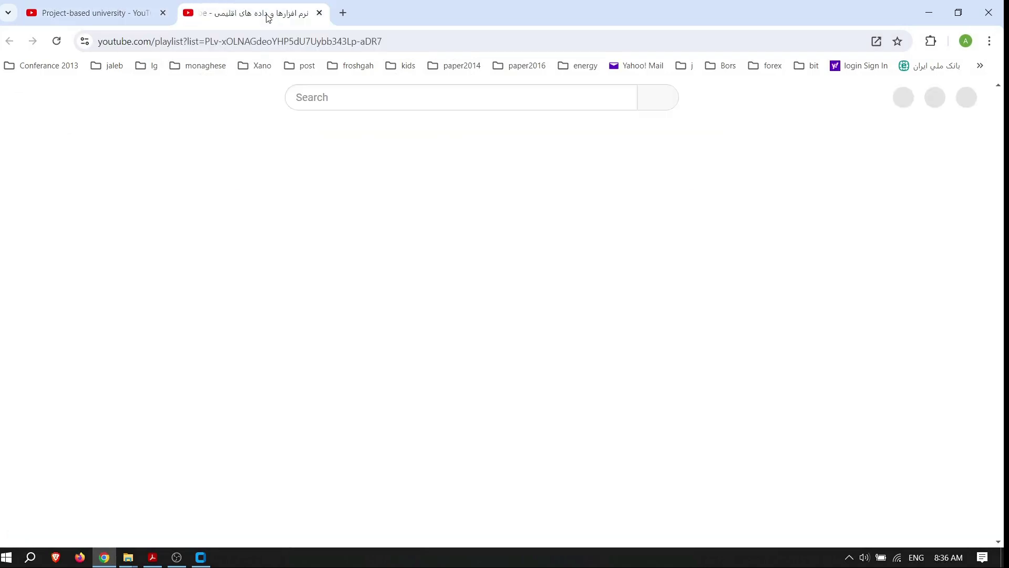
scroll(693, 352, "down", 9)
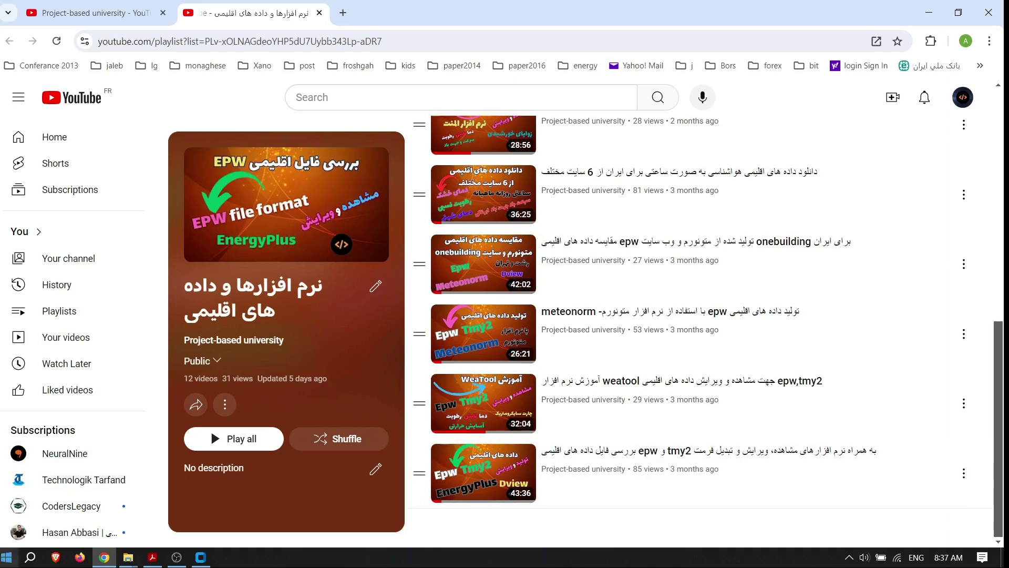
Launch Data Viewer and load the Tehran2023 EPW file from New folder.
left_click(7, 556)
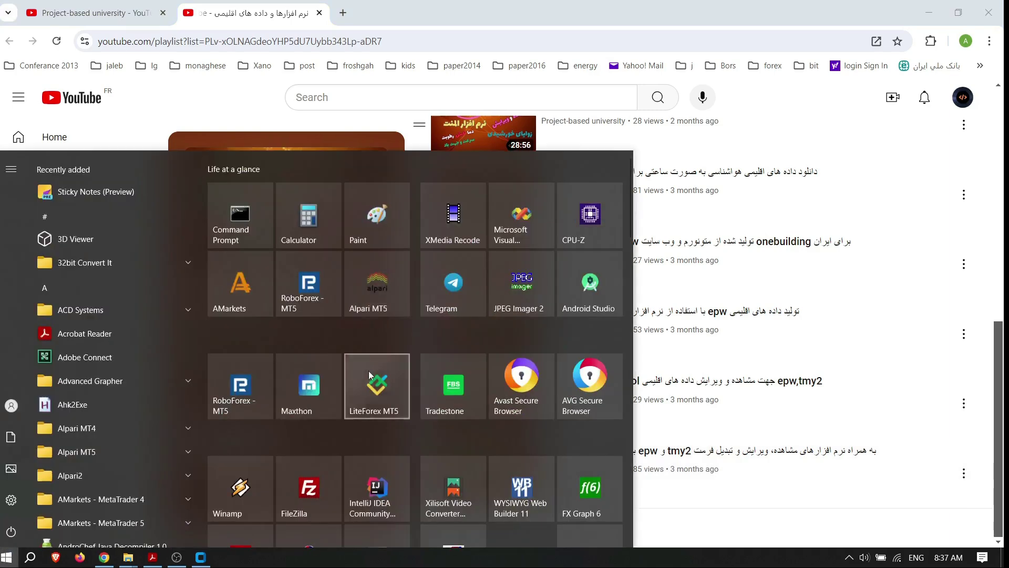
left_click(368, 383)
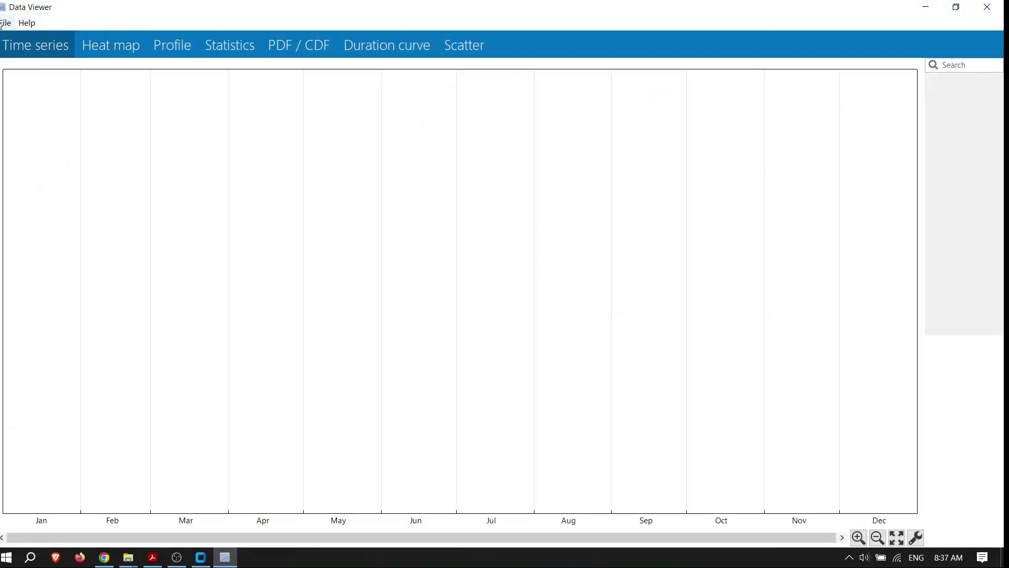
left_click(8, 24)
left_click(26, 38)
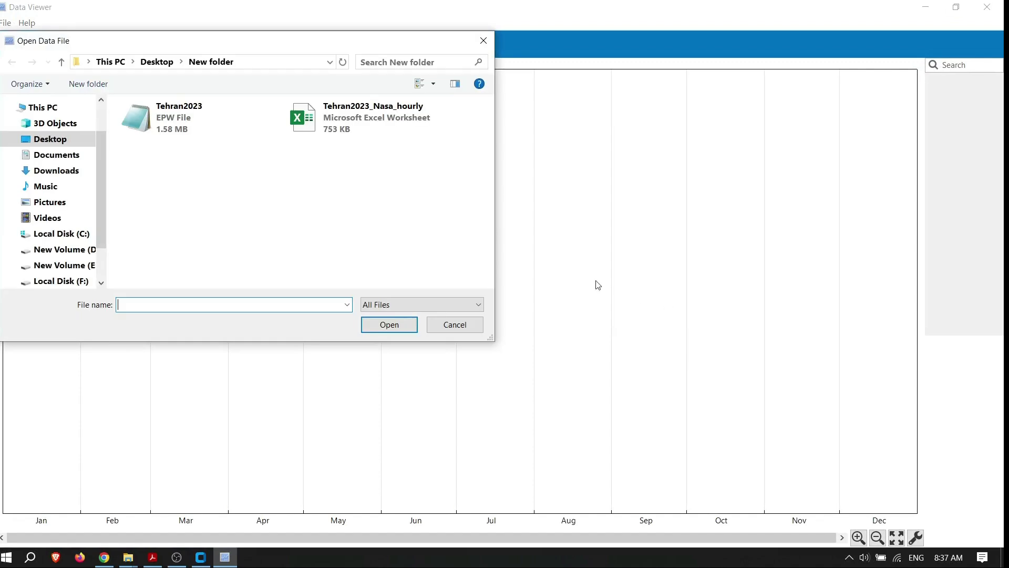
left_click(193, 120)
double_click(192, 119)
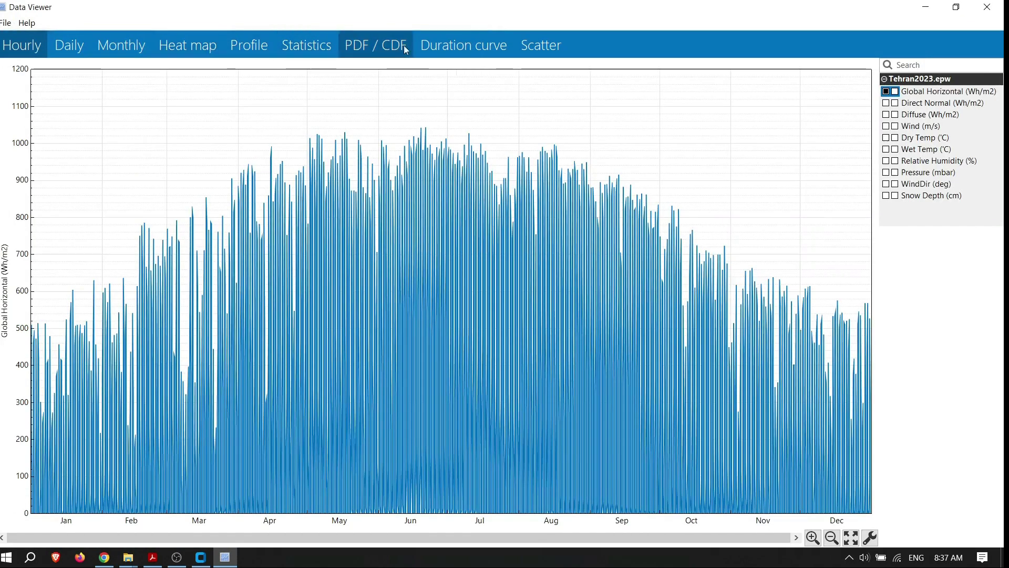
Show the monthly profile charts and add Direct Normal, Diffuse and Dry Temp to the plotted variables.
left_click(235, 45)
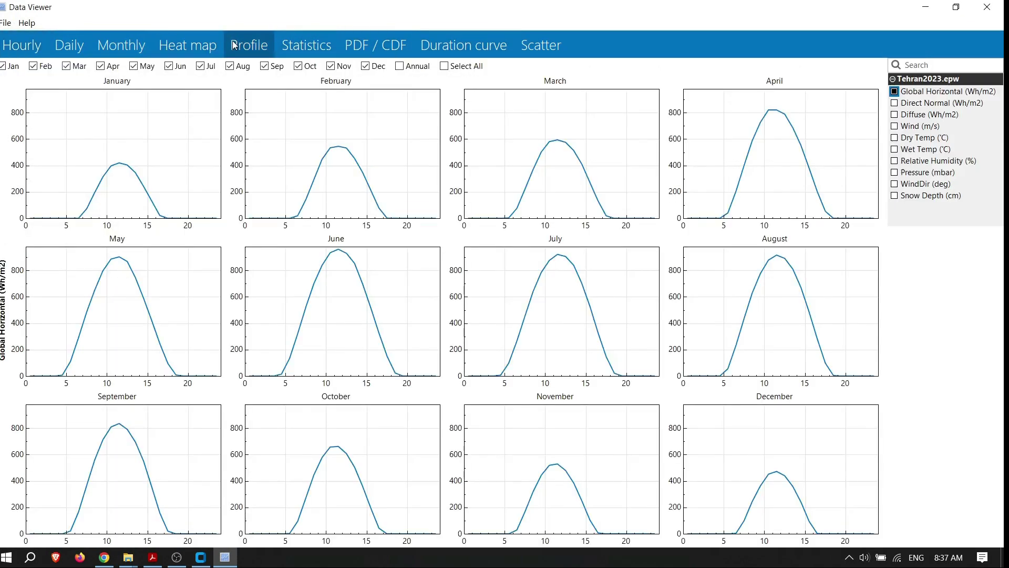
left_click(894, 103)
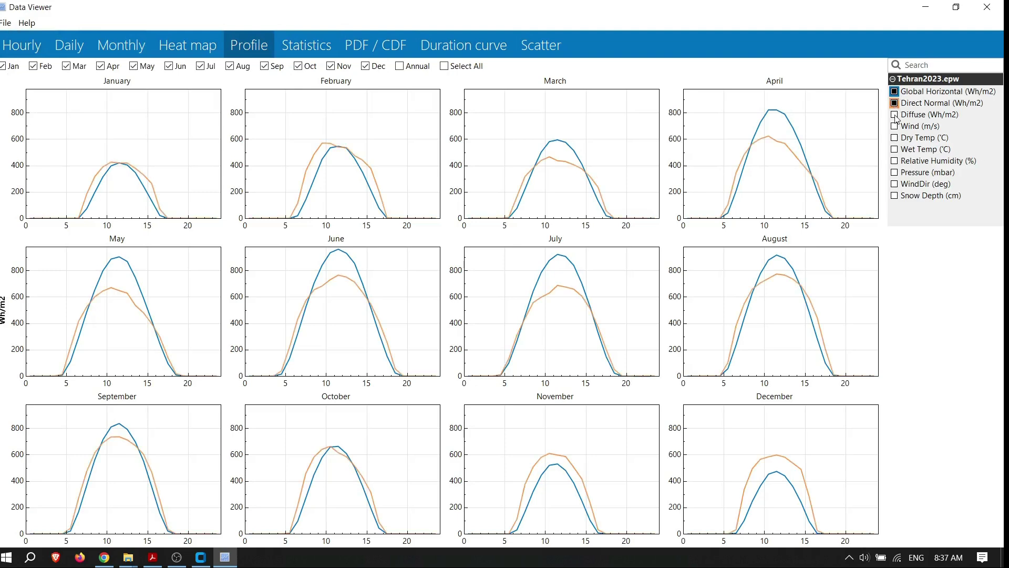
left_click(895, 115)
left_click(895, 138)
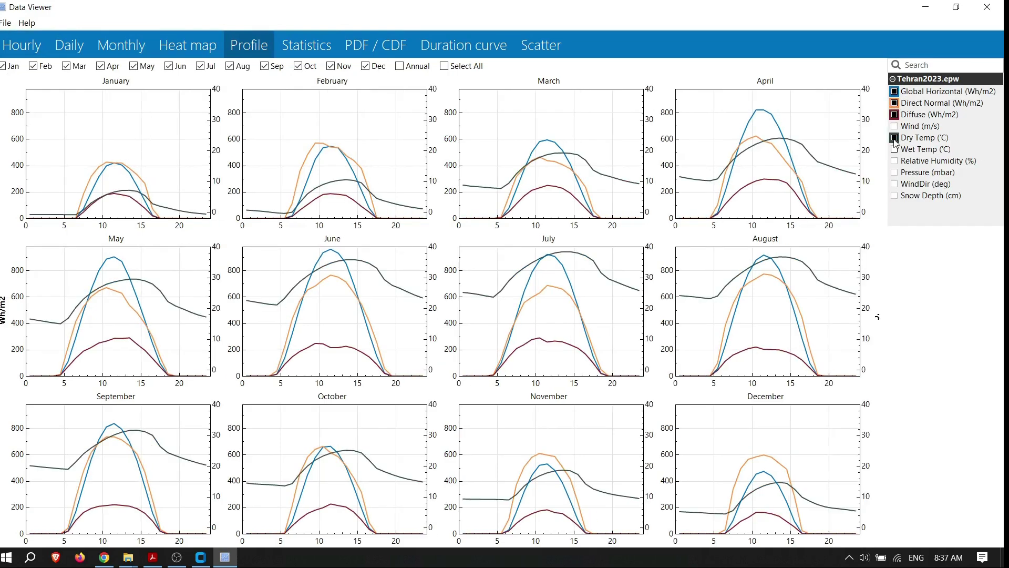
Remove the Diffuse, Direct Normal and Global Horizontal curves to view Dry Temp alone, and close Data Viewer.
left_click(894, 114)
left_click(894, 103)
left_click(895, 92)
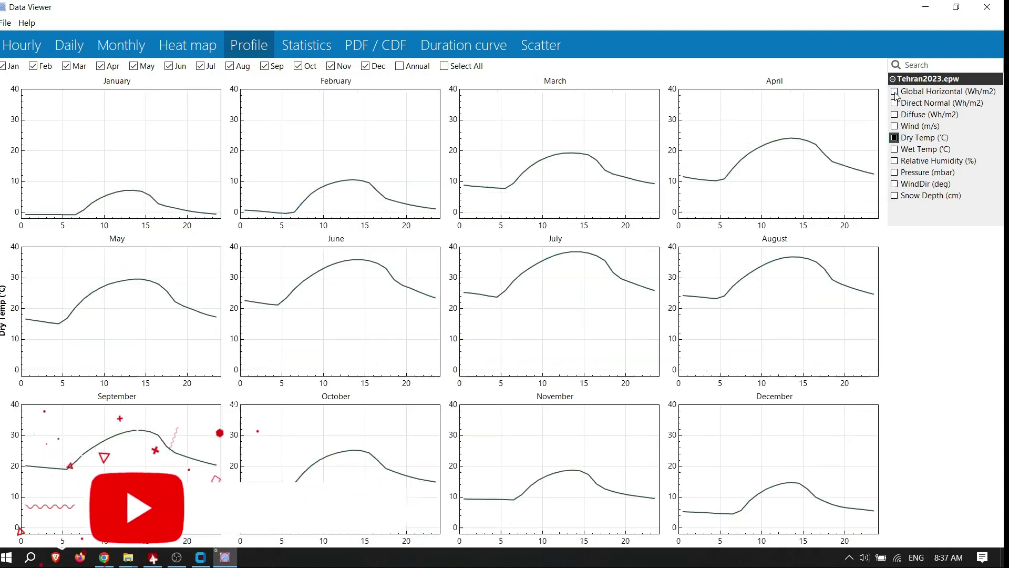
left_click(986, 6)
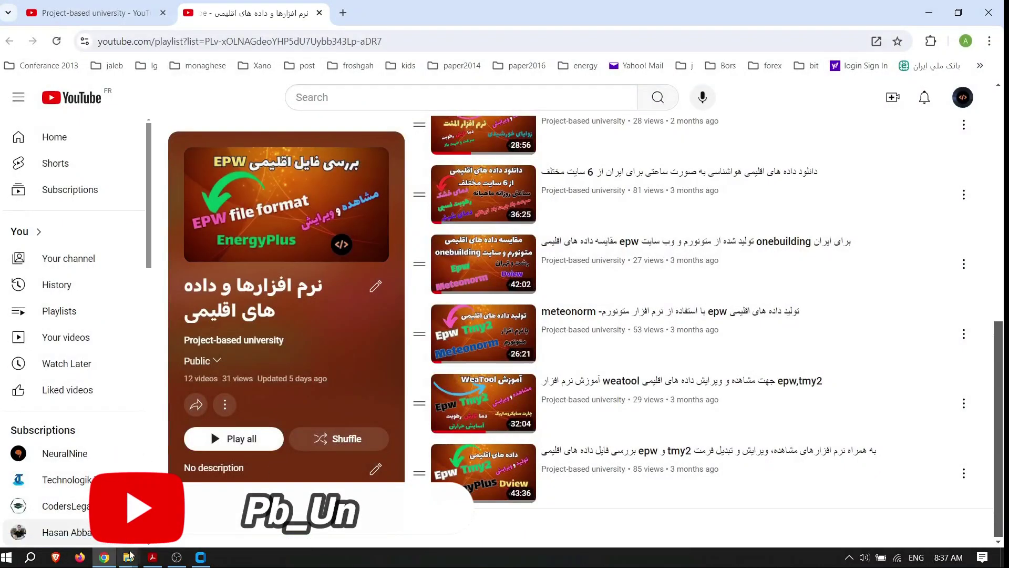
Switch to New folder in File Explorer and bring the EPW generator window in front of it.
mouse_move(129, 558)
left_click(256, 459)
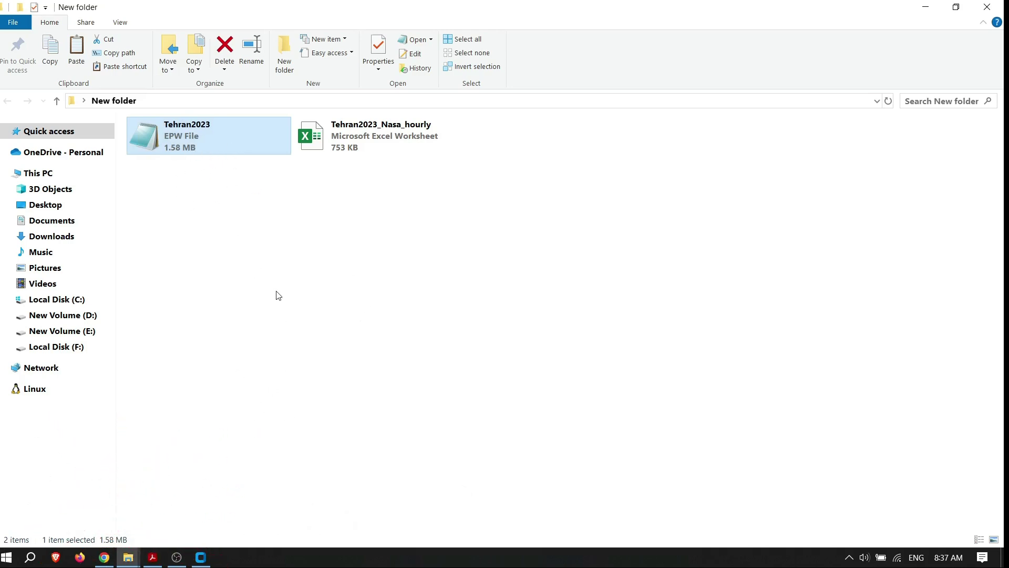
left_click(208, 551)
left_click_drag(556, 207, 622, 124)
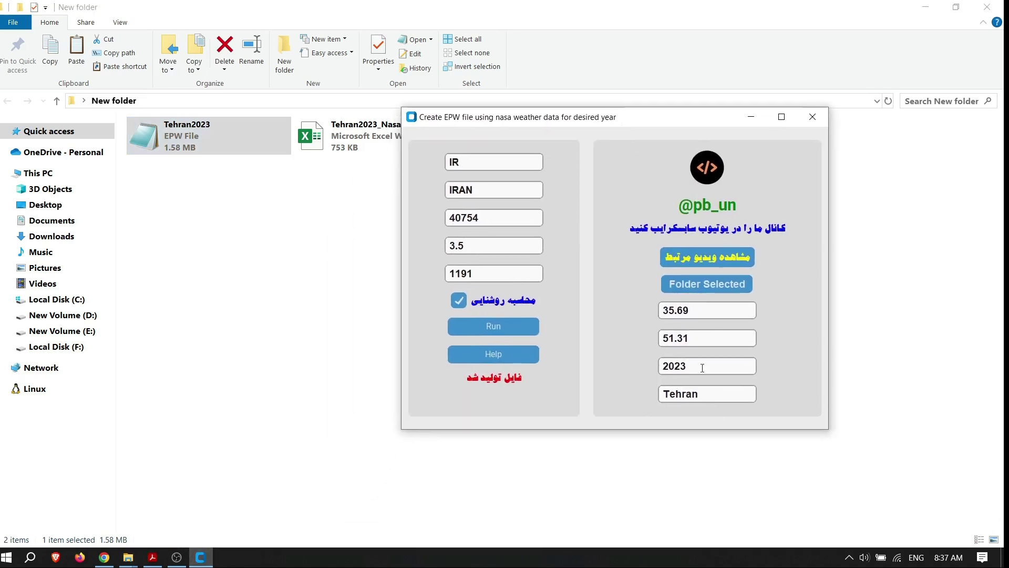
Set the year to 2024, generate the Tehran EPW file, dismiss the message and put the generator window away.
left_click_drag(702, 367, 669, 366)
type("2024")
left_click(507, 332)
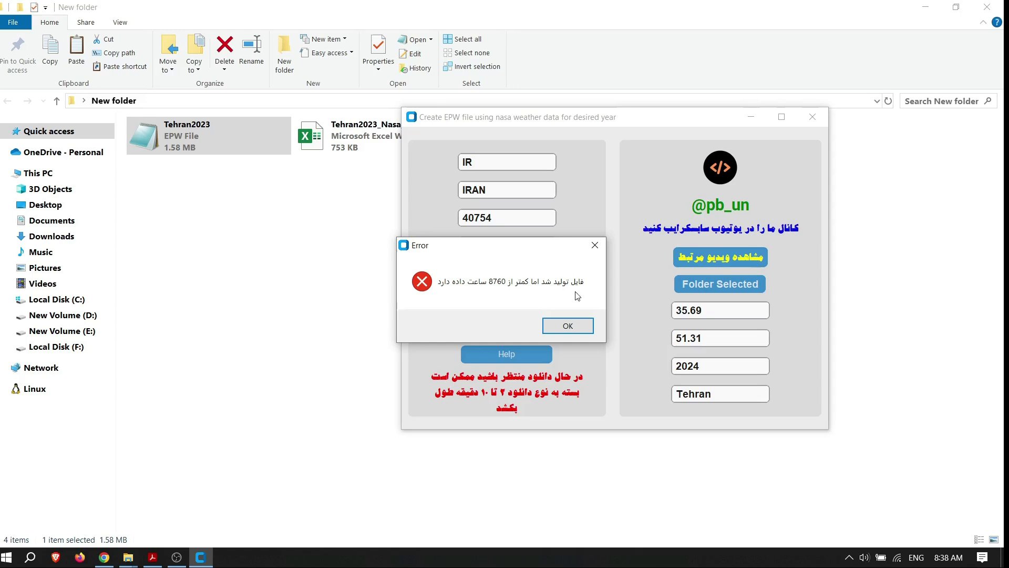
left_click(567, 326)
left_click(810, 116)
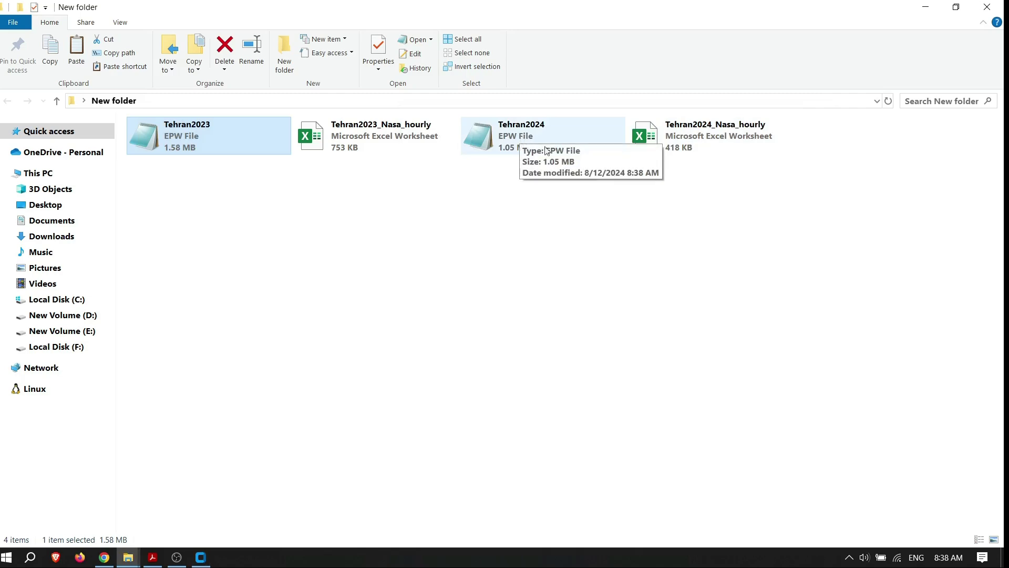
Open the Tehran2024_Nasa_hourly workbook, fit the Date column to its contents, and check the radiation columns in the late July rows.
left_click(682, 140)
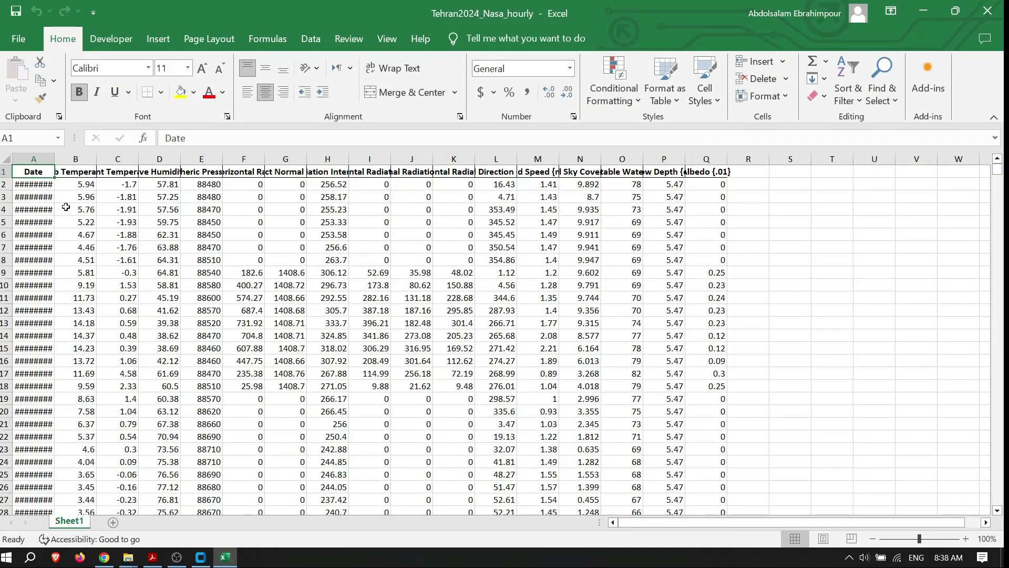
double_click(54, 158)
left_click_drag(1000, 169, 1001, 480)
left_click(341, 311)
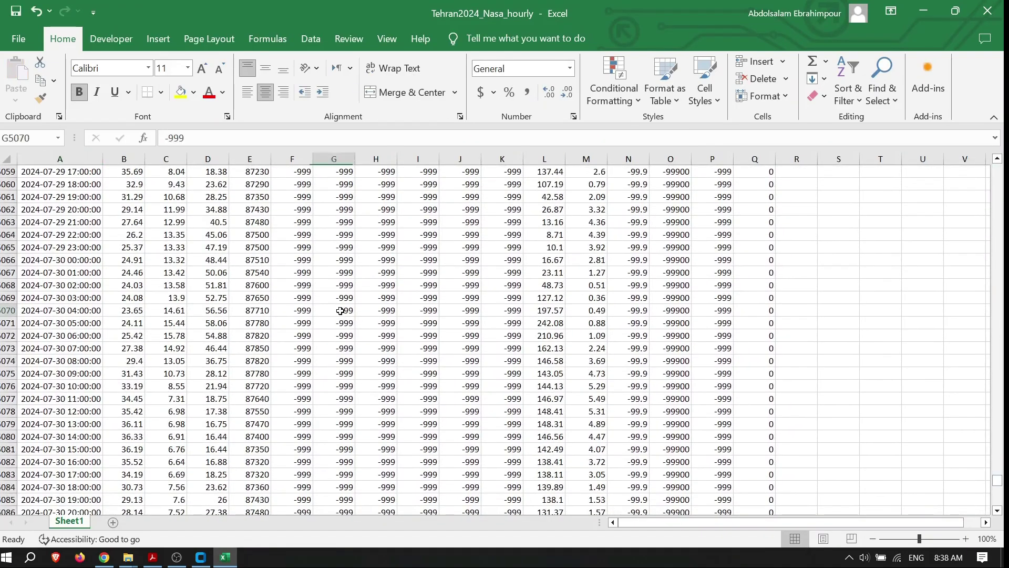
left_click(381, 310)
left_click(418, 311)
key("Left")
key("Left")
key("Left")
key("Left")
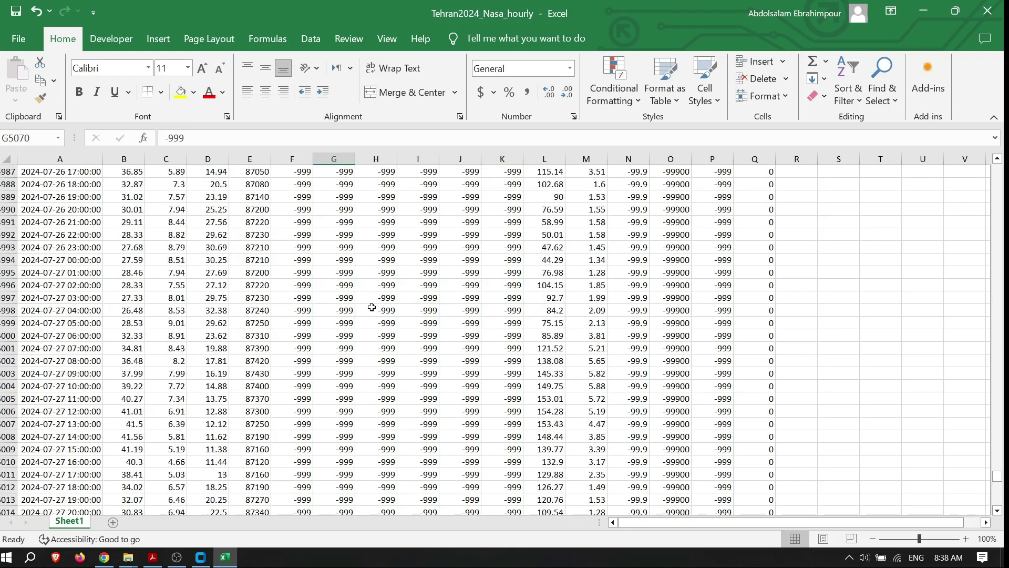
Search the April to July 2024 rows for the point where the radiation columns switch to -999.
scroll(372, 307, "up", 20)
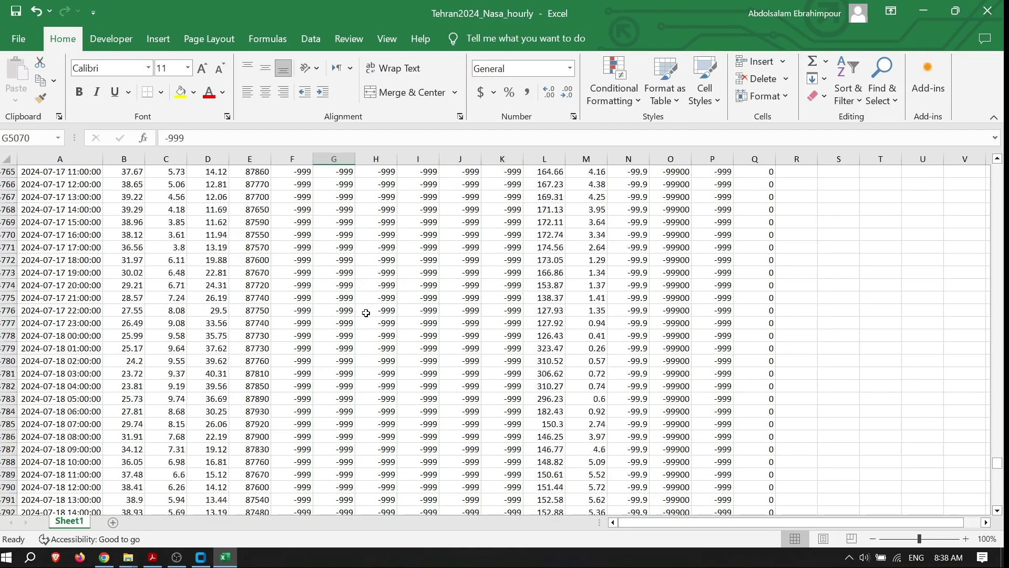
scroll(366, 313, "up", 20)
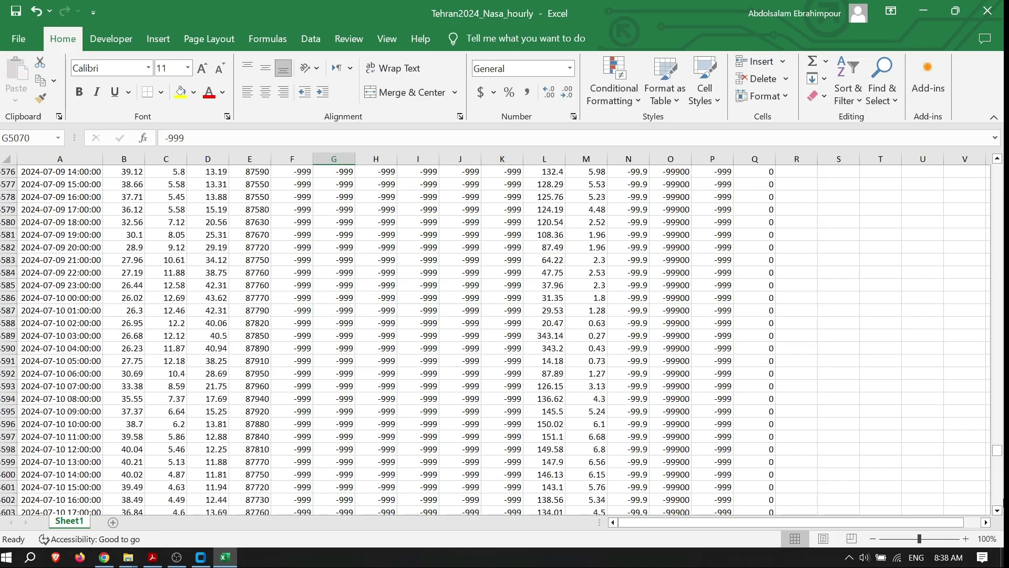
left_click_drag(998, 450, 1000, 309)
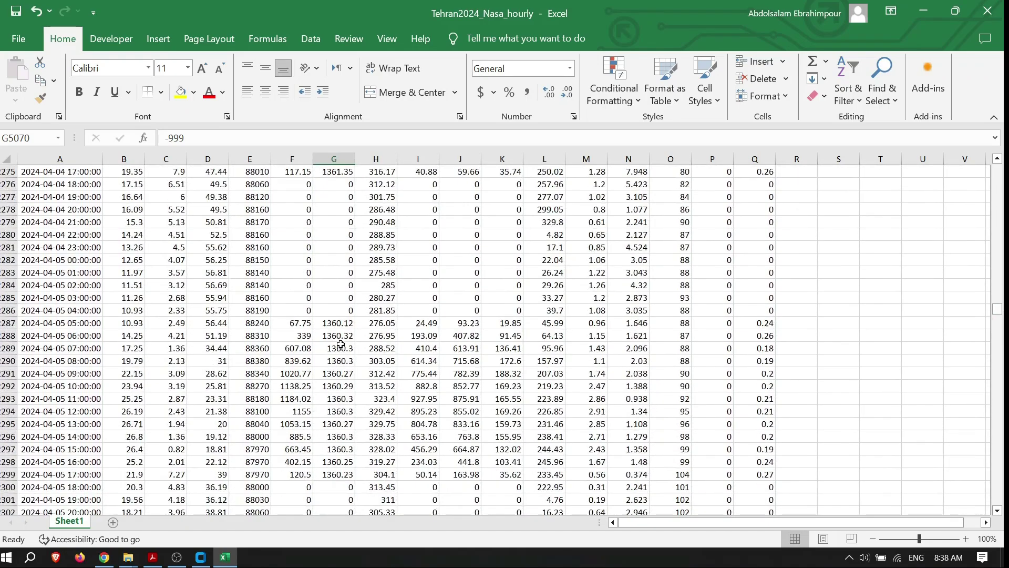
scroll(341, 345, "down", 20)
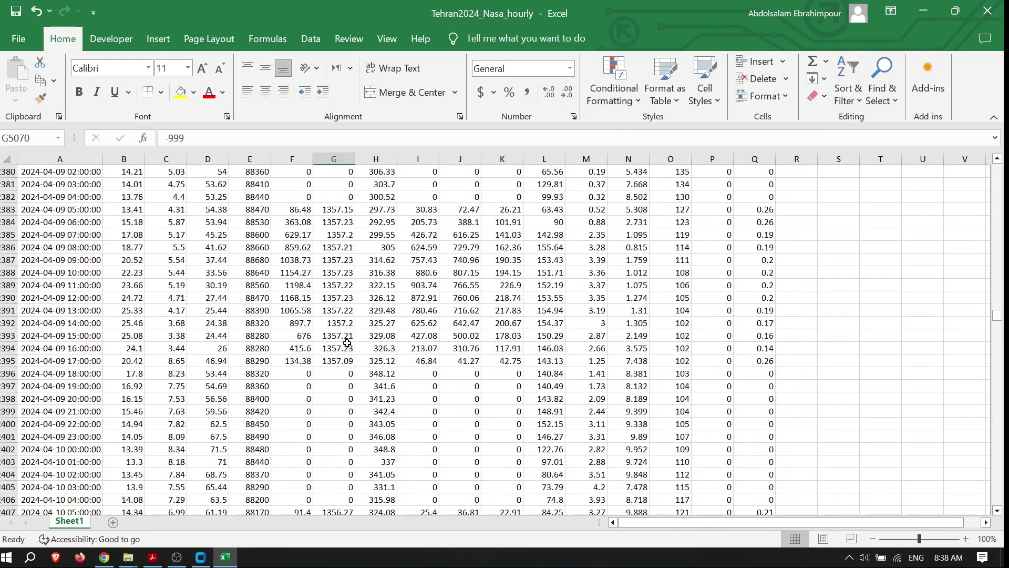
scroll(347, 342, "down", 20)
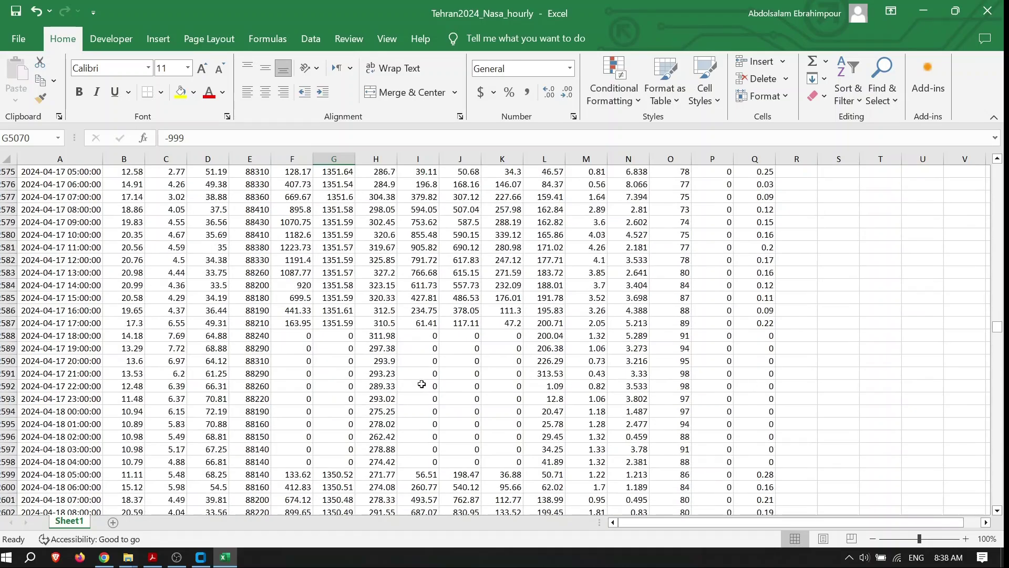
scroll(425, 392, "down", 20)
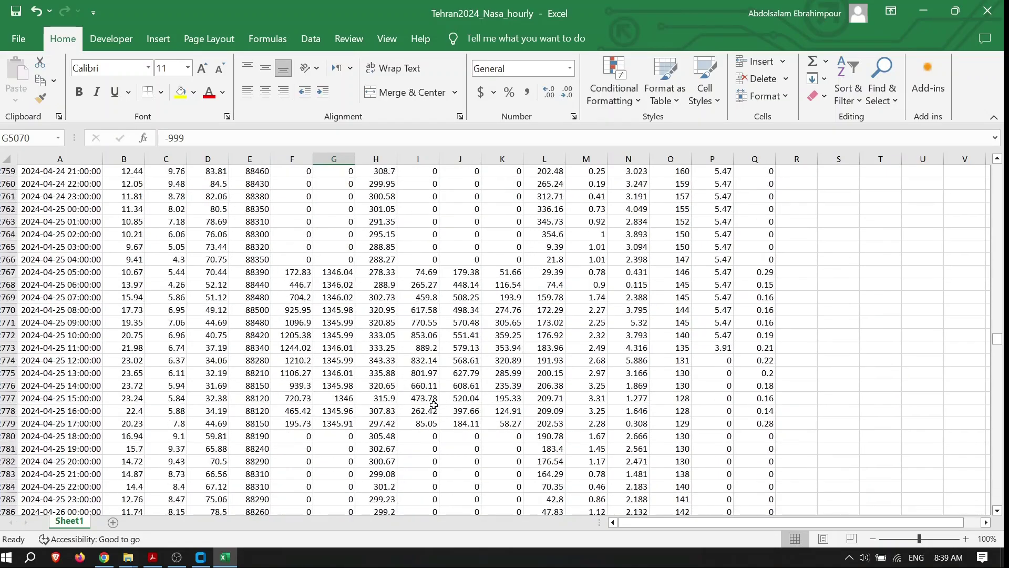
scroll(434, 405, "down", 20)
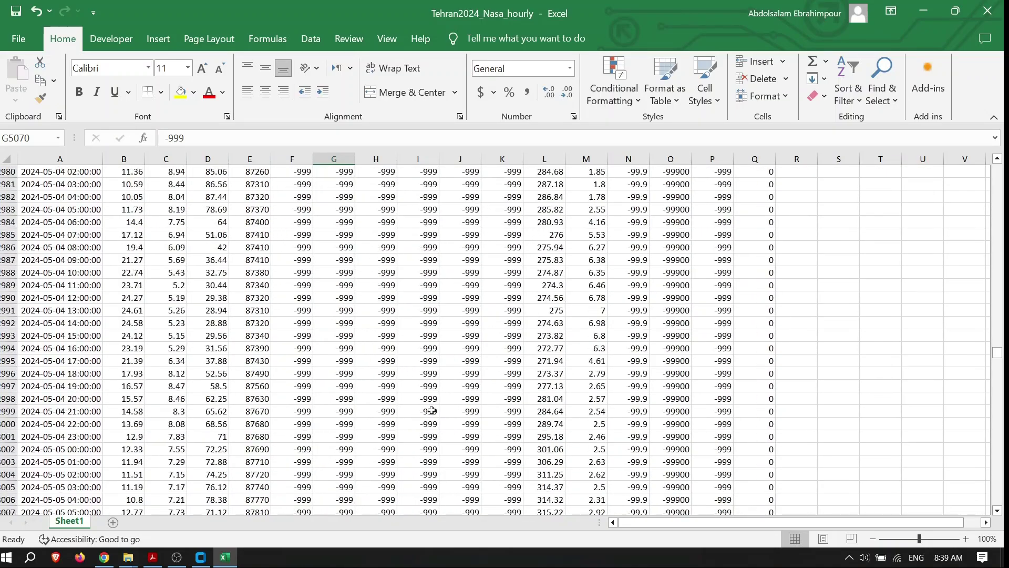
scroll(437, 420, "down", 19)
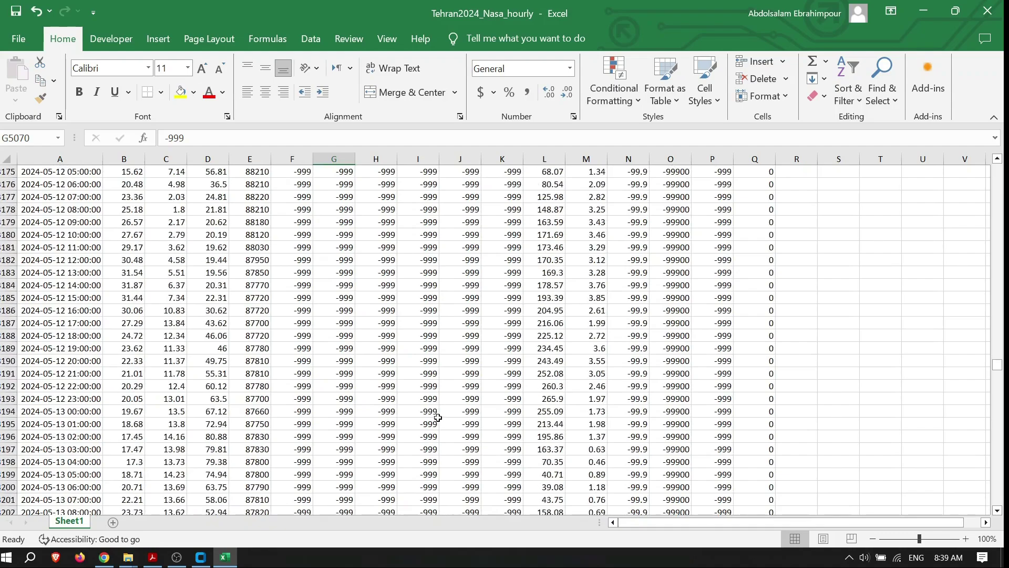
scroll(444, 420, "up", 20)
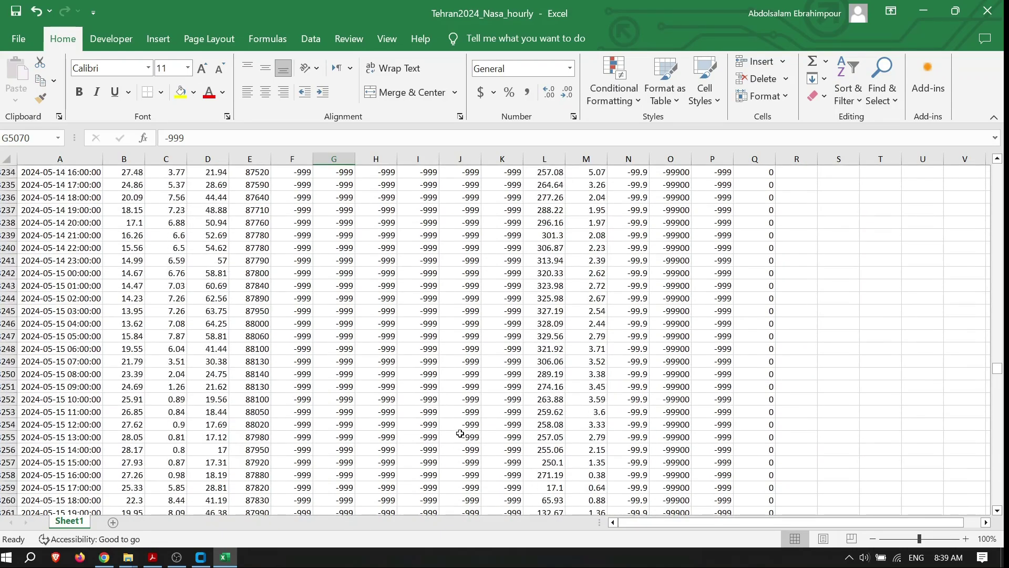
scroll(460, 433, "up", 20)
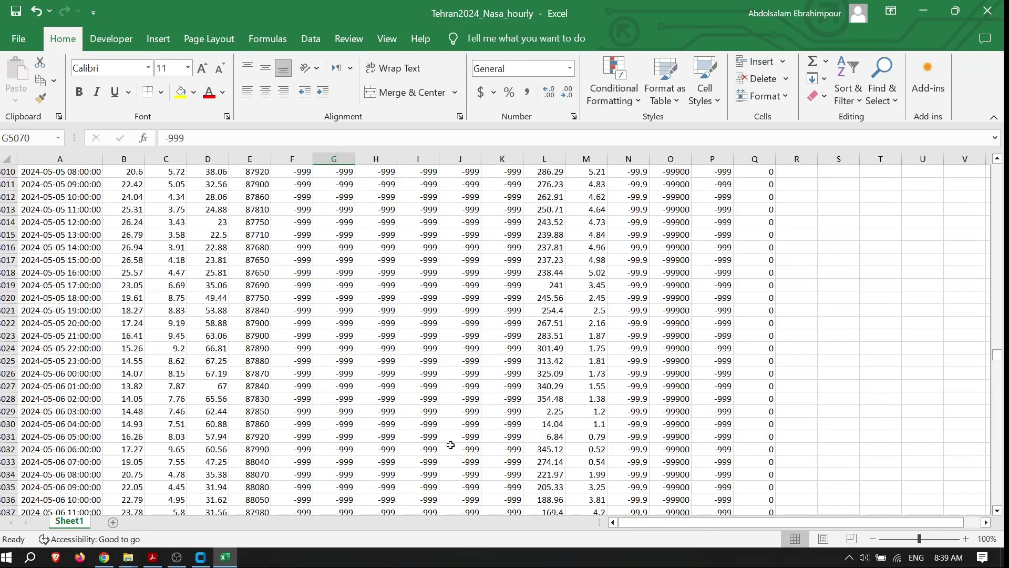
scroll(444, 449, "up", 8)
scroll(444, 447, "down", 6)
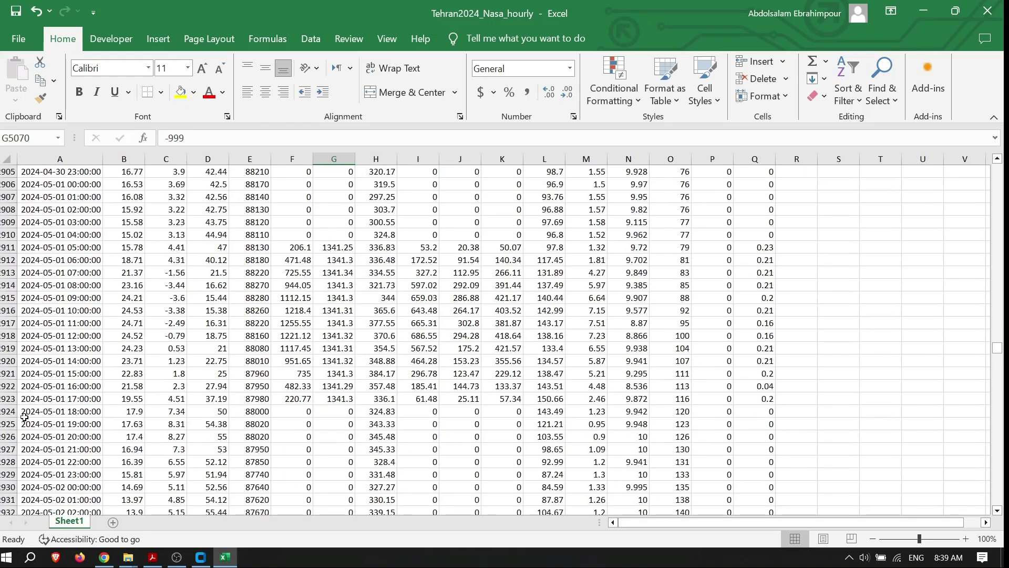
left_click(6, 395)
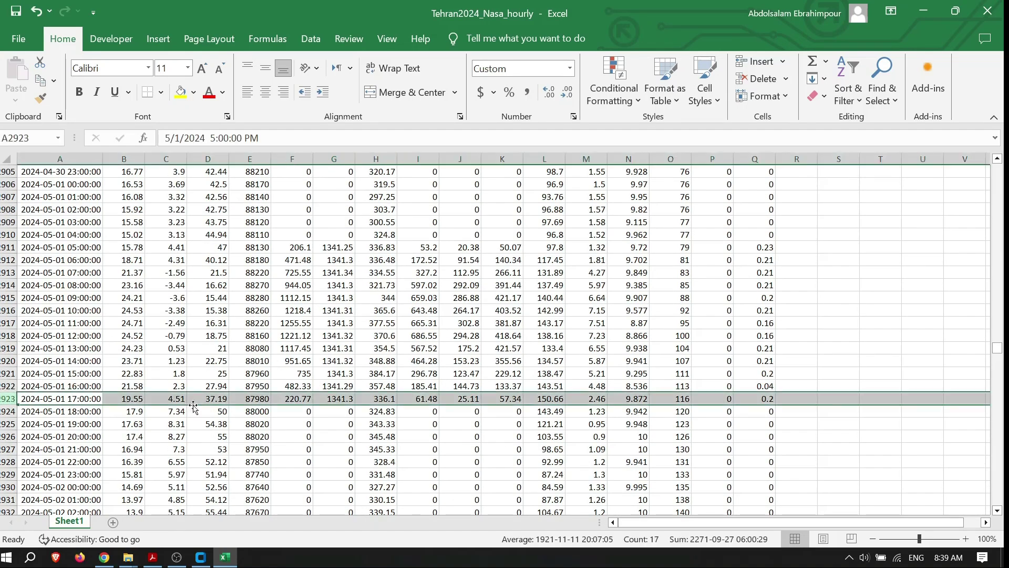
scroll(483, 388, "down", 5)
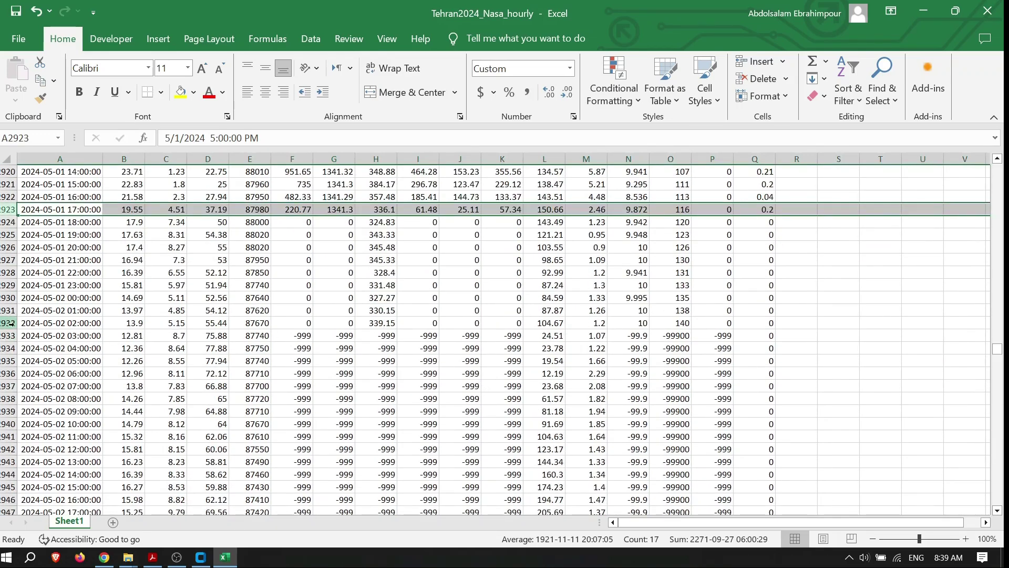
left_click(5, 323)
scroll(446, 367, "down", 20)
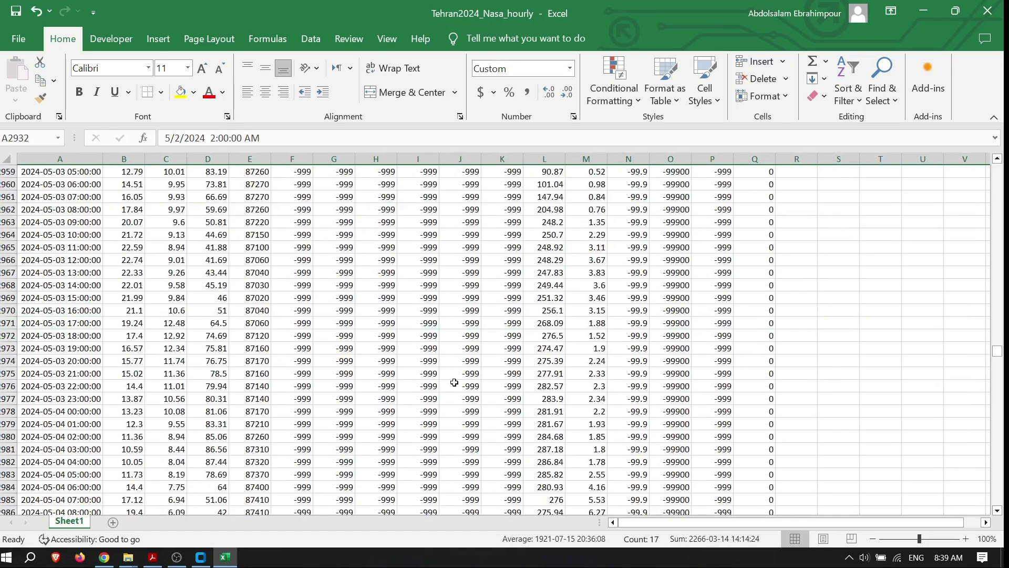
scroll(464, 378, "down", 20)
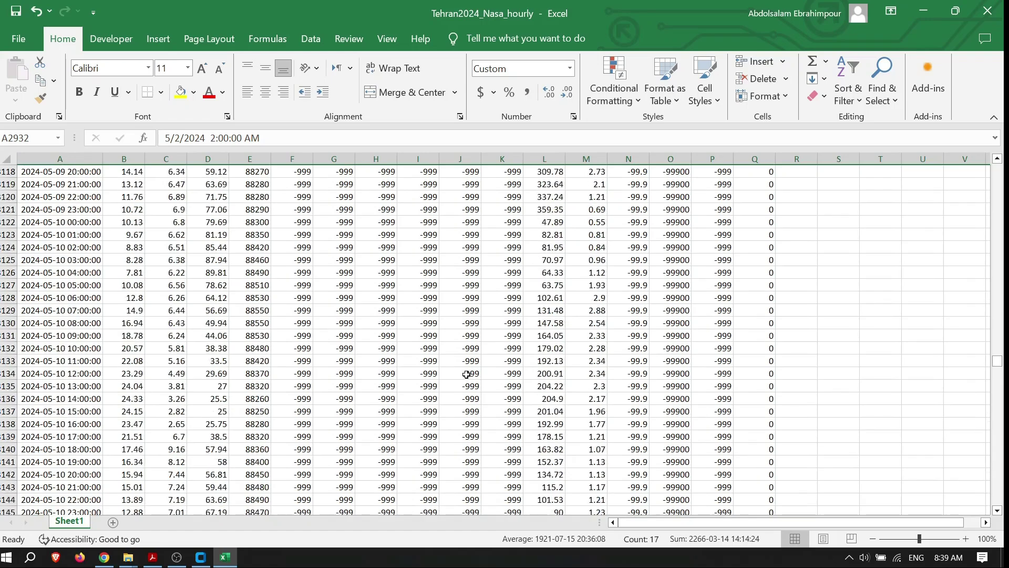
scroll(467, 375, "down", 9)
left_click_drag(997, 362, 980, 259)
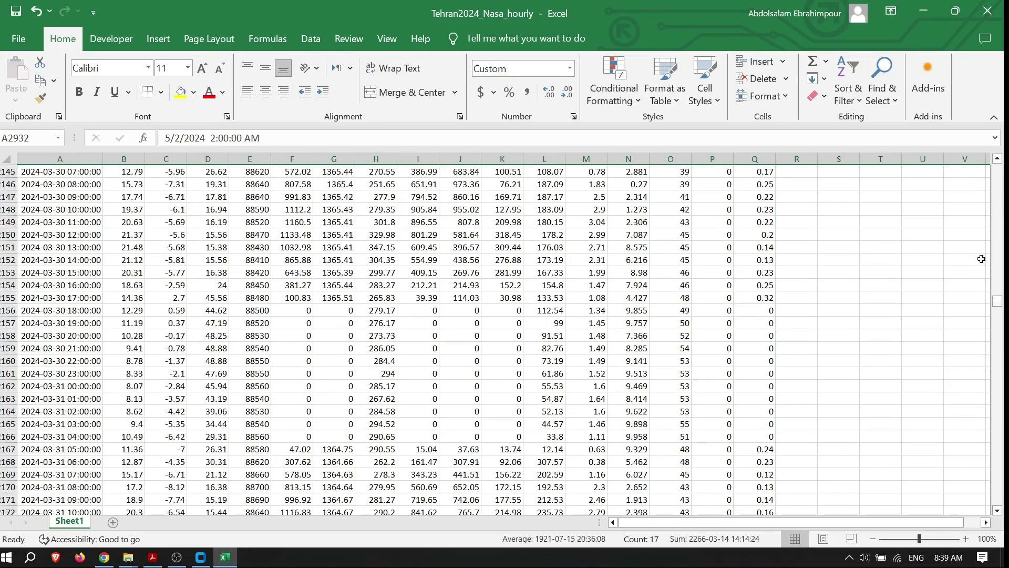
left_click(987, 10)
left_click(547, 394)
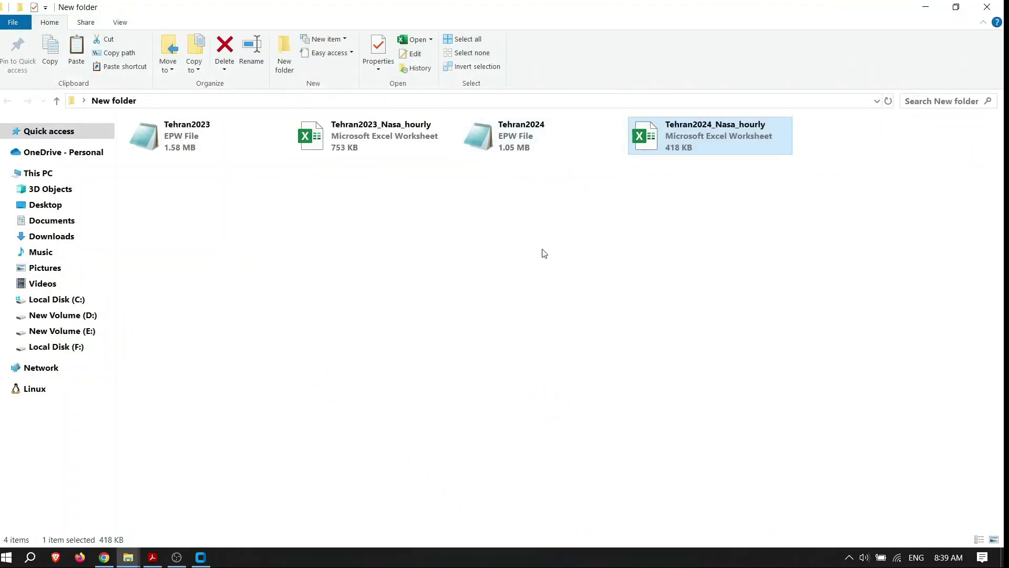
Bring up the EPW generator, open the Tehran2023 EPW file in Notepad, highlight No in the HOLIDAYS/DAYLIGHT SAVINGS line, and close Notepad.
left_click(201, 557)
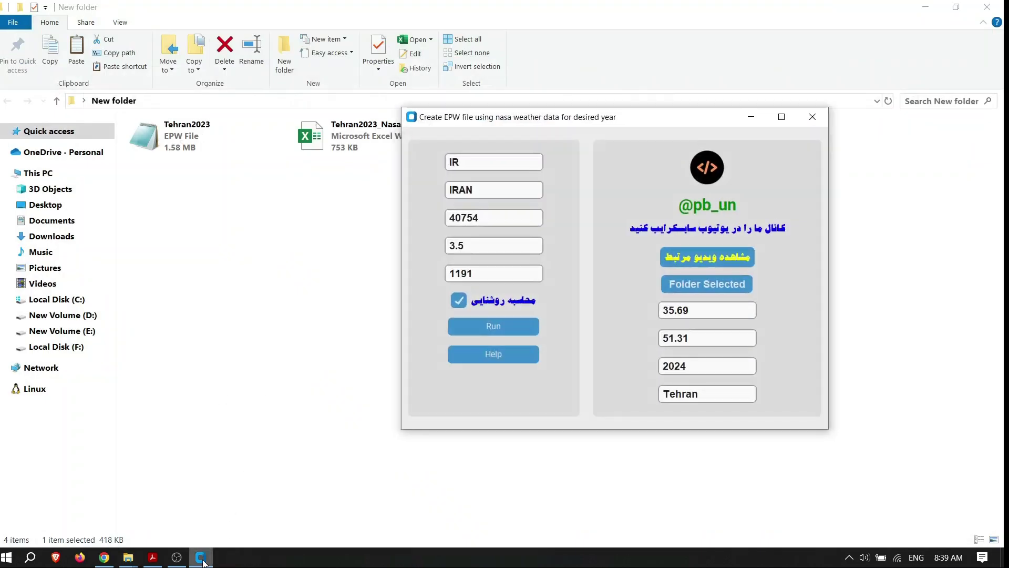
left_click_drag(625, 119, 568, 121)
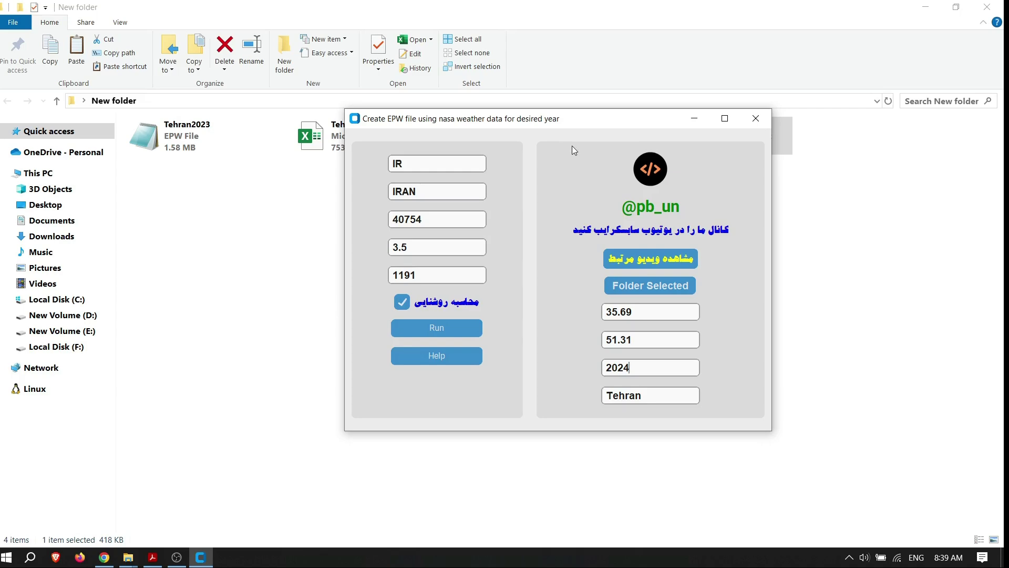
double_click(158, 135)
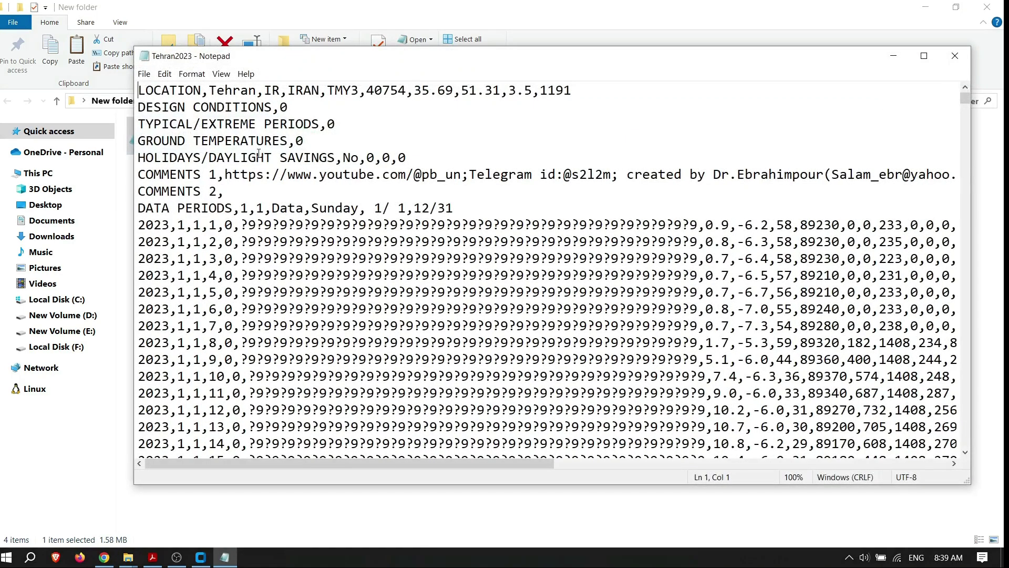
left_click_drag(343, 157, 358, 157)
left_click(953, 54)
Return to the EPW generator, set the year to 2008, generate the Tehran file, dismiss the message and minimize the generator.
left_click(201, 558)
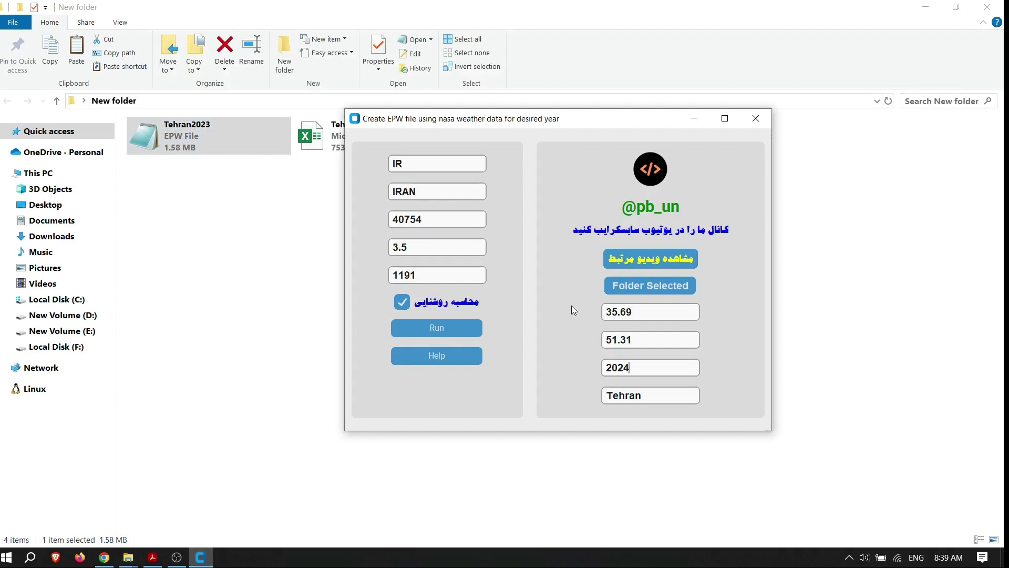
left_click_drag(644, 371, 560, 366)
type("2008")
left_click(469, 331)
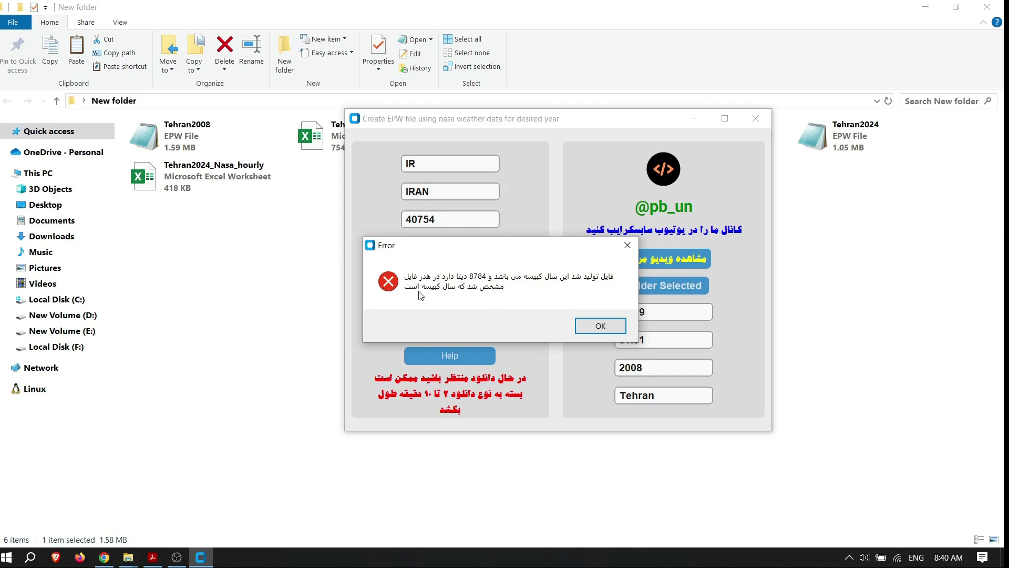
left_click(601, 325)
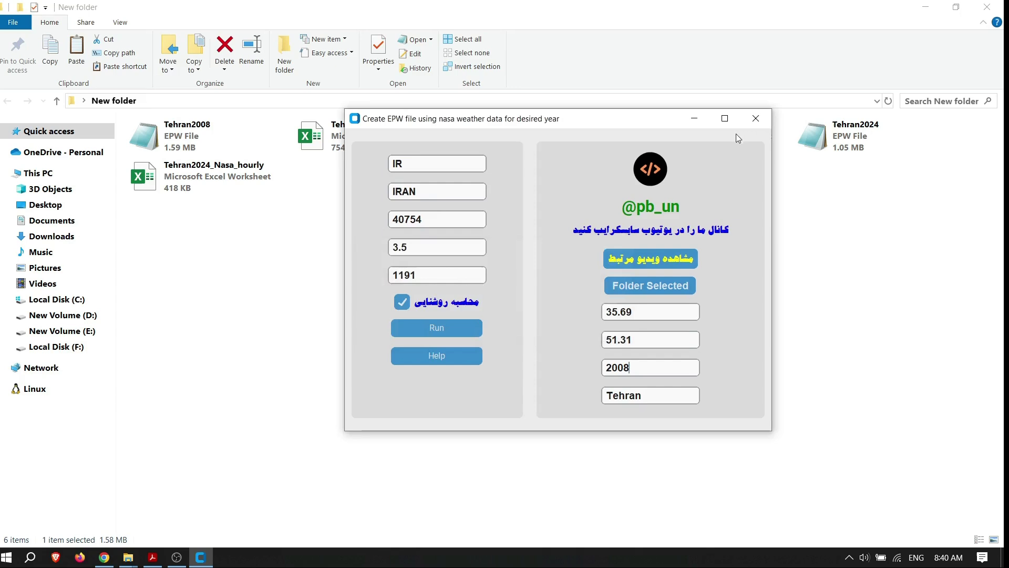
left_click(694, 119)
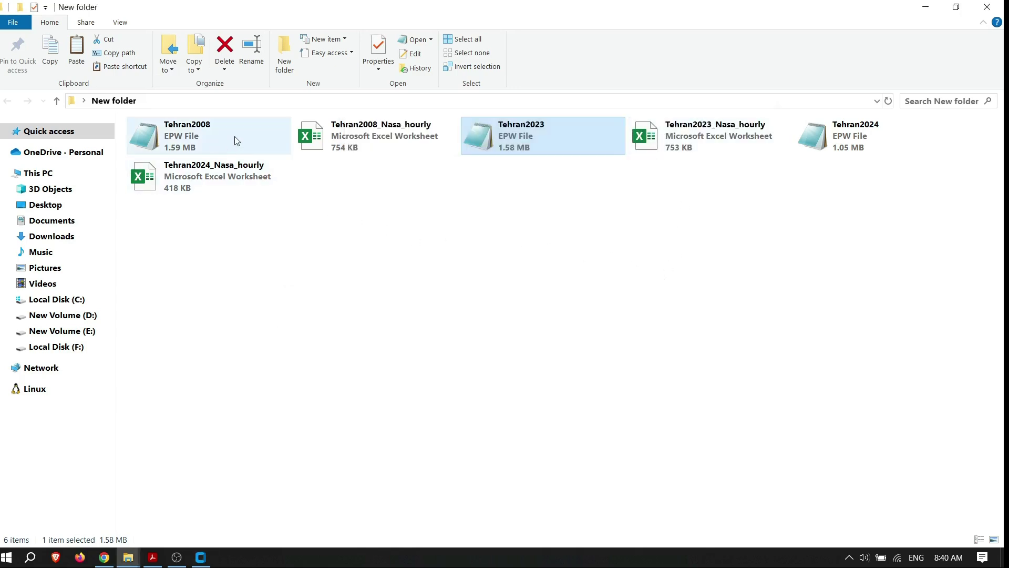
Open the Tehran2008_Nasa_hourly workbook, fit the Date column to its contents, and select the date in the last data row.
left_click(327, 137)
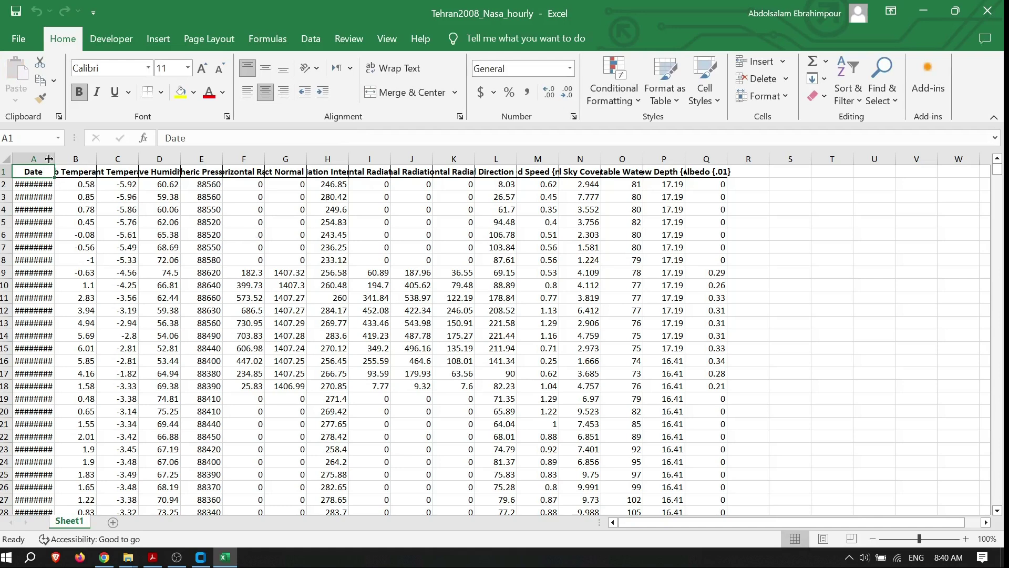
double_click(54, 153)
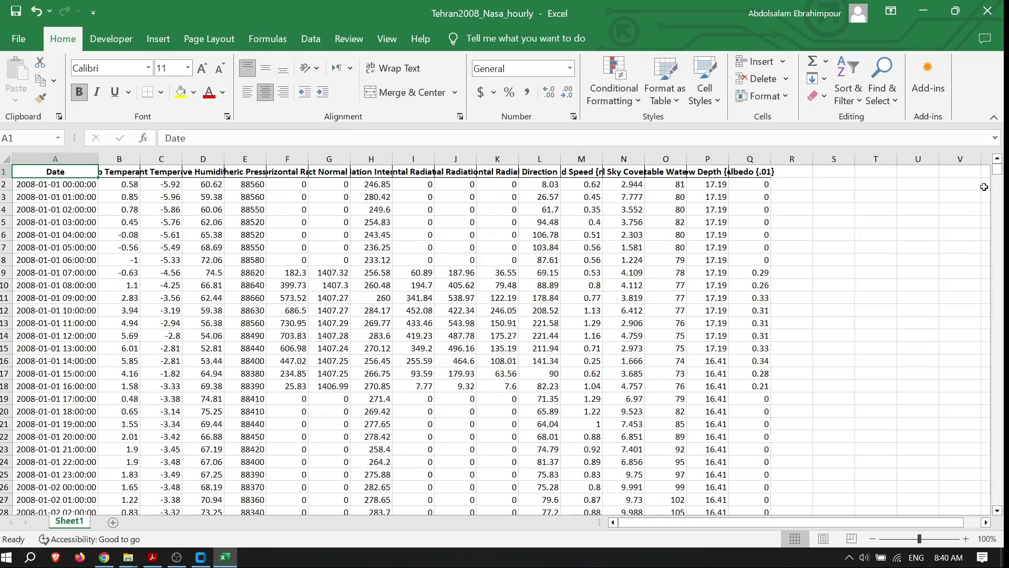
left_click_drag(996, 174, 997, 501)
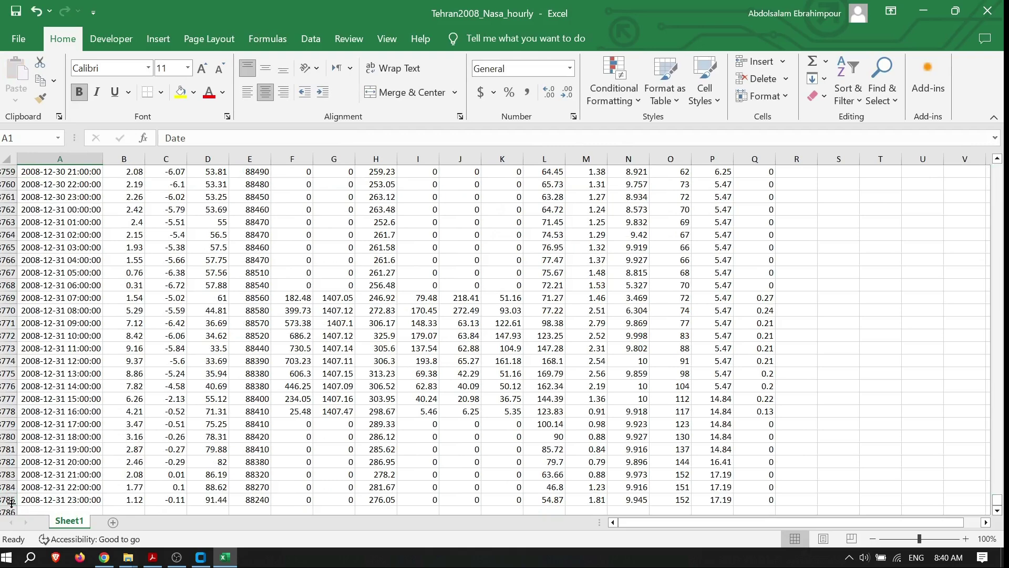
left_click(50, 499)
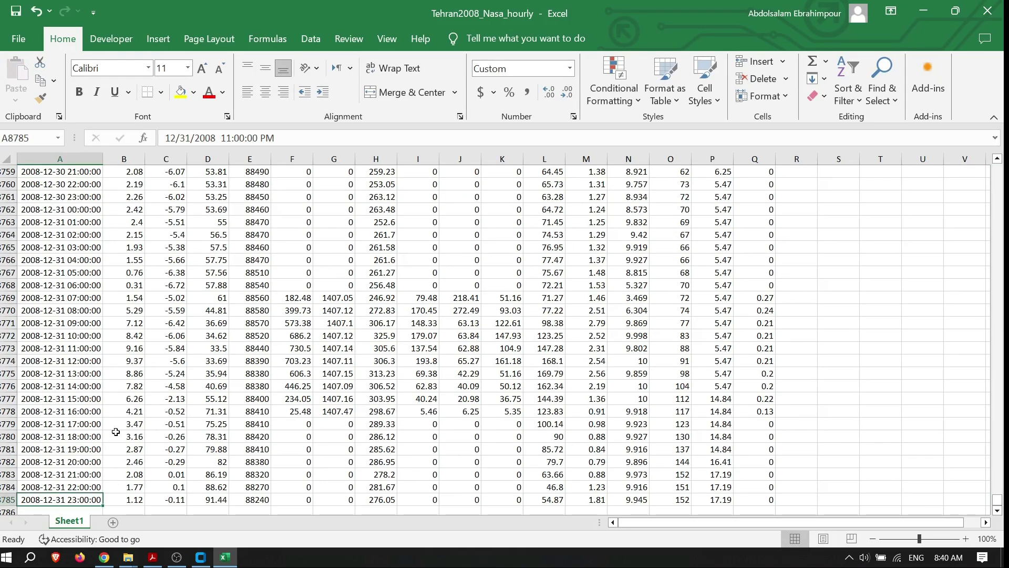
Locate the 29 February 2008 data in the worksheet and select its hourly rows, 1418 to 1441.
left_click_drag(997, 498, 997, 165)
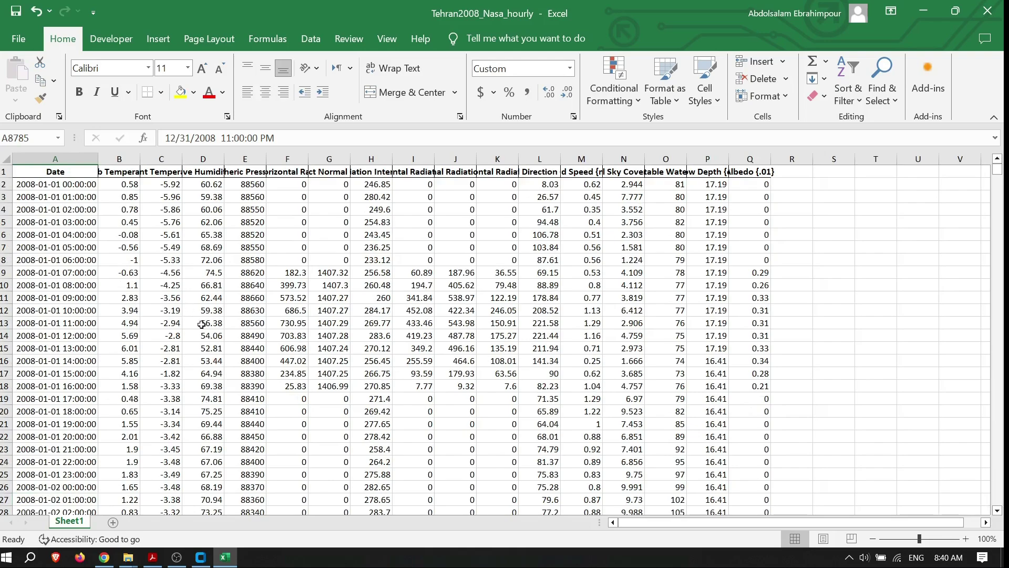
scroll(202, 323, "down", 20)
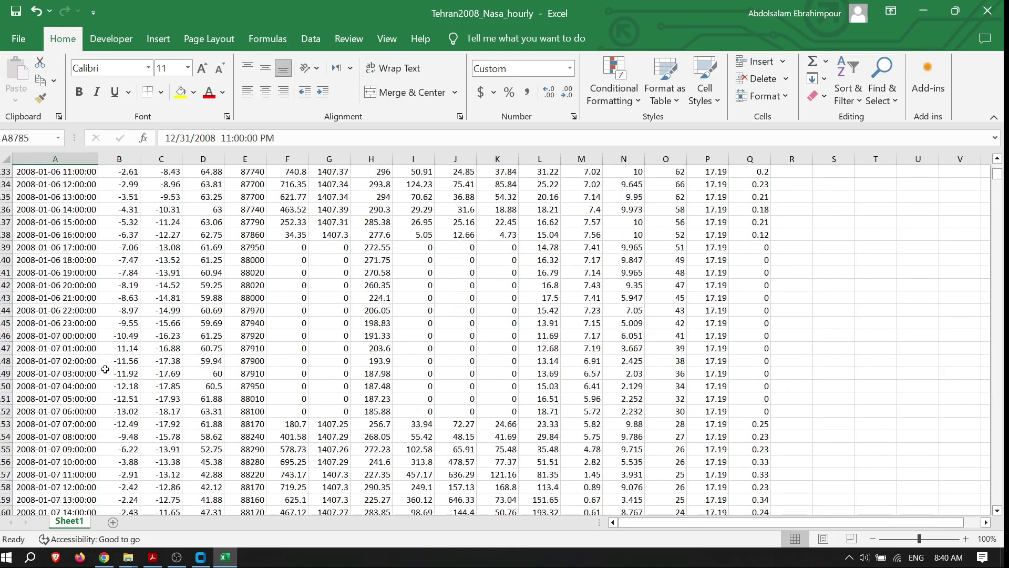
scroll(120, 370, "down", 20)
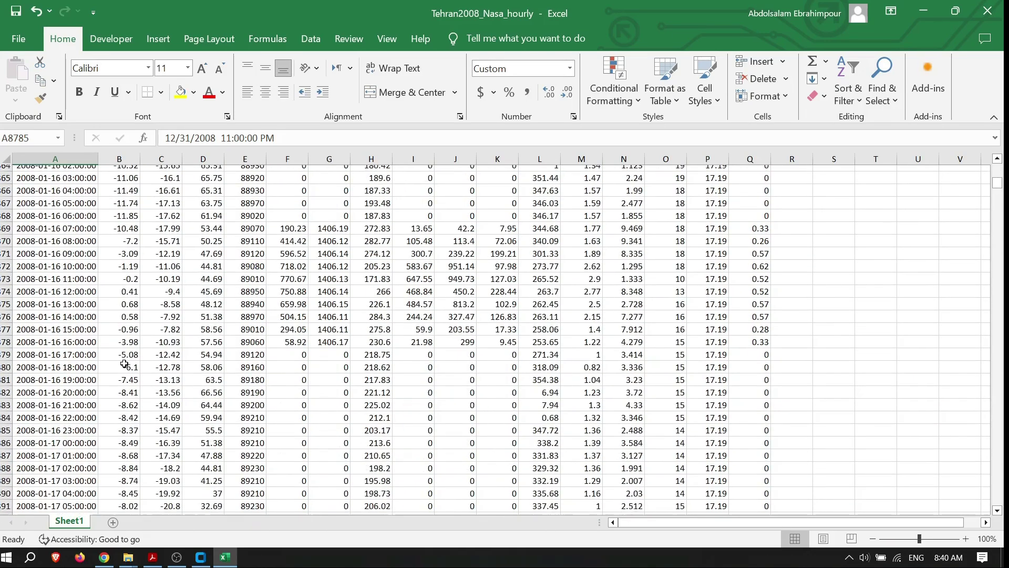
scroll(125, 362, "down", 20)
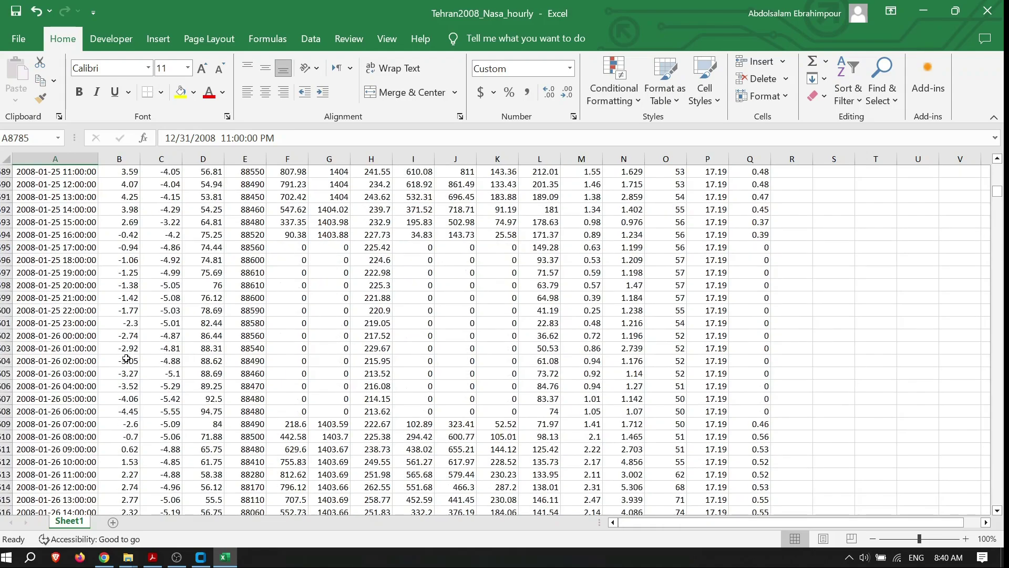
scroll(127, 359, "down", 20)
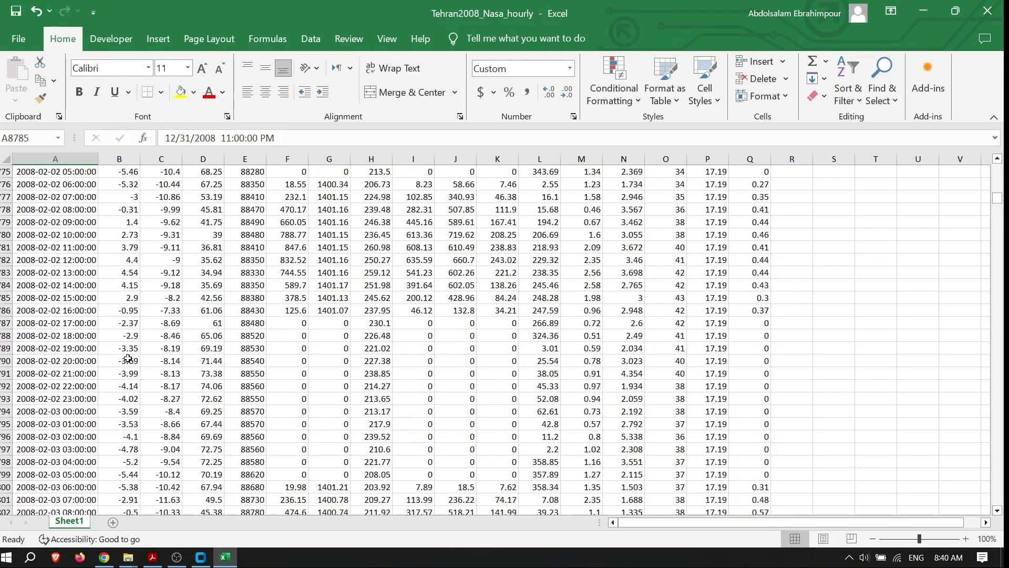
scroll(128, 358, "down", 20)
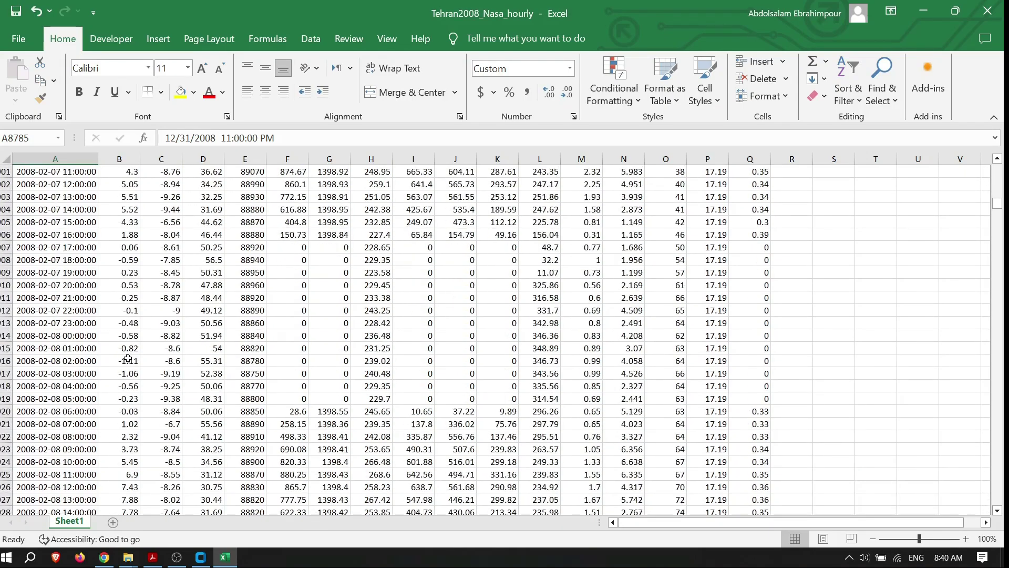
scroll(128, 359, "down", 20)
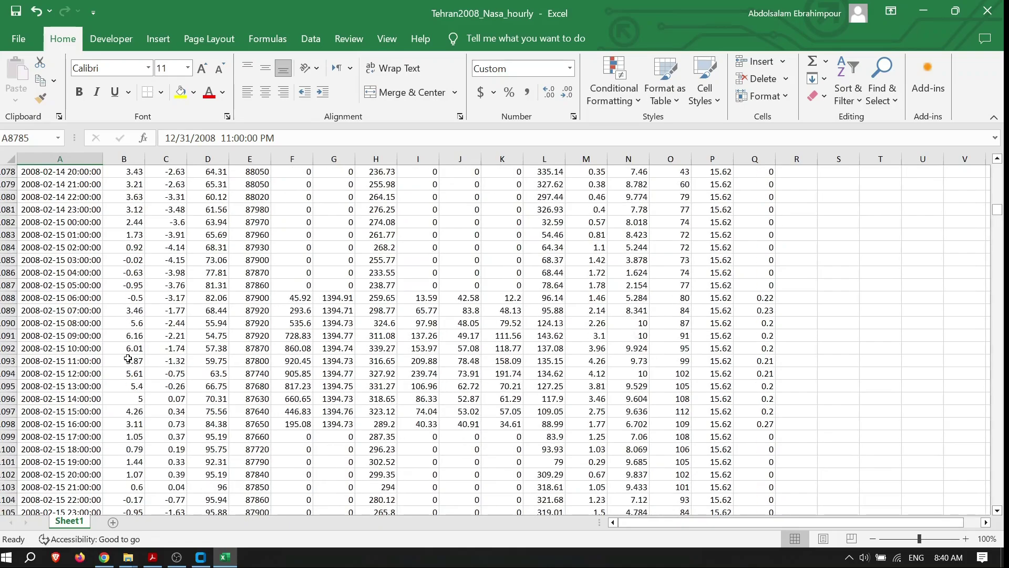
scroll(128, 357, "down", 20)
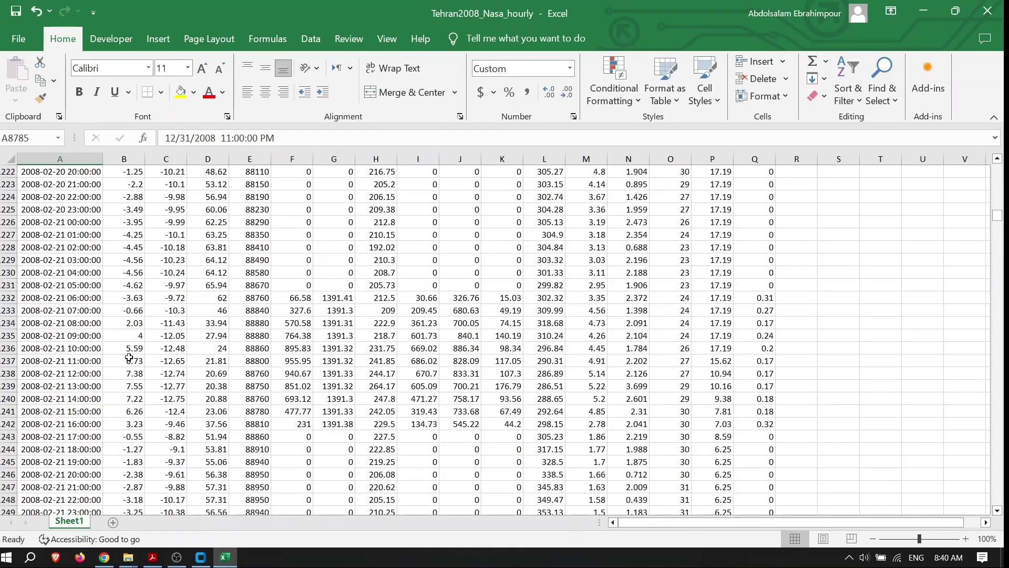
scroll(129, 357, "down", 20)
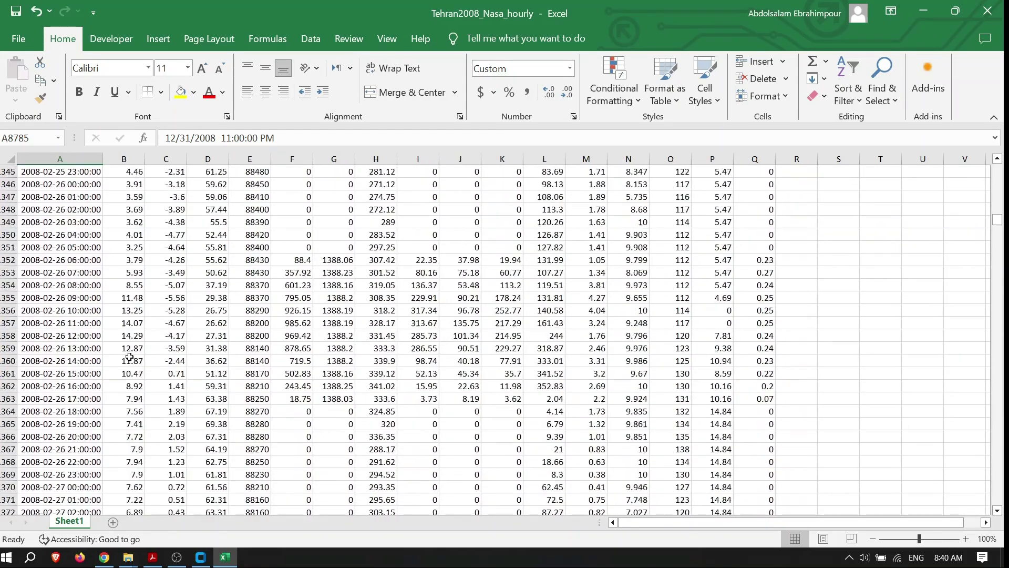
scroll(129, 357, "down", 12)
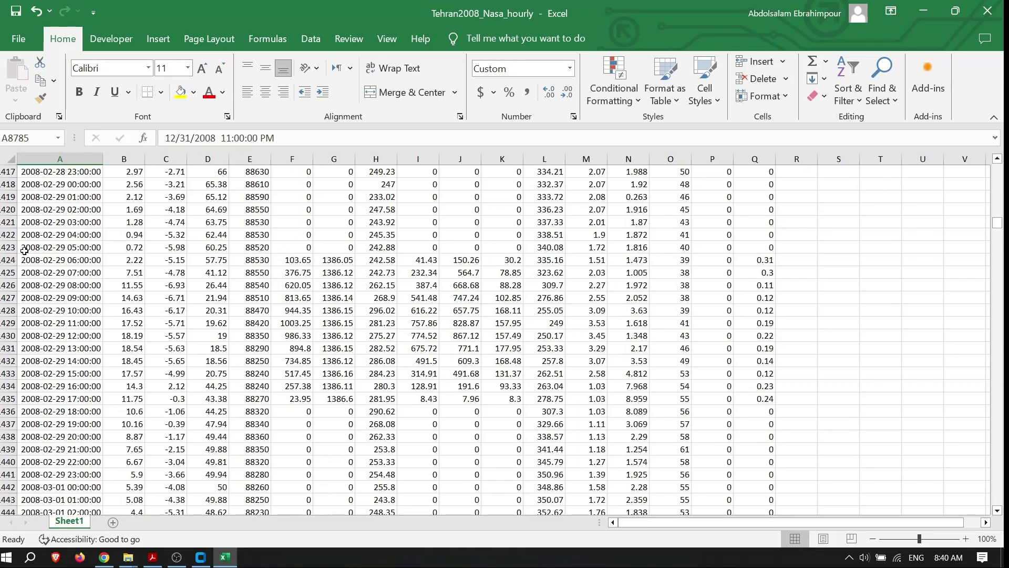
scroll(45, 226, "up", 1)
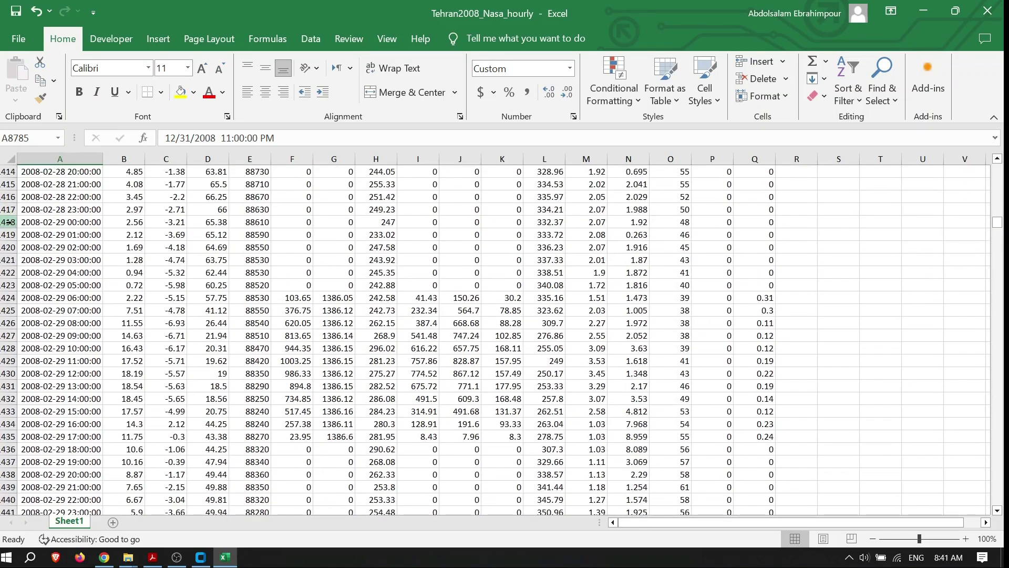
left_click_drag(8, 222, 24, 450)
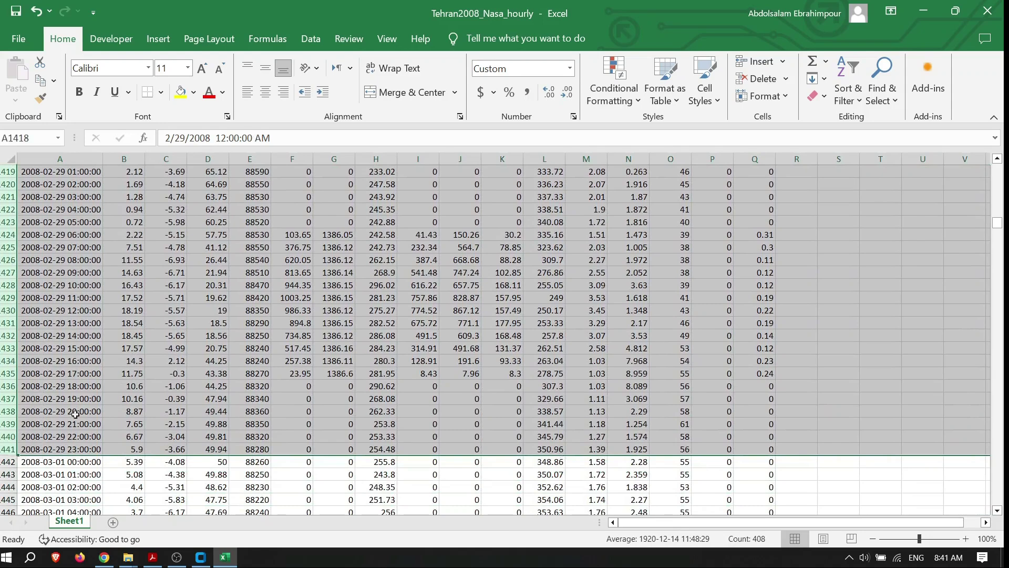
scroll(654, 310, "up", 2)
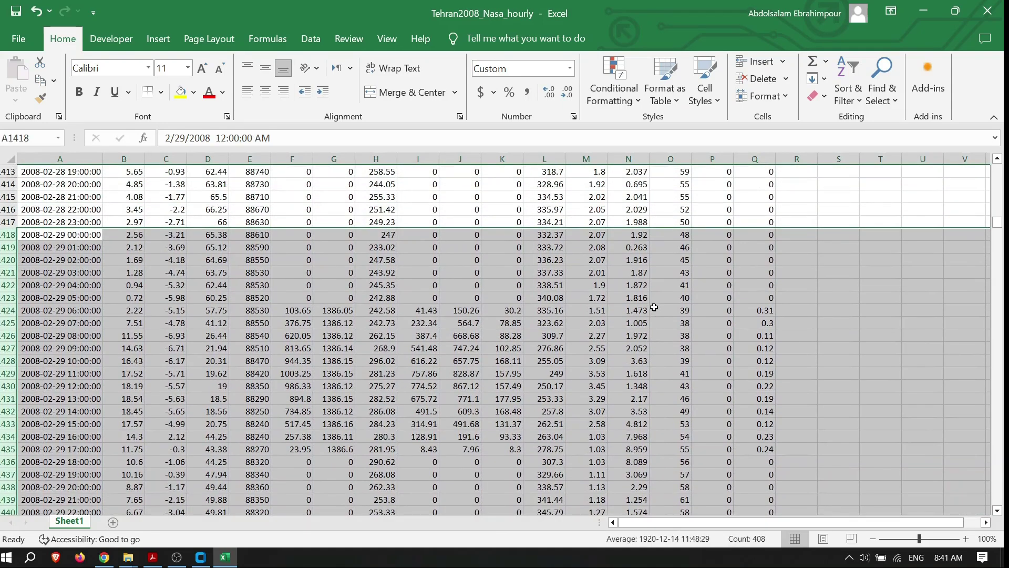
Open the Tehran2008 EPW file in Notepad, highlight Yes in the HOLIDAYS/DAYLIGHT SAVINGS line, and close Notepad.
key("alt+Tab")
double_click(193, 132)
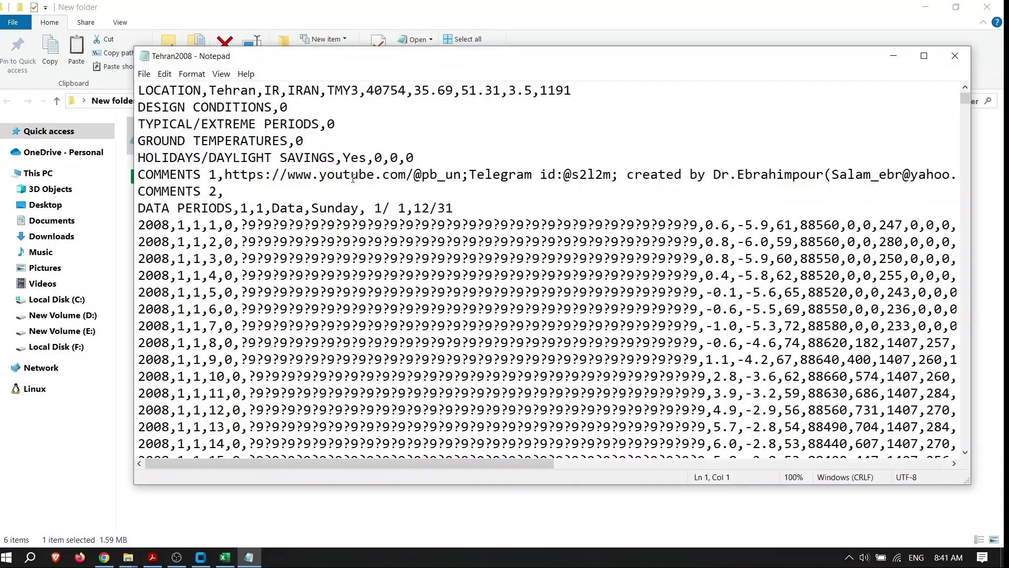
left_click_drag(344, 157, 367, 157)
left_click(955, 54)
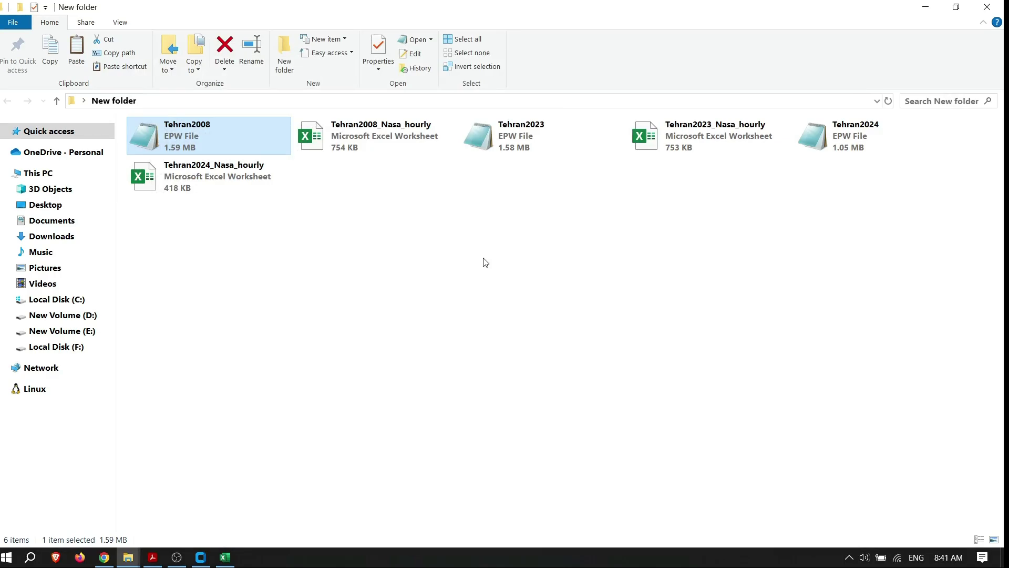
Reopen the Tehran2008 EPW file and place the cursor in its last data line, 31 December hour 24.
double_click(201, 130)
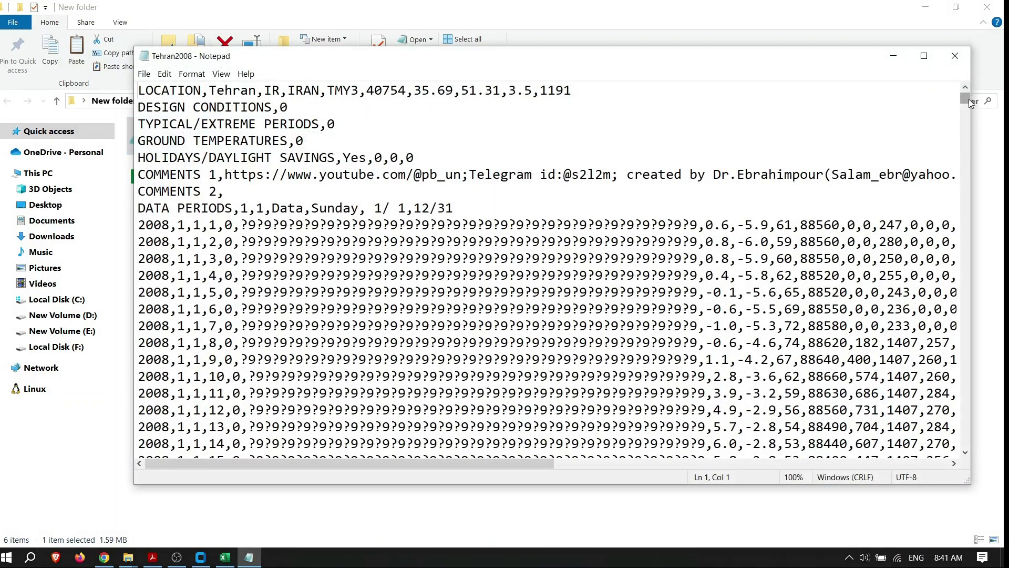
left_click_drag(966, 100, 965, 441)
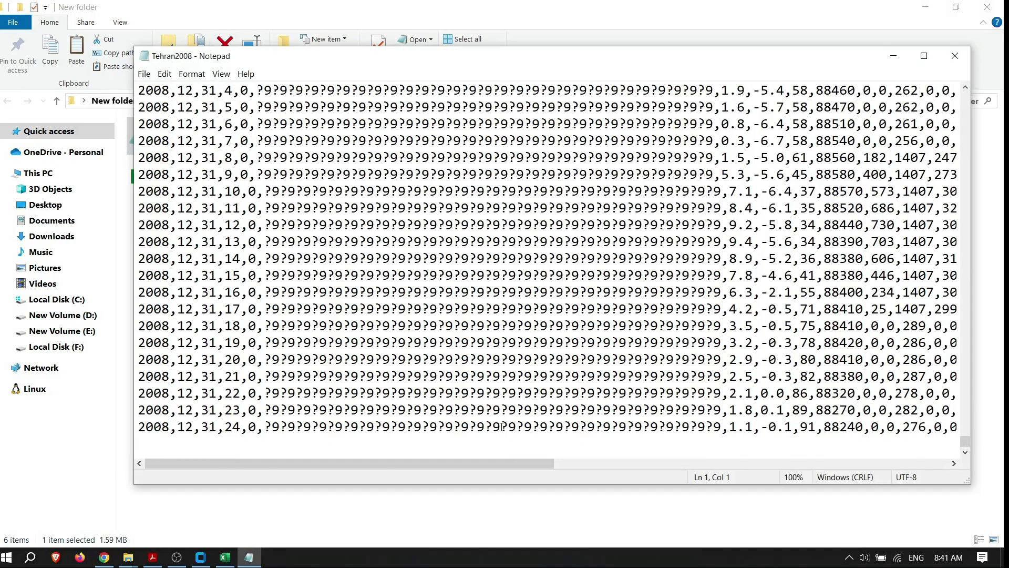
left_click(502, 427)
In Calculator, subtract 8 from 8792 and 24 from that result, and close both Calculator and Notepad.
key("super")
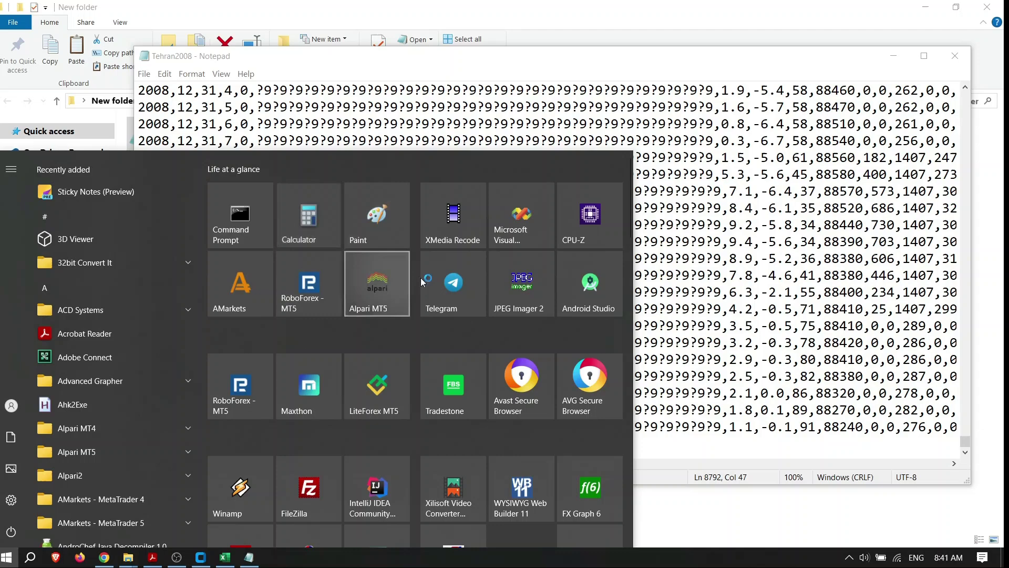
left_click(308, 221)
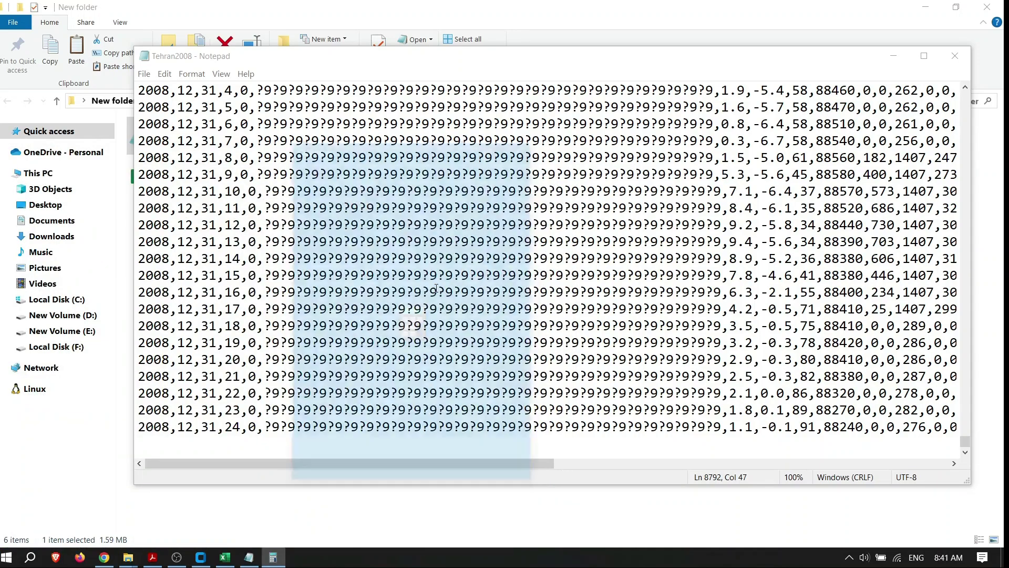
type("8,792")
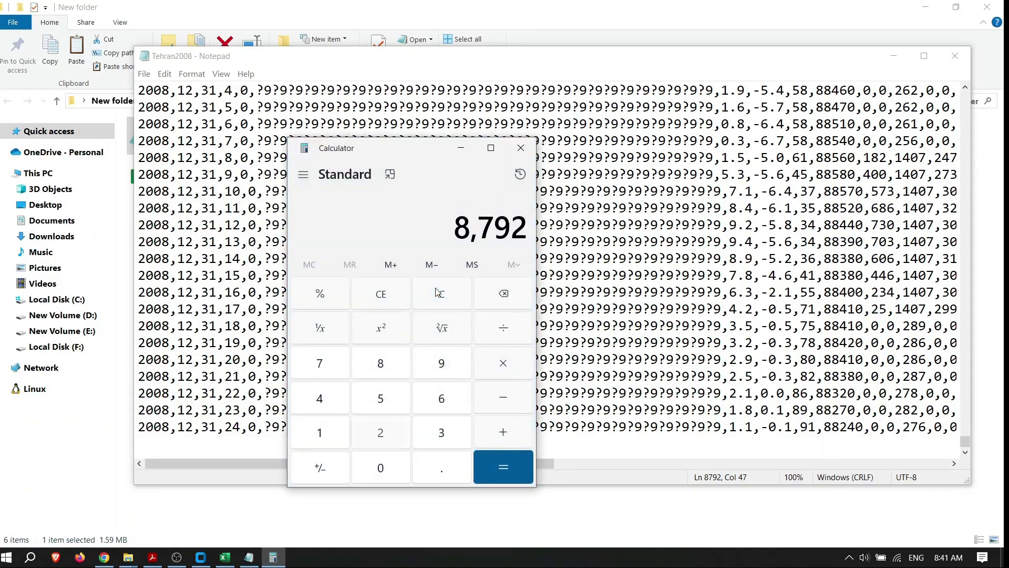
key("minus")
type("8")
key("Return")
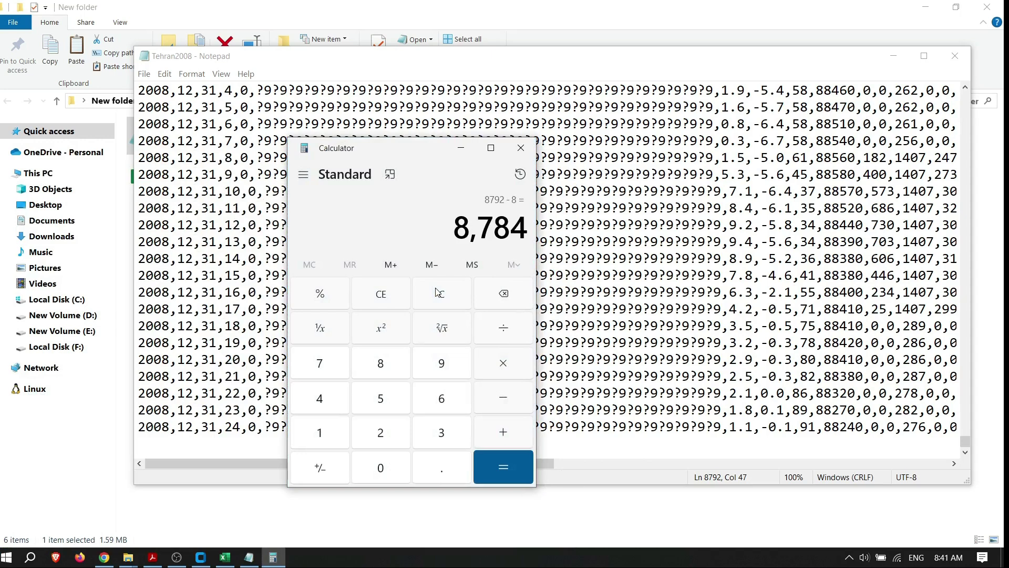
key("minus")
type("24")
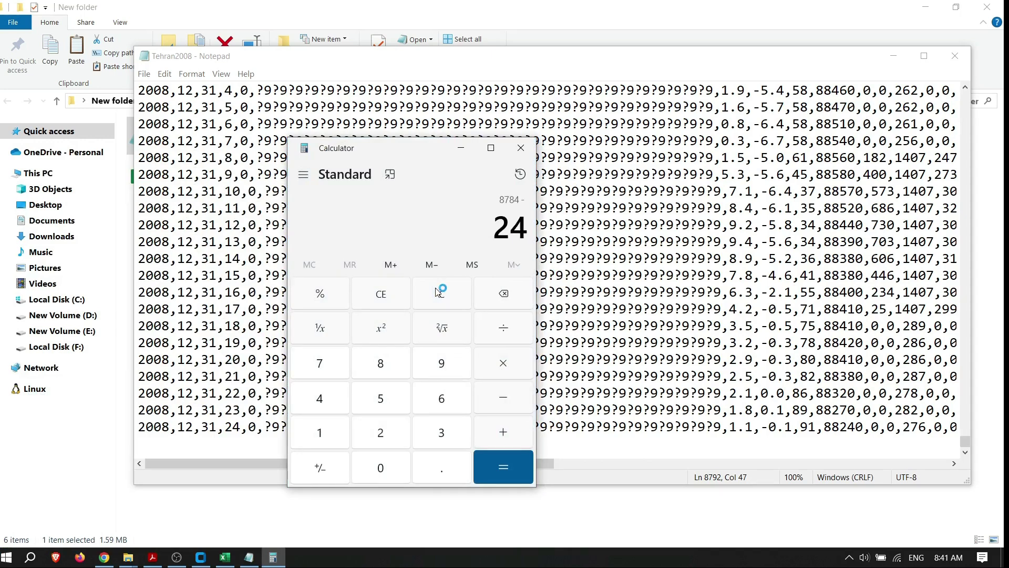
key("Return")
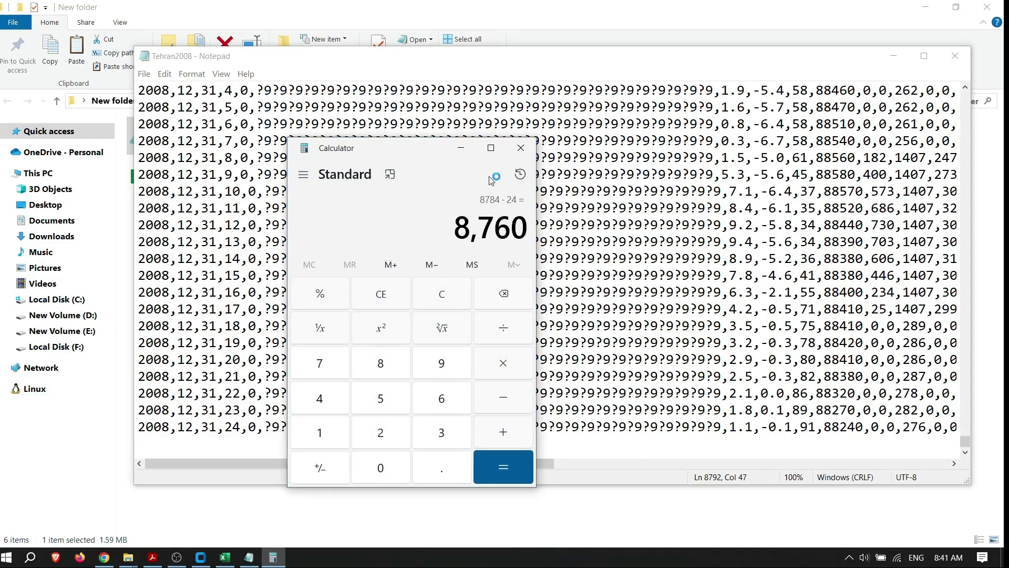
left_click(520, 148)
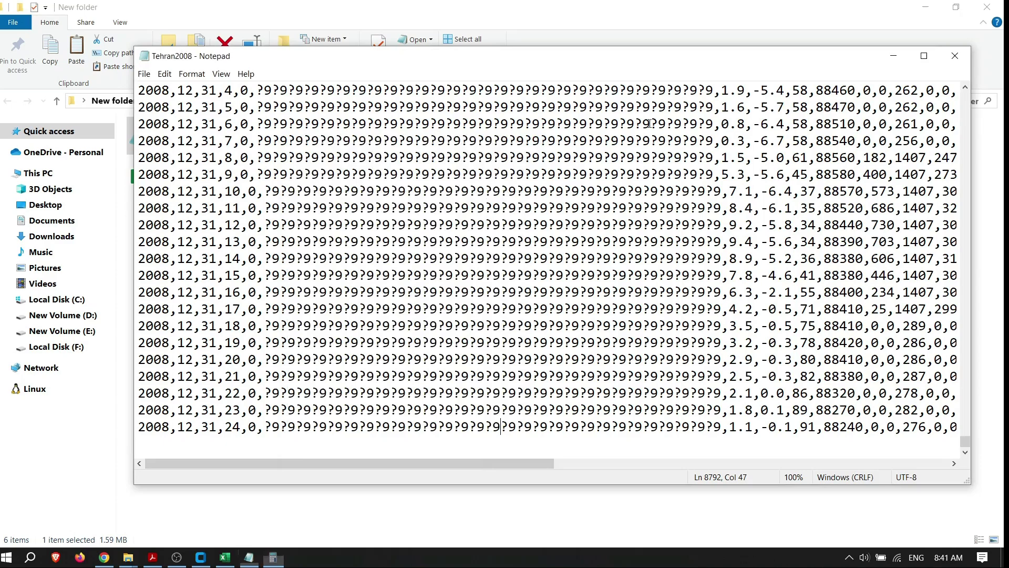
left_click(955, 55)
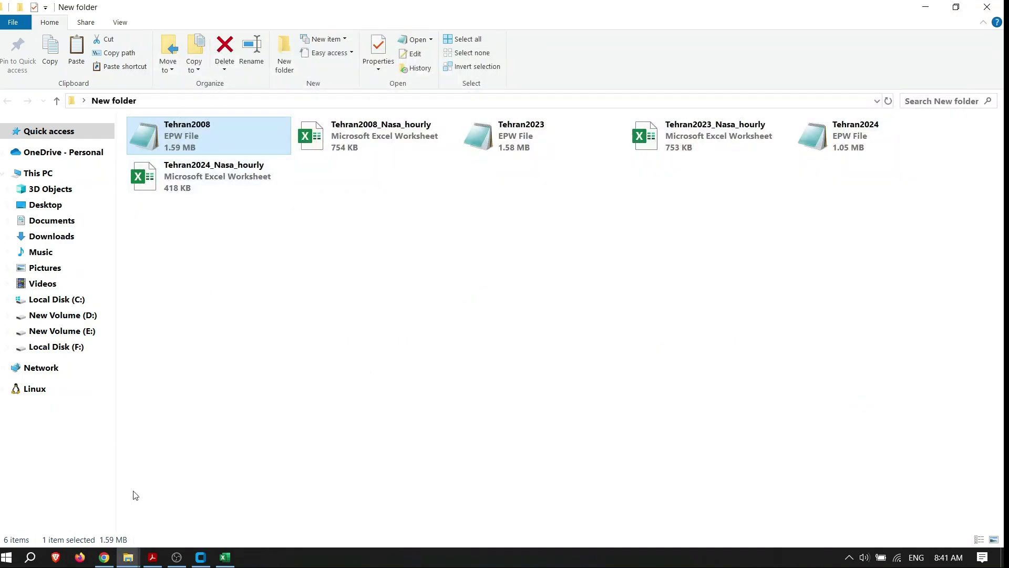
Switch to the v24 folder window and open the energy folder inside help\kabise.
mouse_move(128, 557)
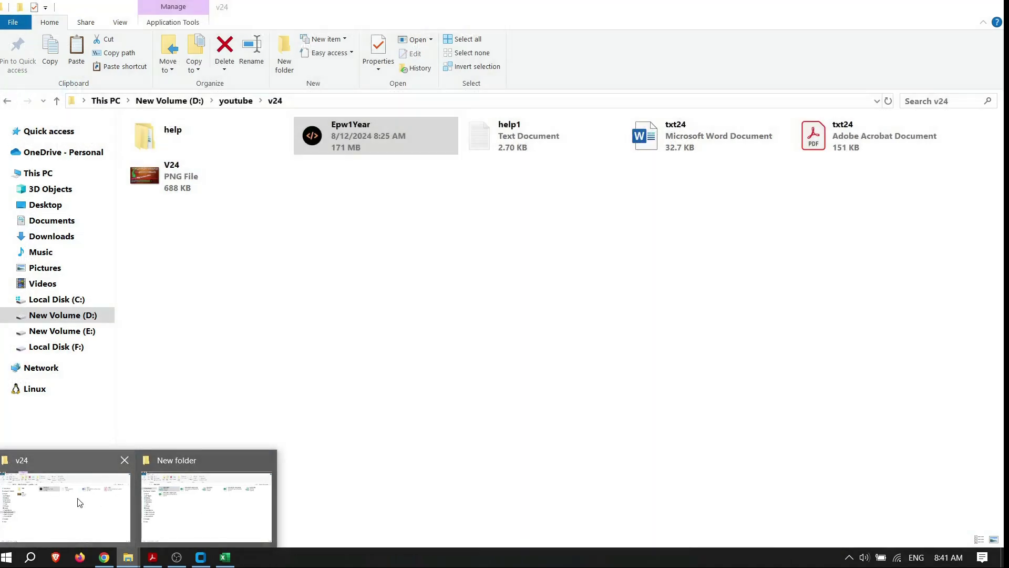
left_click(79, 503)
double_click(171, 131)
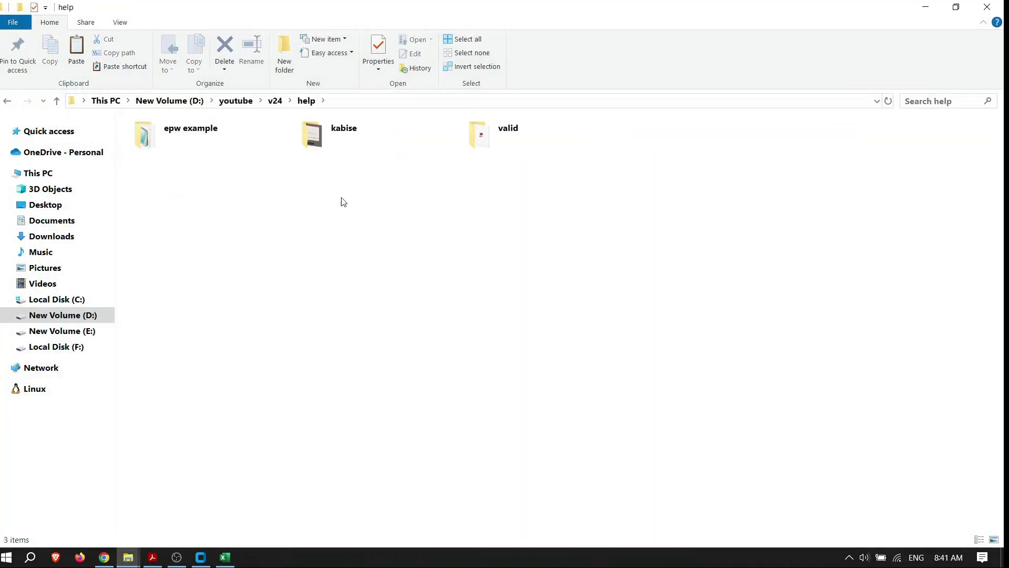
double_click(336, 134)
double_click(158, 147)
Highlight the HOLIDAYS/DAYLIGHT SAVINGS value No in Tehran2008-NO and Yes in Tehran2008-Yes, closing each file after viewing it.
double_click(512, 141)
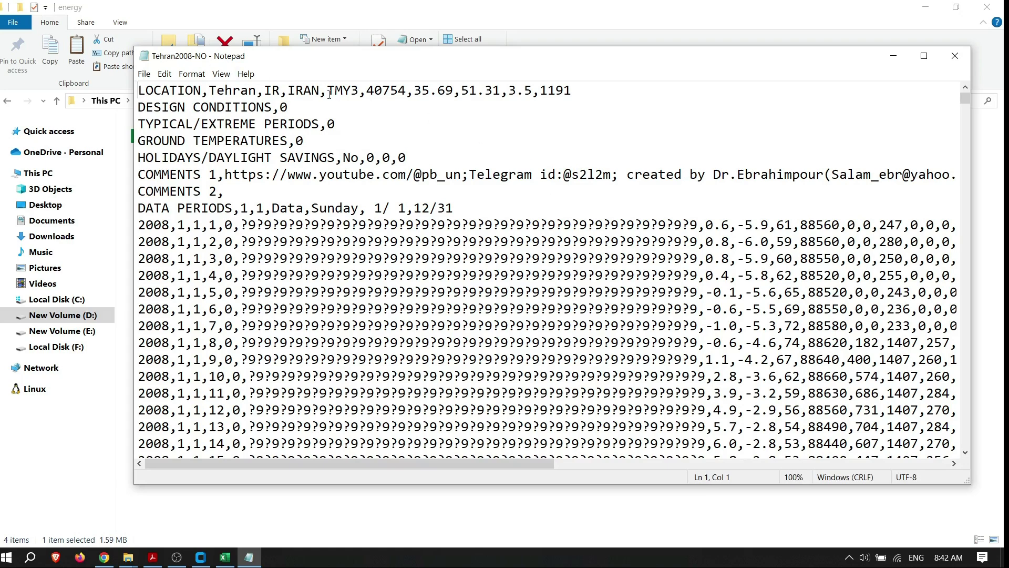
left_click_drag(342, 158, 359, 157)
left_click(955, 55)
double_click(667, 139)
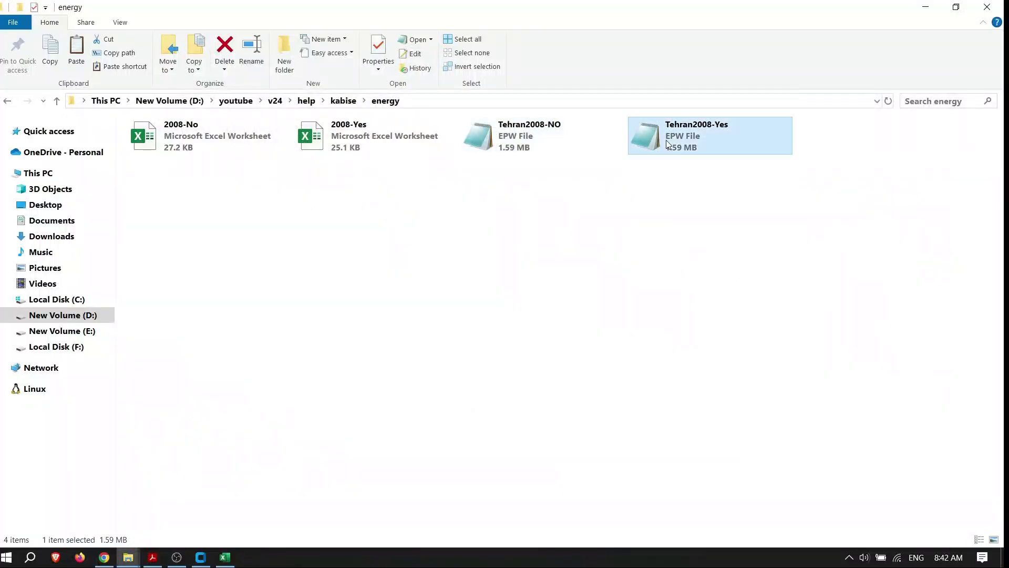
double_click(348, 155)
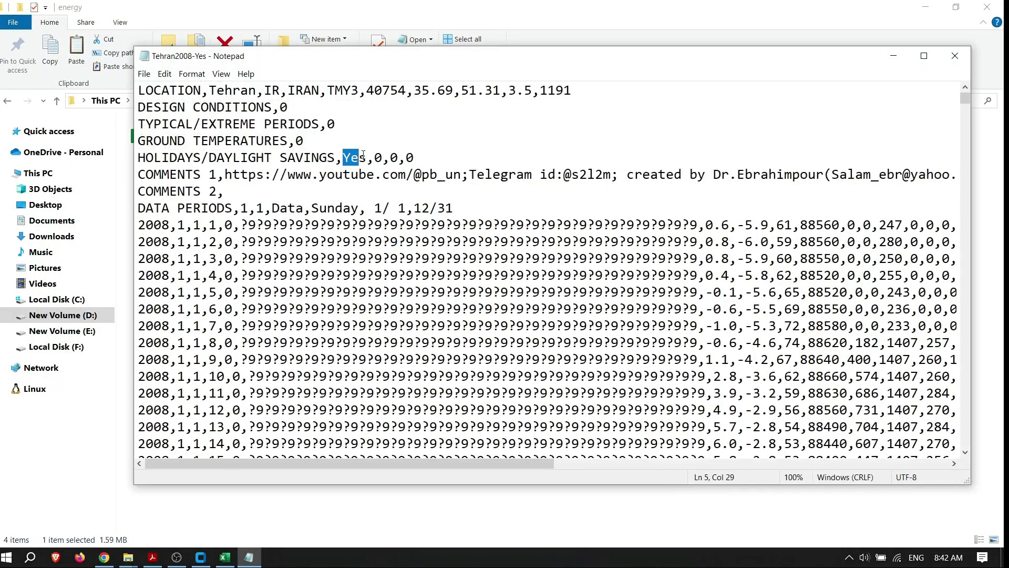
left_click(954, 56)
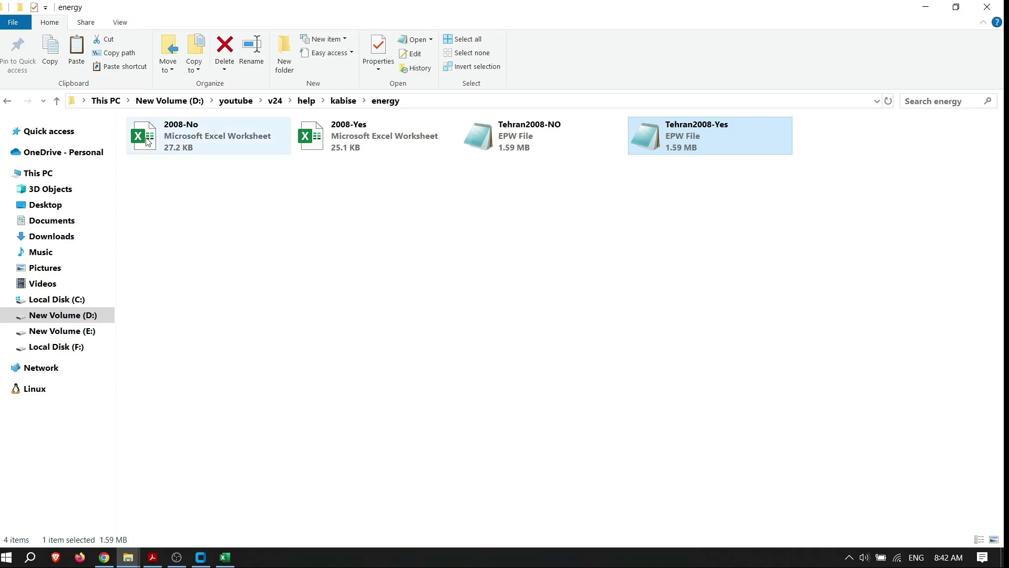
Copy the building1Zone Control file from the help\valid folder and minimize that folder window.
left_click(57, 100)
left_click(57, 101)
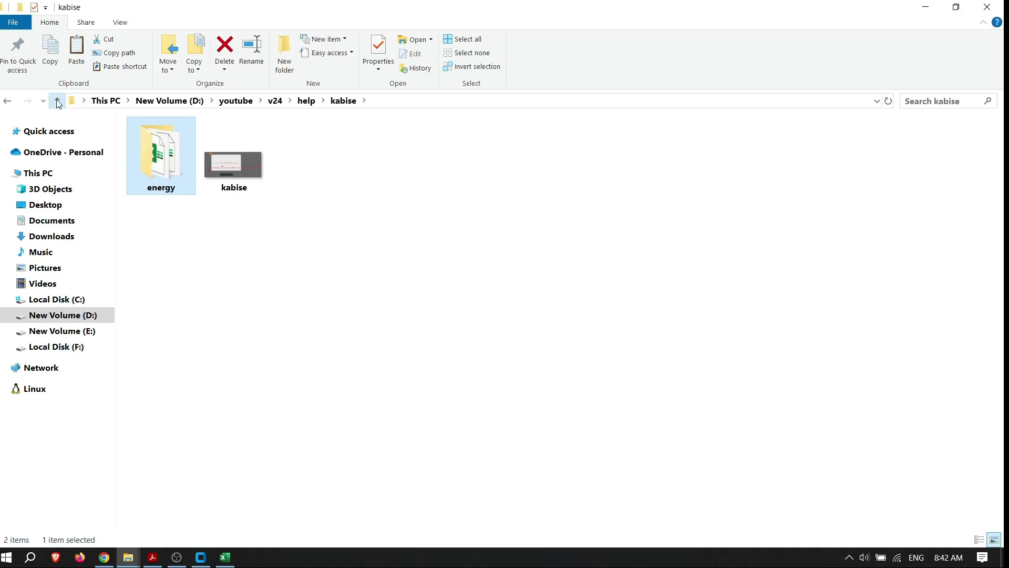
double_click(481, 146)
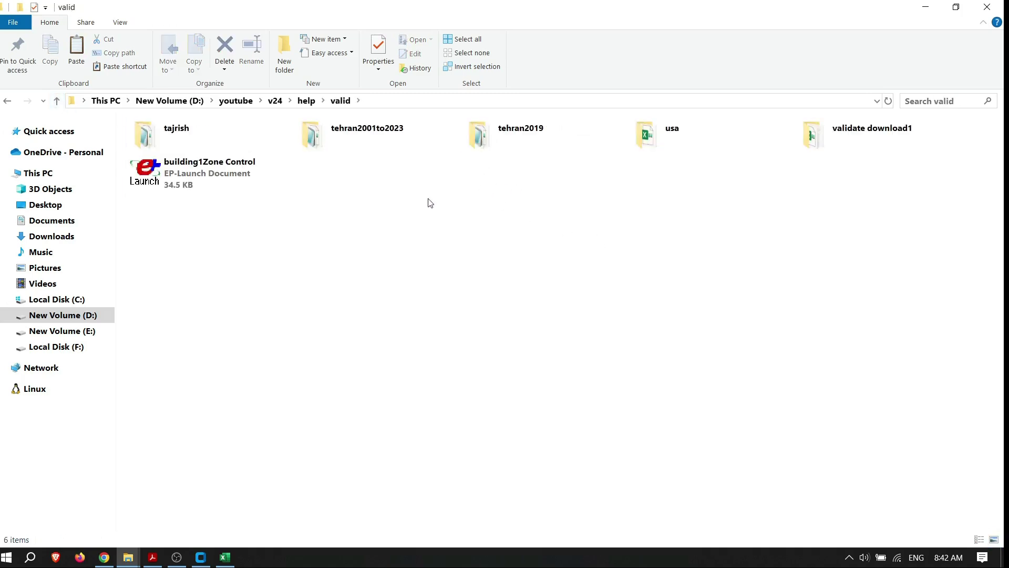
right_click(236, 172)
left_click(313, 466)
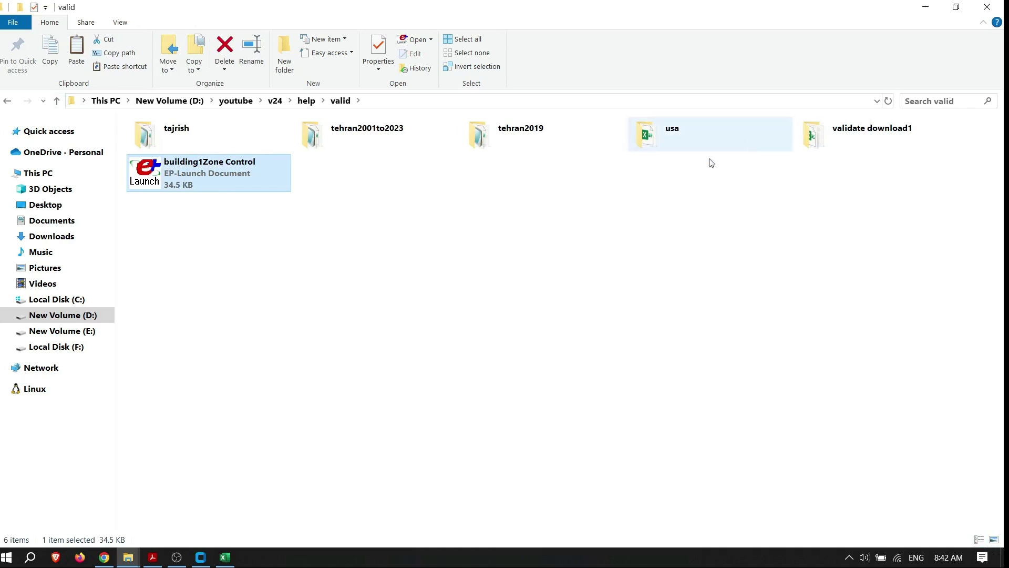
left_click(926, 8)
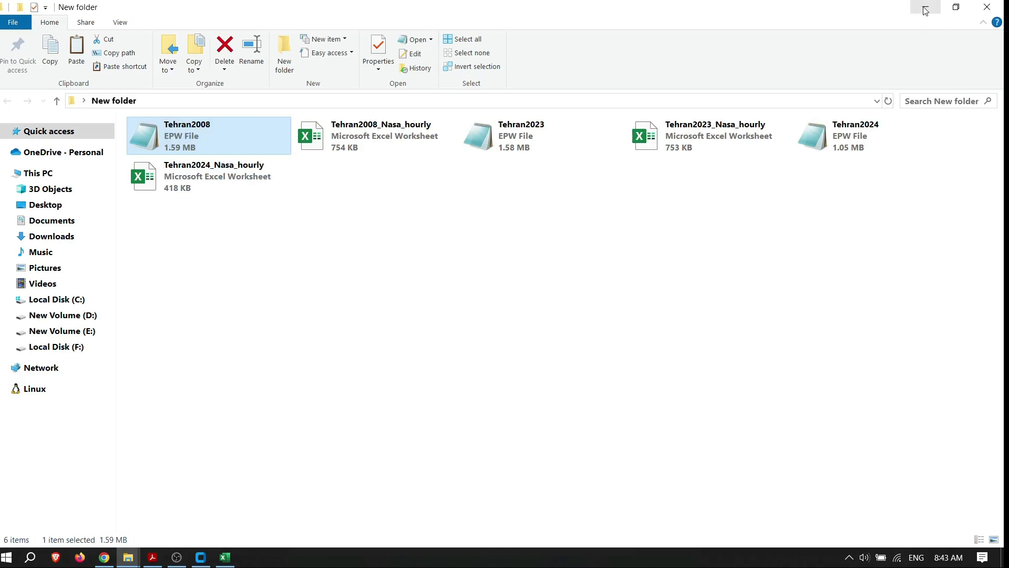
Paste the copied building1Zone Control file into New folder and start EP-Launch to bring up the building drawing.
right_click(482, 221)
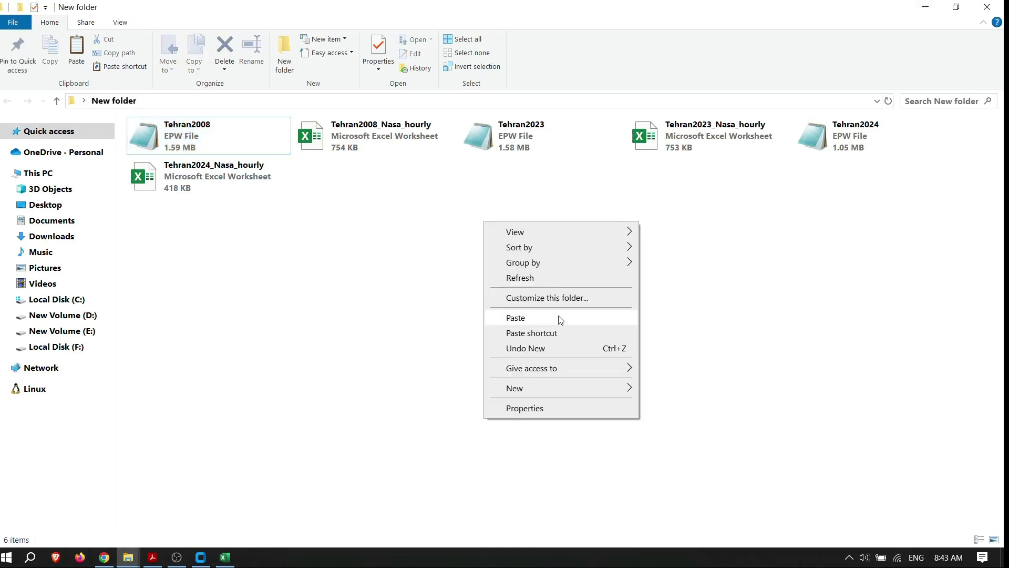
left_click(561, 319)
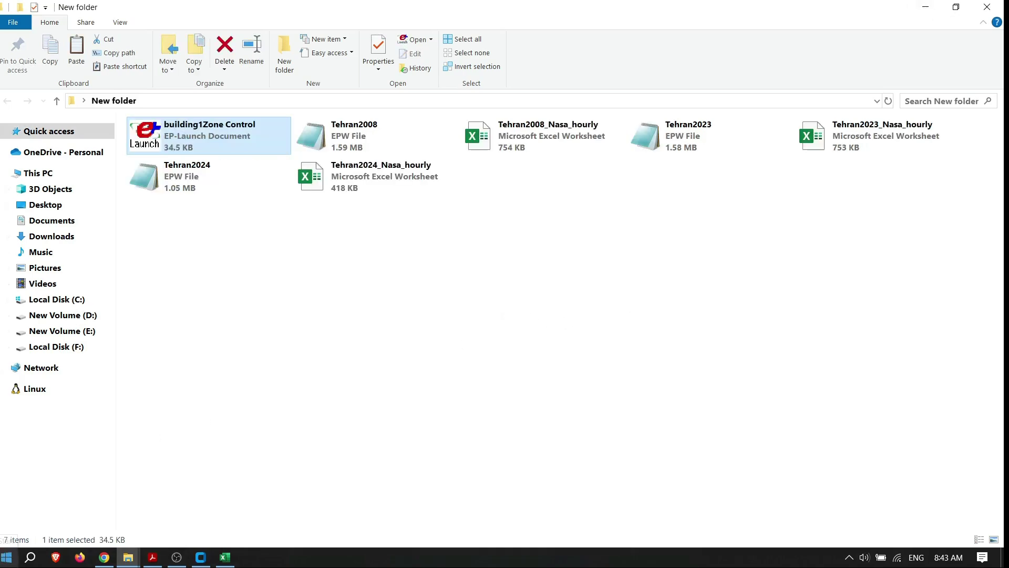
left_click(6, 557)
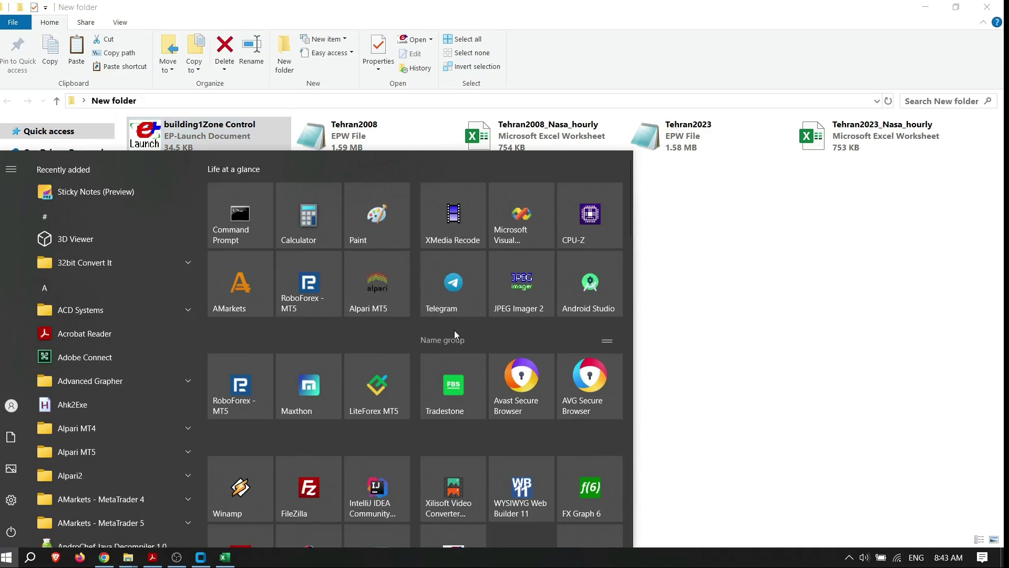
scroll(454, 330, "down", 3)
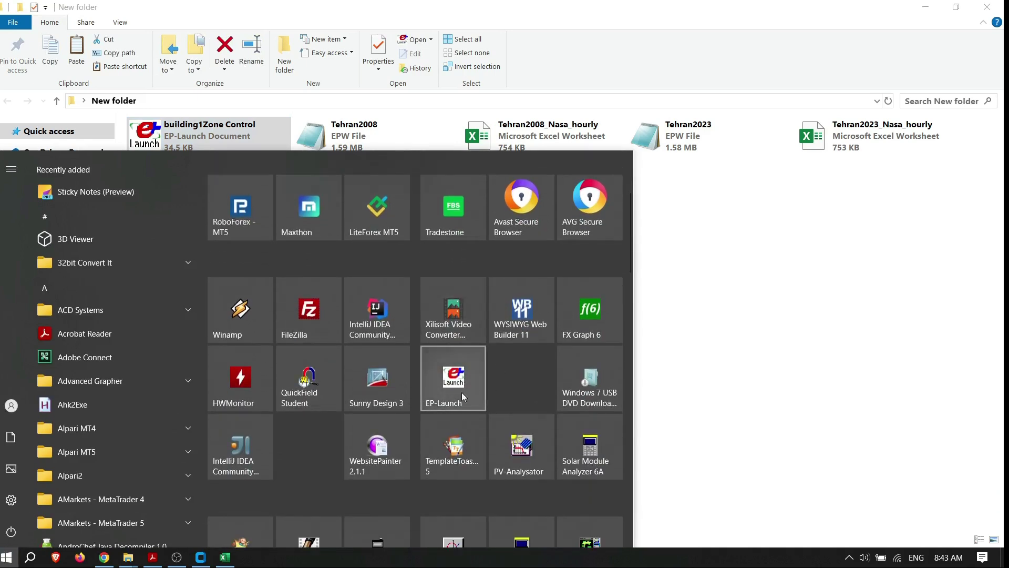
left_click(454, 390)
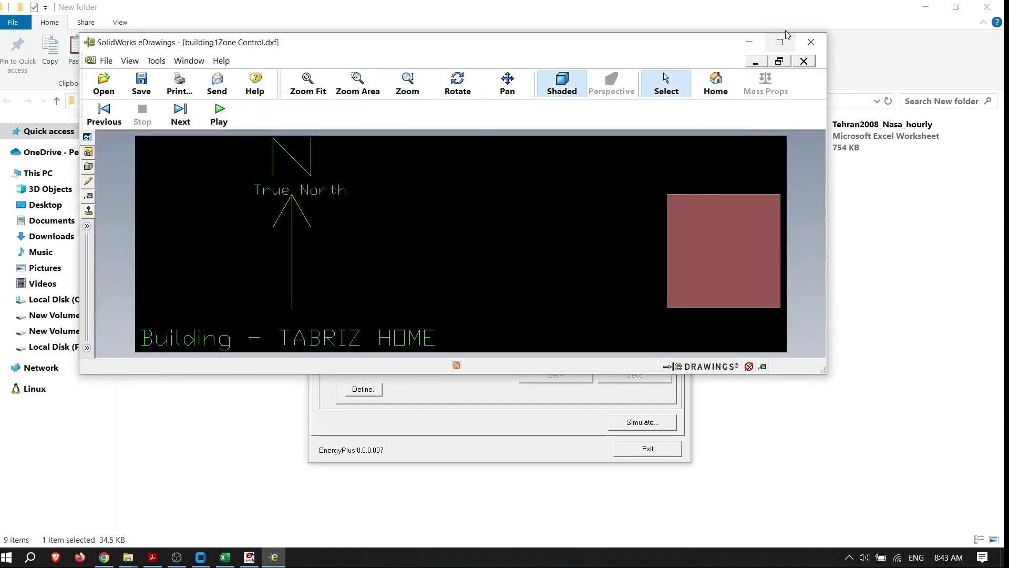
Maximize the building1Zone Control.dxf drawing in eDrawings, rotate the building to inspect its walls and window, and minimize the viewer.
left_click(780, 39)
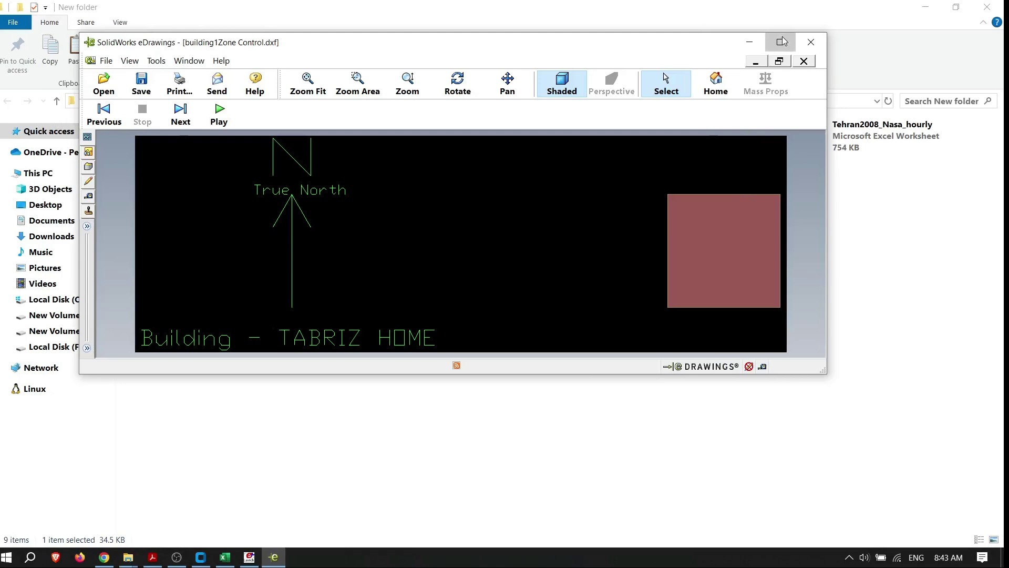
left_click(777, 39)
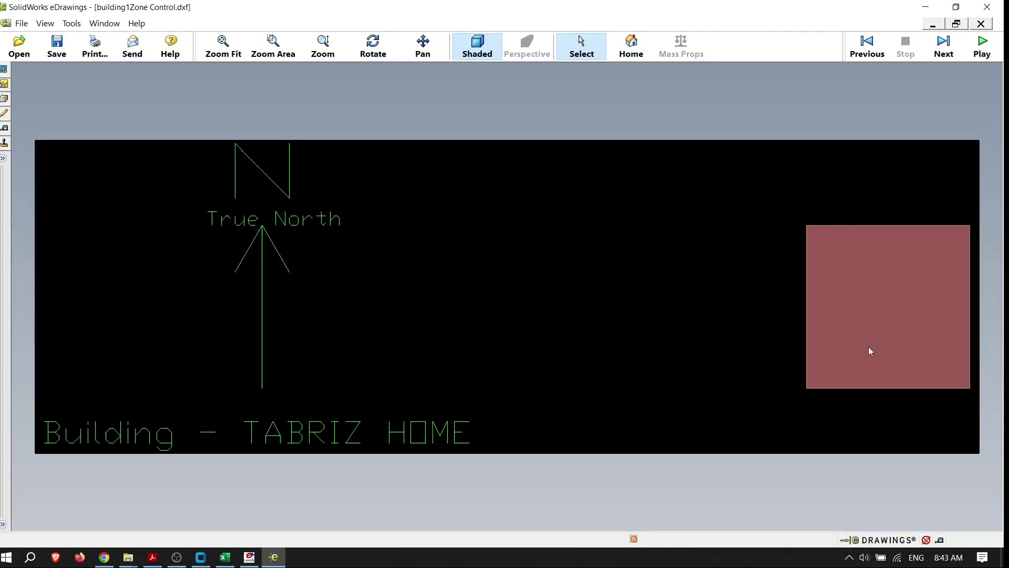
left_click(373, 46)
left_click_drag(743, 399, 696, 320)
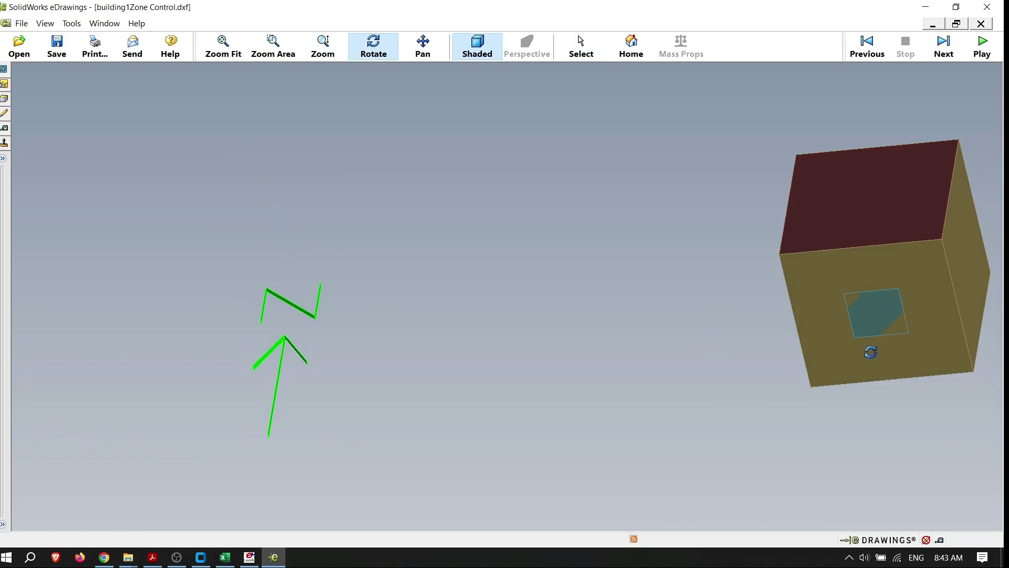
left_click_drag(902, 379, 832, 443)
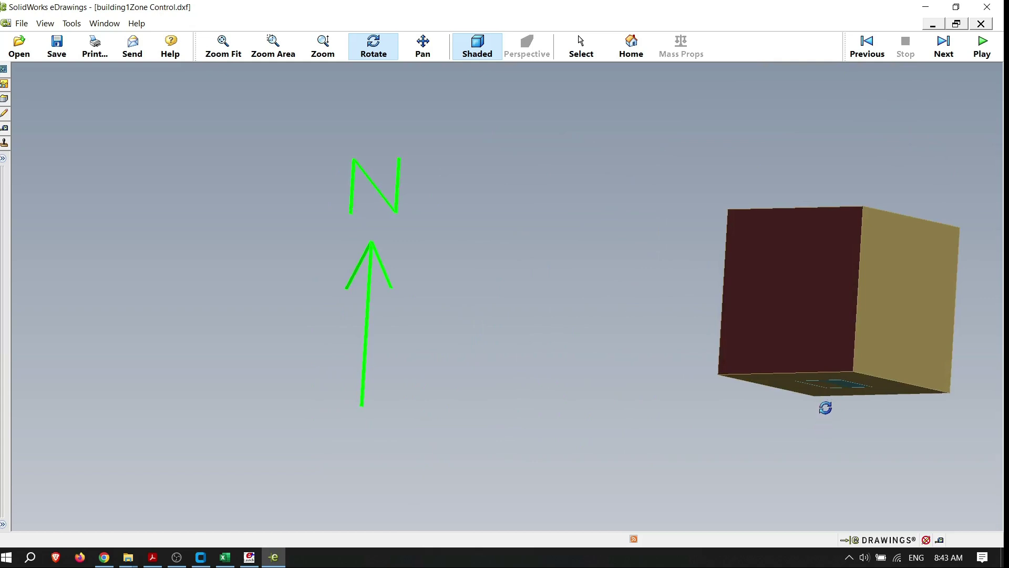
left_click_drag(824, 408, 835, 348)
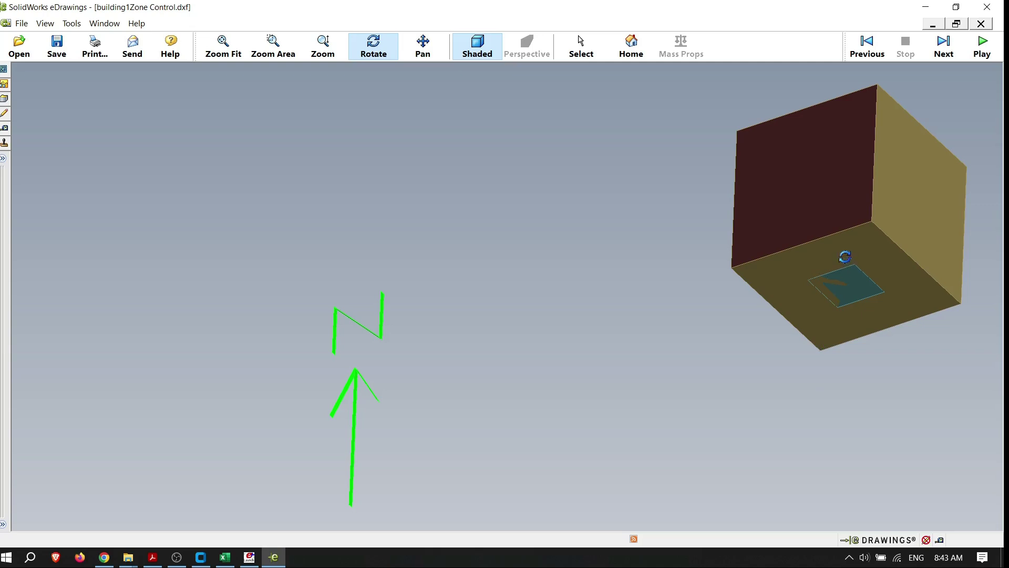
left_click(925, 7)
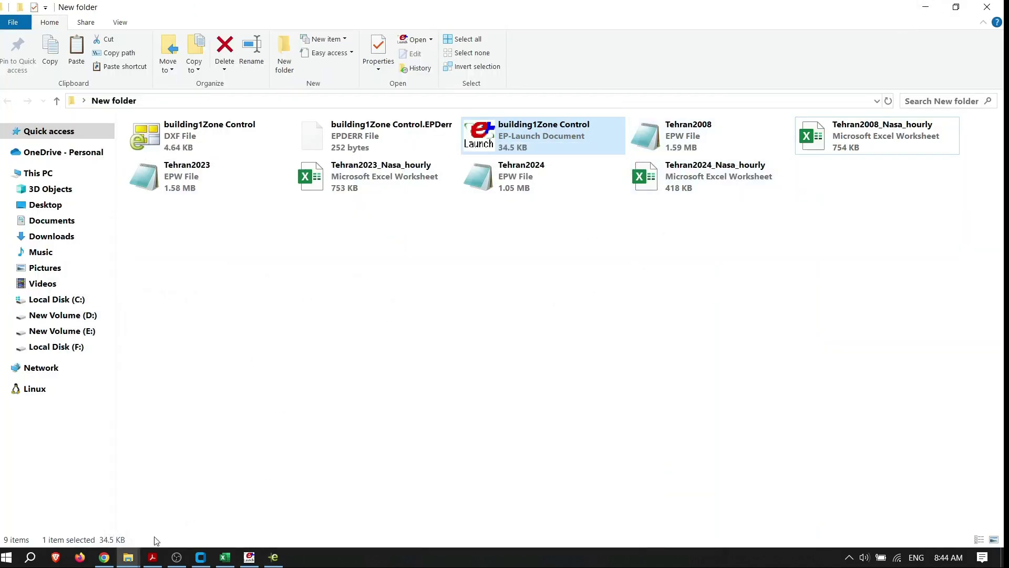
Switch to the valid folder window, go to the help\kabise\energy folder, and open the 2008-No workbook.
mouse_move(130, 556)
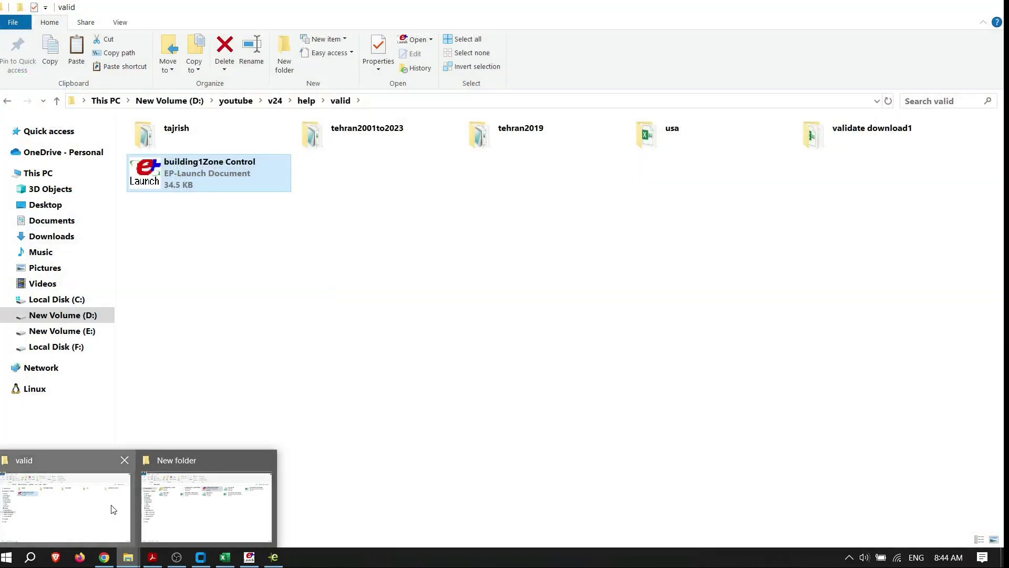
left_click(111, 507)
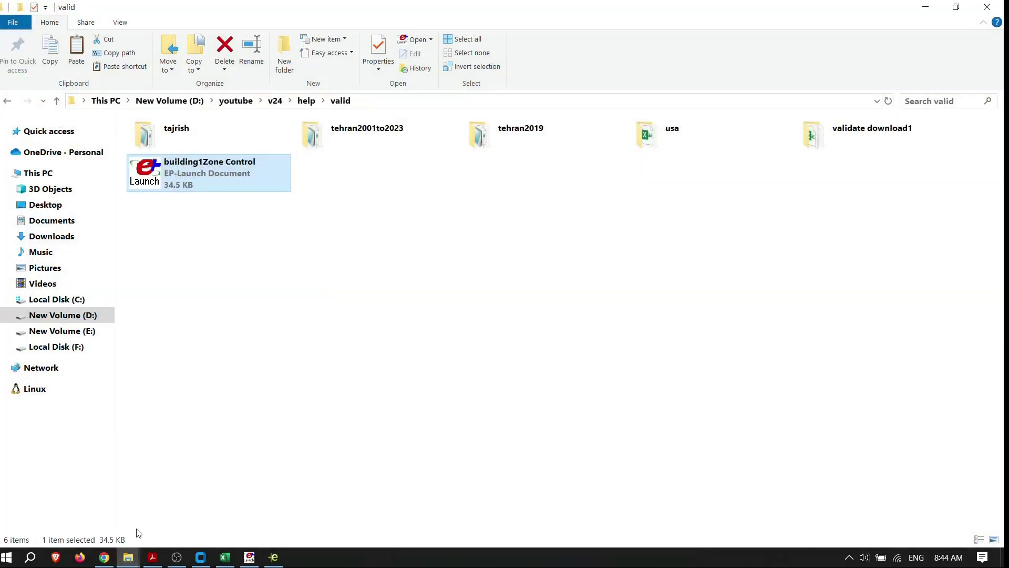
left_click(57, 100)
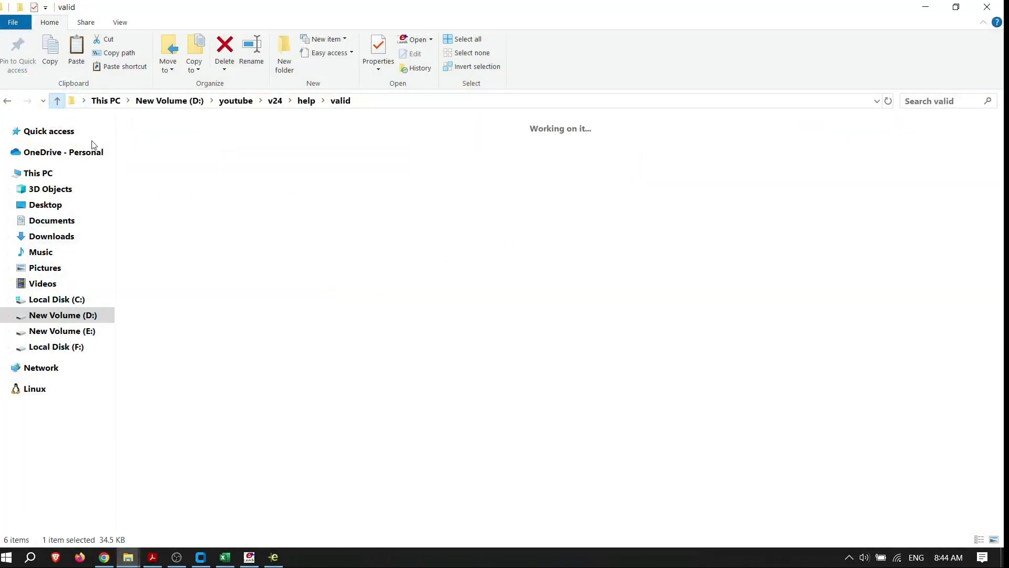
left_click(338, 131)
double_click(338, 131)
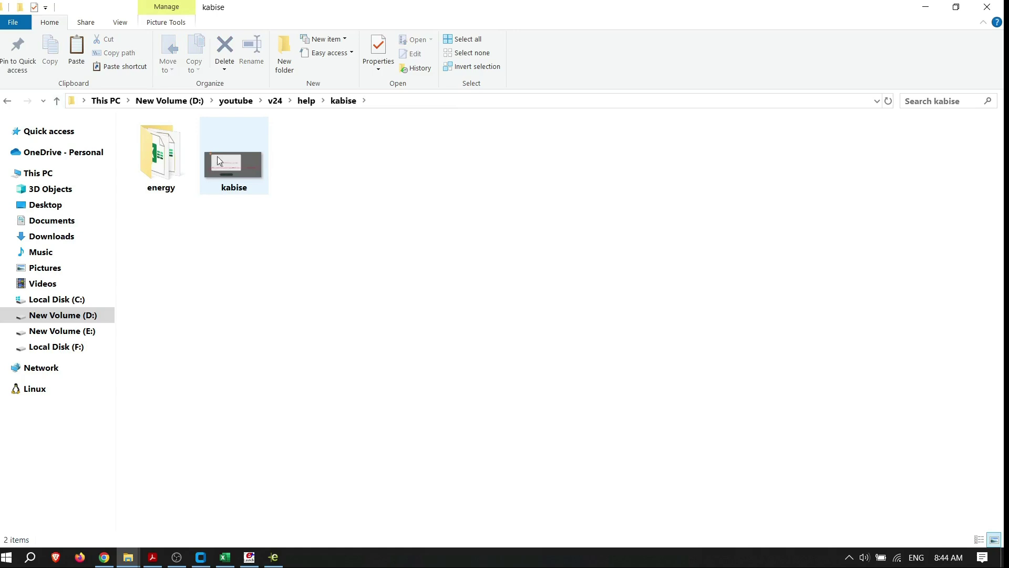
double_click(160, 152)
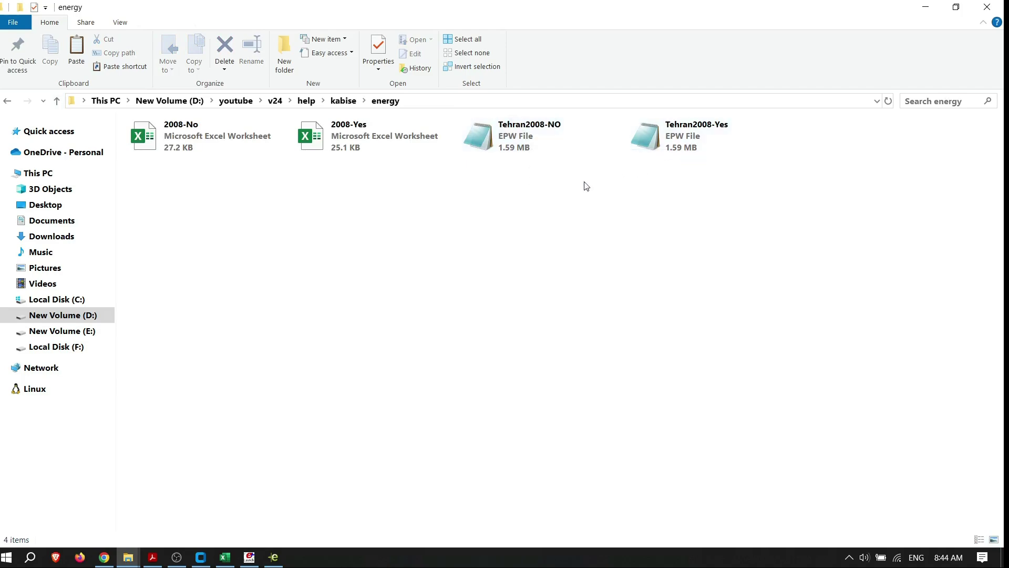
left_click(209, 139)
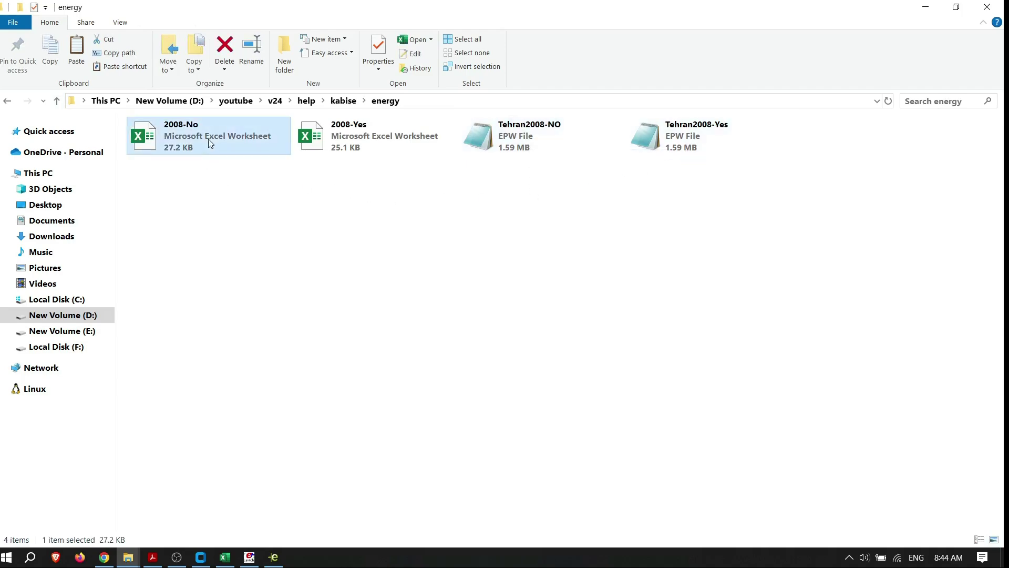
key("alt+Tab")
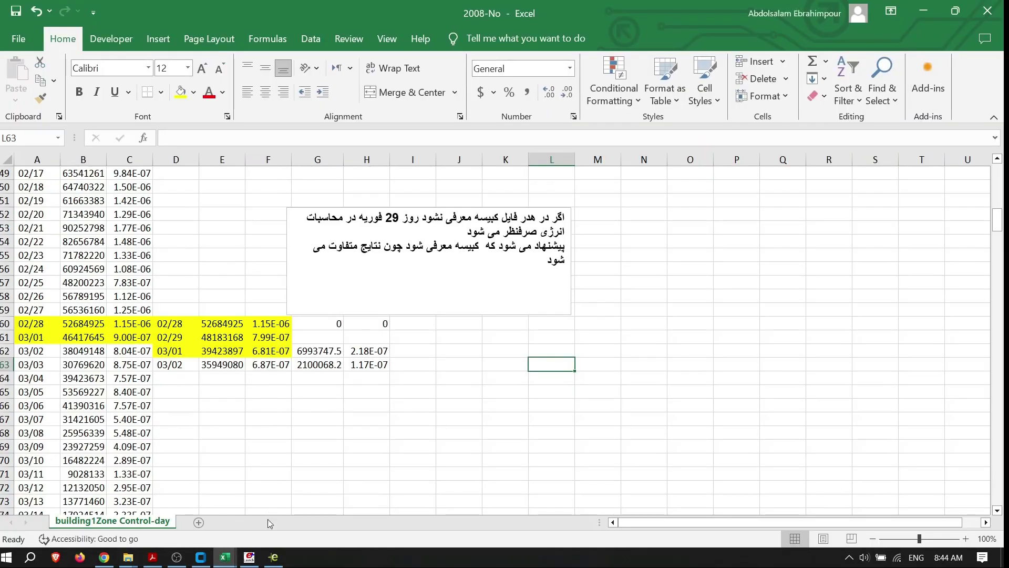
Switch to the Tehran2008_Nasa_hourly workbook and close it, returning to the 2008-No workbook.
mouse_move(225, 557)
left_click(170, 517)
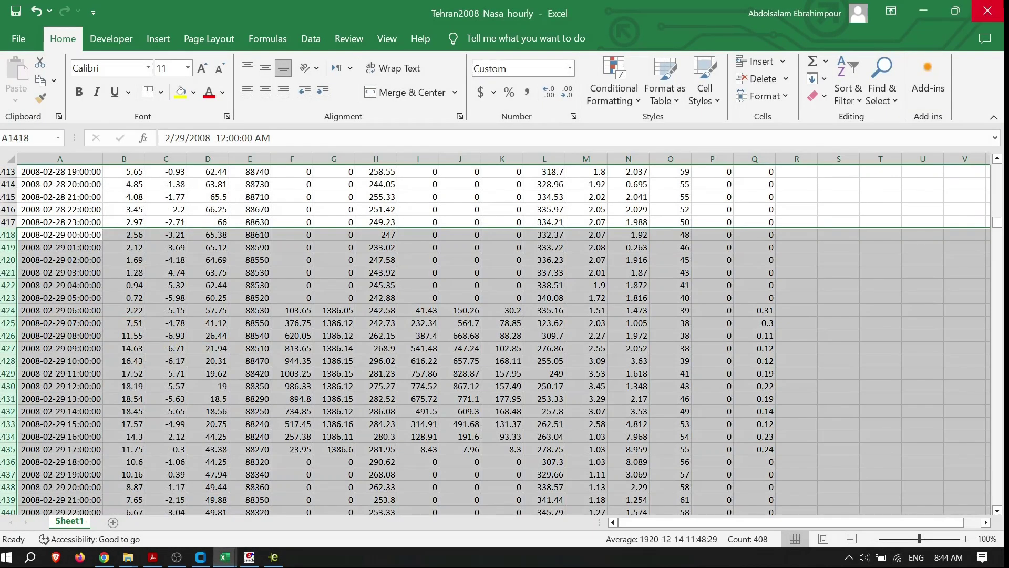
left_click(982, 16)
left_click(538, 395)
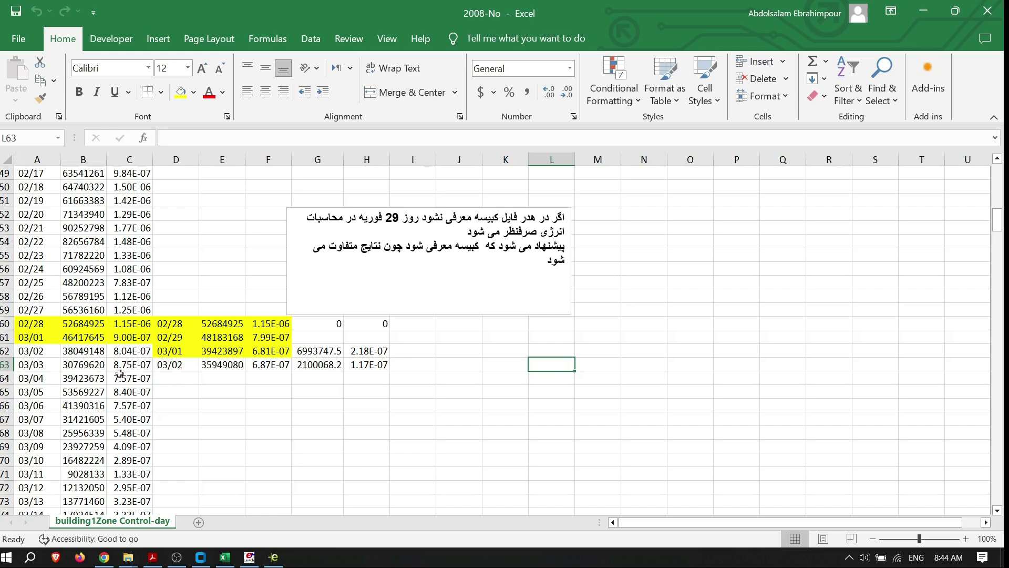
Compare the 02/28 and 03/01 rows in column A with the 02/28, 02/29 and 03/01 rows in column D, highlighting D61:F61.
left_click(26, 324)
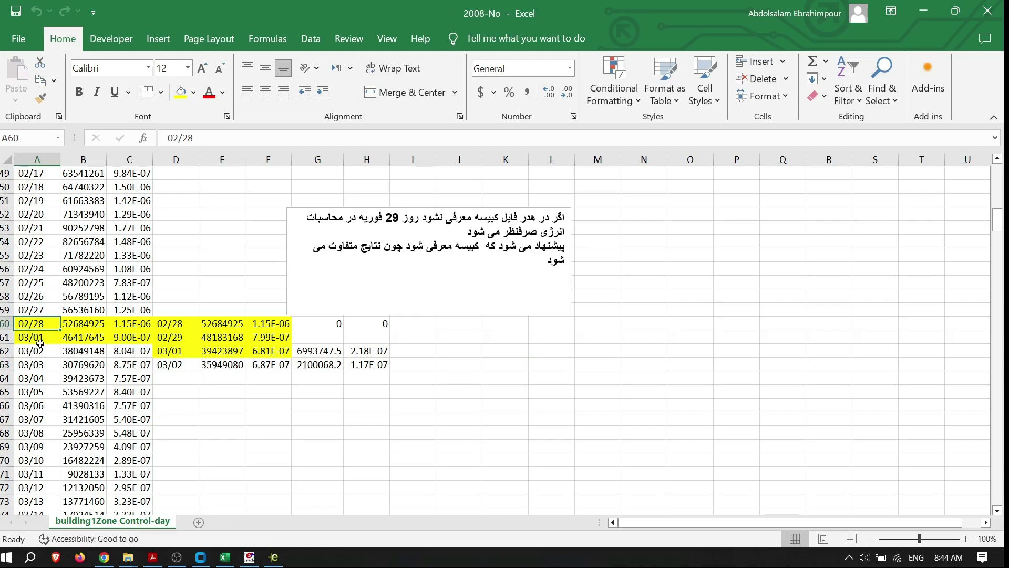
left_click(31, 339)
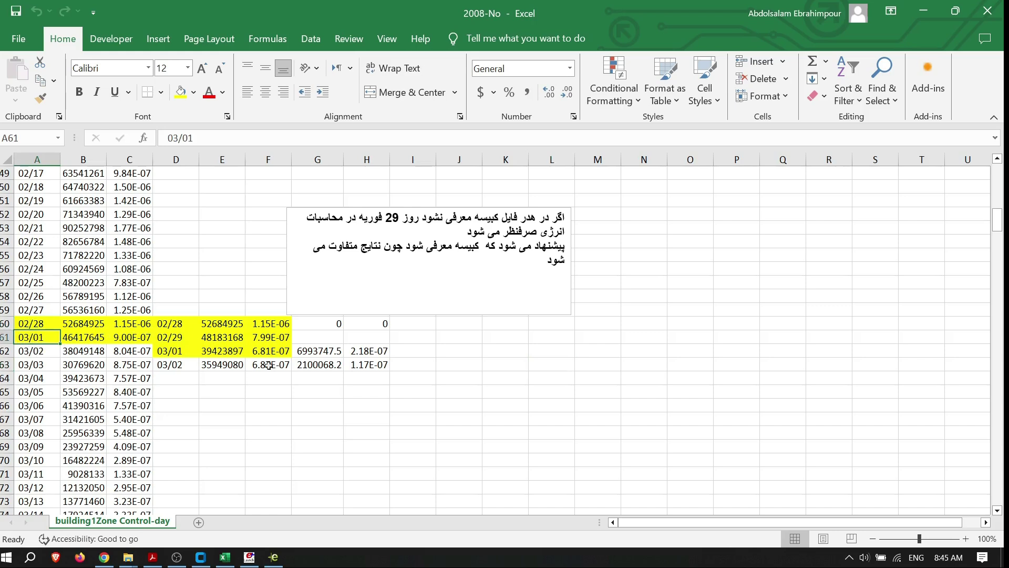
left_click(180, 325)
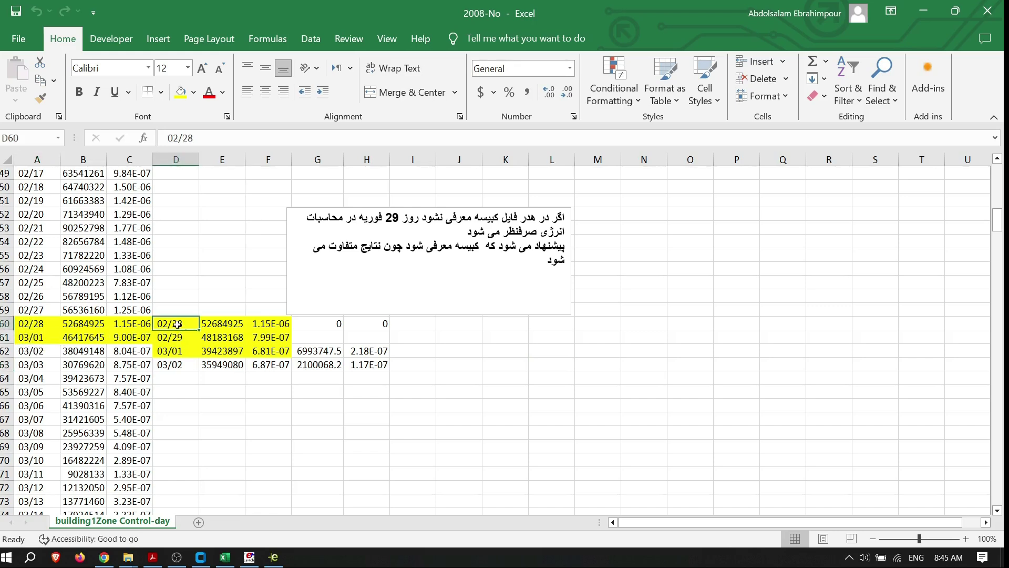
left_click(181, 339)
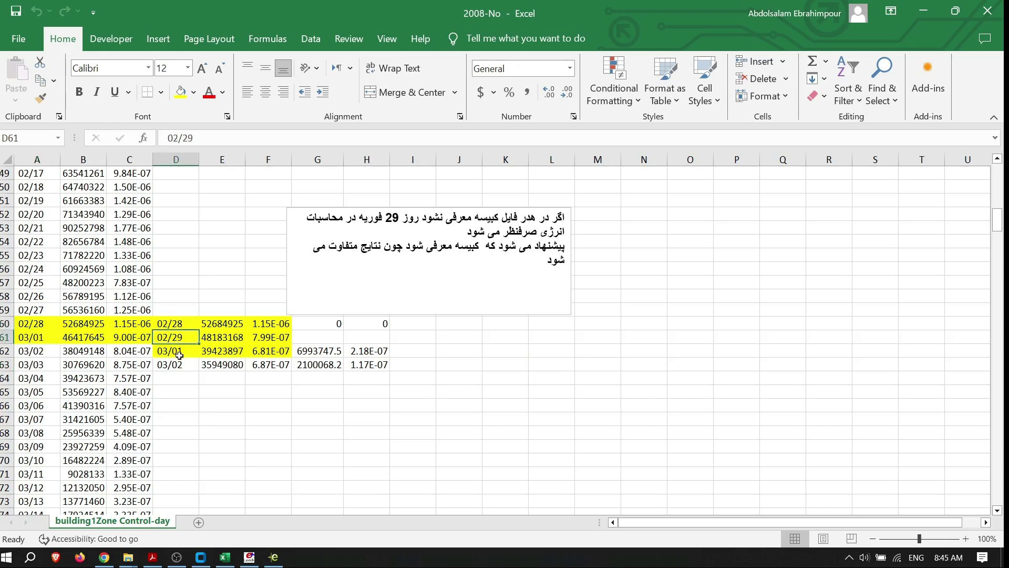
left_click(180, 354)
left_click_drag(173, 336, 274, 337)
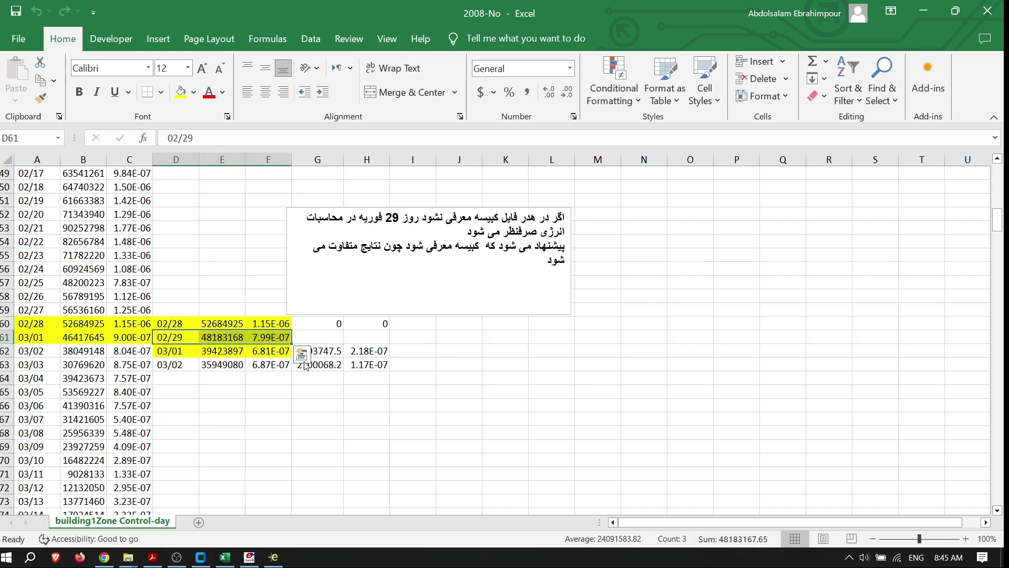
left_click(303, 427)
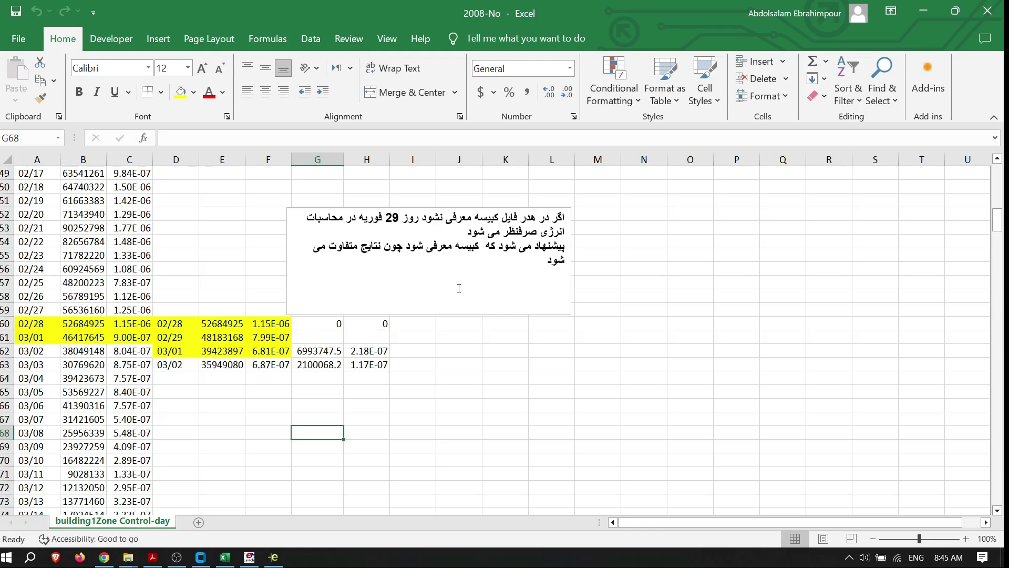
Leave the 2008-No workbook for txt24.pdf and highlight its software-usage, 2024, leap-year and lighting-formula topics in turn.
key("alt+Tab")
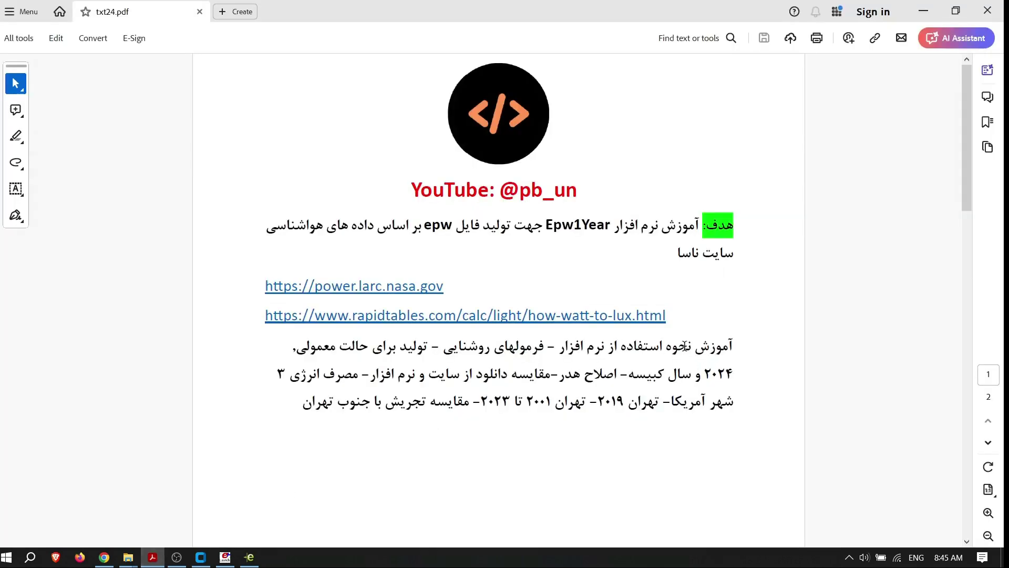
left_click_drag(688, 347, 554, 350)
left_click_drag(428, 357, 734, 374)
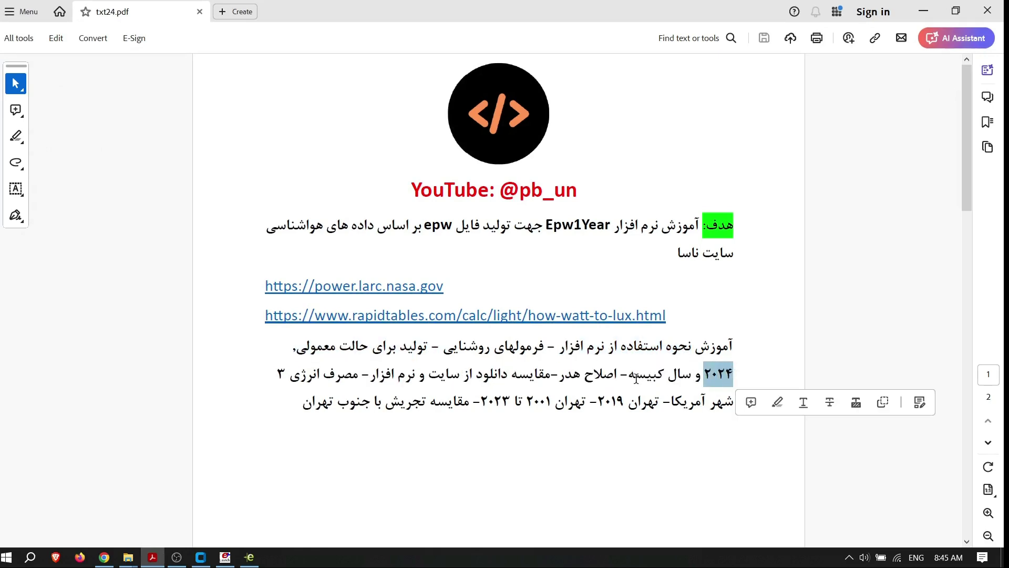
left_click_drag(620, 374, 689, 375)
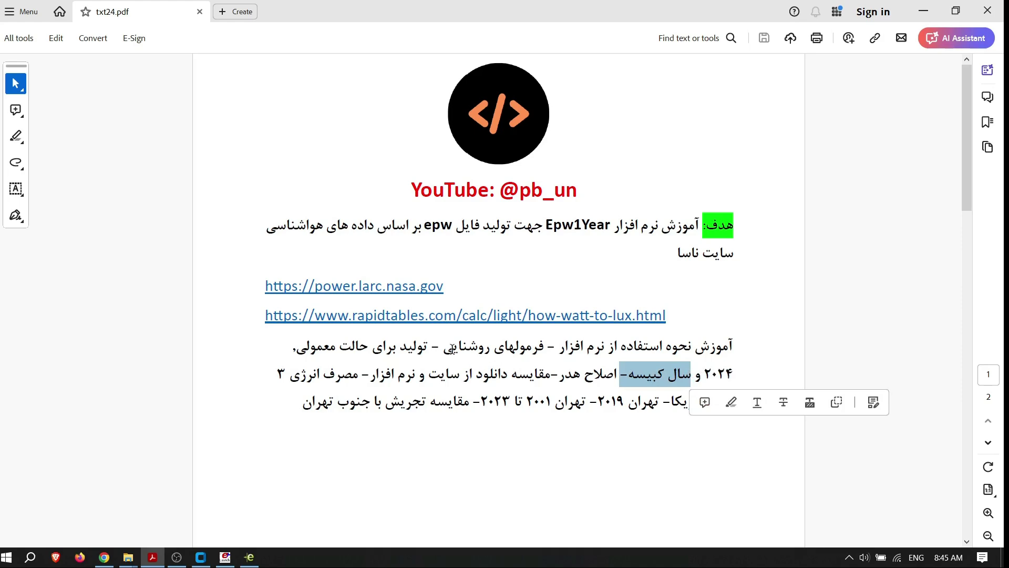
left_click_drag(452, 348, 544, 347)
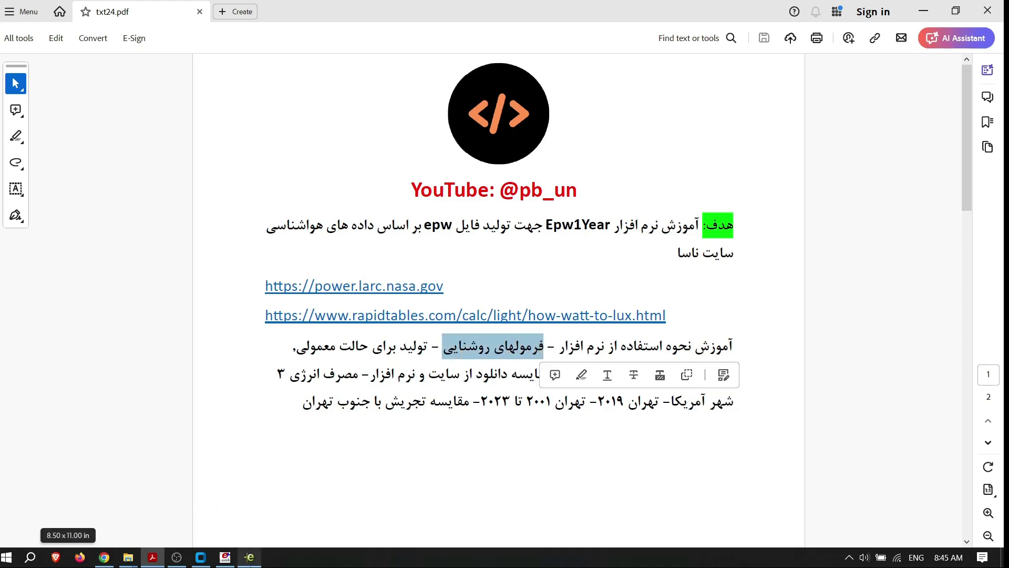
Close the eDrawings viewer and the EP-Launch window.
left_click(249, 557)
left_click(987, 8)
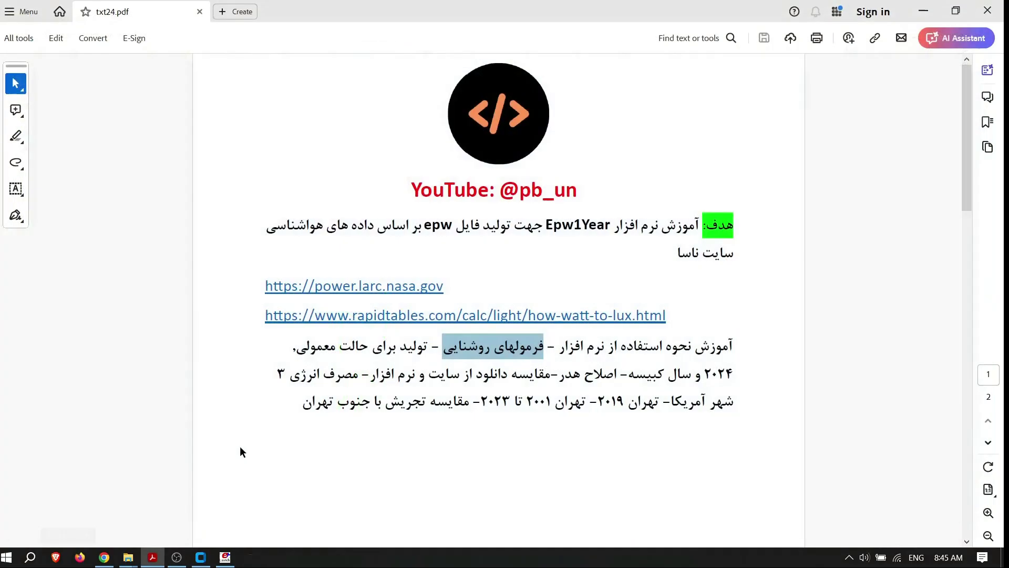
left_click(225, 557)
left_click(271, 480)
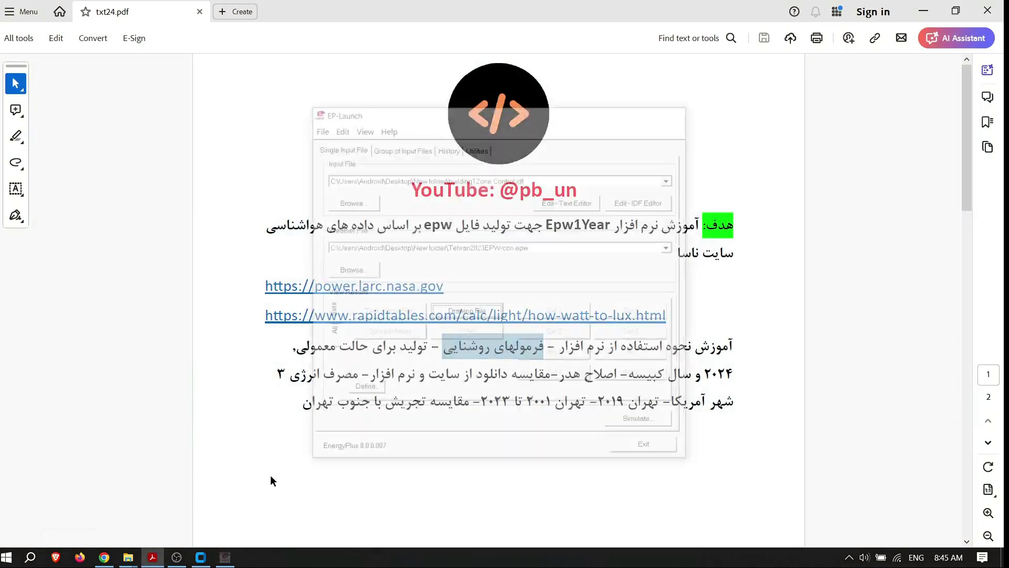
Switch to the EPW generator, open its help, and highlight the formula Lux=10.76391*Solar*10.5.
left_click(201, 557)
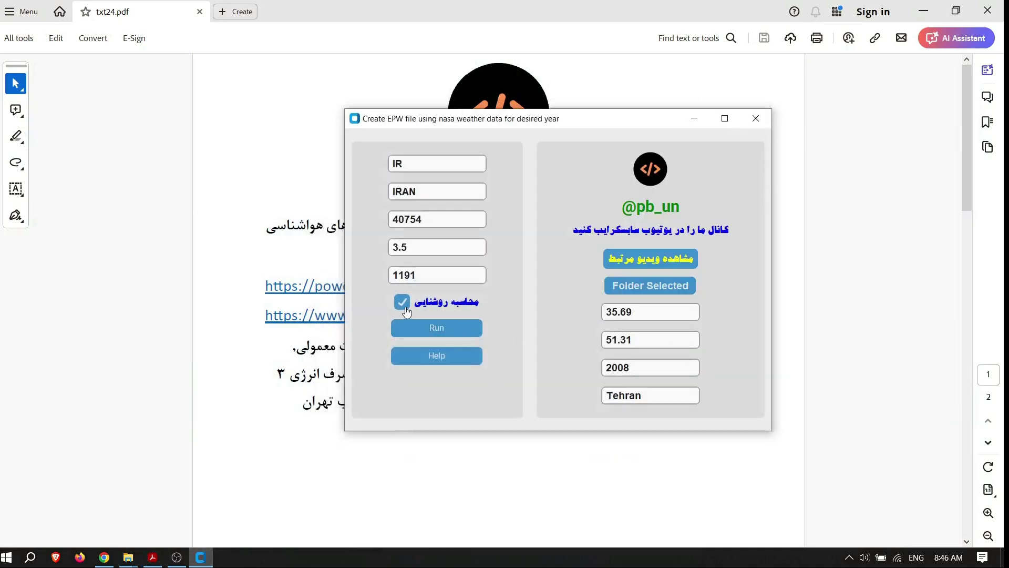
left_click(436, 356)
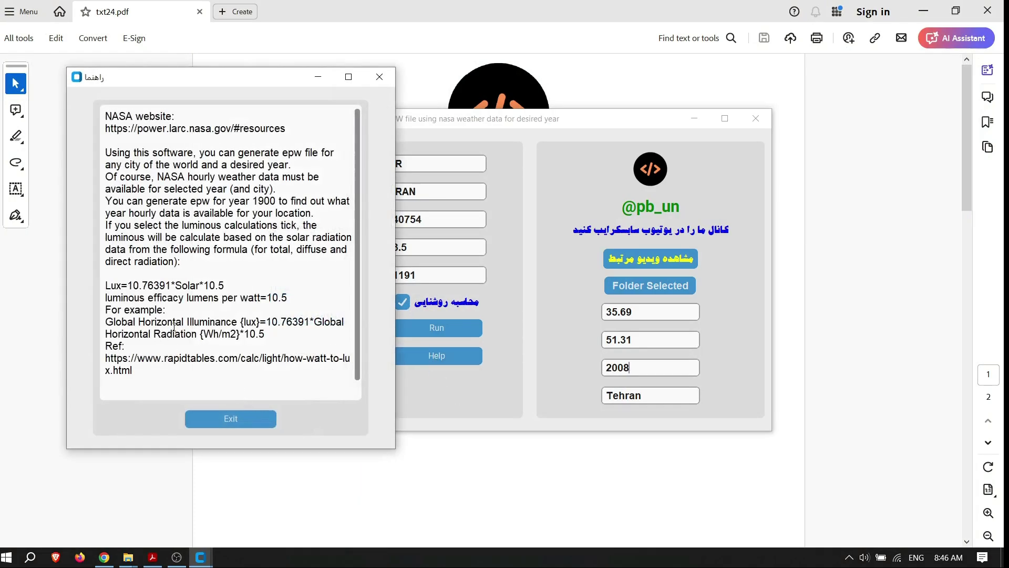
left_click_drag(111, 285, 232, 286)
triple_click(217, 287)
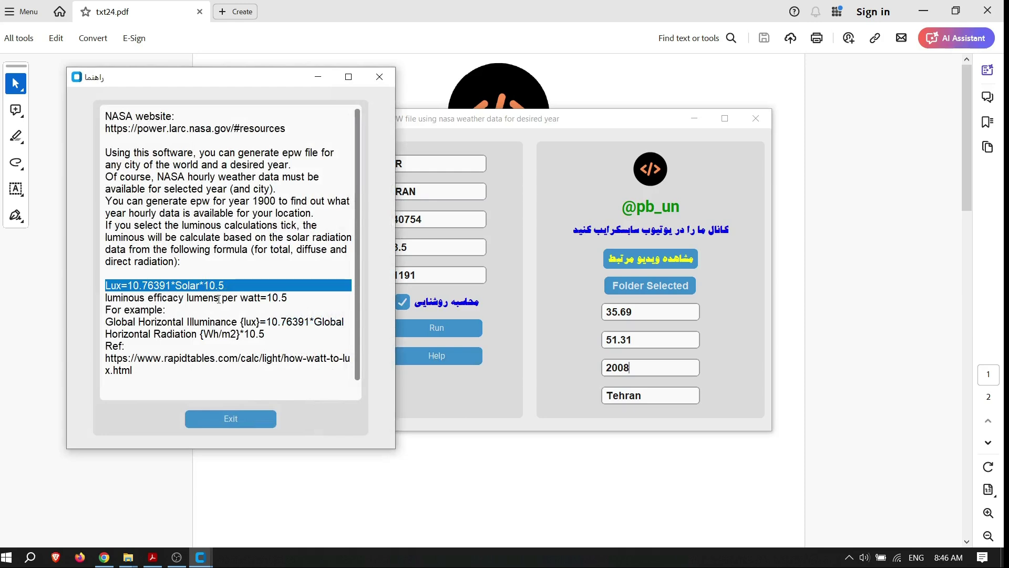
Close the generator's help and browse from the energy folder to the lux folder inside help\epw example.
left_click(219, 288)
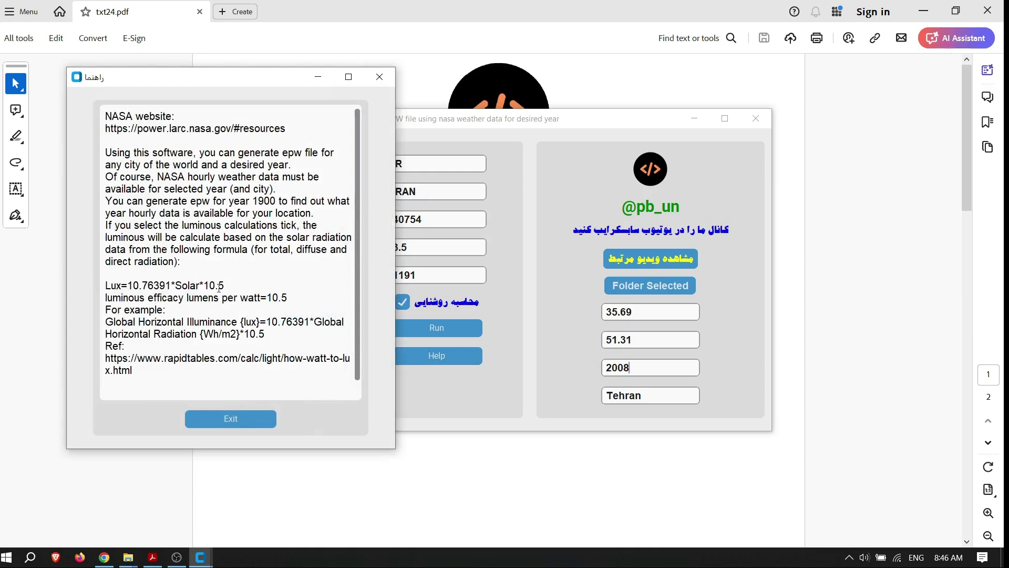
left_click(378, 76)
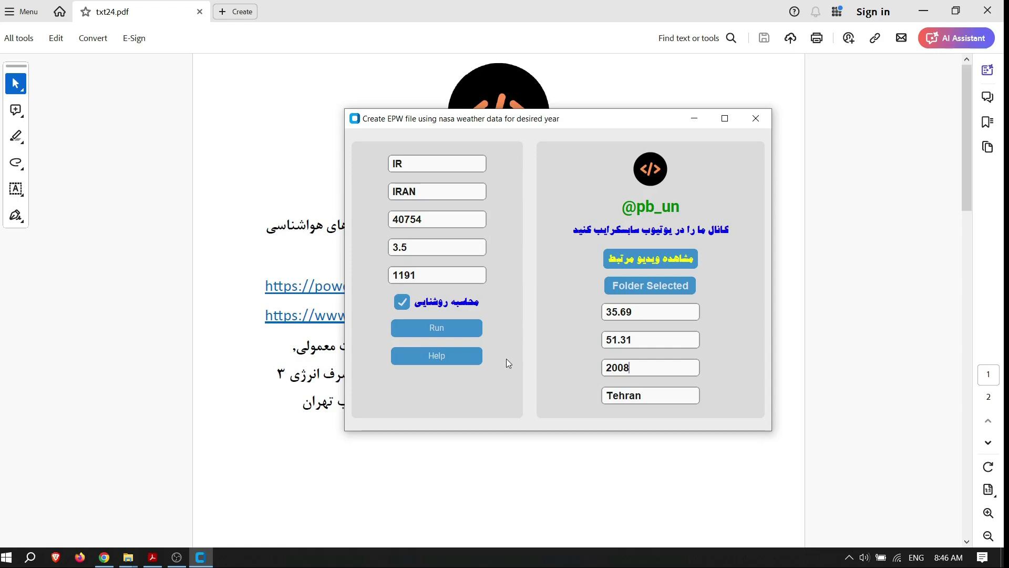
left_click(128, 557)
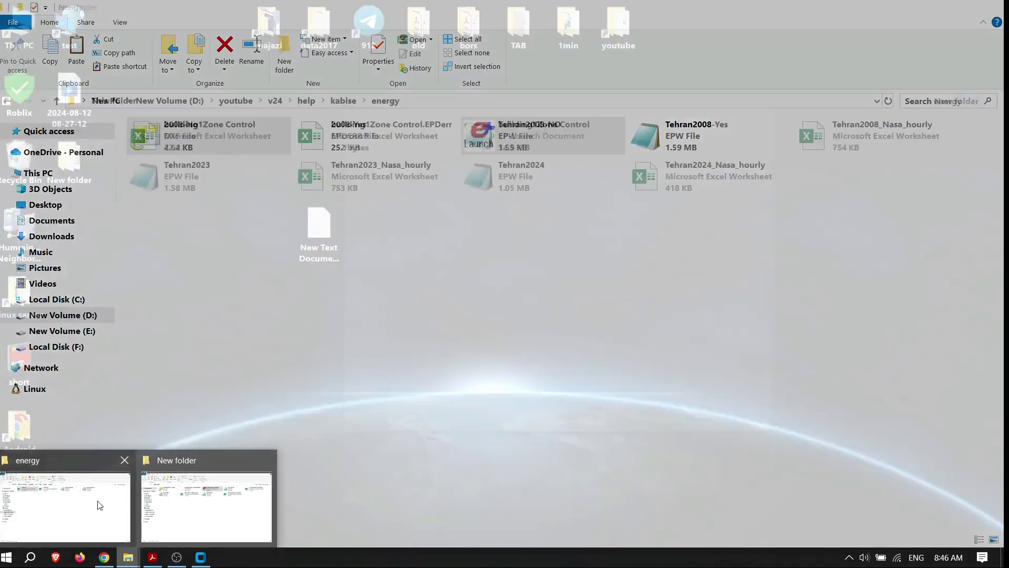
left_click(79, 500)
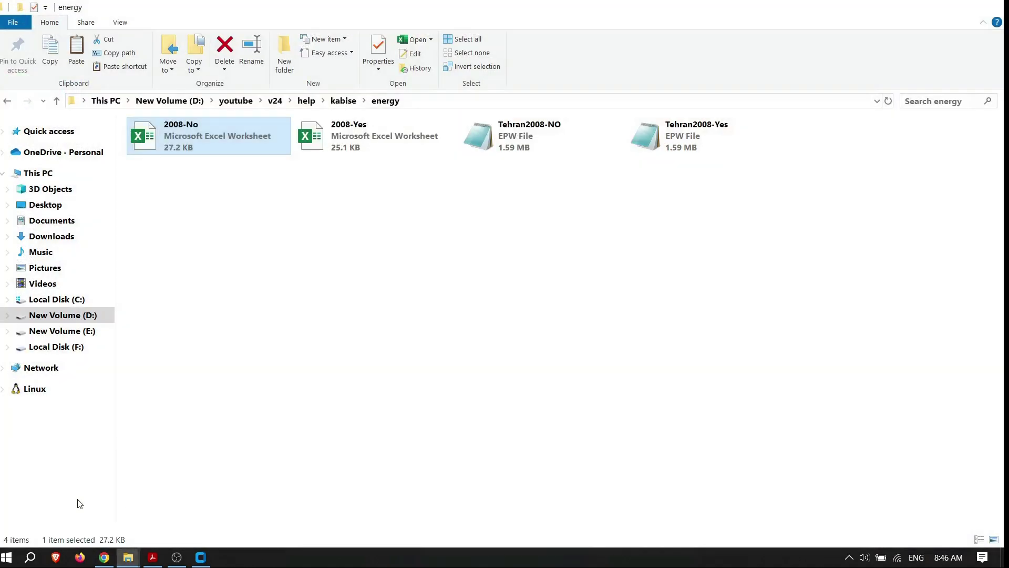
left_click(58, 101)
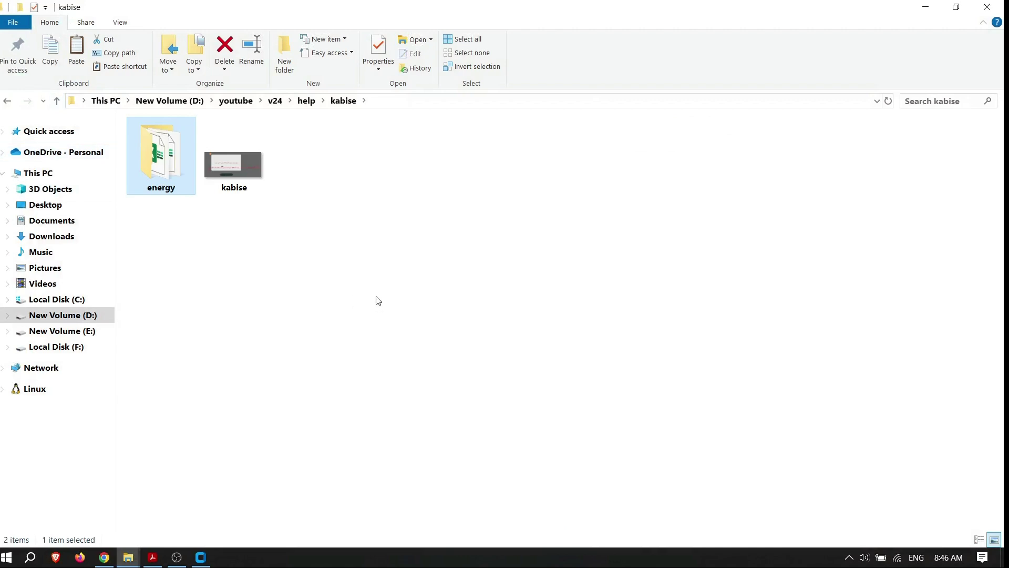
left_click(57, 101)
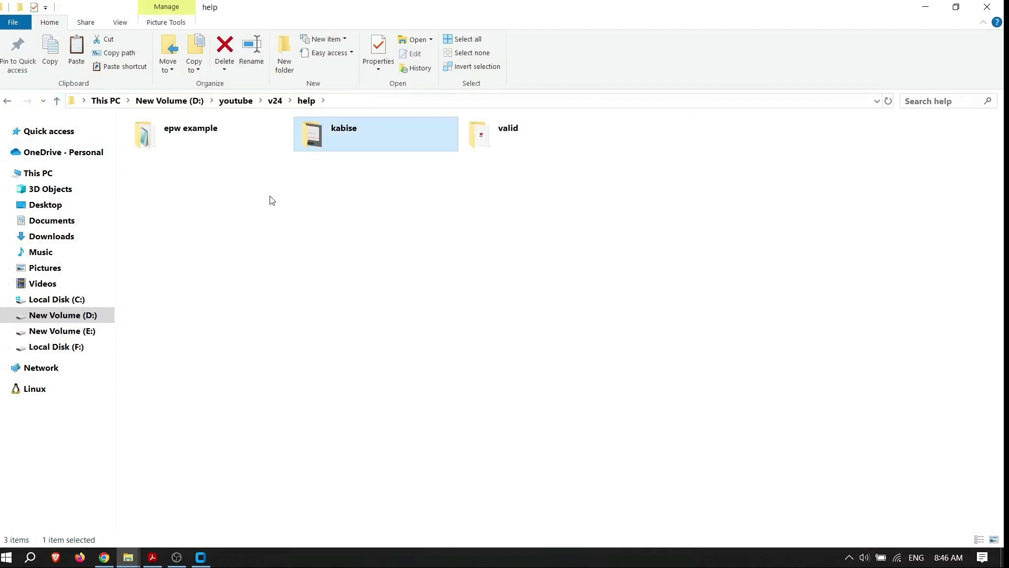
double_click(230, 142)
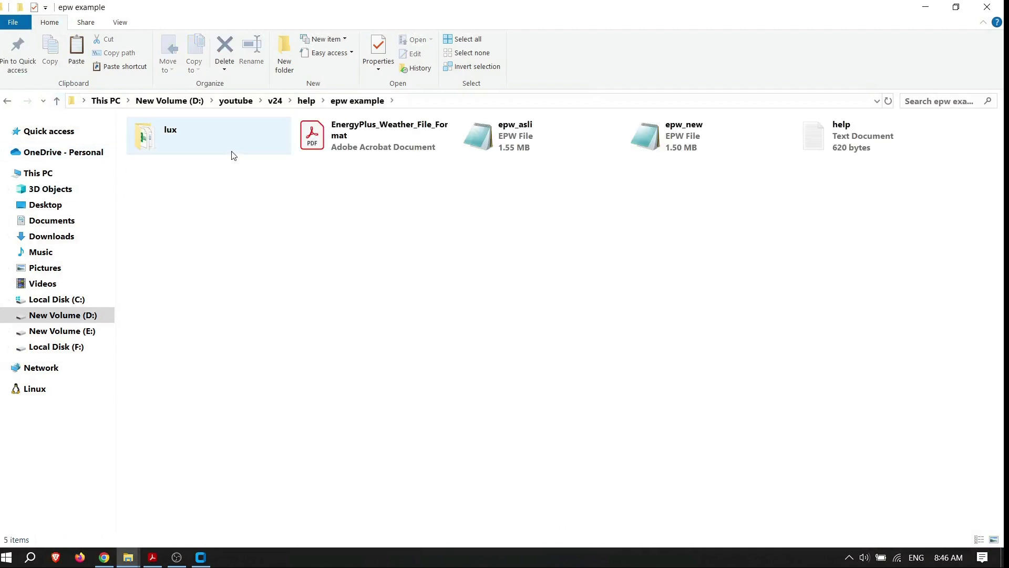
double_click(232, 141)
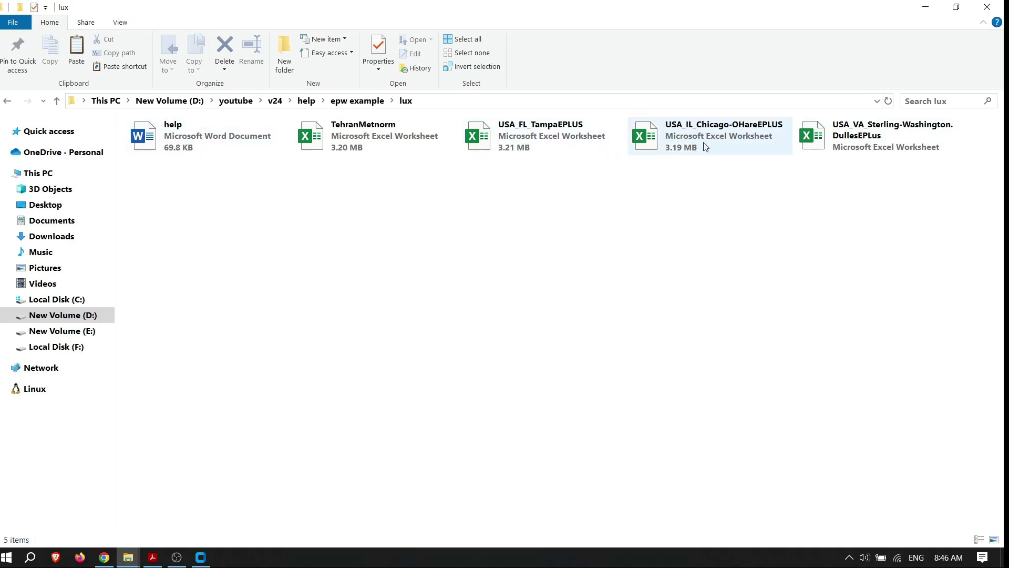
Open the USA_VA_Sterling-Washington.DullesEPlus workbook and examine its M1, M2, M3 and Eplus comparison columns and chart.
double_click(829, 136)
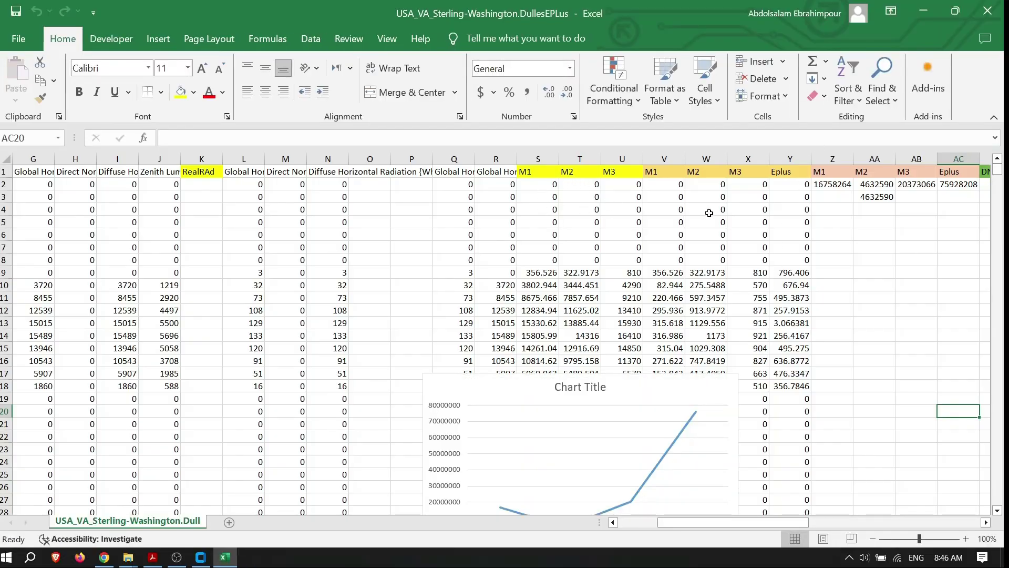
scroll(808, 256, "down", 5)
scroll(808, 255, "up", 5)
Reopen the EPW generator's help, highlight Global and the 10.5 factor in the Global Horizontal Illuminance example, and close the help.
left_click(194, 558)
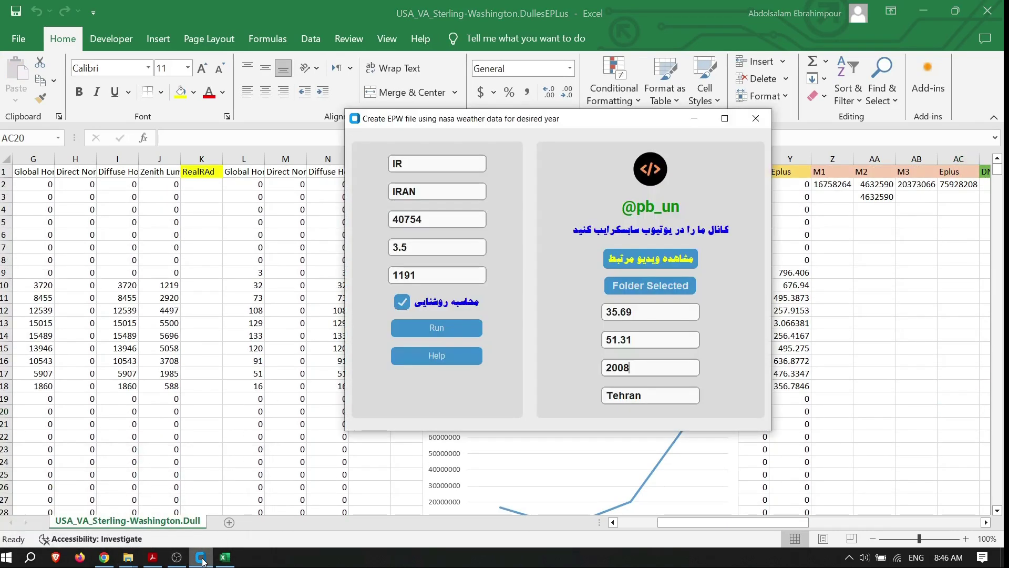
left_click(448, 357)
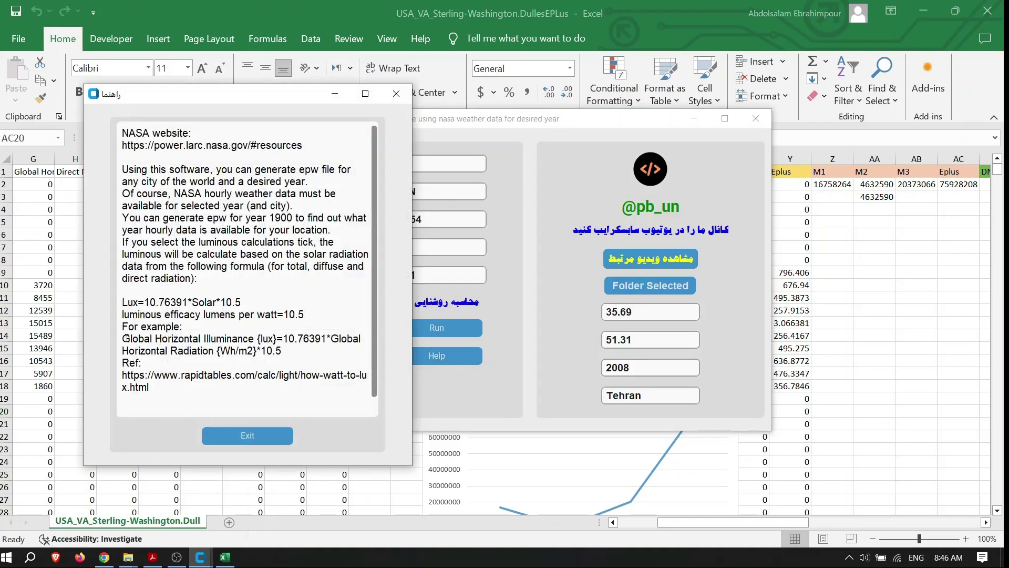
left_click_drag(122, 338, 358, 337)
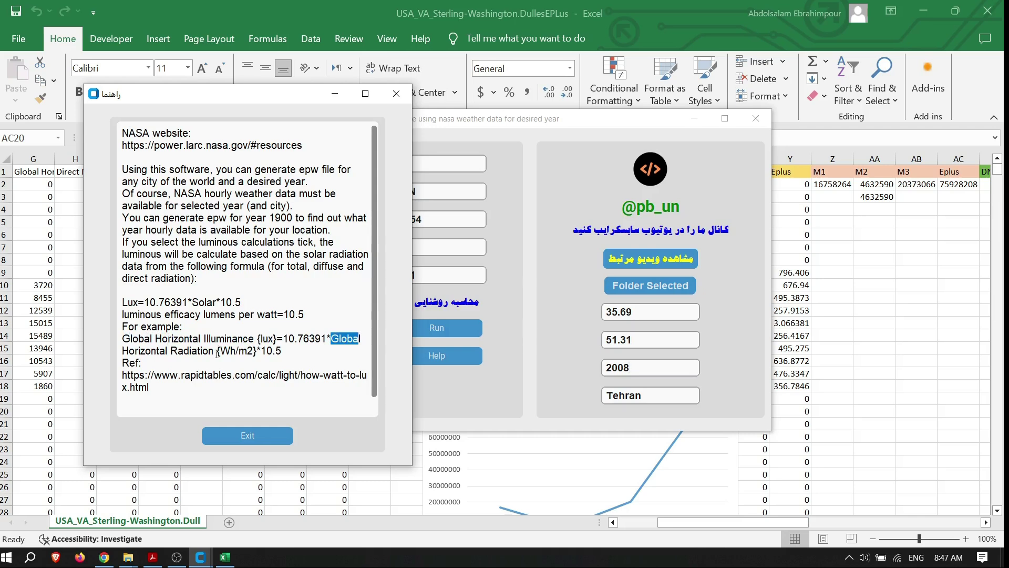
left_click_drag(260, 348, 285, 349)
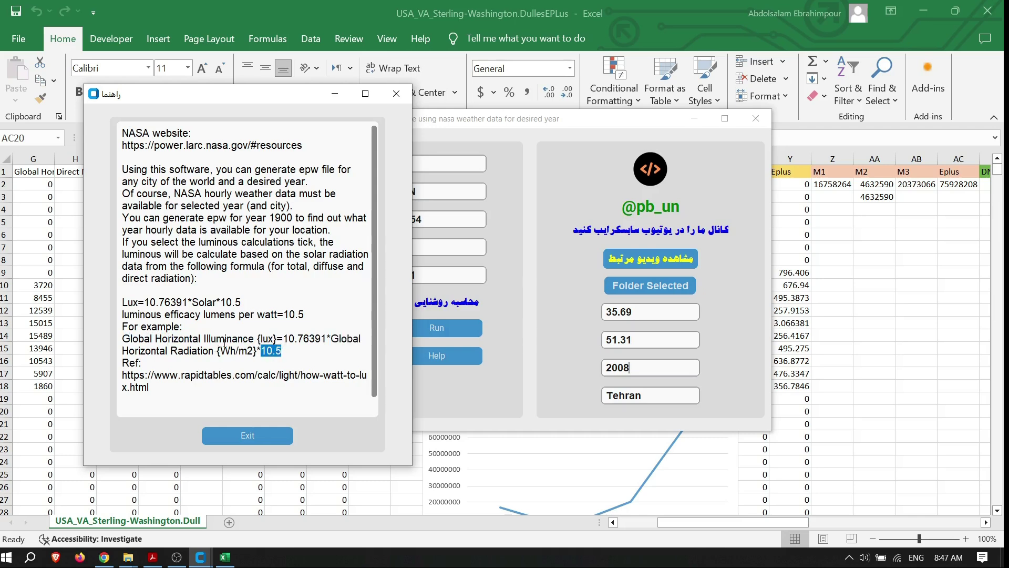
left_click(181, 339)
left_click(396, 94)
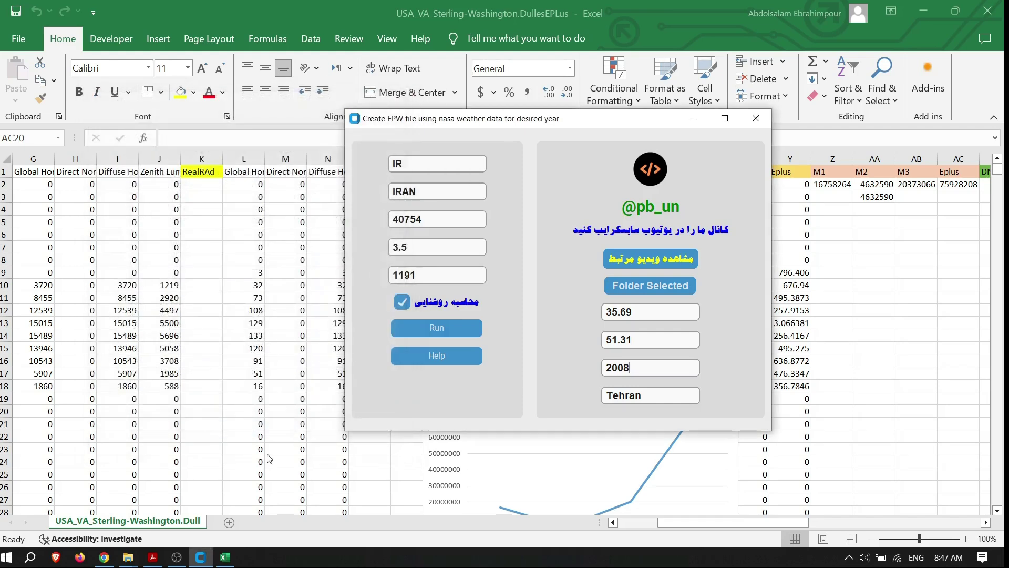
Return to txt24.pdf, open its rapidtables.com how-watt-to-lux link in the browser, and accept the privacy notice.
left_click(128, 557)
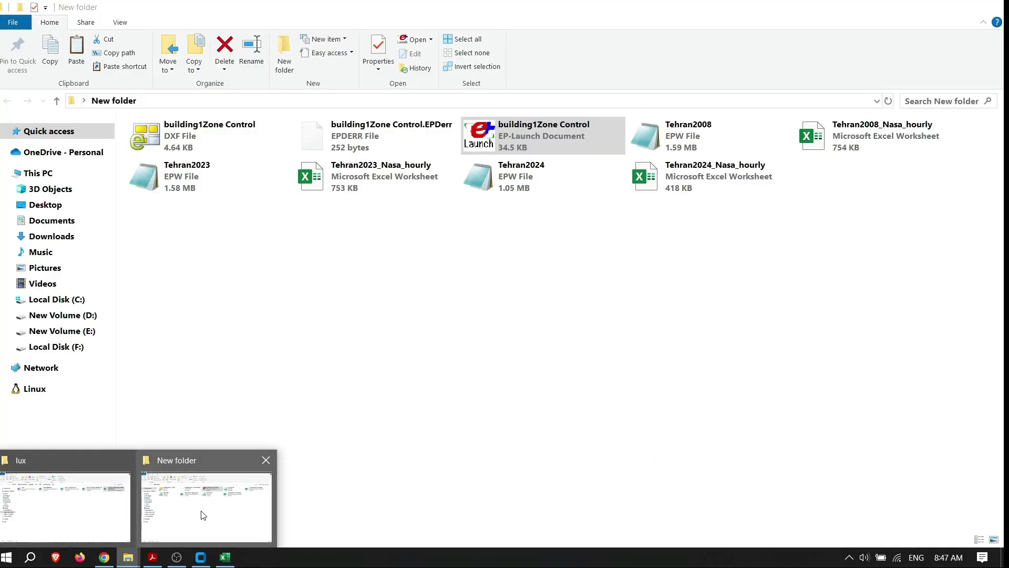
left_click(203, 515)
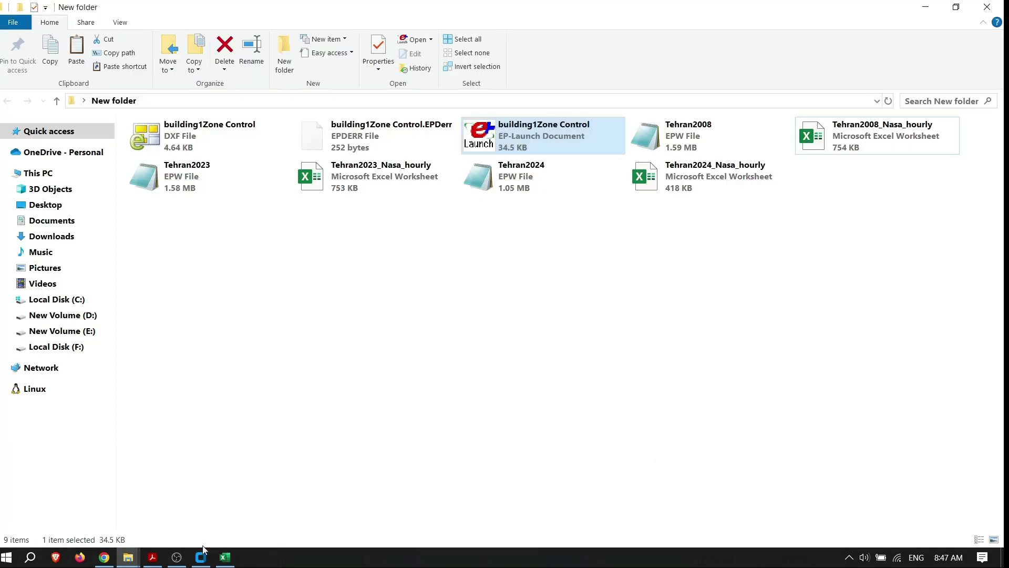
left_click(153, 557)
left_click(409, 333)
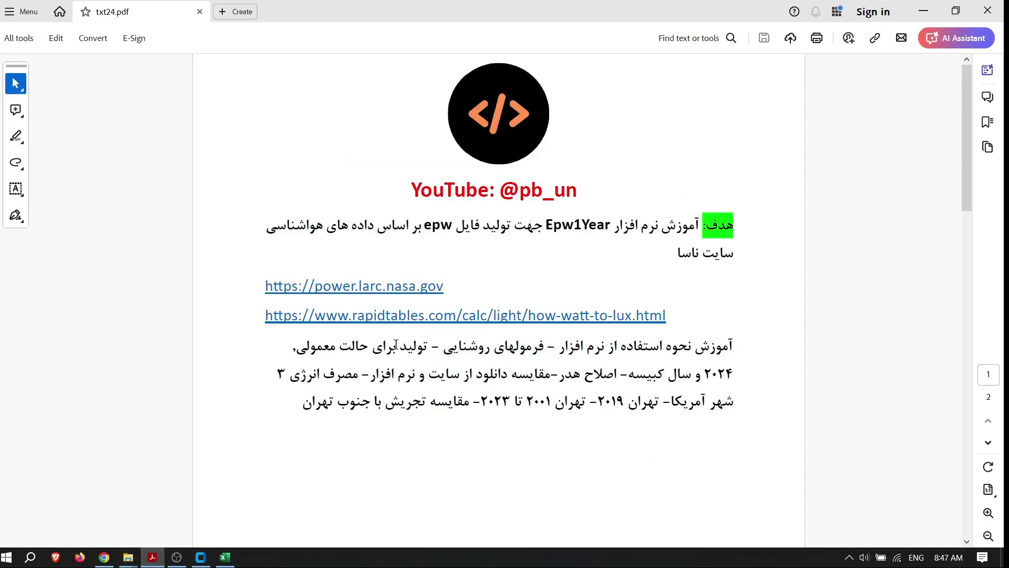
left_click(419, 315)
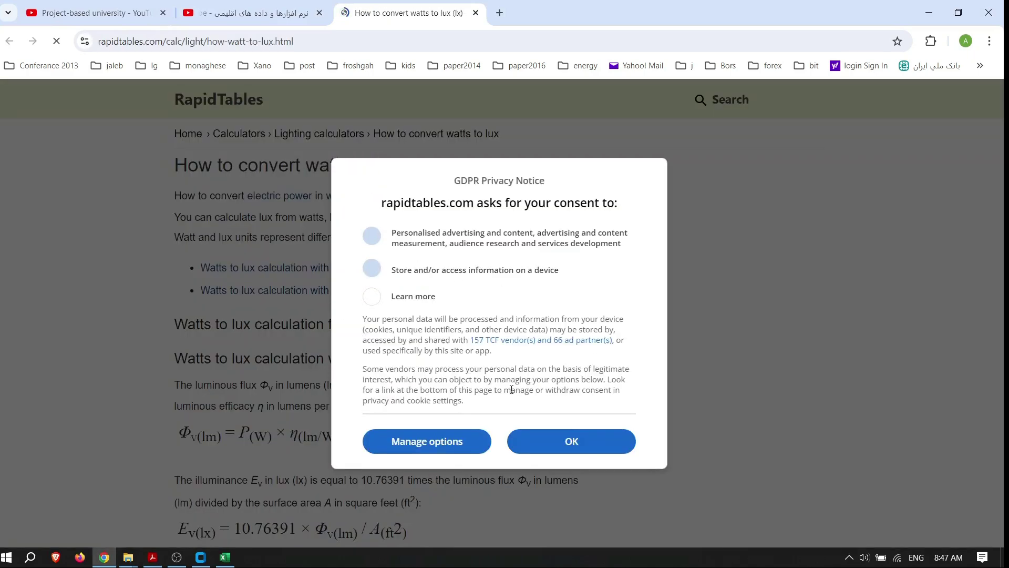
left_click(602, 447)
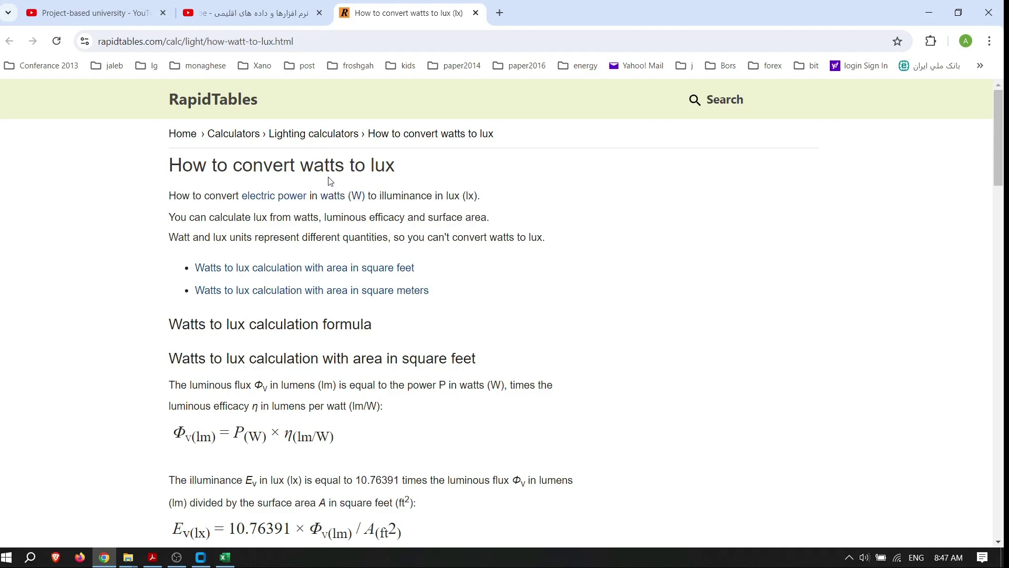
Review the watts-to-lux formulas and highlight the values 15 and 10.76391 in the square-feet example.
scroll(548, 402, "down", 10)
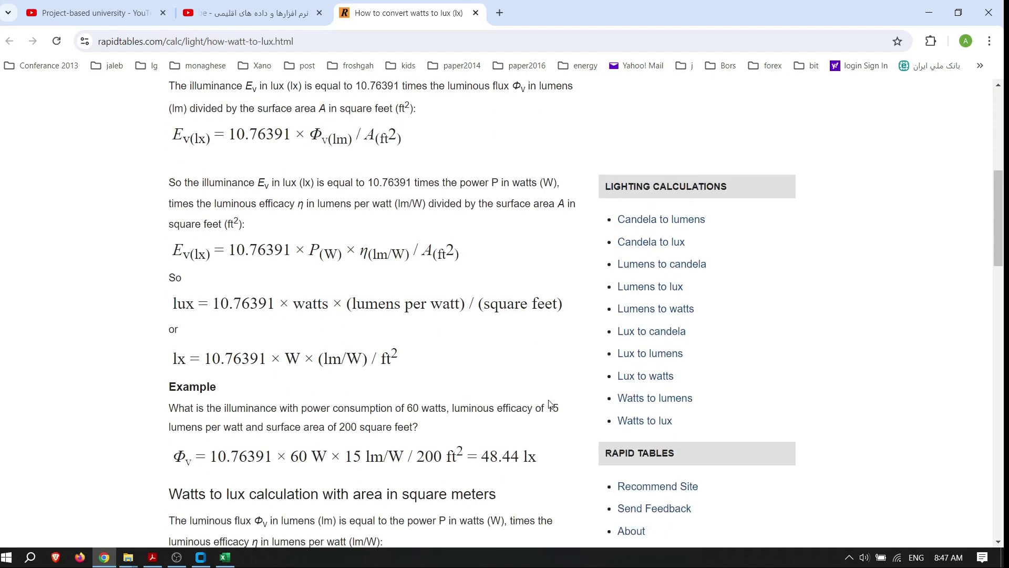
scroll(550, 404, "down", 4)
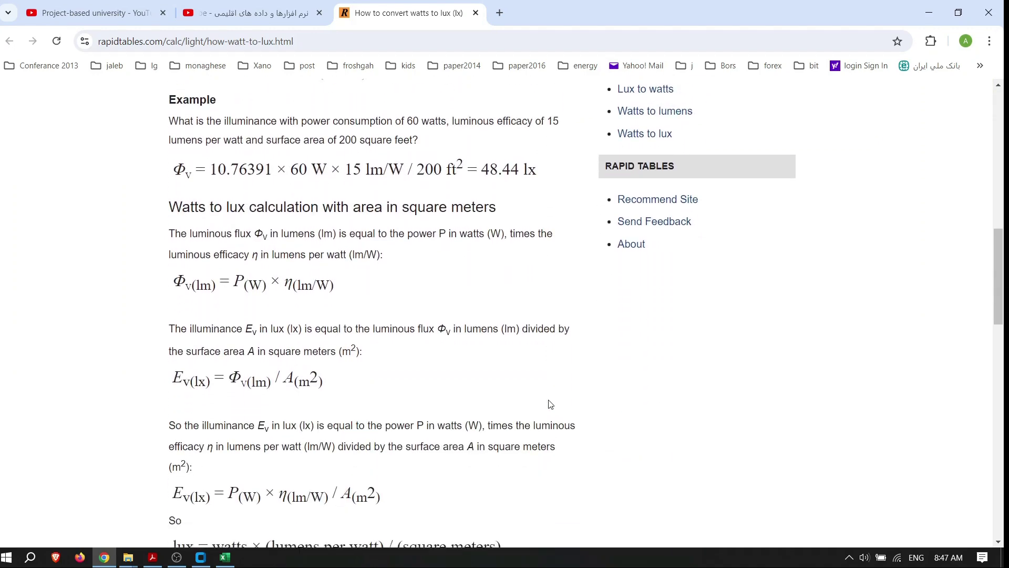
scroll(287, 313, "up", 3)
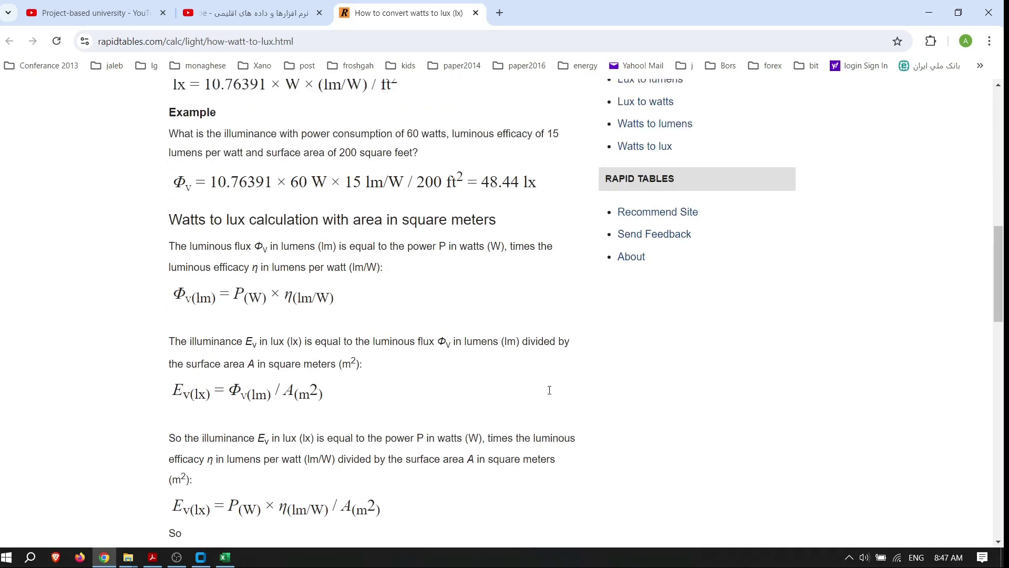
left_click_drag(210, 259, 362, 258)
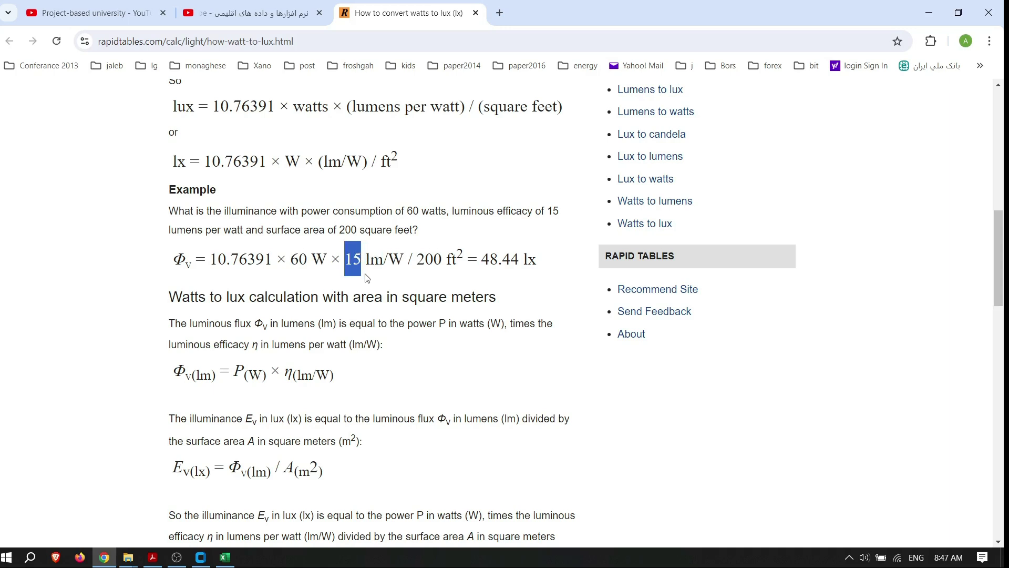
double_click(240, 258)
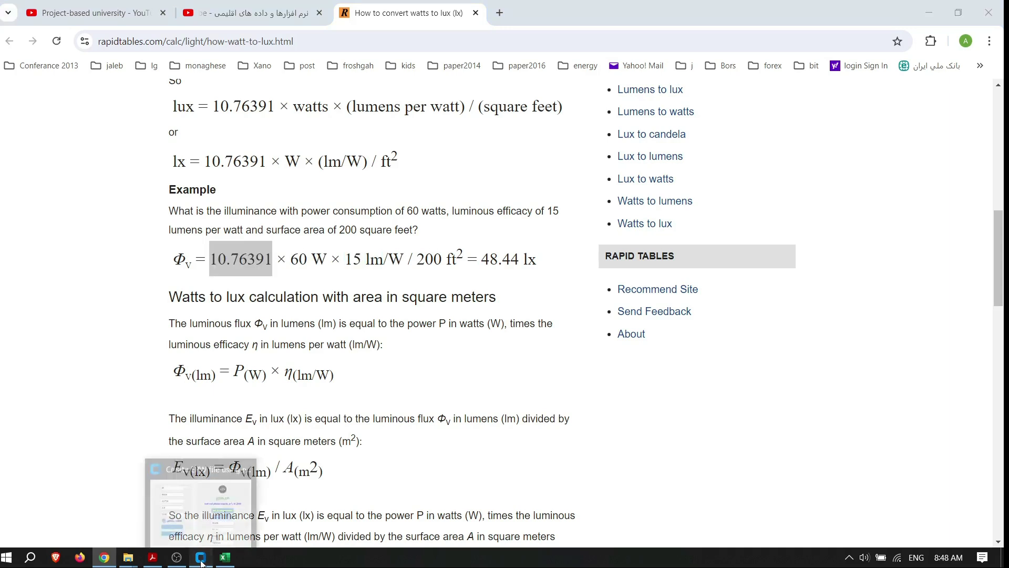
Highlight the 10.5 factor in the EPW generator's help, and shift the generator window to uncover the topic list in txt24.pdf.
left_click(201, 557)
left_click(415, 361)
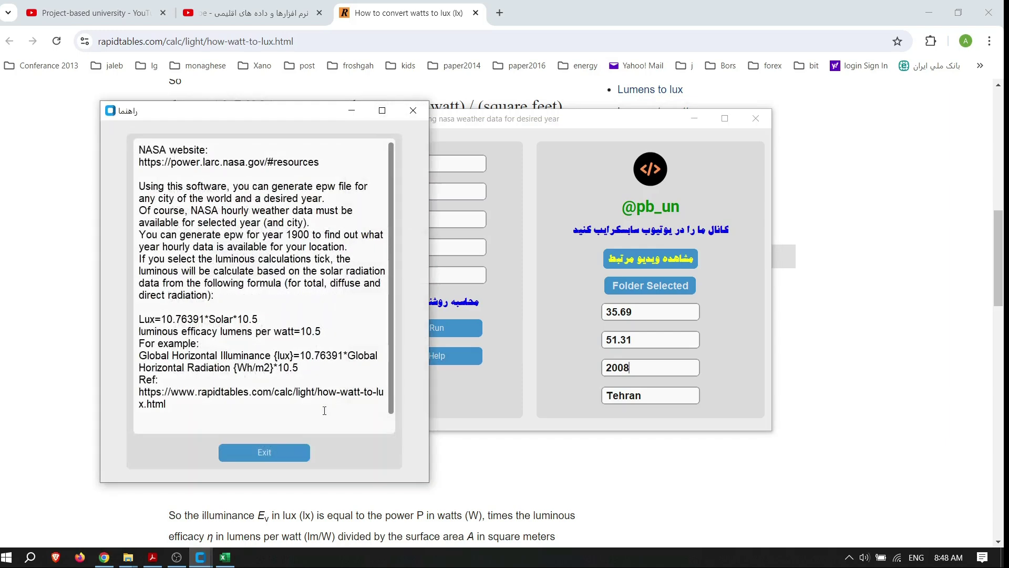
left_click_drag(277, 370, 299, 368)
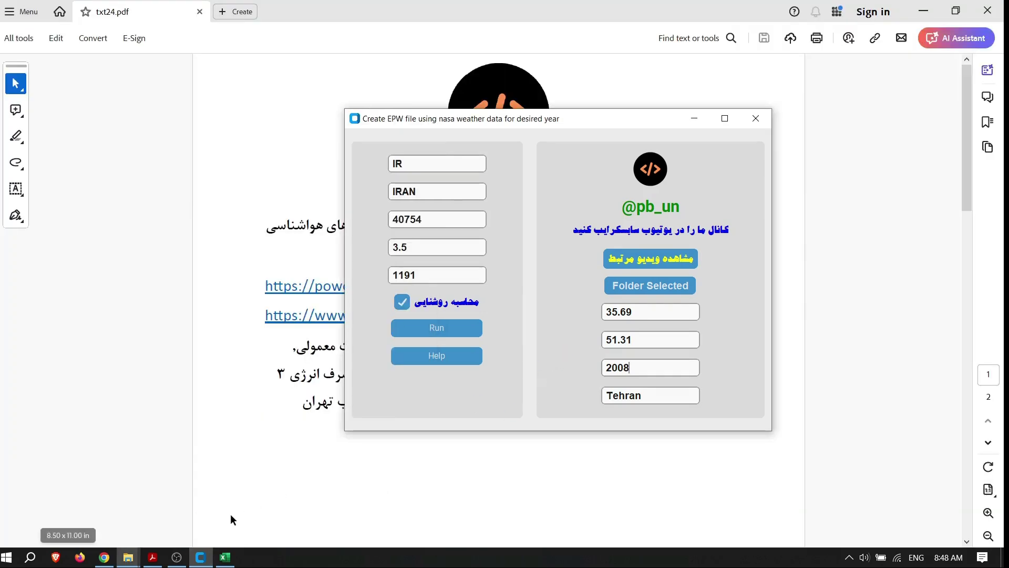
left_click_drag(542, 128, 584, 443)
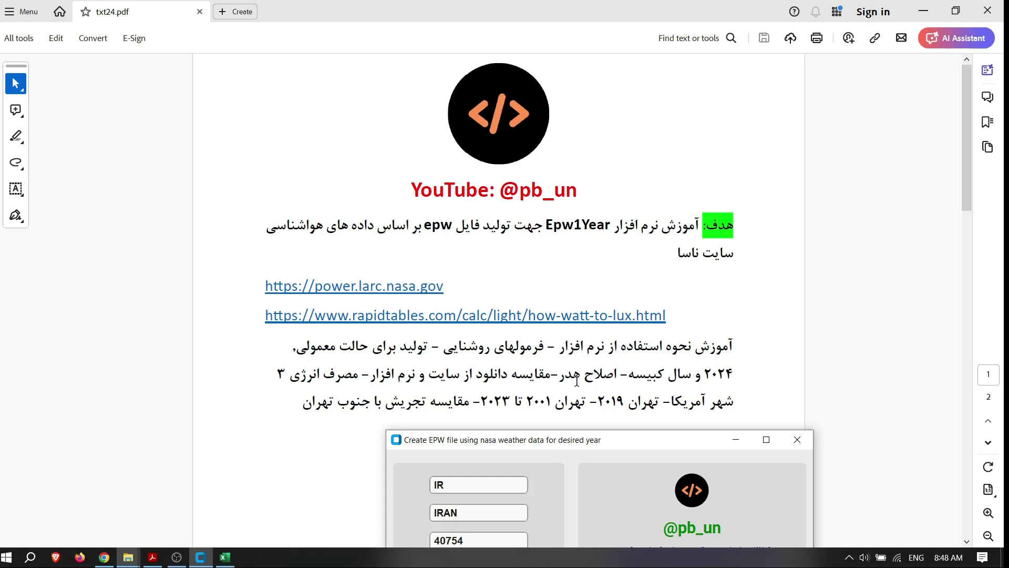
left_click_drag(624, 440, 541, 95)
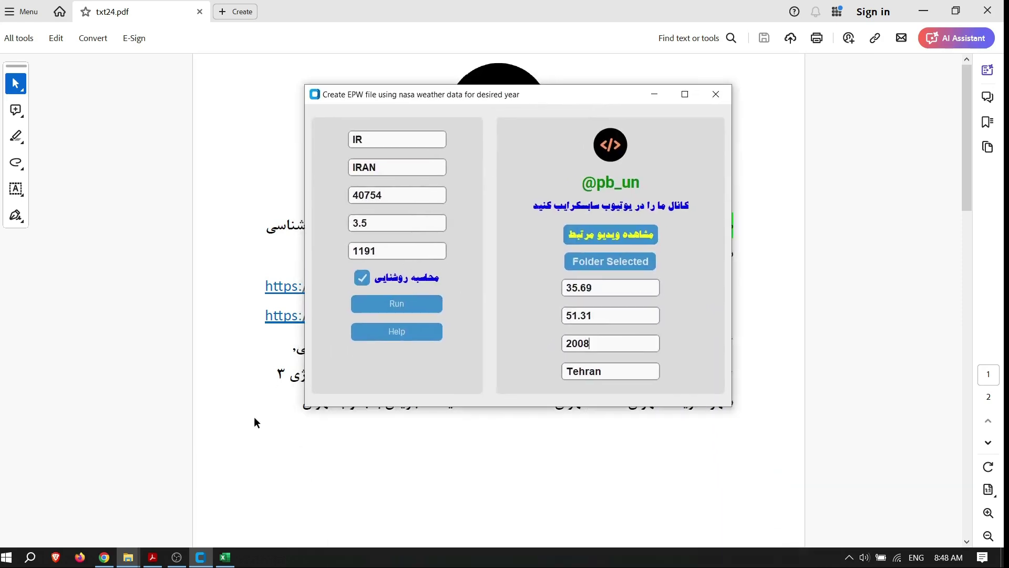
Open the Tehran2023 EPW file from New folder, inspect its design-conditions and ground-temperatures header lines, and close it.
mouse_move(128, 557)
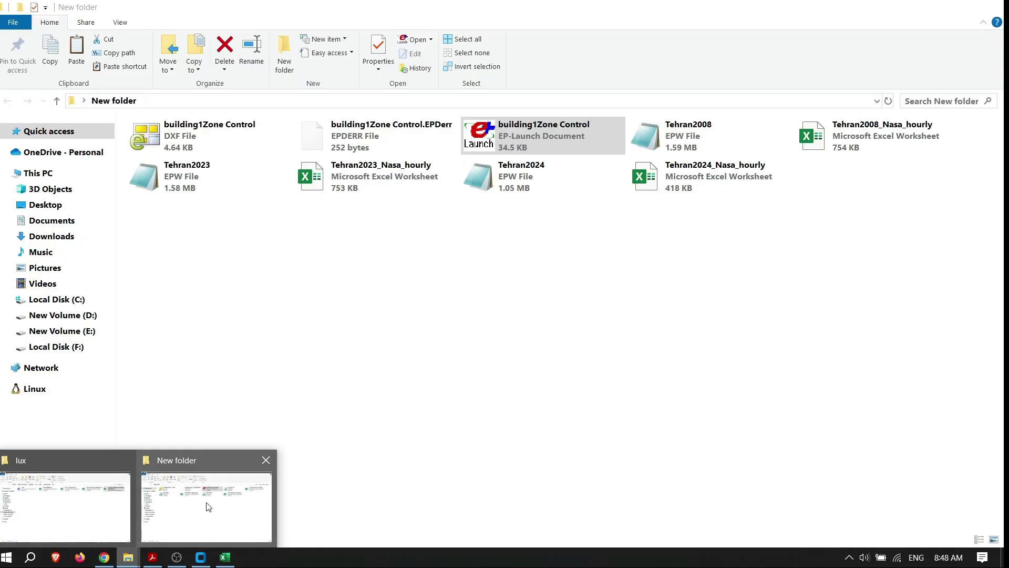
left_click(207, 503)
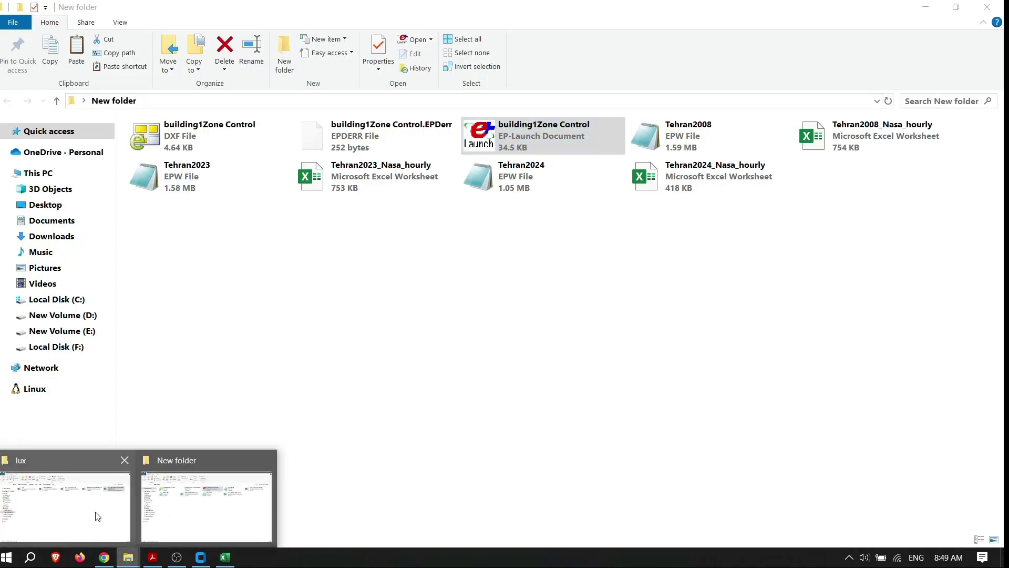
mouse_move(97, 516)
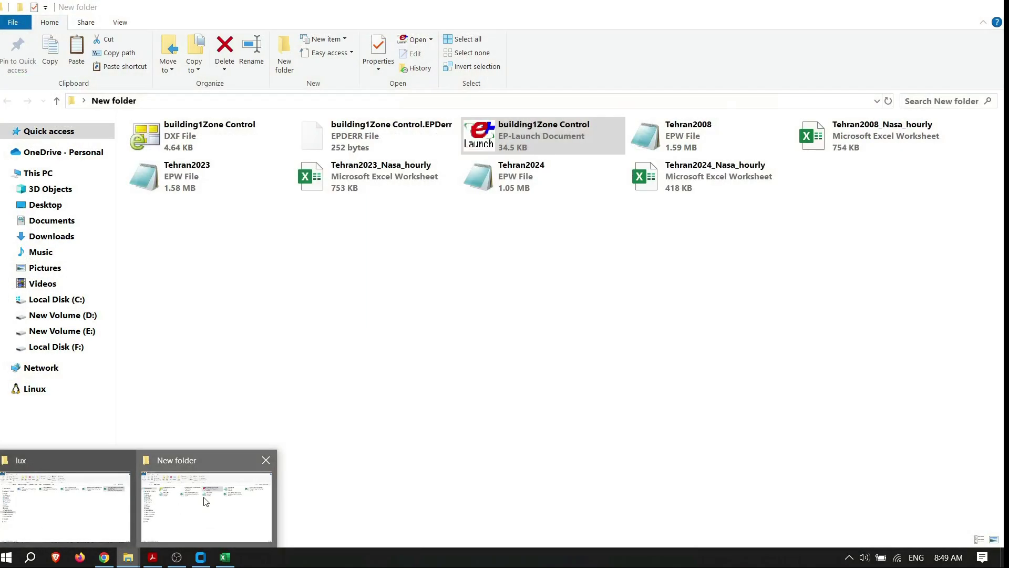
left_click(205, 501)
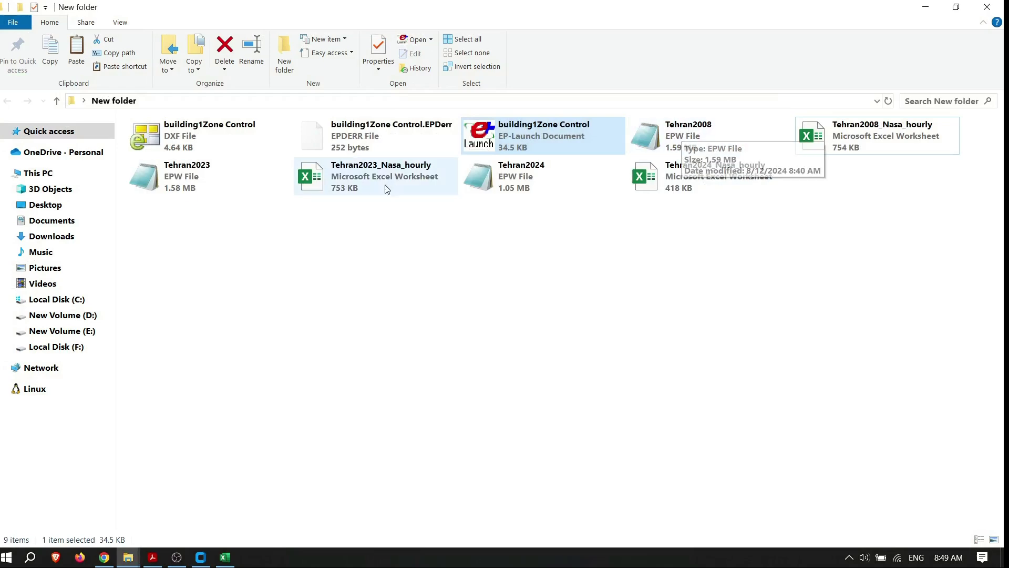
double_click(242, 176)
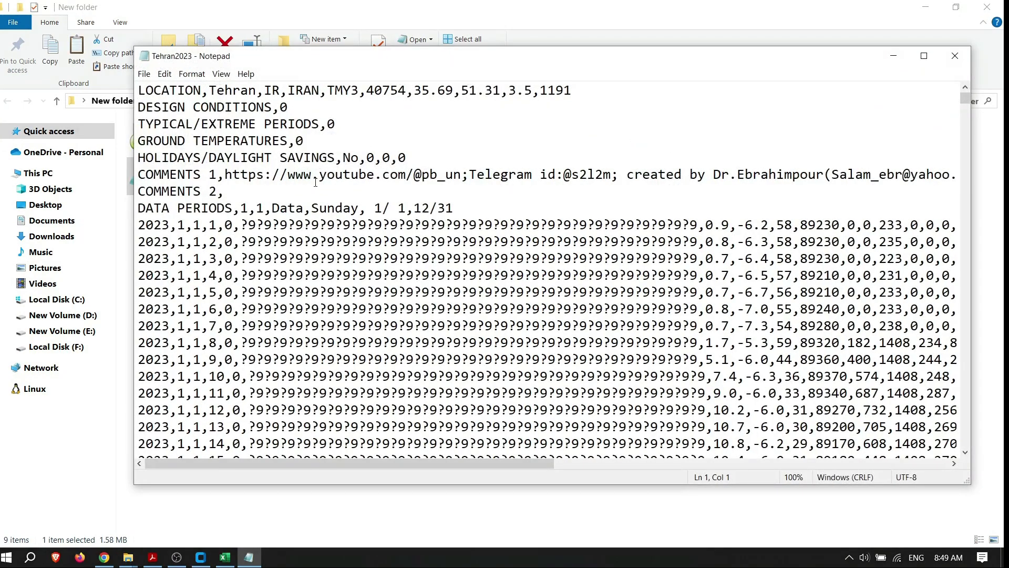
left_click(292, 107)
left_click(315, 146)
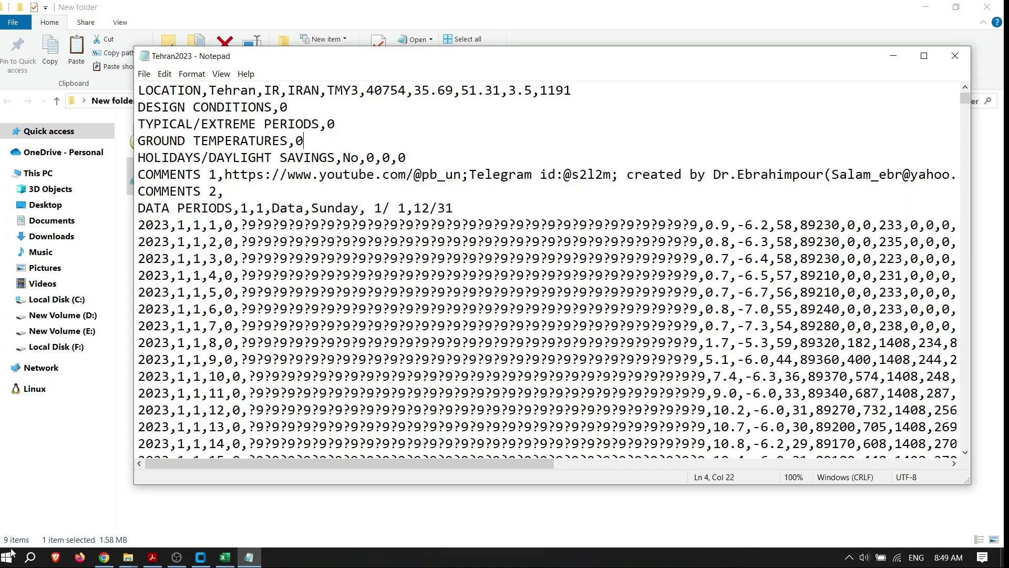
left_click(955, 56)
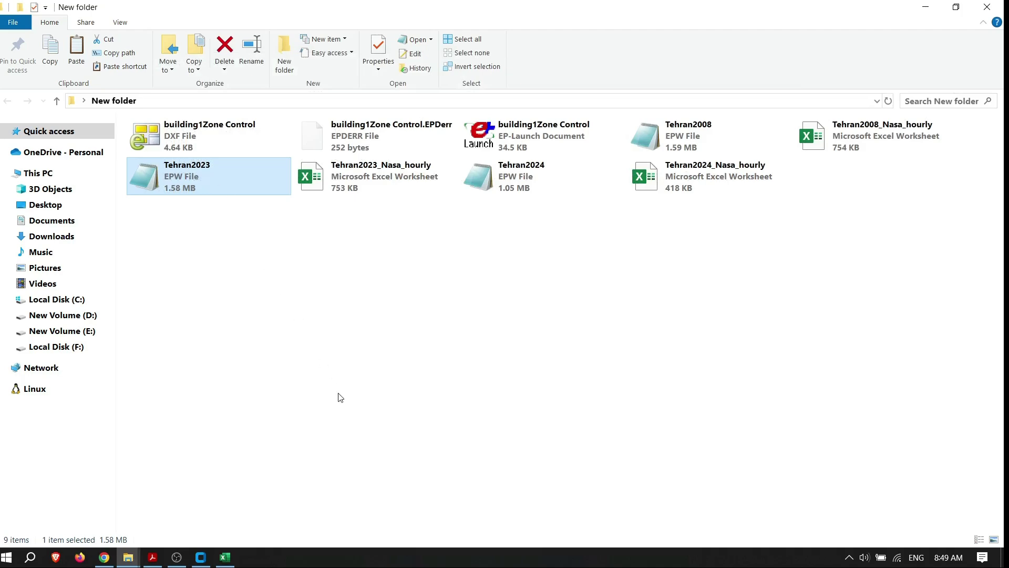
Reopen the Tehran2023 EPW file, highlight the typical/extreme periods and ground temperatures header entries, and close it.
double_click(197, 173)
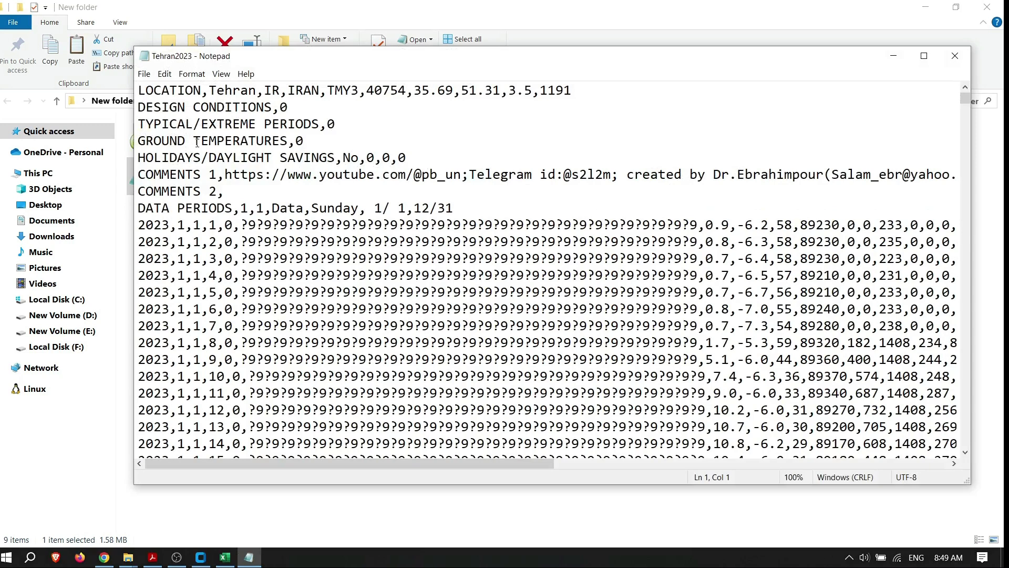
left_click_drag(141, 124, 303, 124)
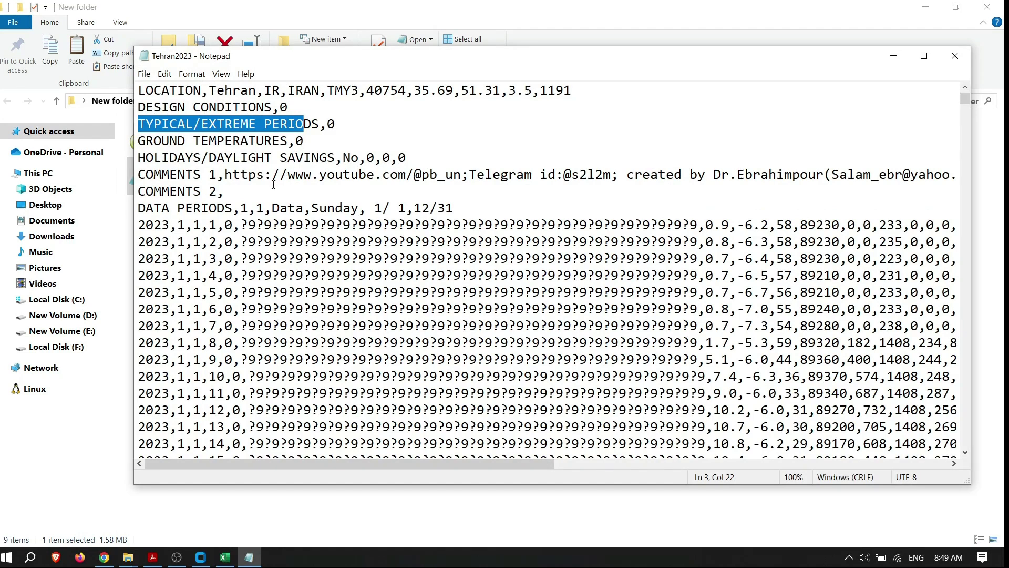
left_click_drag(201, 141, 247, 140)
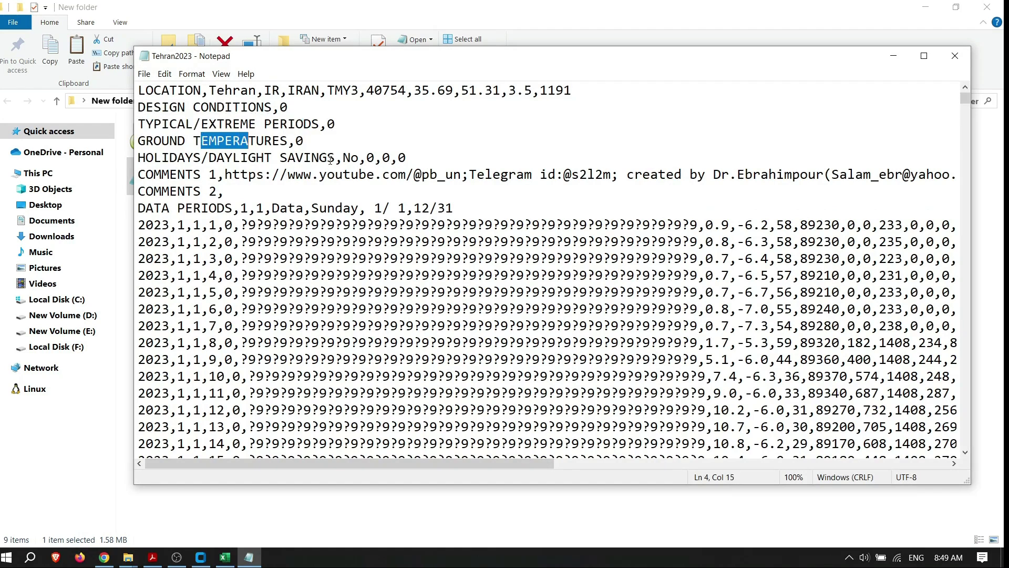
left_click(955, 56)
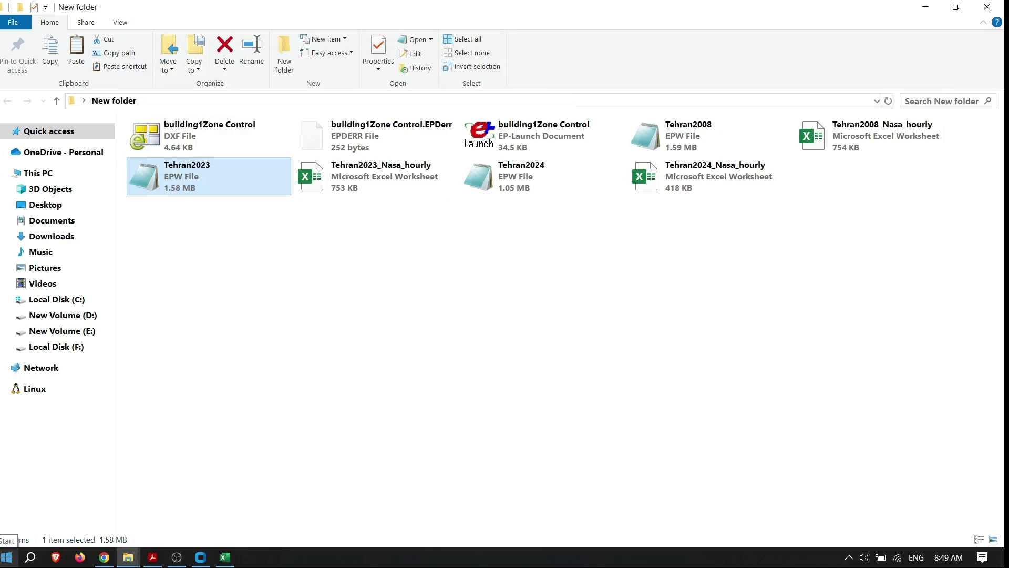
Launch Weather Statistics and Conversions from the EnergyPlus V8-0 programs and shift its window to uncover the files in New folder.
left_click(6, 557)
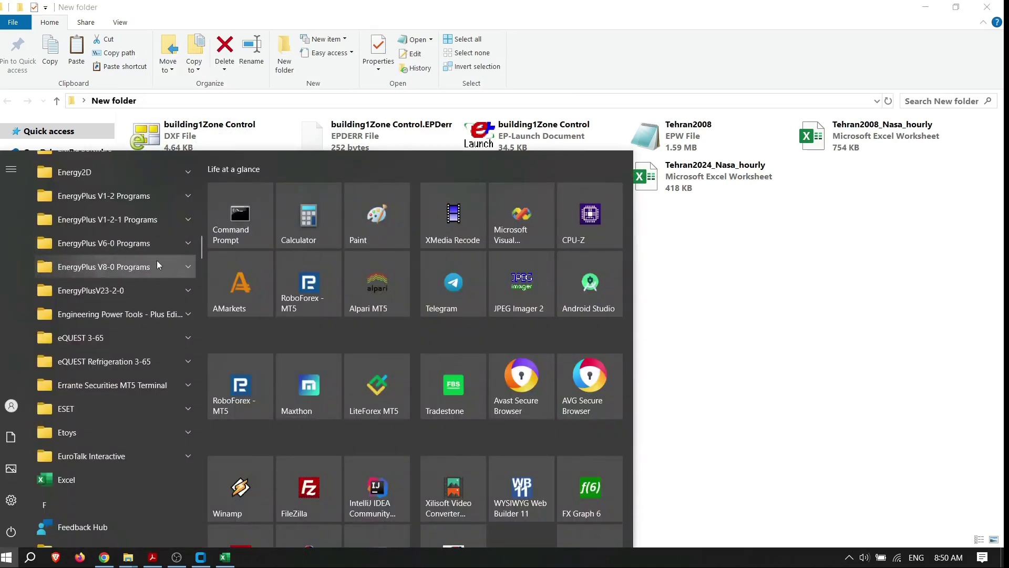
left_click(187, 268)
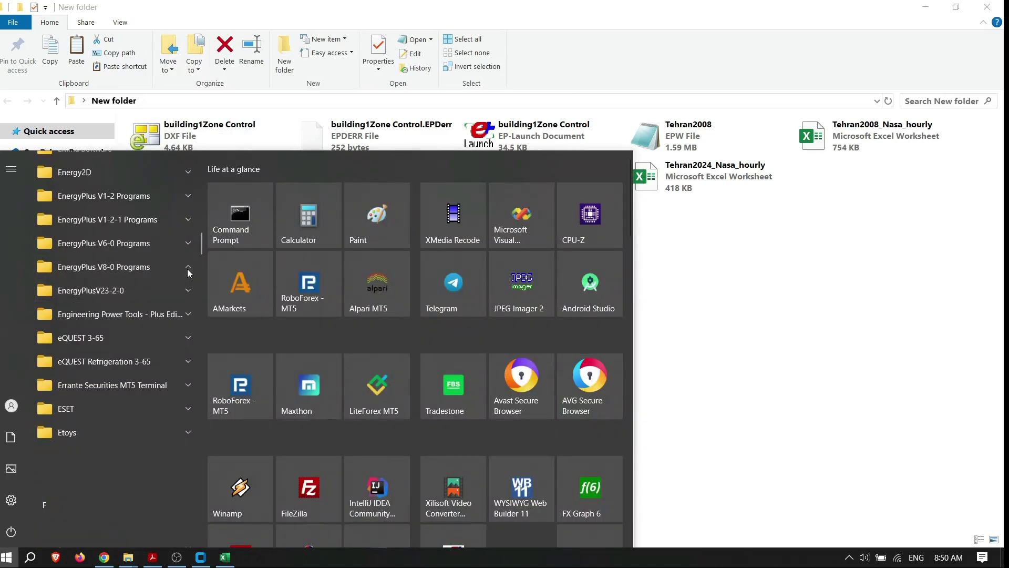
scroll(156, 347, "down", 3)
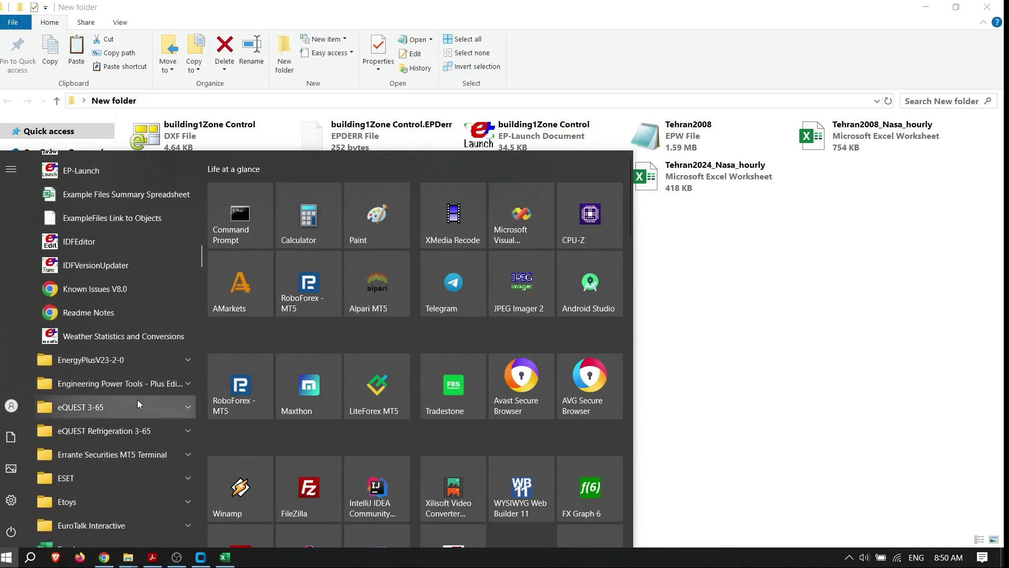
left_click(86, 337)
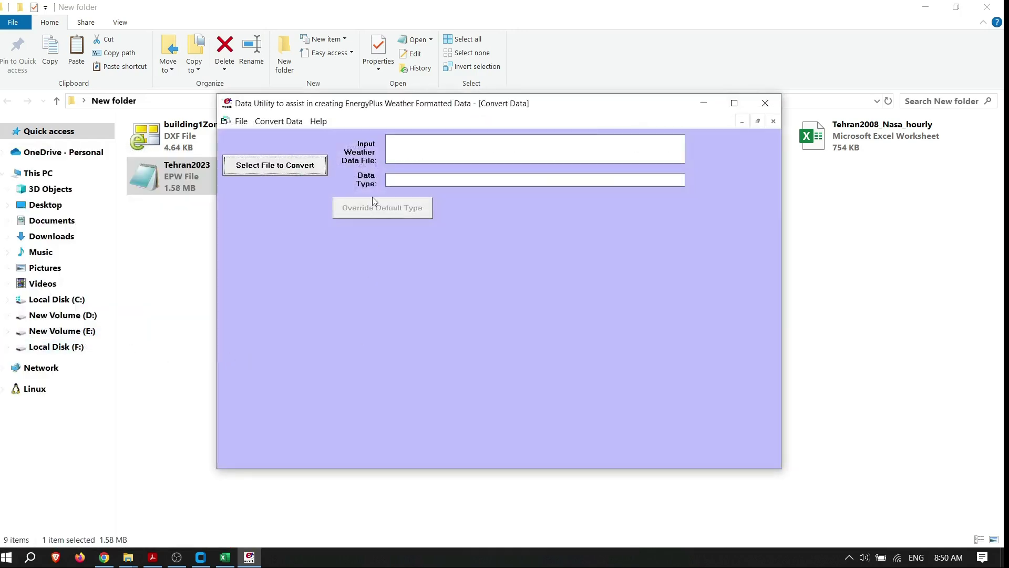
left_click_drag(417, 105, 464, 224)
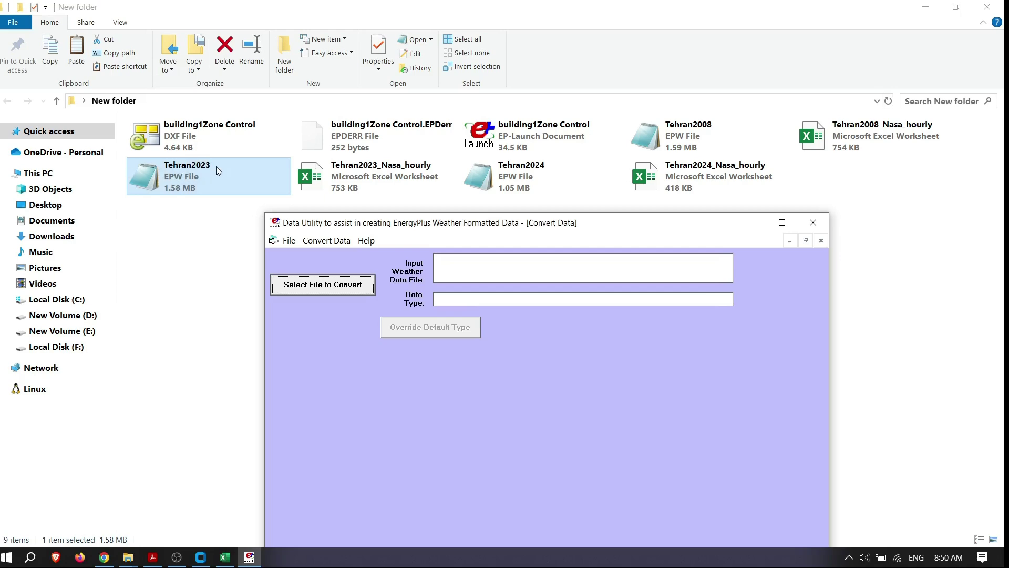
Load Tehran2023.epw from New folder as the file to convert and choose EnergyPlus weather format (EPW) as the output.
left_click(317, 287)
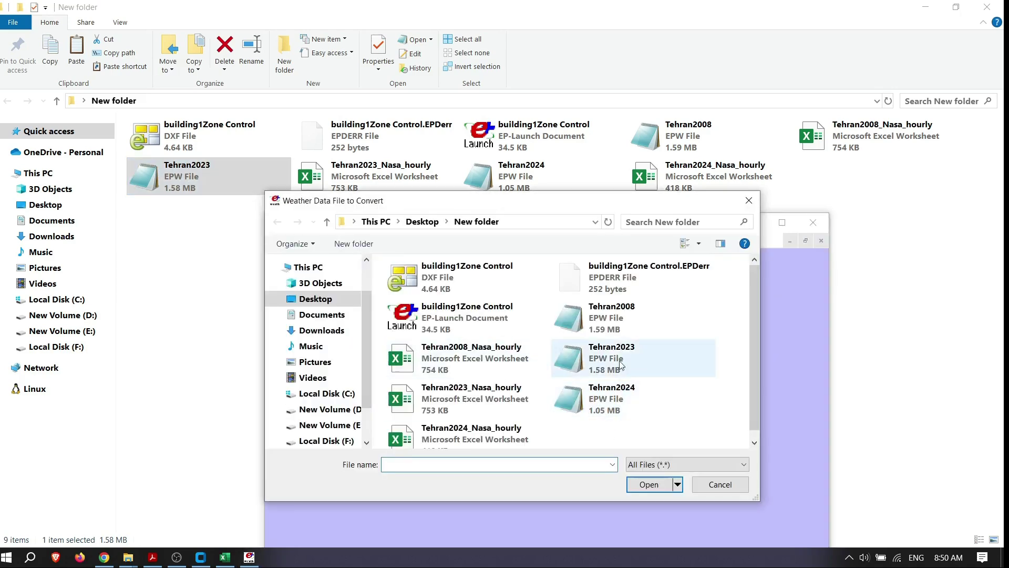
double_click(622, 362)
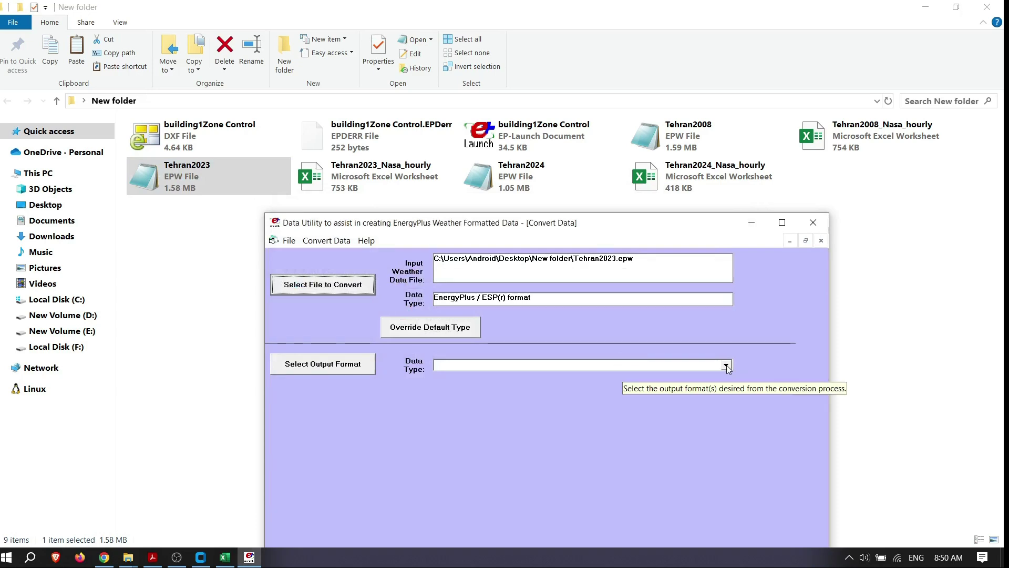
left_click(725, 365)
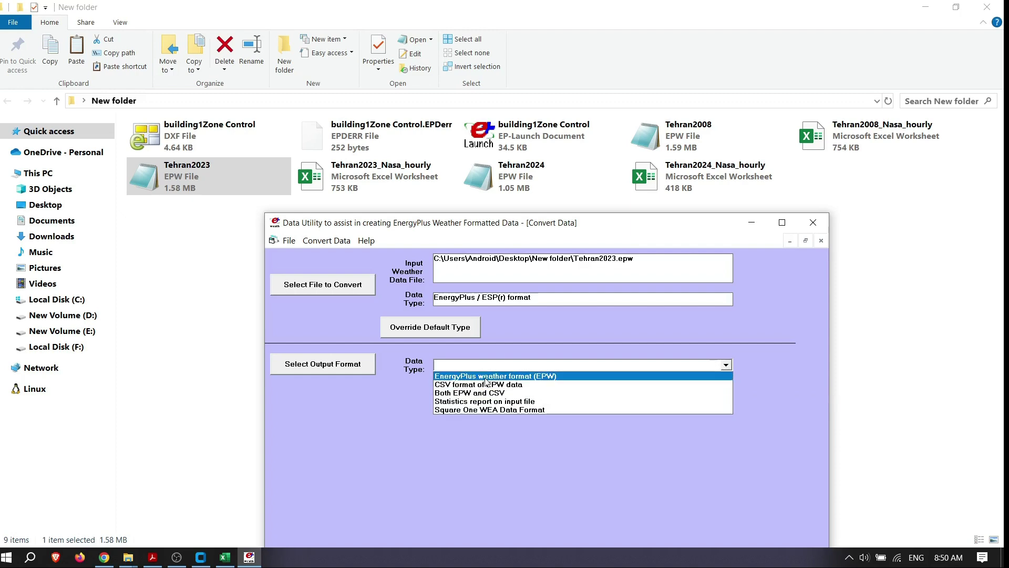
left_click(502, 377)
Name the converted output file Tehran2023-convert in New folder.
left_click(349, 432)
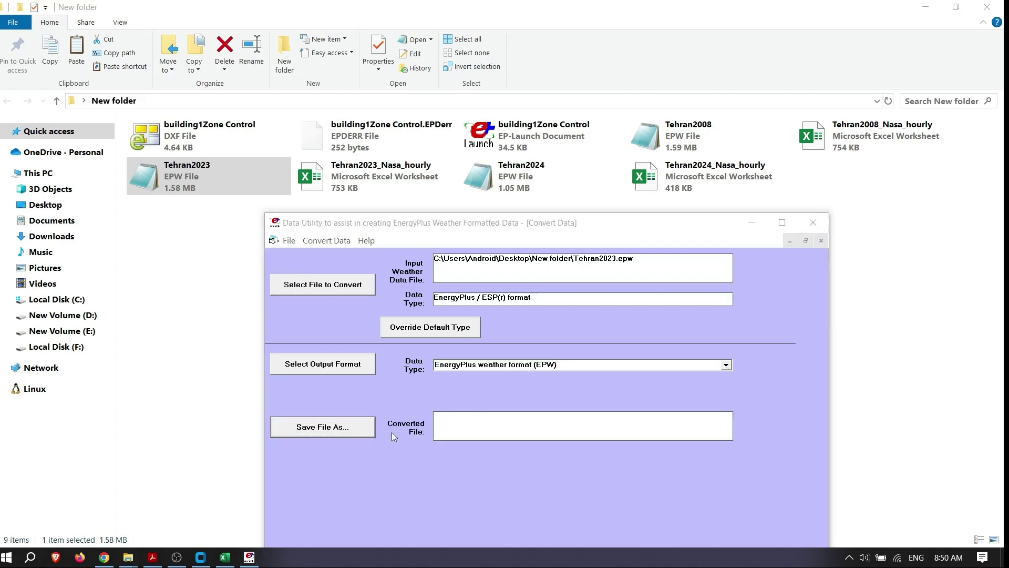
left_click(448, 463)
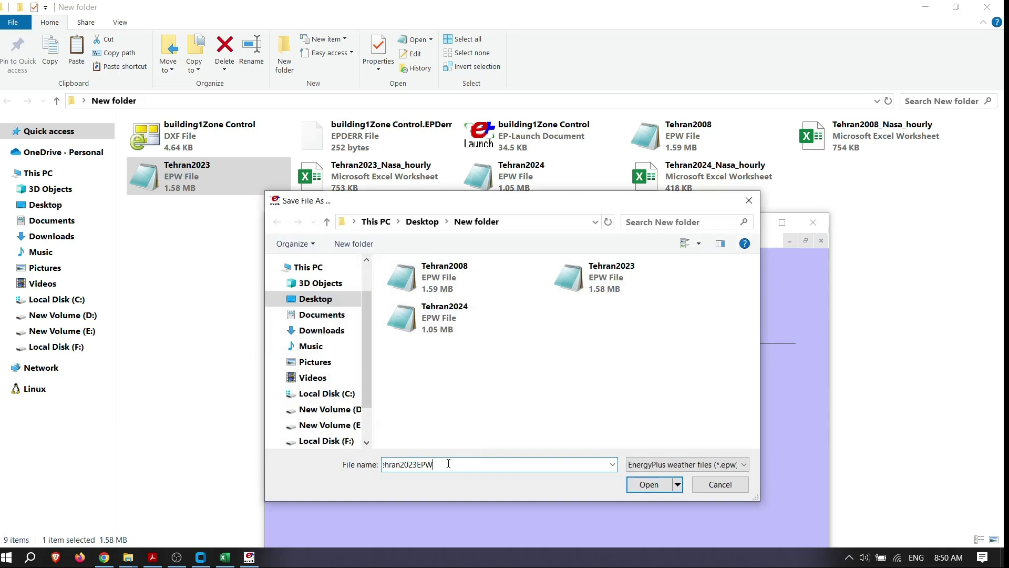
key("BackSpace")
key("BackSpace")
key("BackSpace")
type("-conve")
left_click(648, 484)
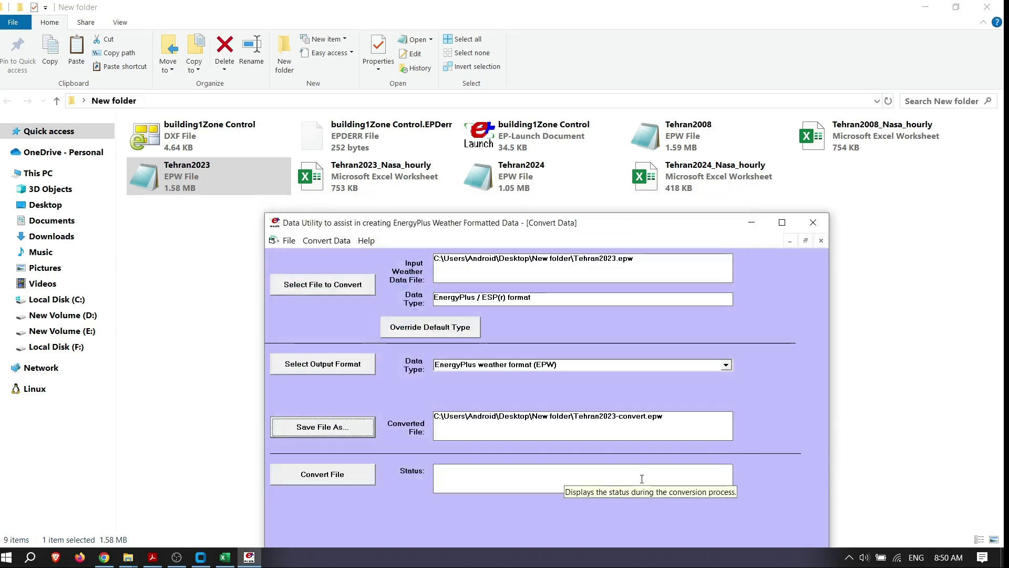
Run the weather file conversion, dismiss the completion notice, and close the conversion utility.
left_click(352, 474)
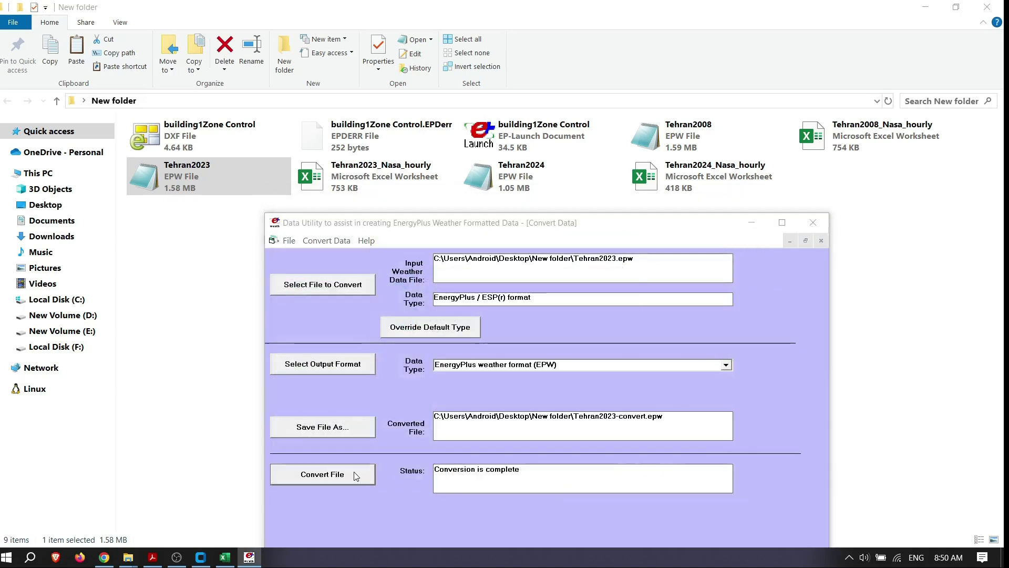
left_click(610, 325)
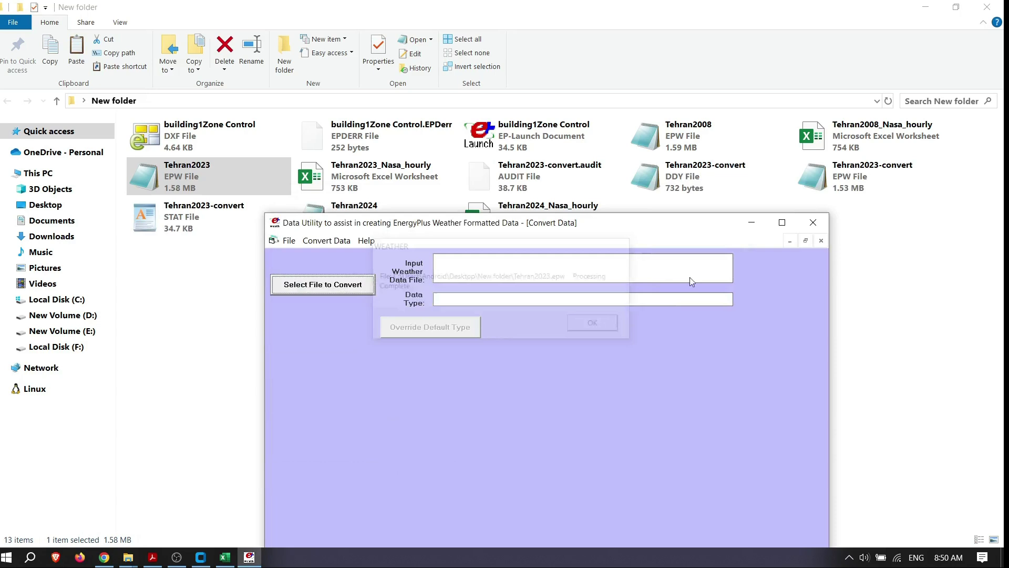
left_click(813, 222)
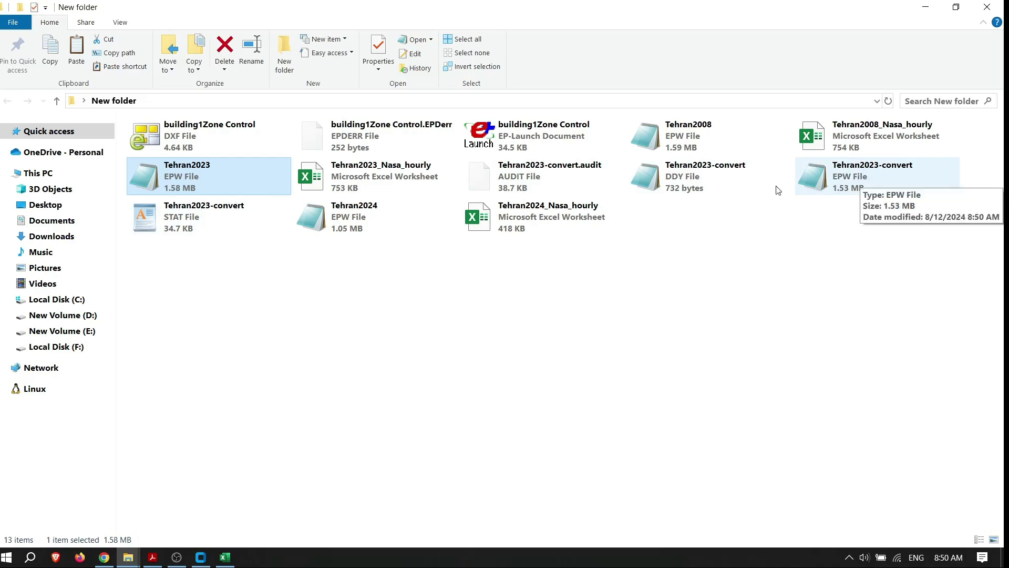
Open the Tehran2023 and Tehran2023-convert EPW files from New folder in separate maximized Notepad windows.
double_click(247, 192)
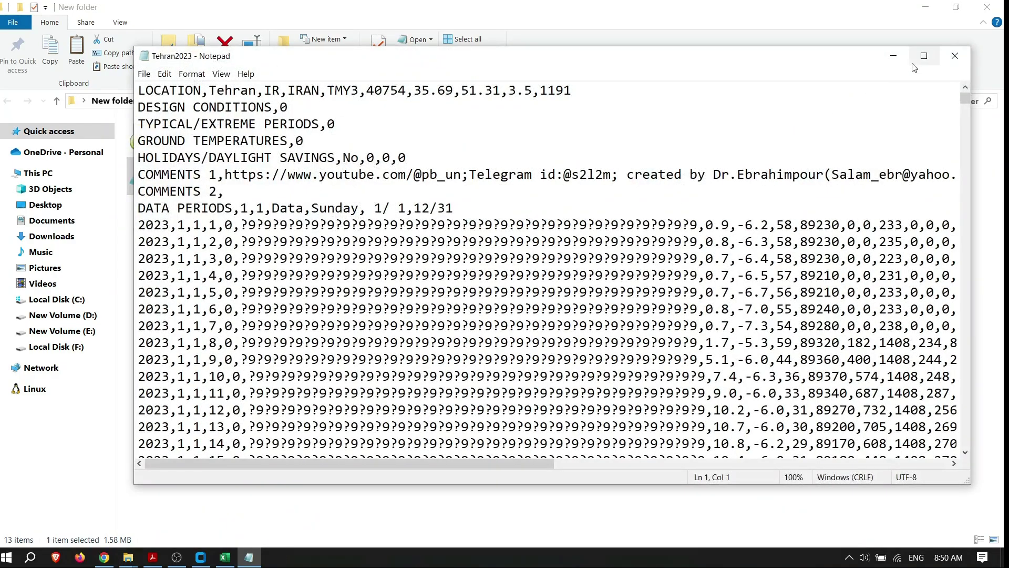
left_click(924, 56)
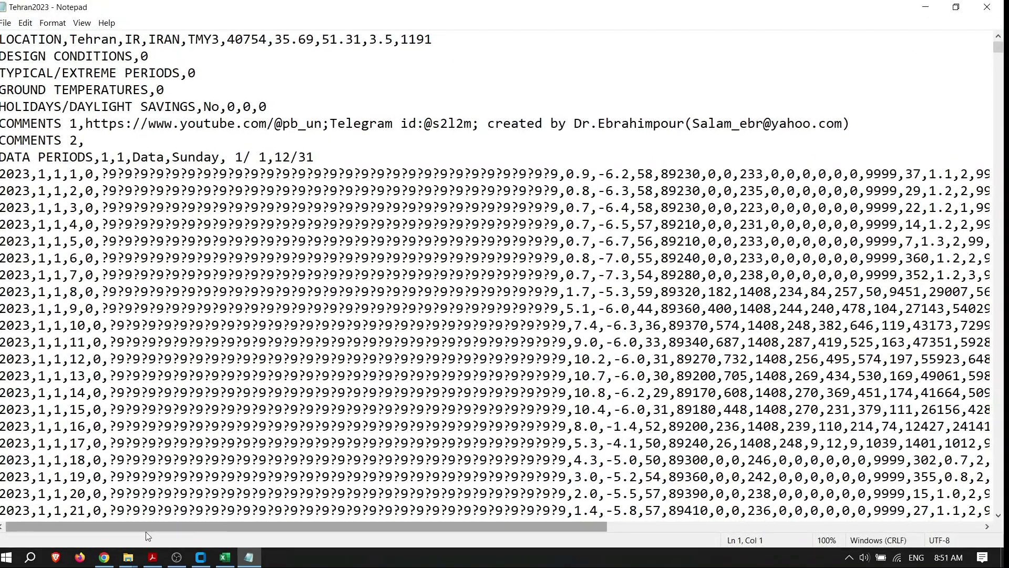
mouse_move(128, 557)
left_click(186, 521)
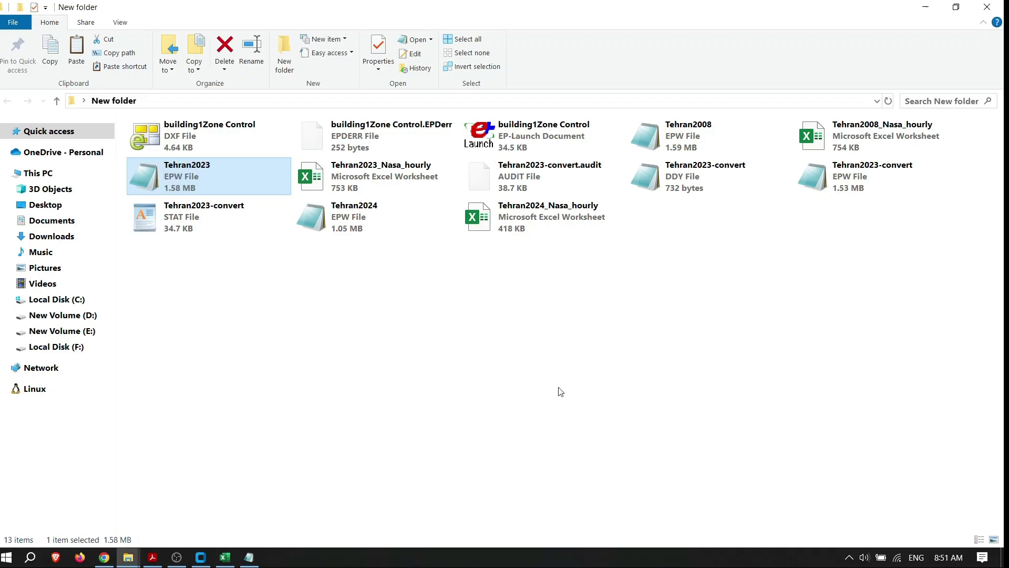
double_click(847, 184)
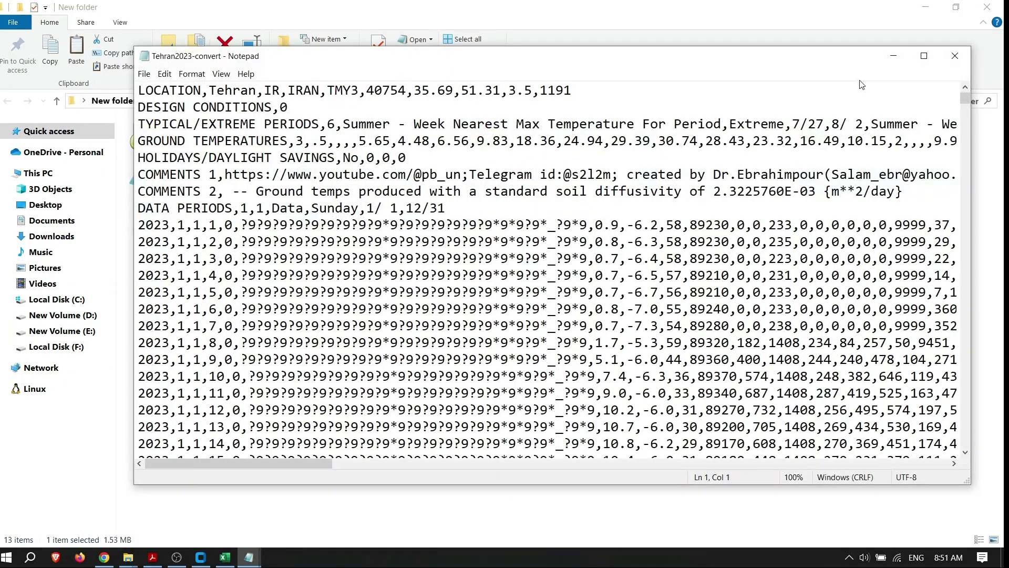
left_click(924, 55)
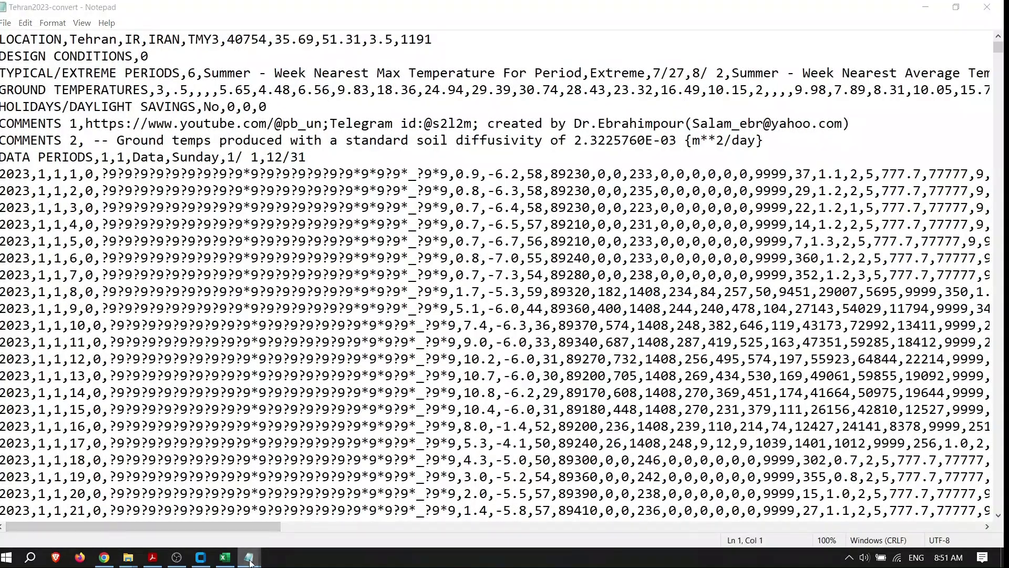
Highlight the first data row's flag string in Tehran2023-convert, compare it with Tehran2023, and close both files.
mouse_move(251, 561)
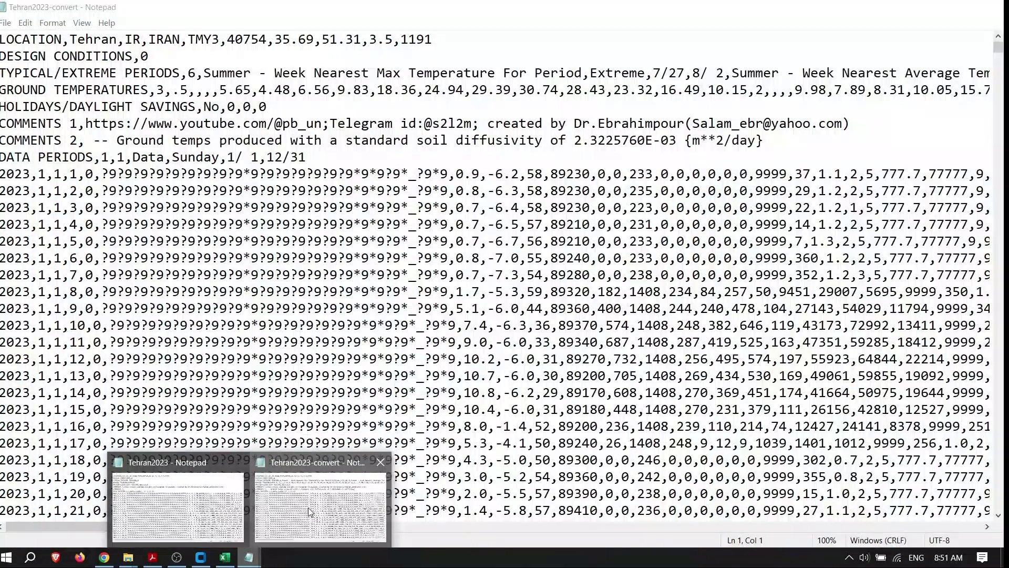
left_click(309, 511)
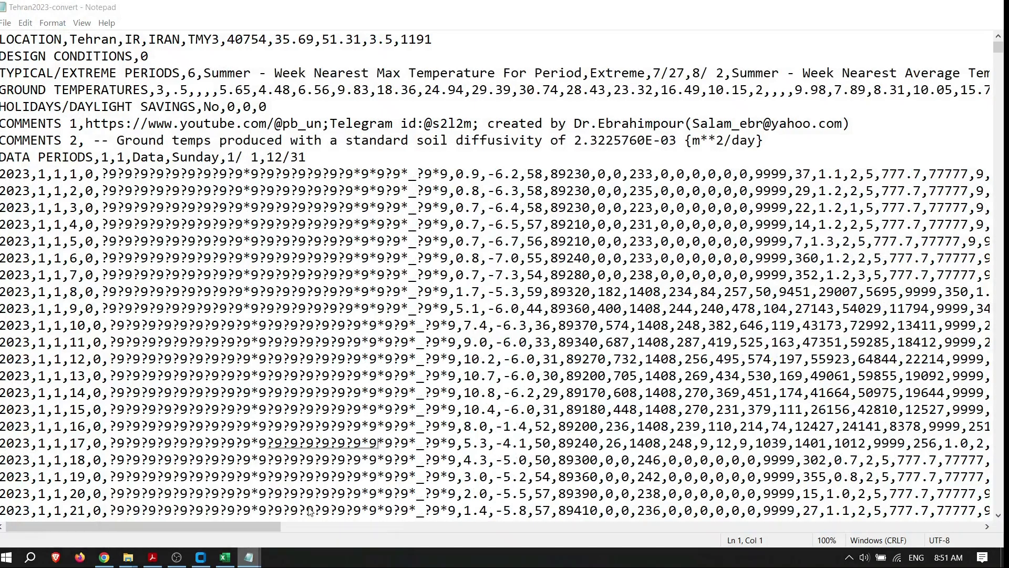
left_click_drag(102, 171, 448, 172)
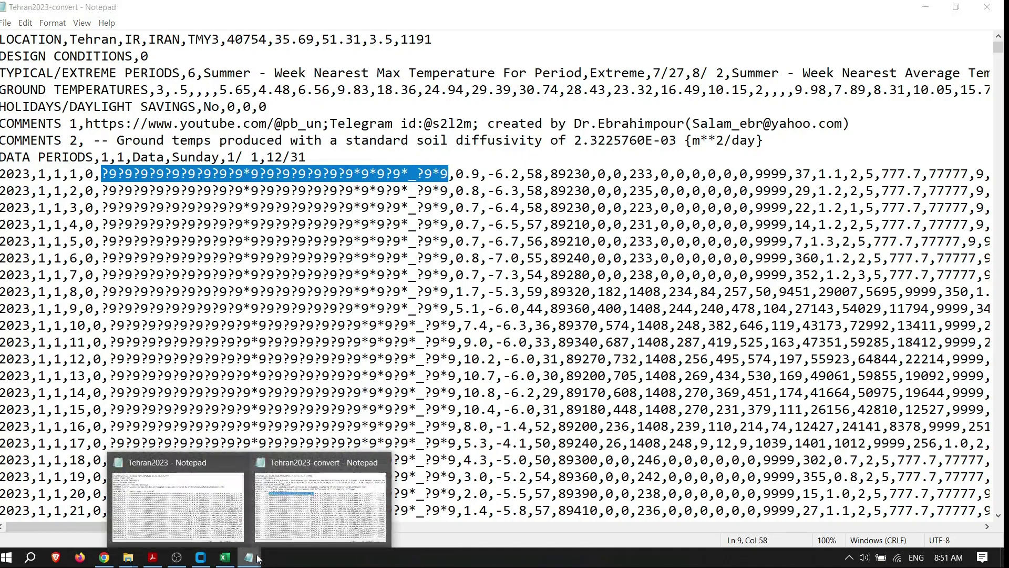
mouse_move(189, 520)
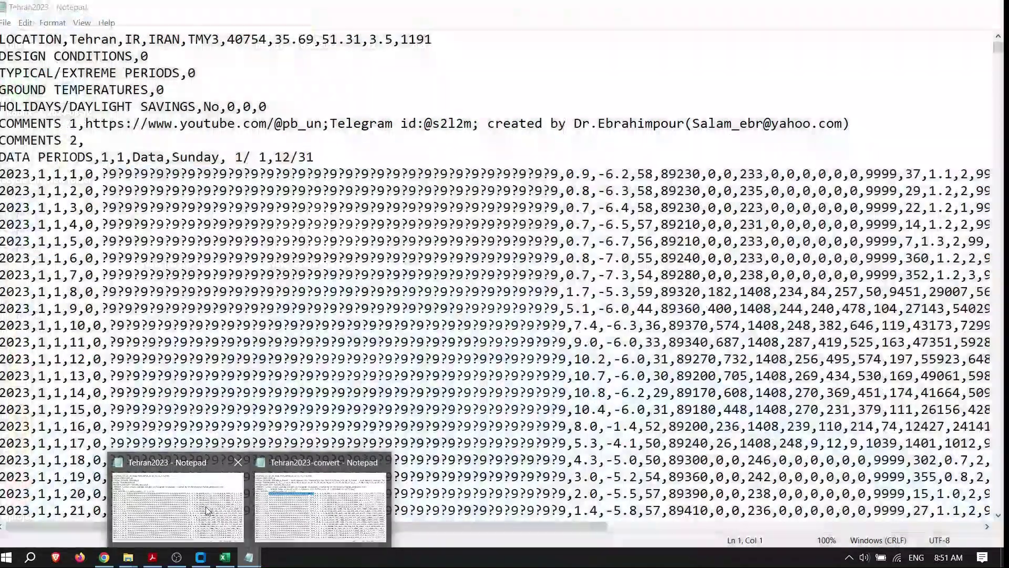
mouse_move(293, 506)
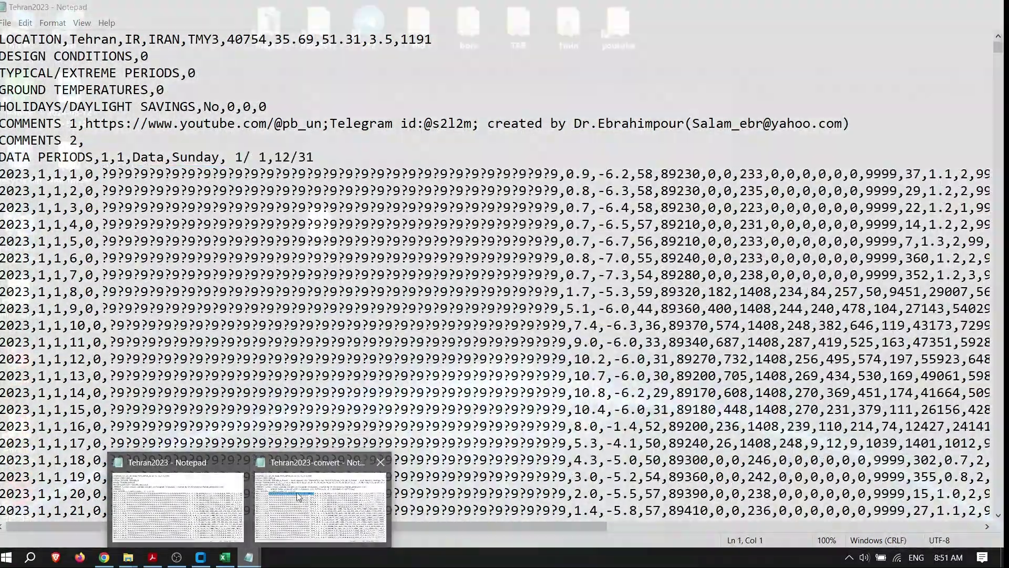
left_click(297, 497)
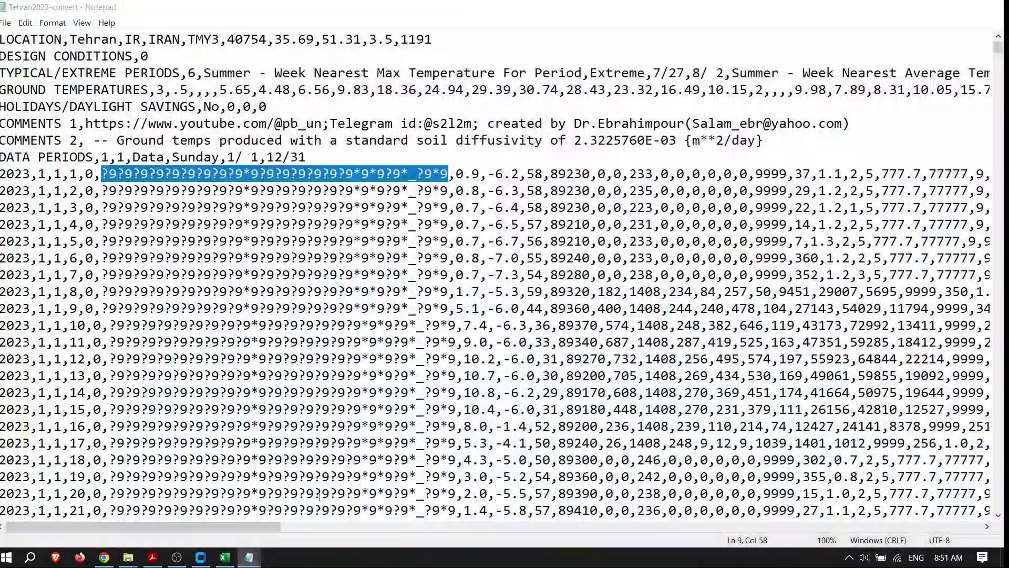
left_click(987, 7)
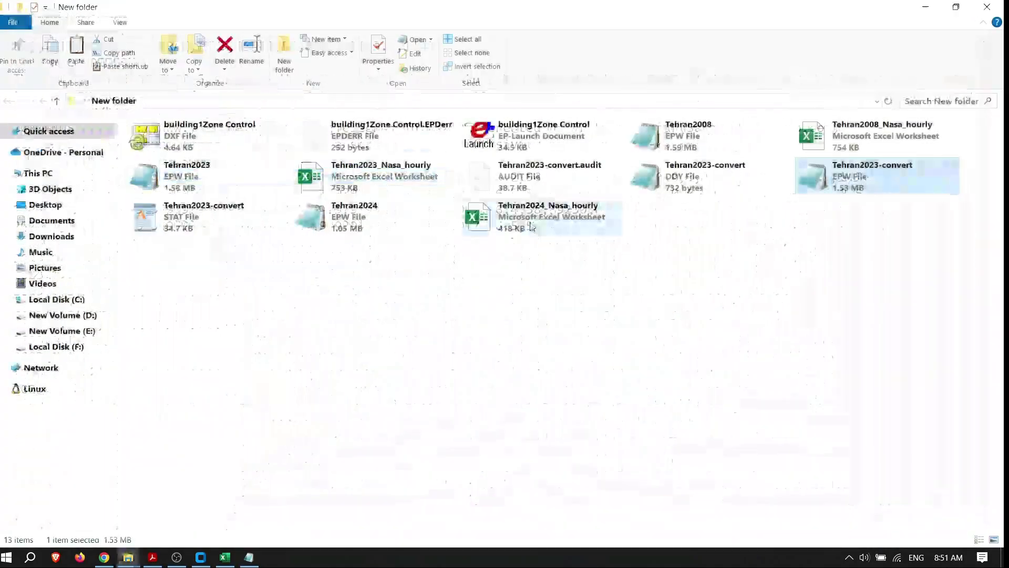
left_click(249, 558)
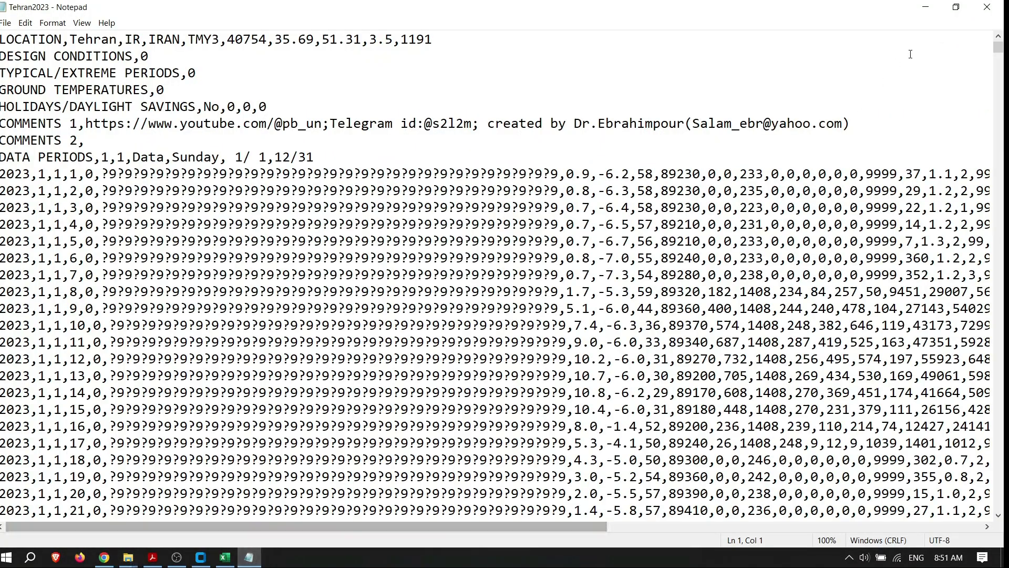
left_click(991, 11)
Launch DView-1.0.0 from the installed programs.
key("super")
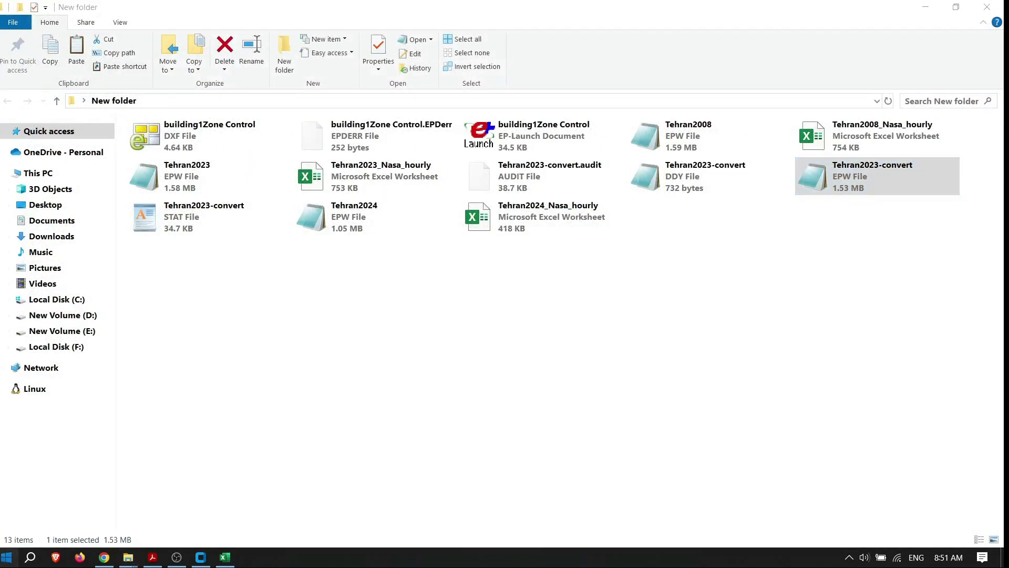
scroll(375, 353, "down", 3)
scroll(379, 368, "down", 10)
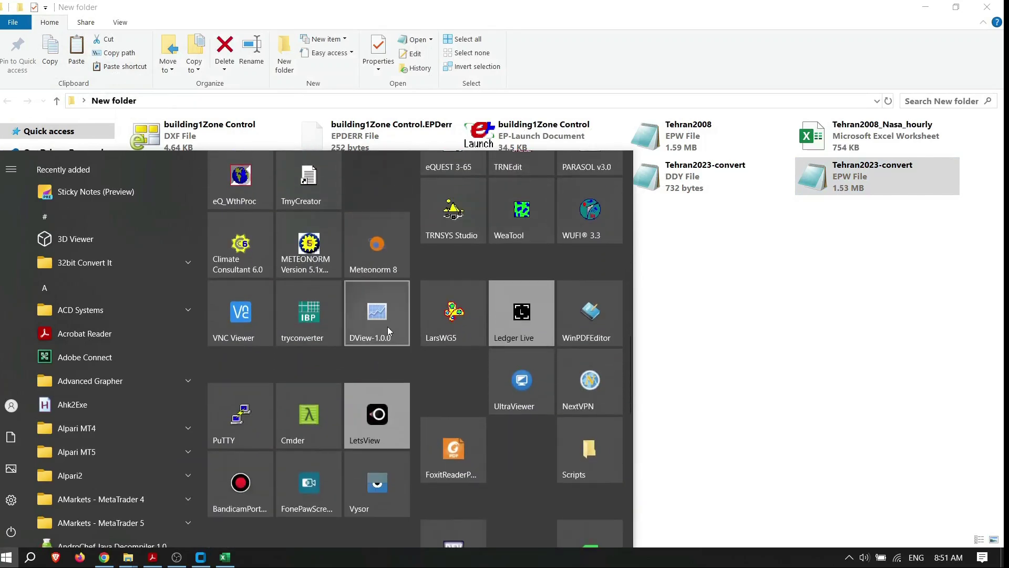
left_click(378, 316)
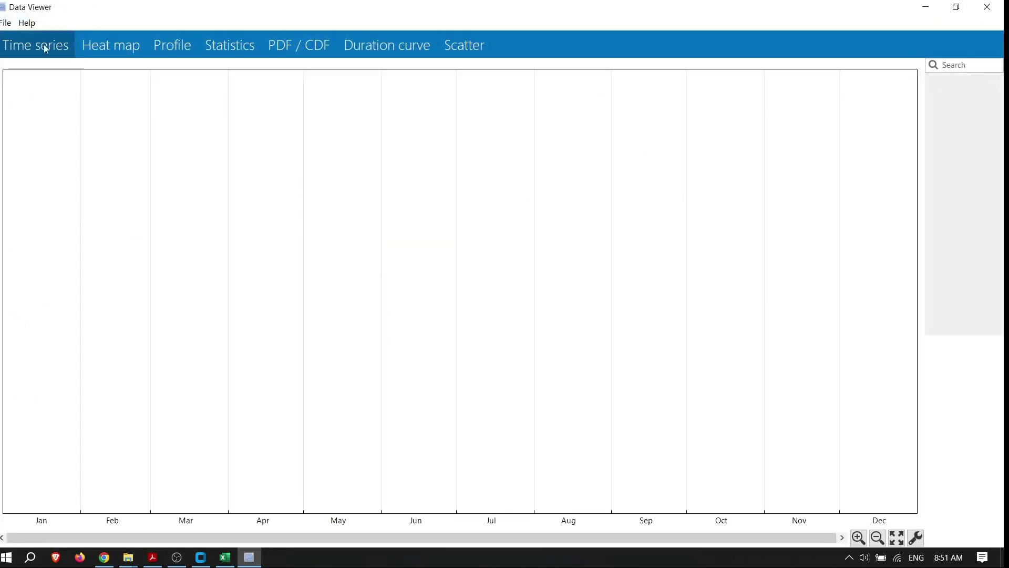
Load Tehran2023 and Tehran2023-convert from New folder together, filtering the file list to EPW files.
left_click(6, 22)
left_click(21, 38)
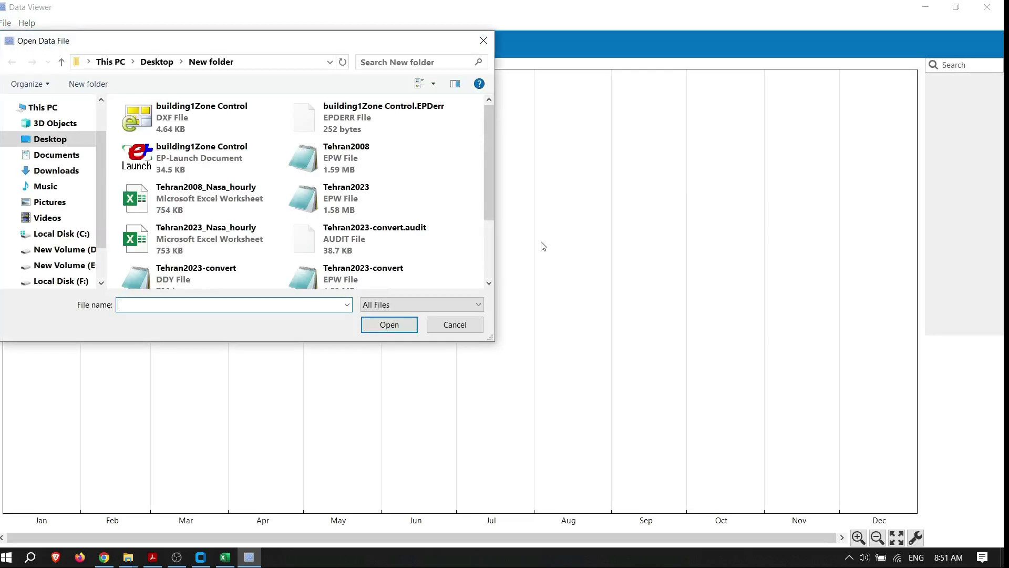
left_click(440, 306)
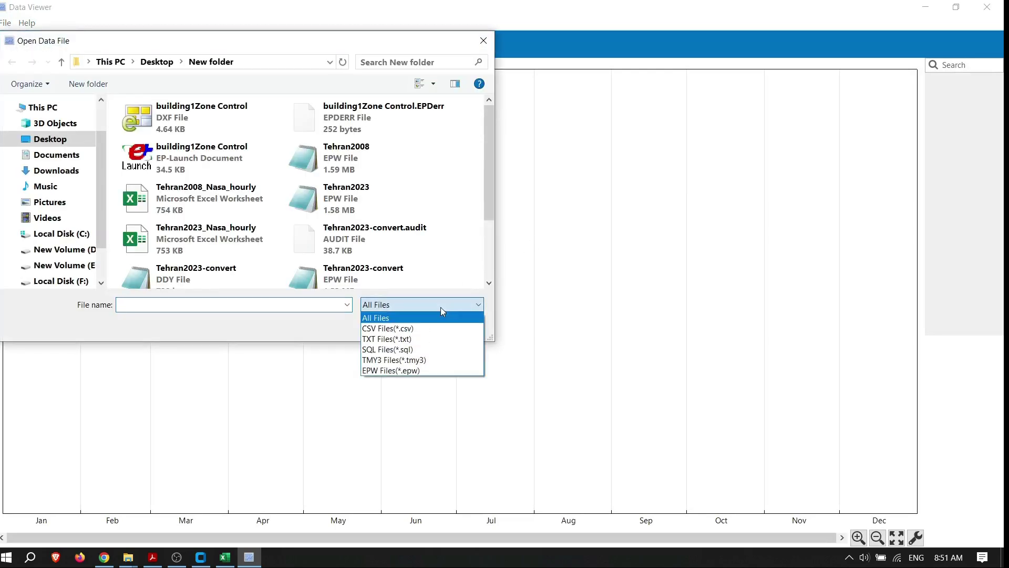
left_click(416, 370)
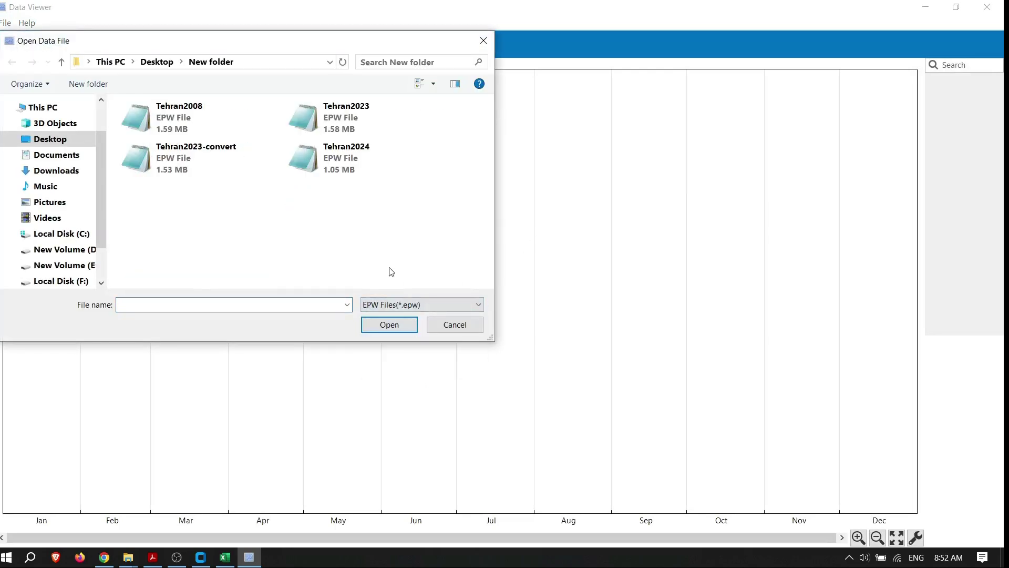
left_click(187, 158)
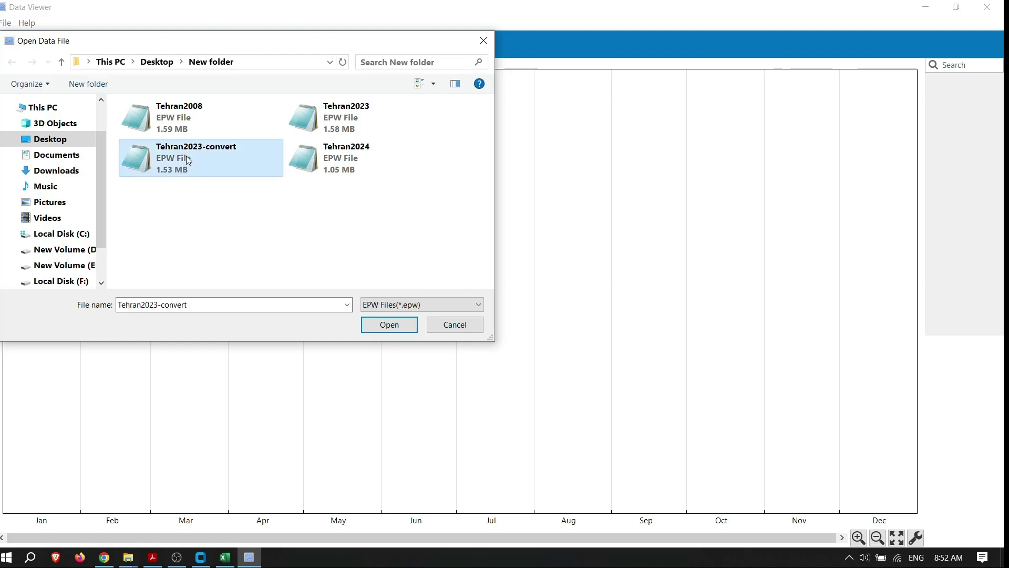
left_click(354, 113, "ctrl")
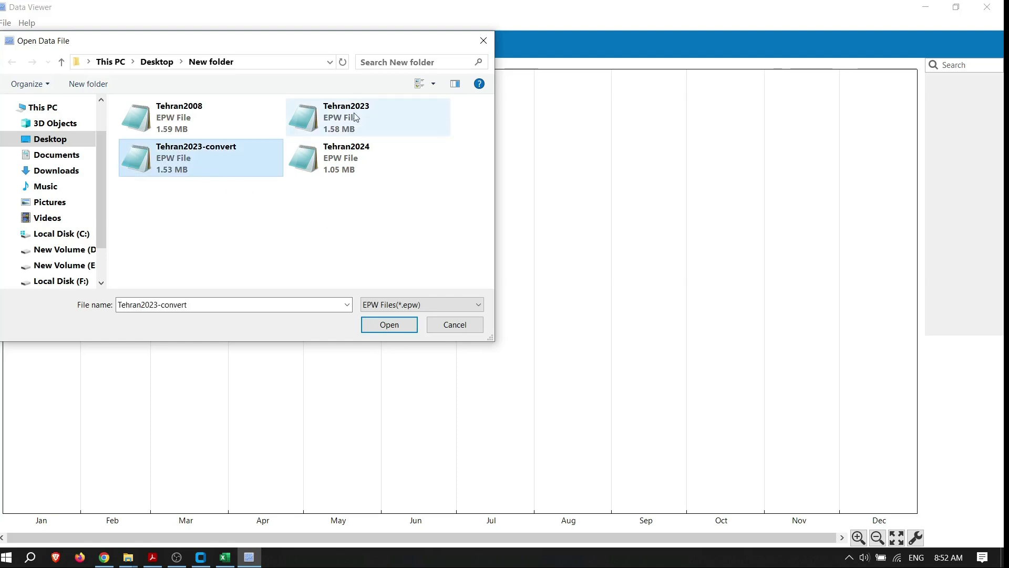
left_click(388, 325)
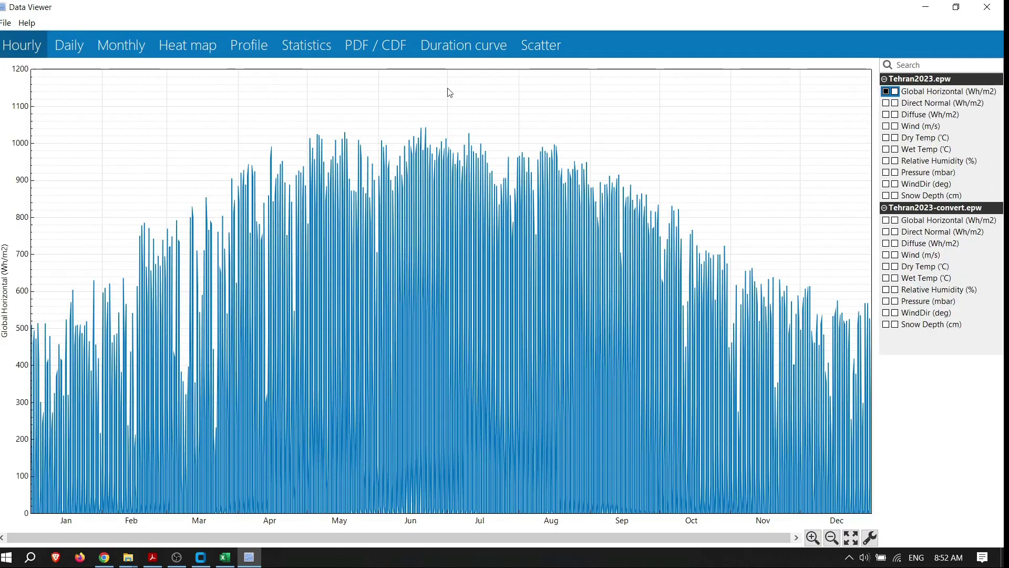
Compare the monthly profiles of Global Horizontal, Direct Normal and Diffuse radiation for Tehran2023 and Tehran2023-convert.
left_click(250, 47)
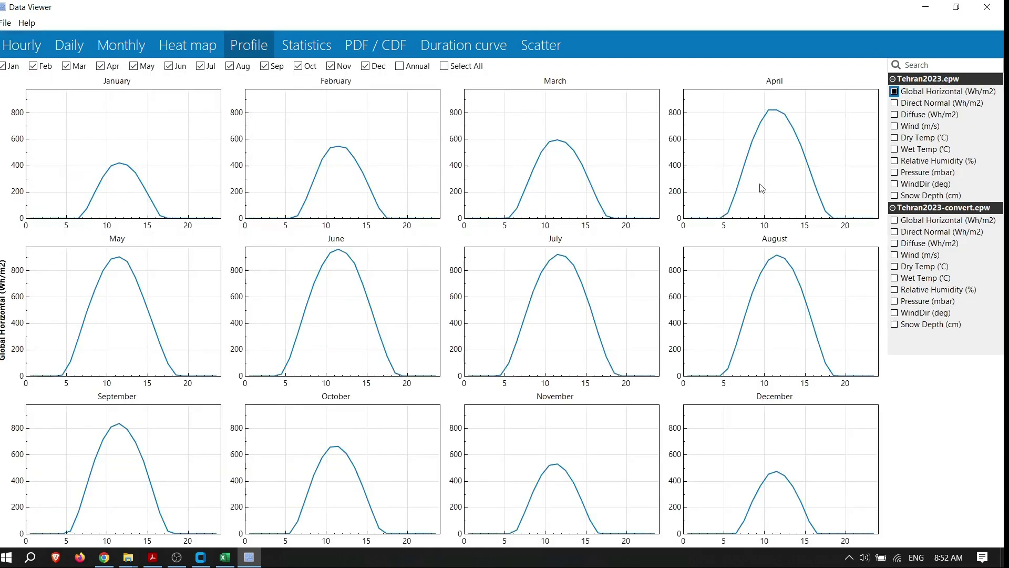
left_click(894, 221)
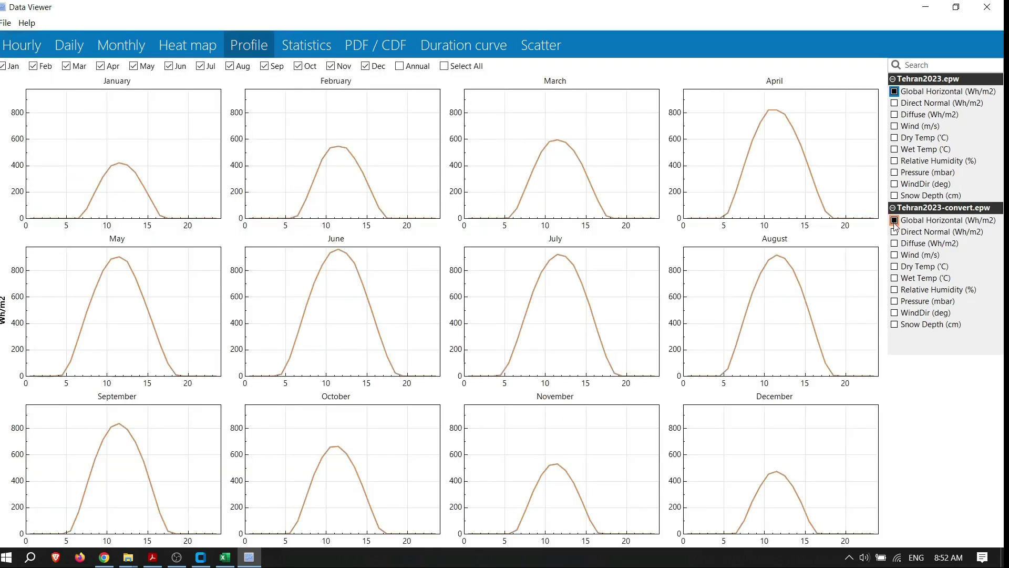
left_click(895, 232)
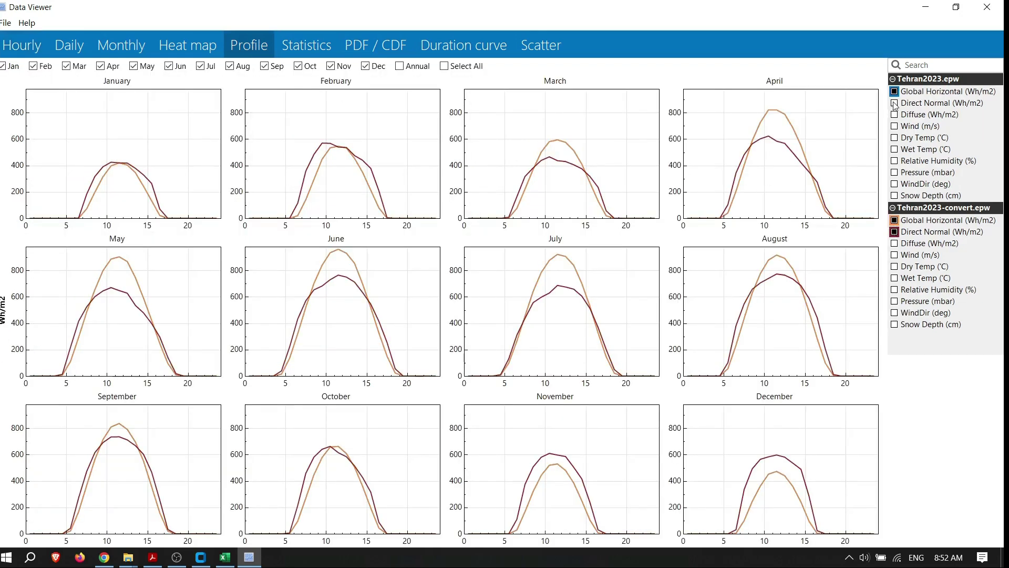
left_click(894, 103)
left_click(894, 115)
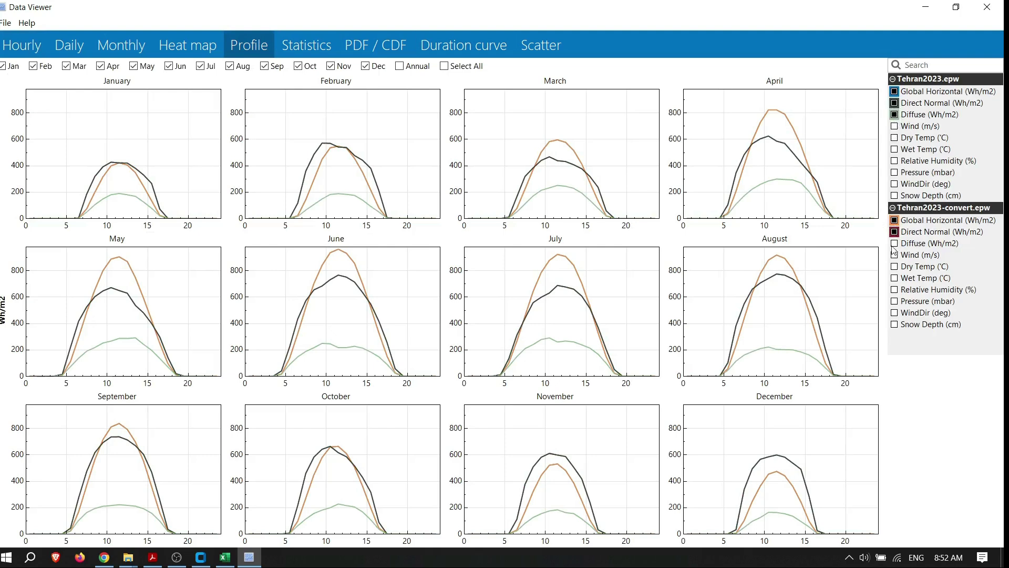
left_click(895, 243)
Clear all the radiation variables of both Tehran files from the monthly profile charts.
left_click(894, 244)
left_click(894, 232)
left_click(895, 221)
left_click(894, 103)
left_click(893, 79)
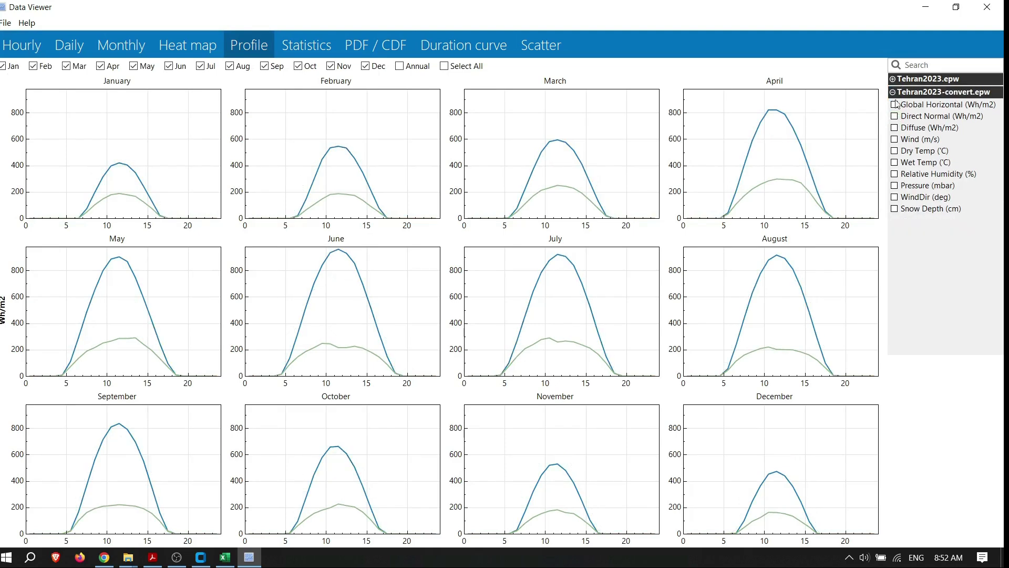
left_click(893, 79)
left_click(894, 91)
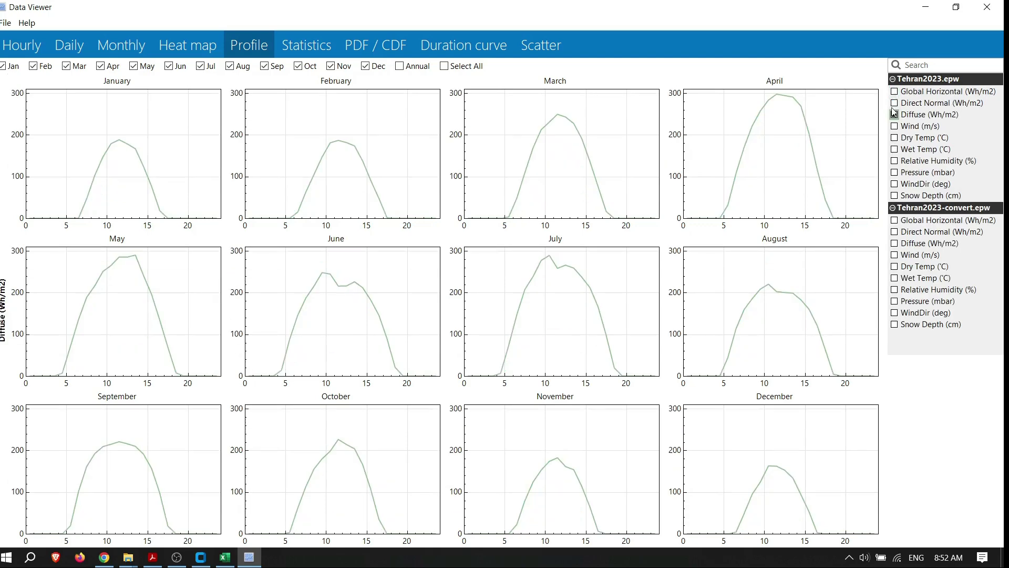
left_click(895, 115)
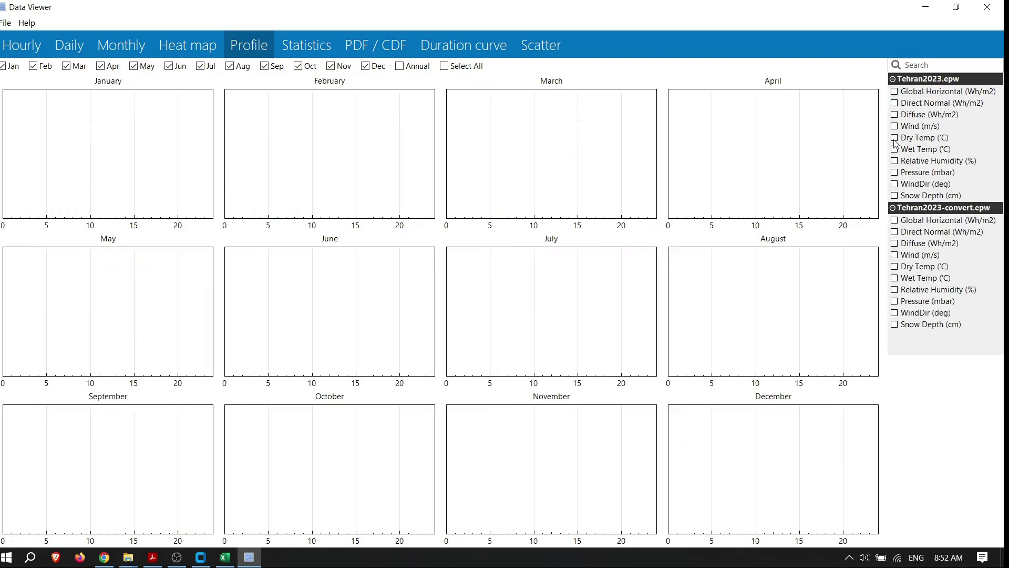
Compare the monthly profiles of Dry Temp, Wet Temp and Relative Humidity for both Tehran files, and close the viewer.
left_click(895, 139)
left_click(894, 267)
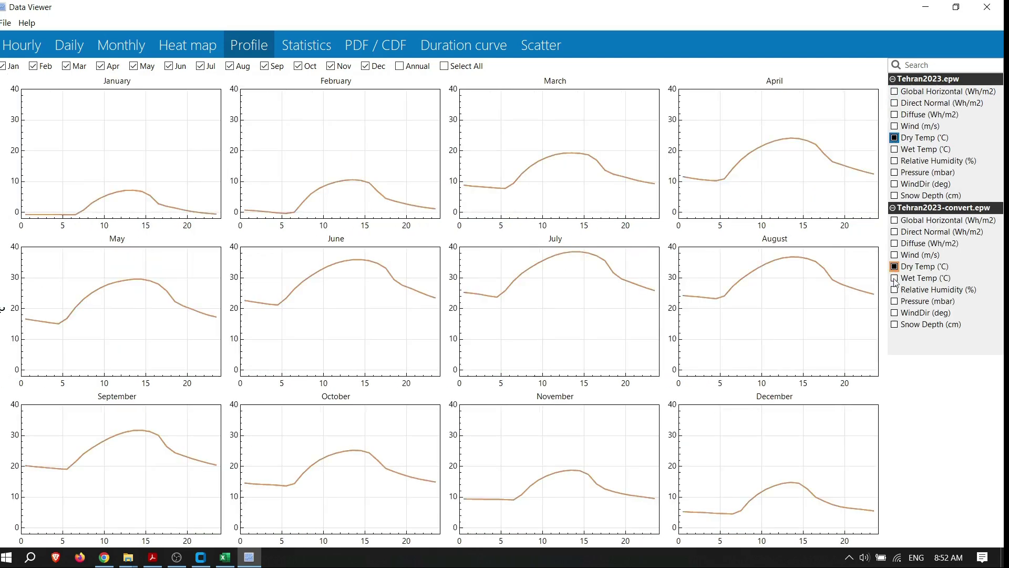
left_click(894, 278)
left_click(895, 149)
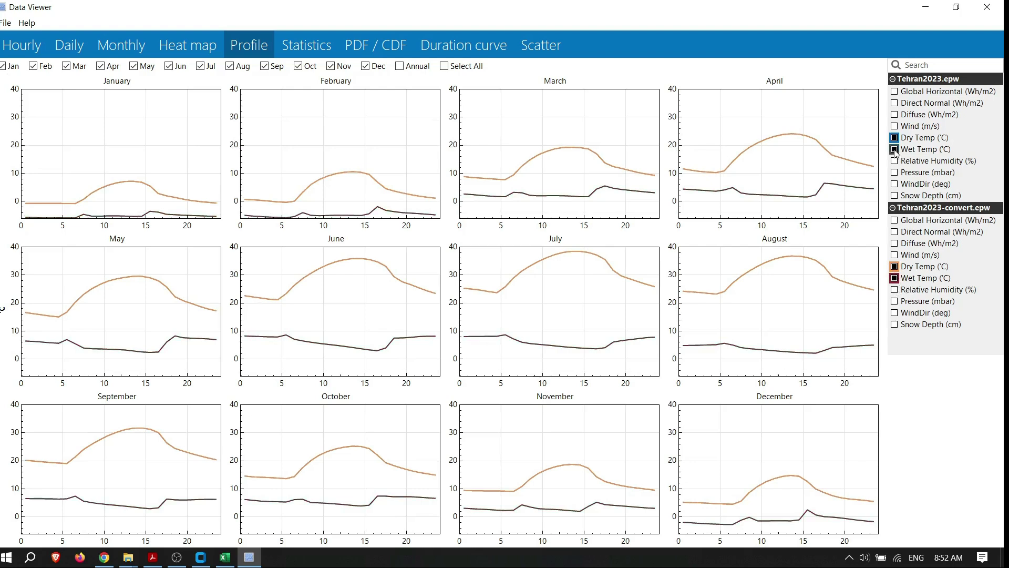
left_click(894, 289)
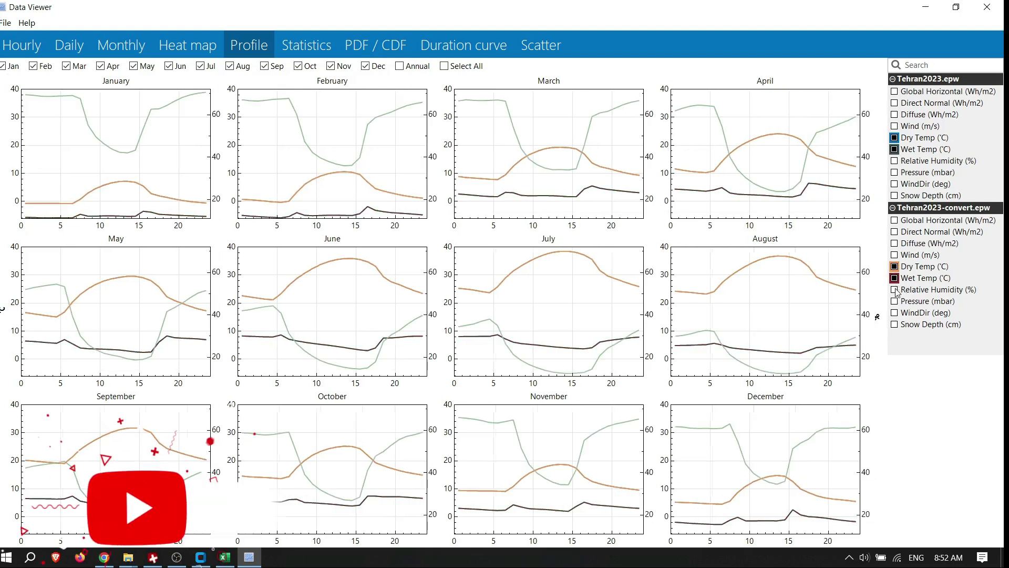
left_click(894, 160)
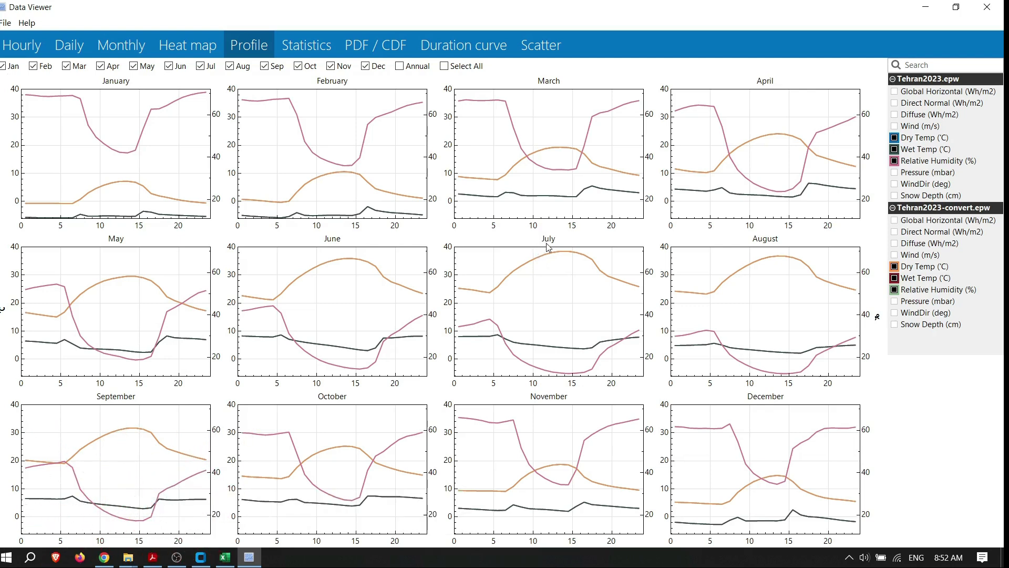
left_click(999, 9)
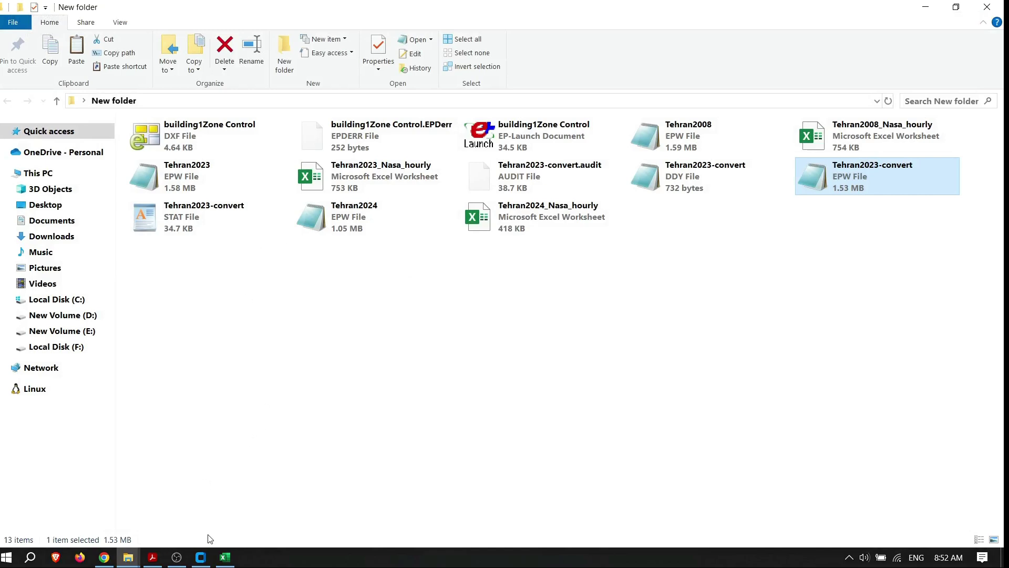
Switch to txt24.pdf in Acrobat and highlight the topic on comparing the website download with the software's, leaving it deselected.
left_click(152, 557)
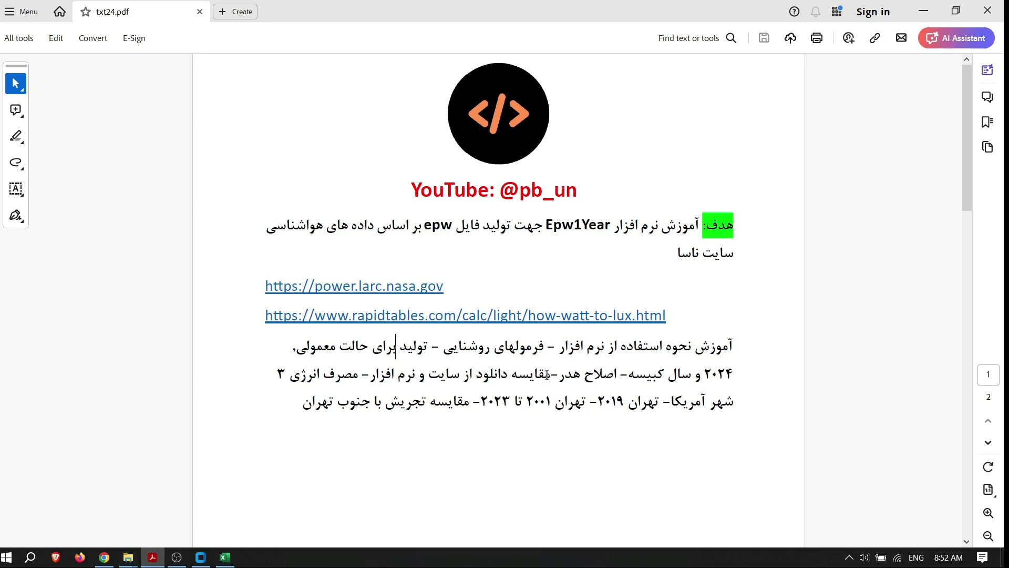
mouse_move(558, 373)
left_mouse_down()
mouse_move(394, 377)
mouse_move(530, 380)
left_mouse_up()
left_click(394, 377)
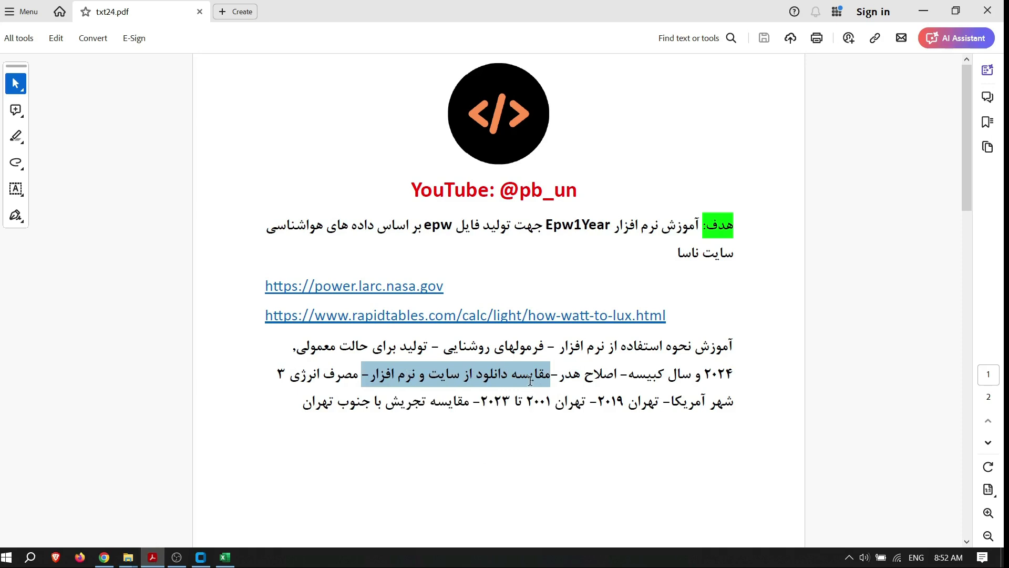
left_click(508, 375)
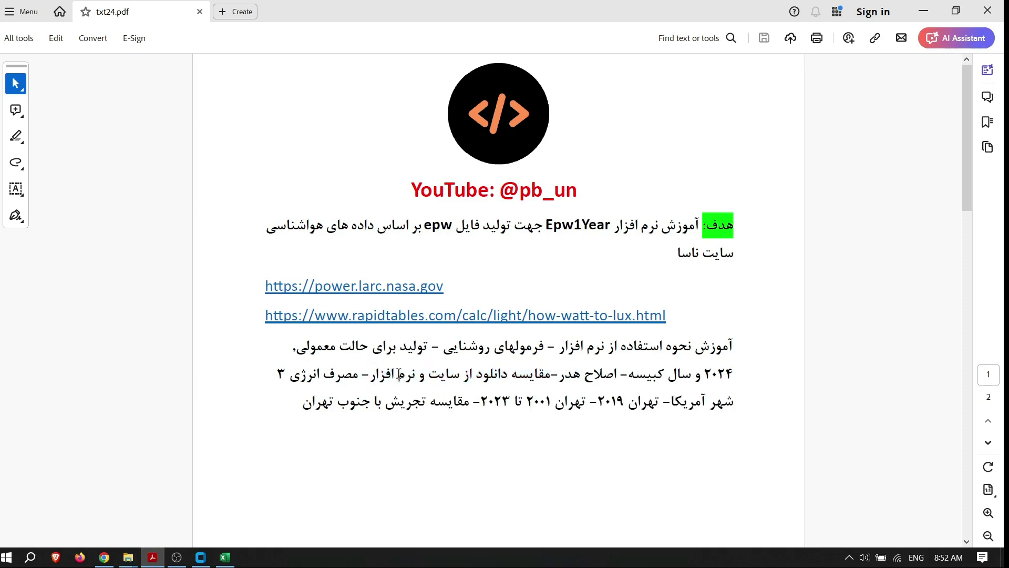
left_click_drag(399, 373, 550, 374)
left_click(453, 374)
Switch to the lux folder in File Explorer, go up to the help folder, and open its valid subfolder.
mouse_move(128, 556)
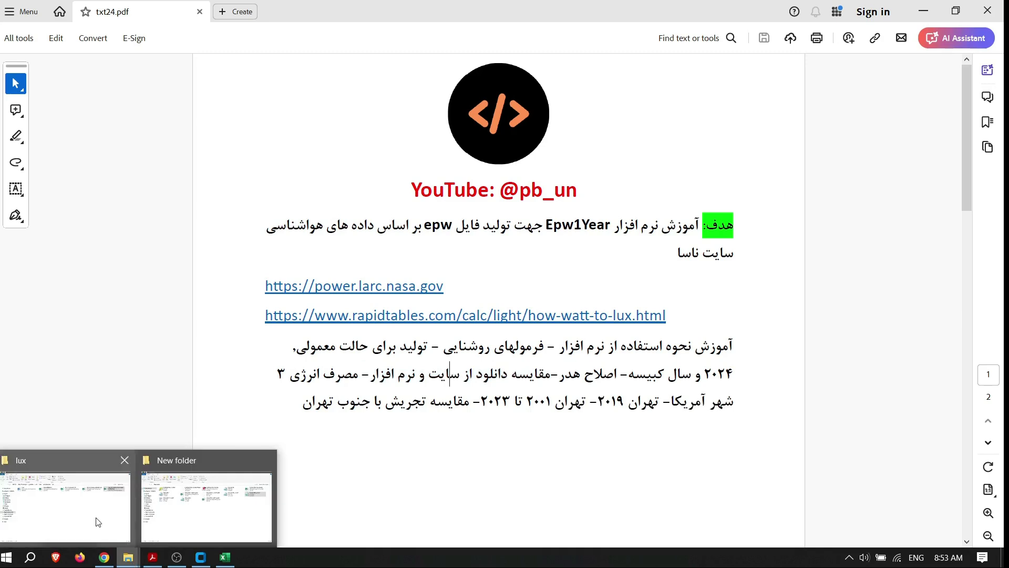
left_click(95, 515)
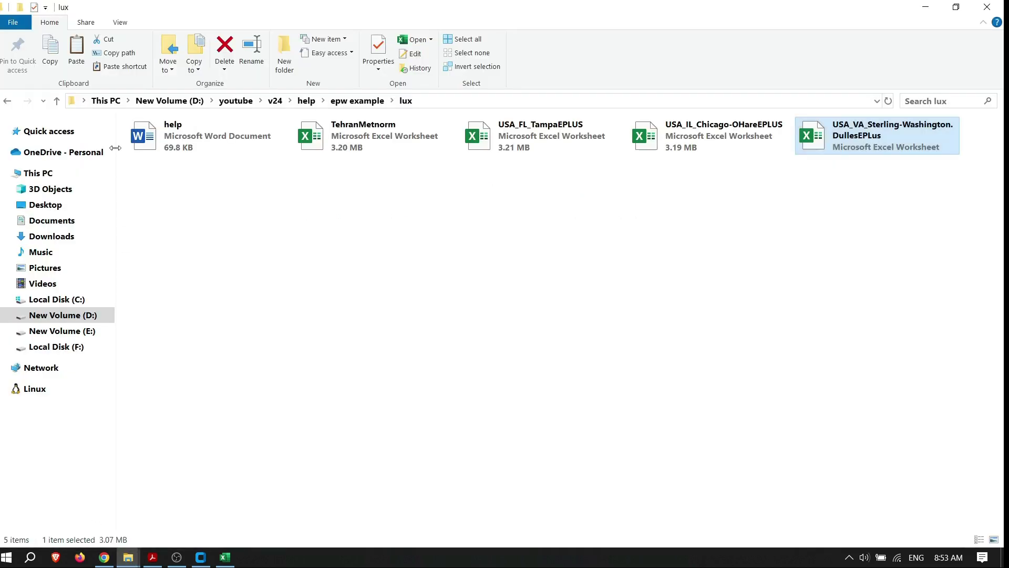
left_click(57, 101)
left_click(57, 101)
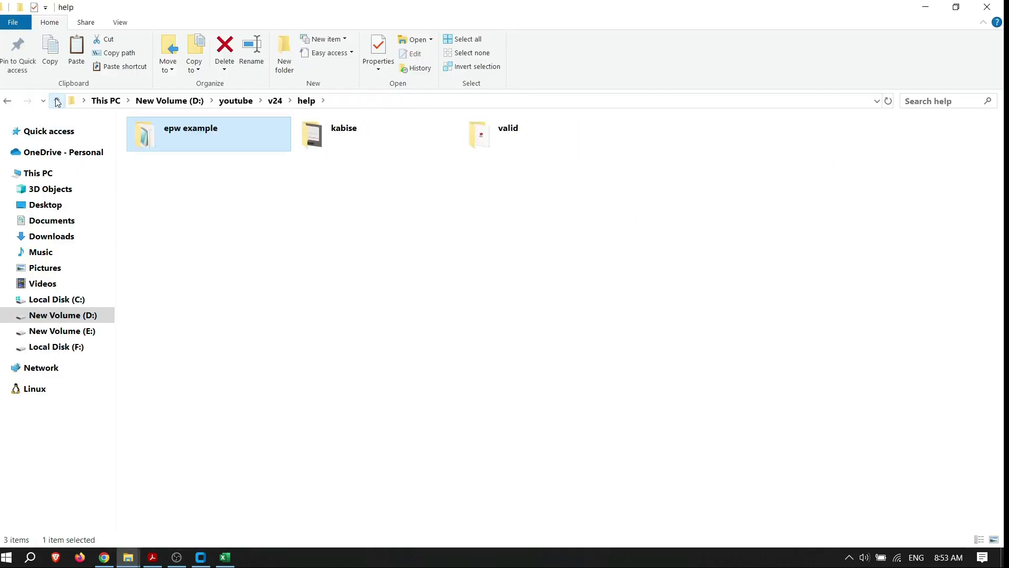
double_click(506, 138)
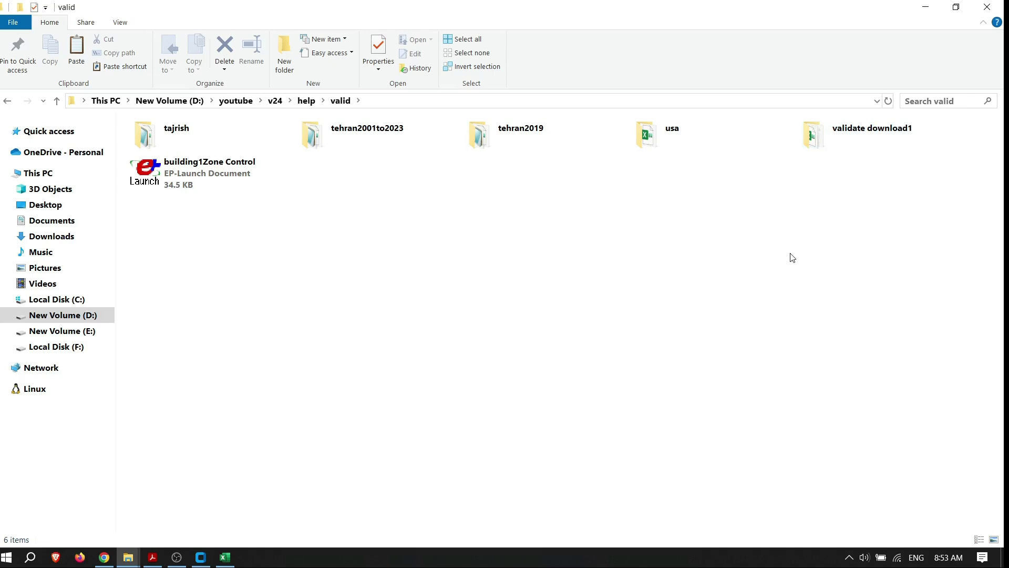
Return to txt24.pdf and highlight the topic on the energy consumption of three American cities, leaving it deselected.
left_click(152, 557)
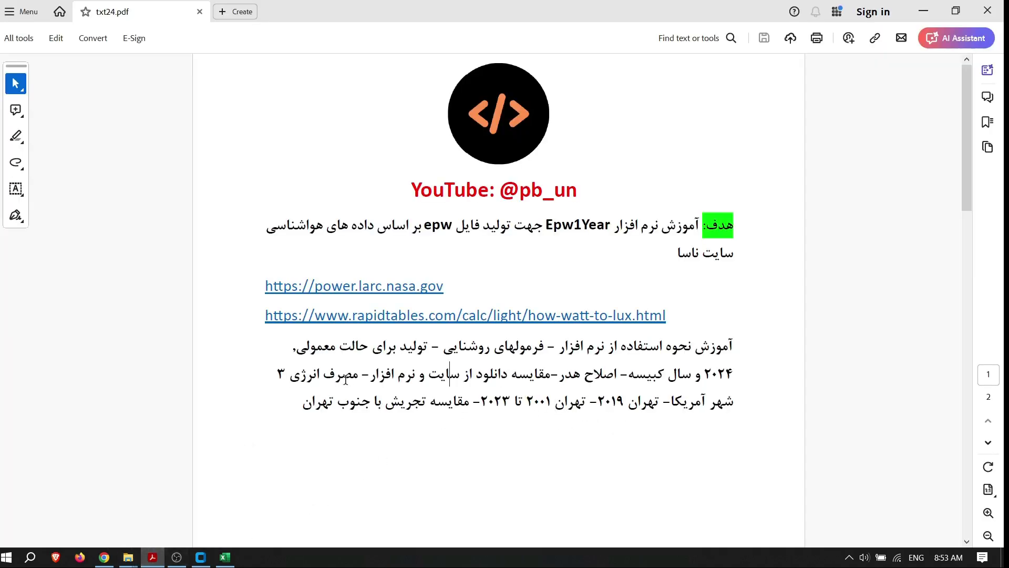
left_click_drag(357, 374, 275, 374)
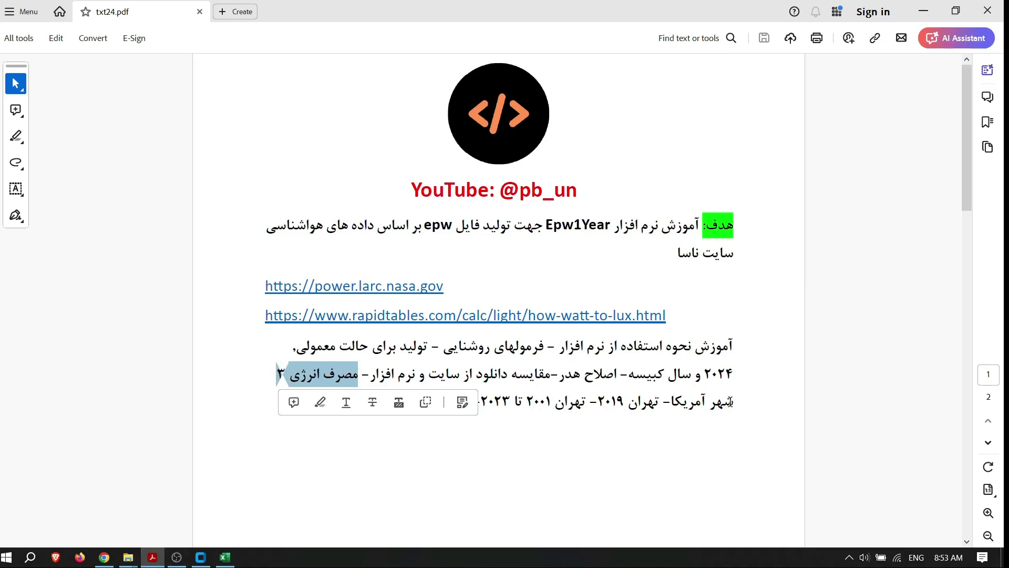
left_click(726, 405)
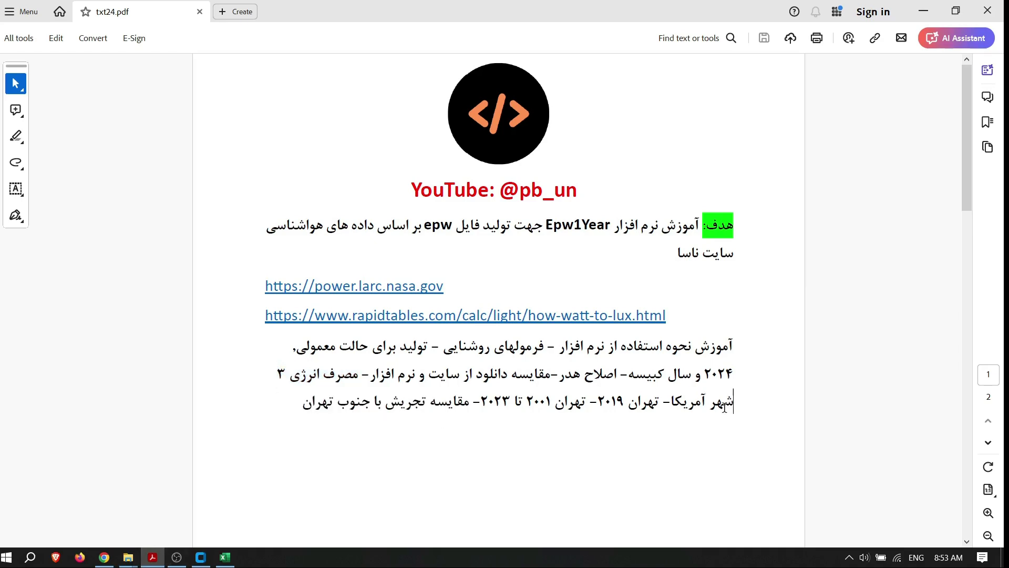
Return to the valid folder in File Explorer and open the city1 folder inside usa.
left_click(151, 559)
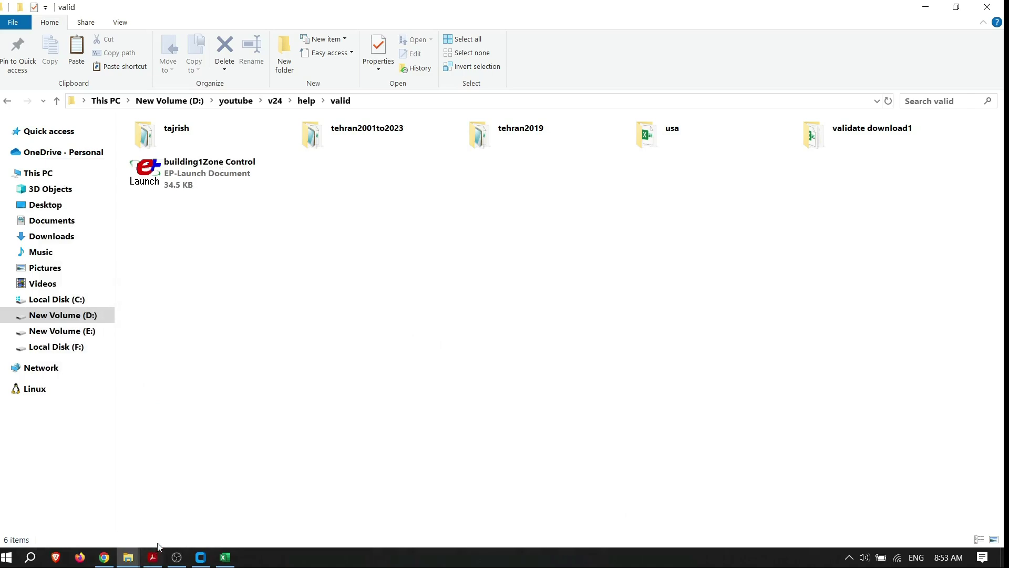
double_click(667, 136)
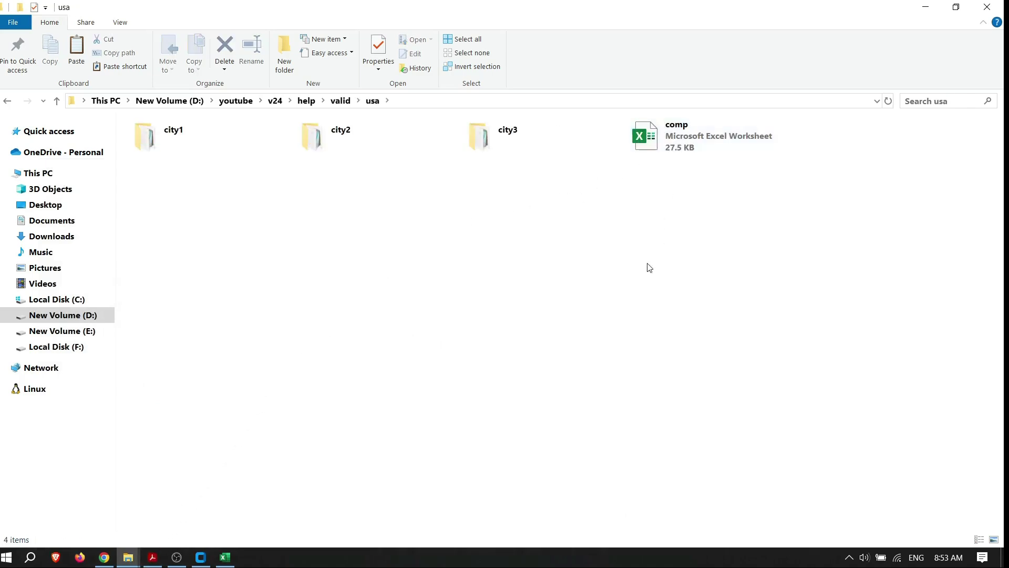
double_click(169, 137)
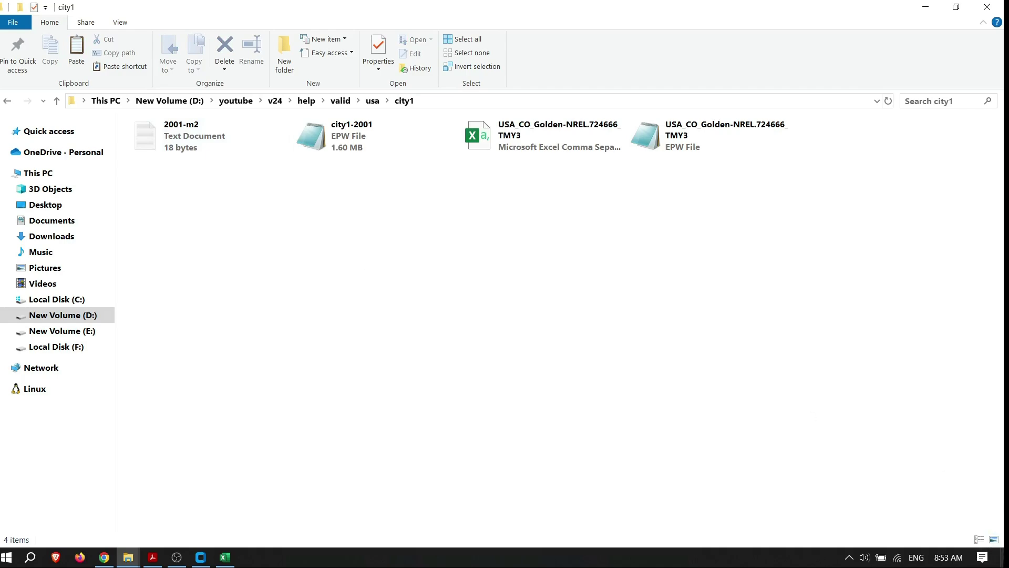
View the WeatherData folder inside EnergyPlusV8-0-0 on Local Disk (C:) in a new File Explorer window, closing it when done.
key("super+d")
left_click(20, 33)
double_click(19, 33)
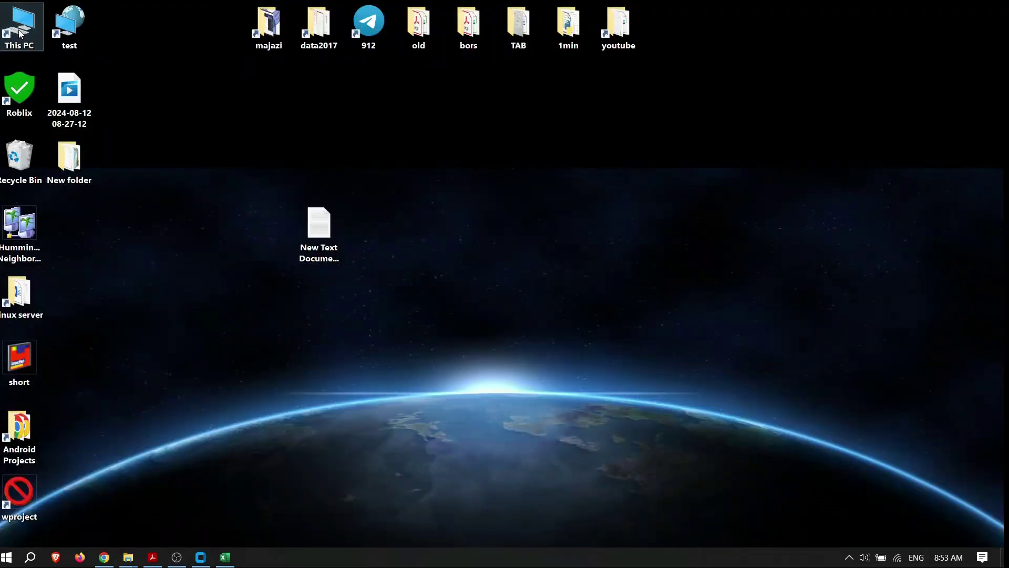
double_click(204, 163)
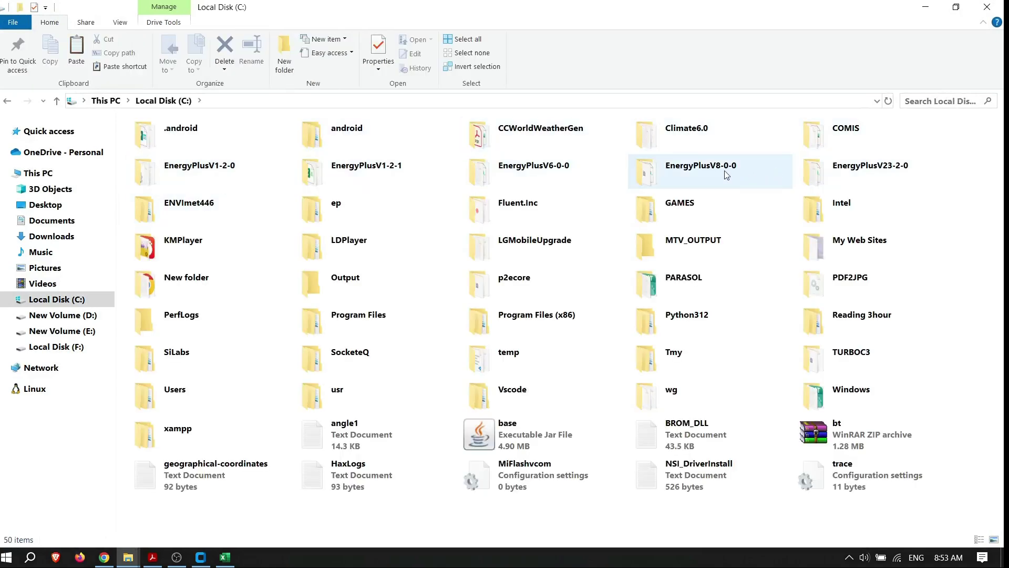
double_click(704, 172)
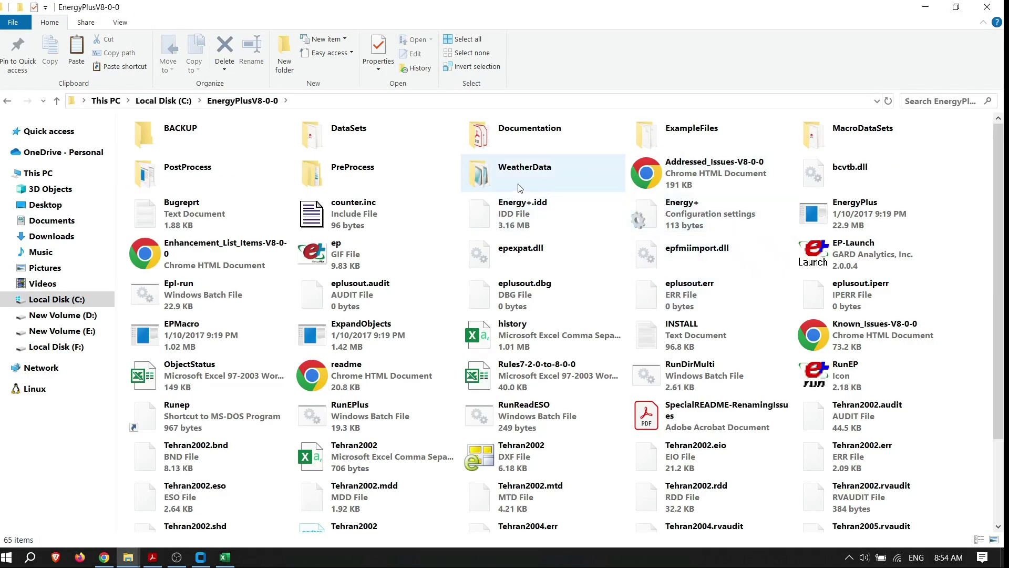
double_click(504, 177)
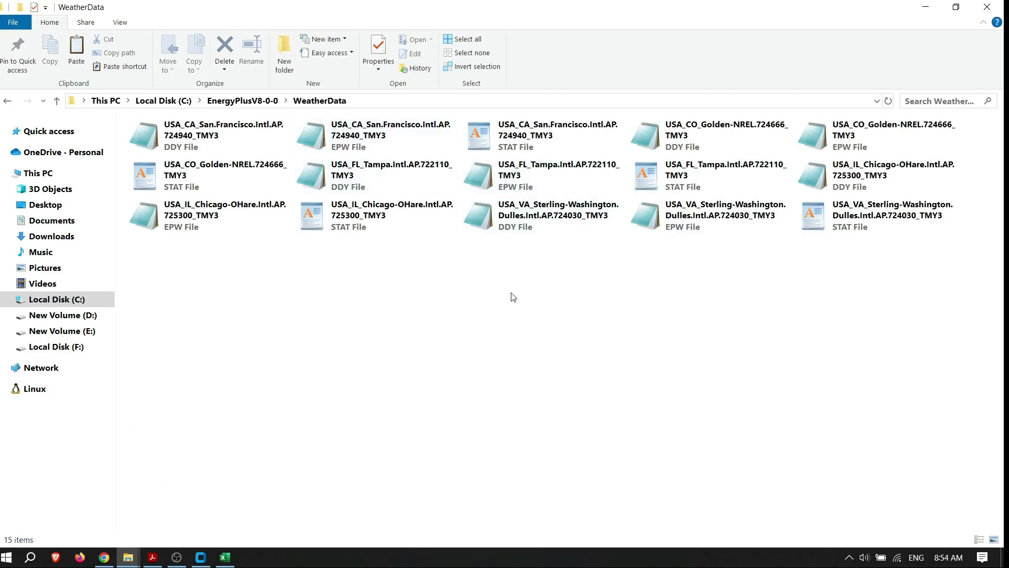
left_click(988, 7)
Return to the city1 folder and check the location name Denver in the USA_CO_Golden-NREL EPW file, closing Notepad when done.
mouse_move(129, 561)
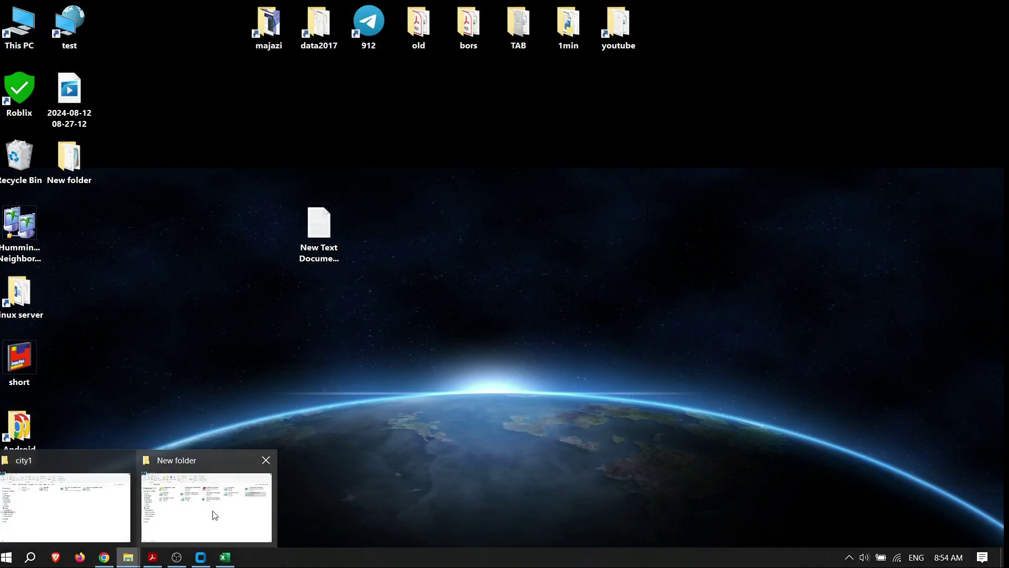
left_click(68, 513)
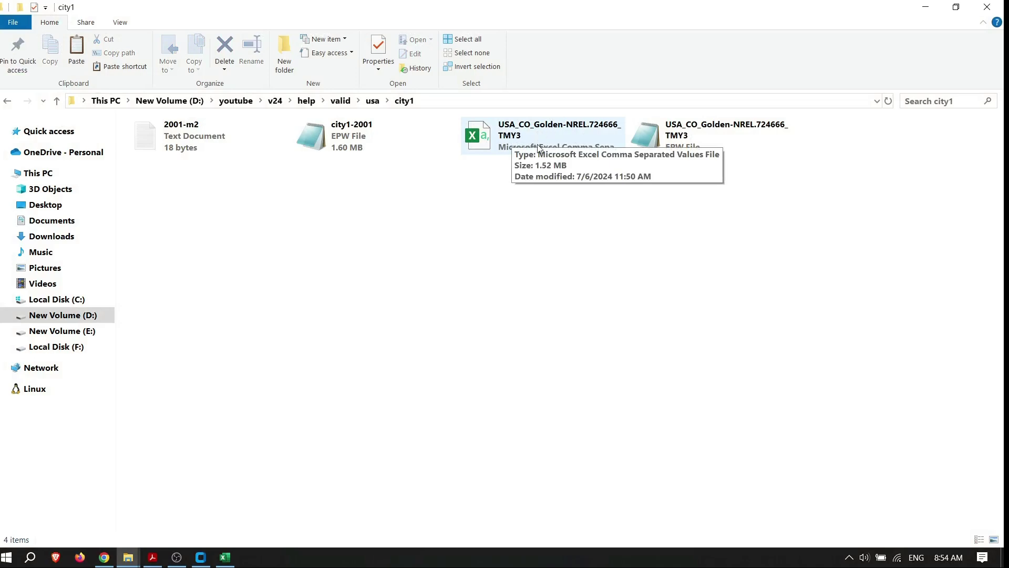
double_click(681, 141)
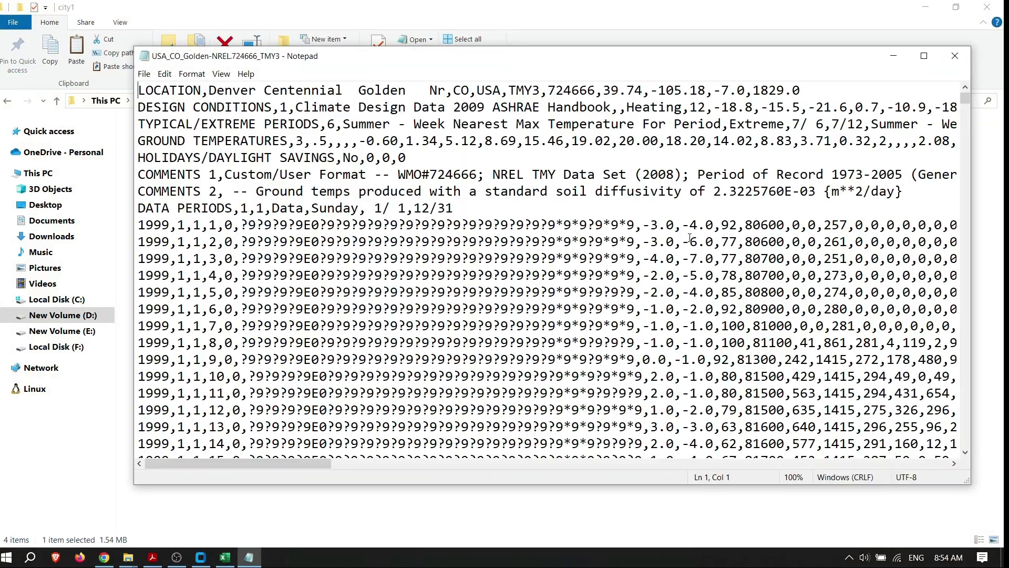
left_click_drag(210, 92, 256, 93)
left_click(954, 56)
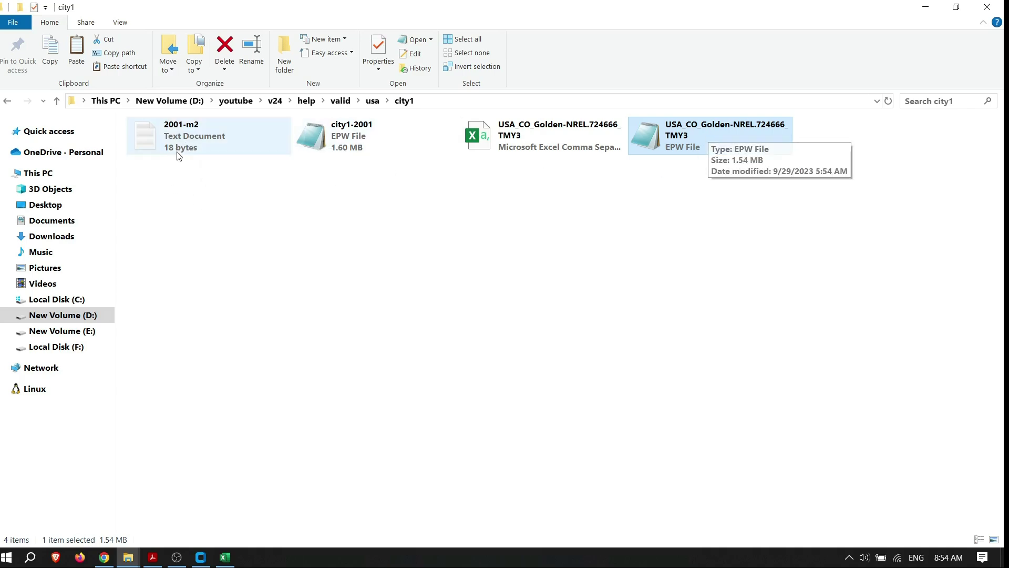
Go up to the usa folder and view the contents of the city2 and city3 folders.
left_click(56, 101)
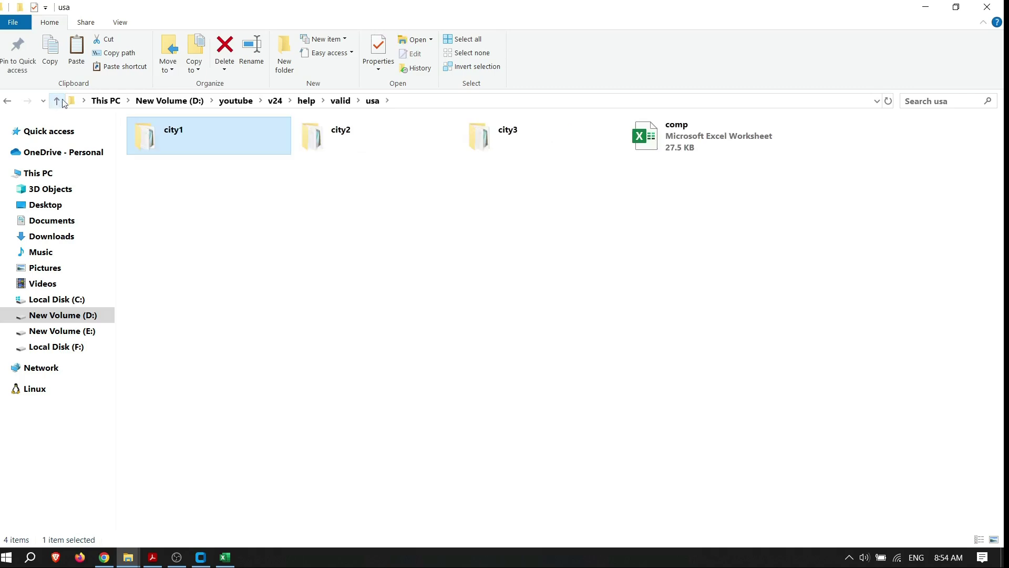
left_click(373, 143)
double_click(373, 143)
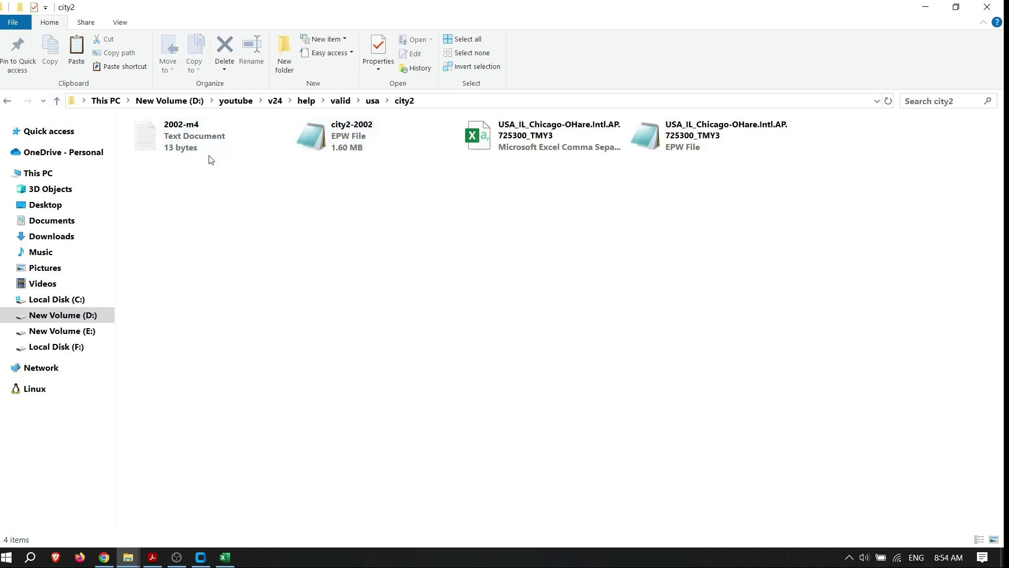
left_click(56, 100)
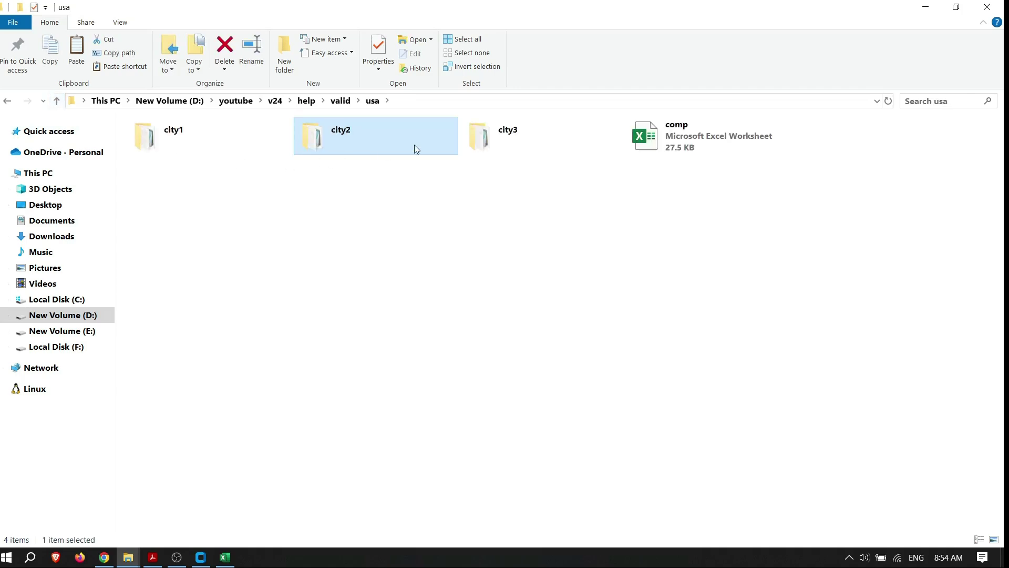
double_click(536, 142)
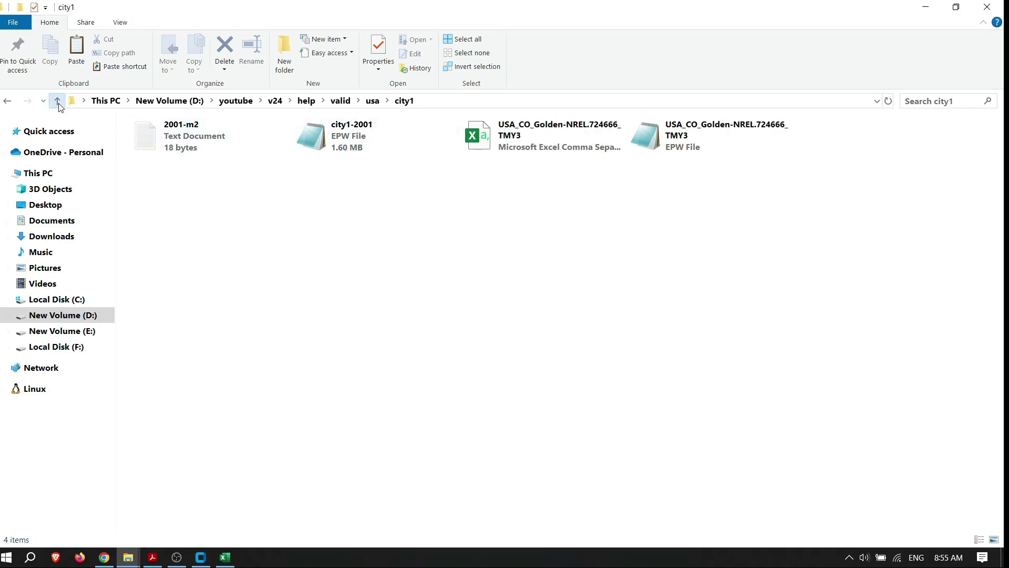
Look through the city2, city3 and city1 folders again, ending back in the usa folder.
left_click(56, 101)
double_click(351, 137)
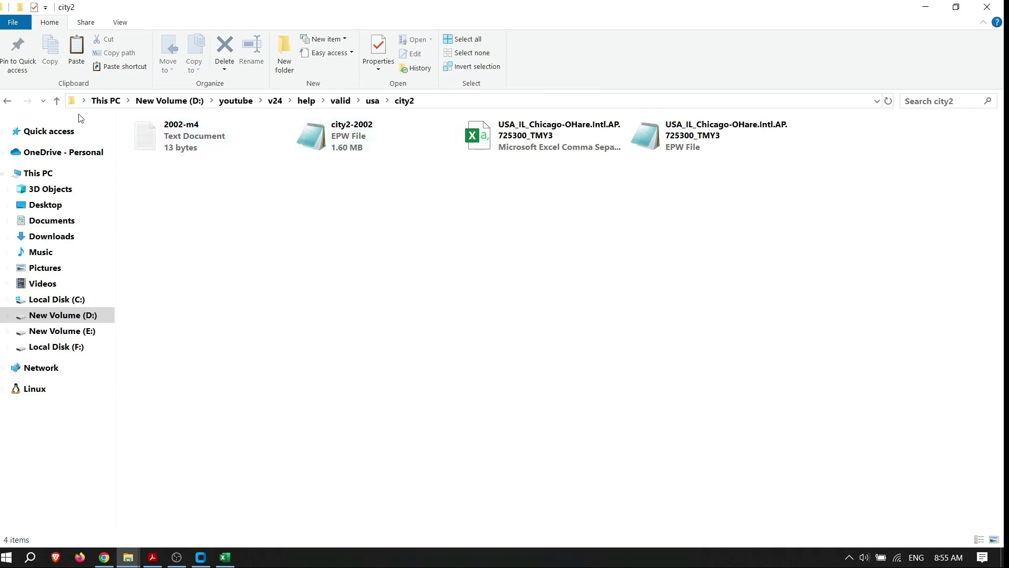
left_click(56, 100)
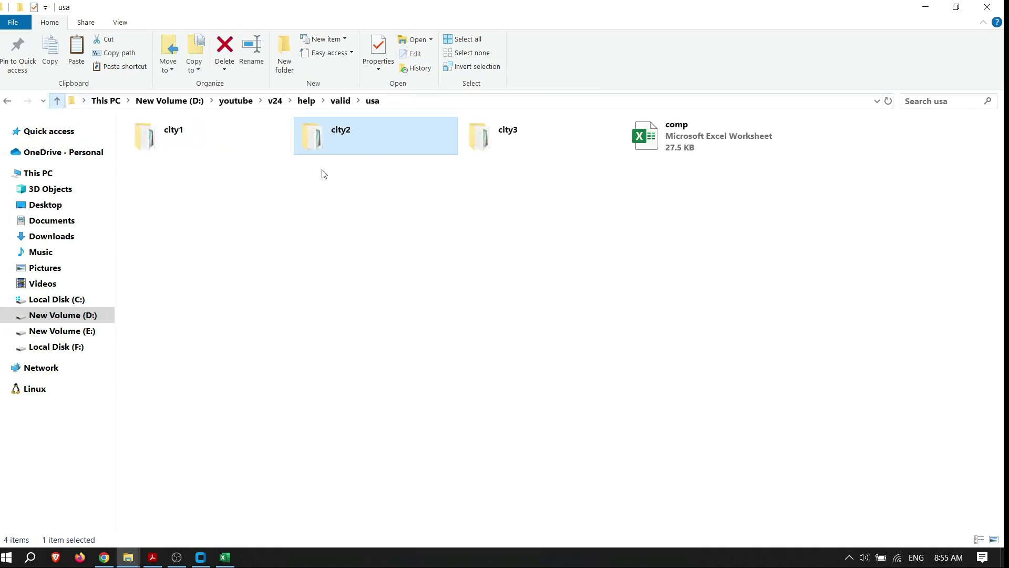
double_click(515, 143)
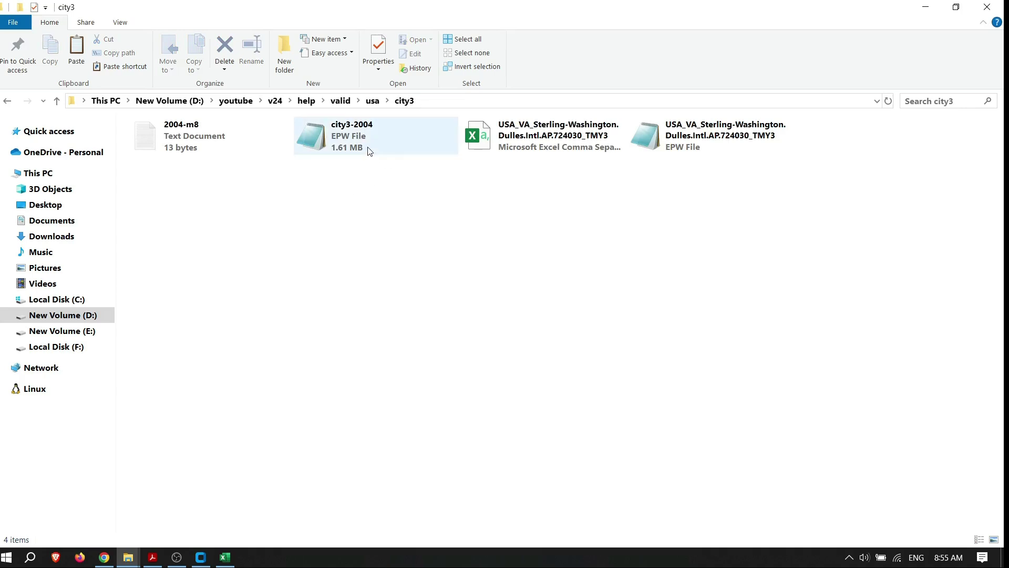
left_click(58, 101)
double_click(331, 150)
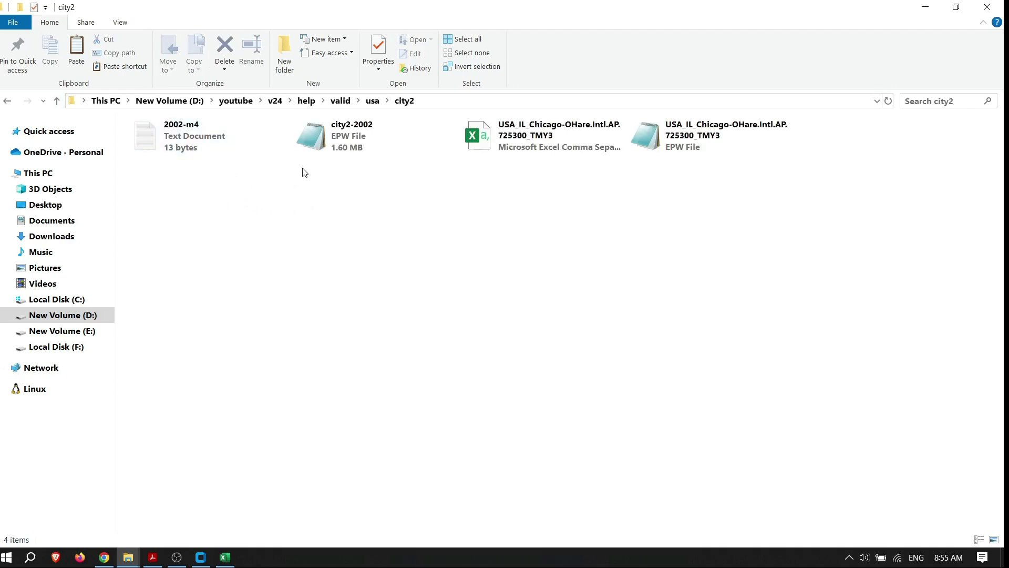
left_click(57, 101)
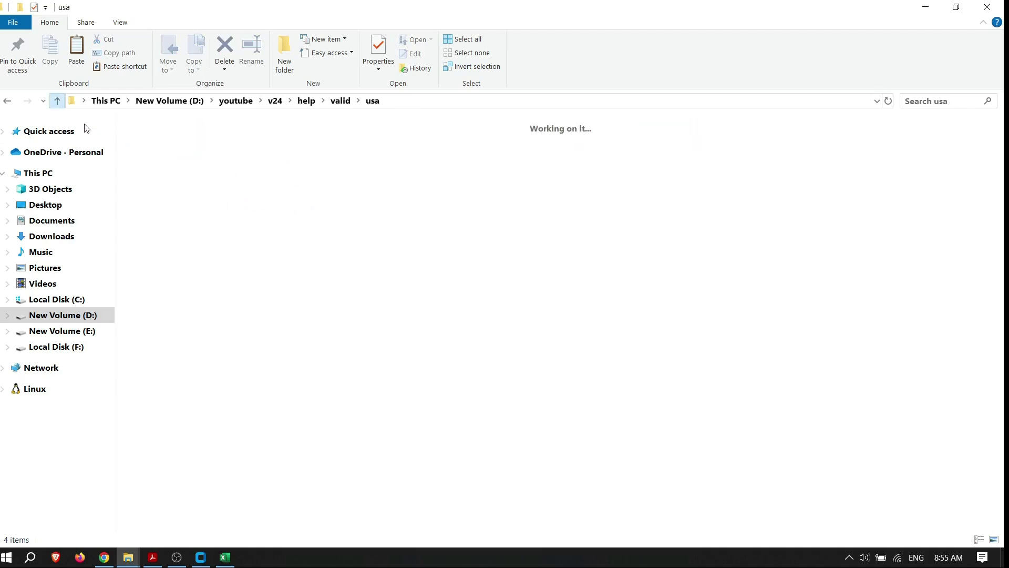
double_click(170, 142)
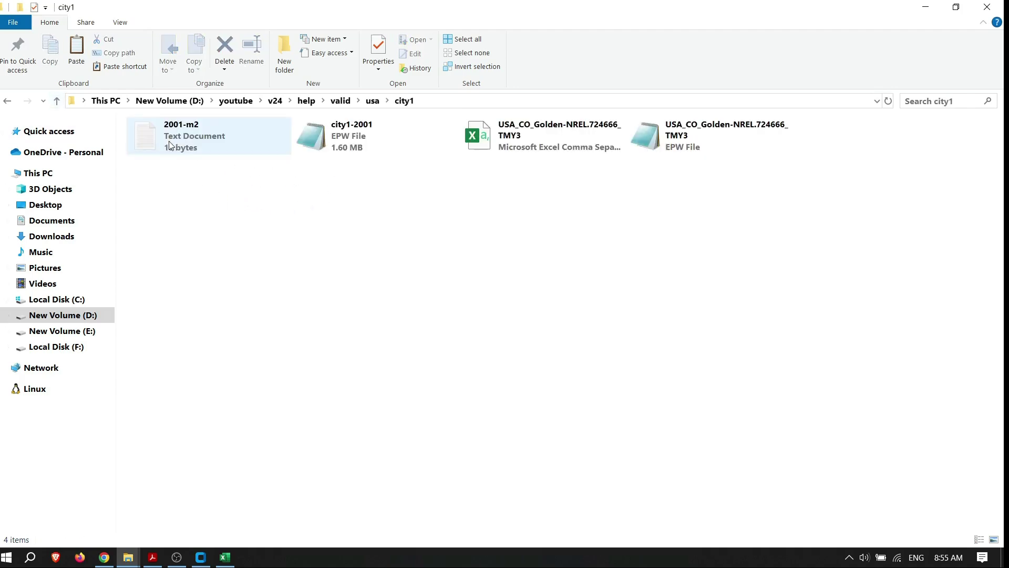
left_click(58, 102)
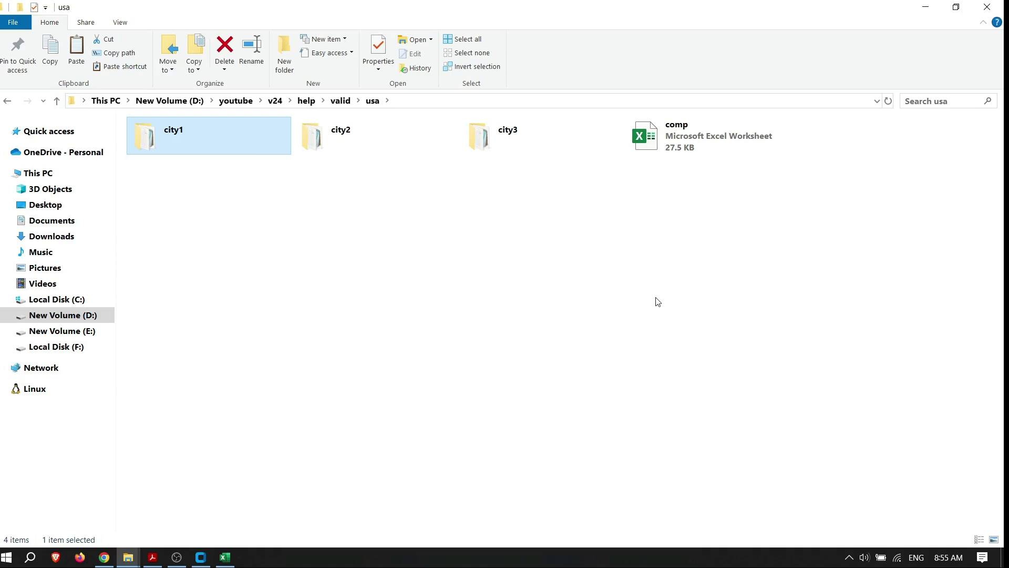
Open the comp workbook and examine its tables and the cooling, total and heating charts comparing real with created data.
double_click(654, 151)
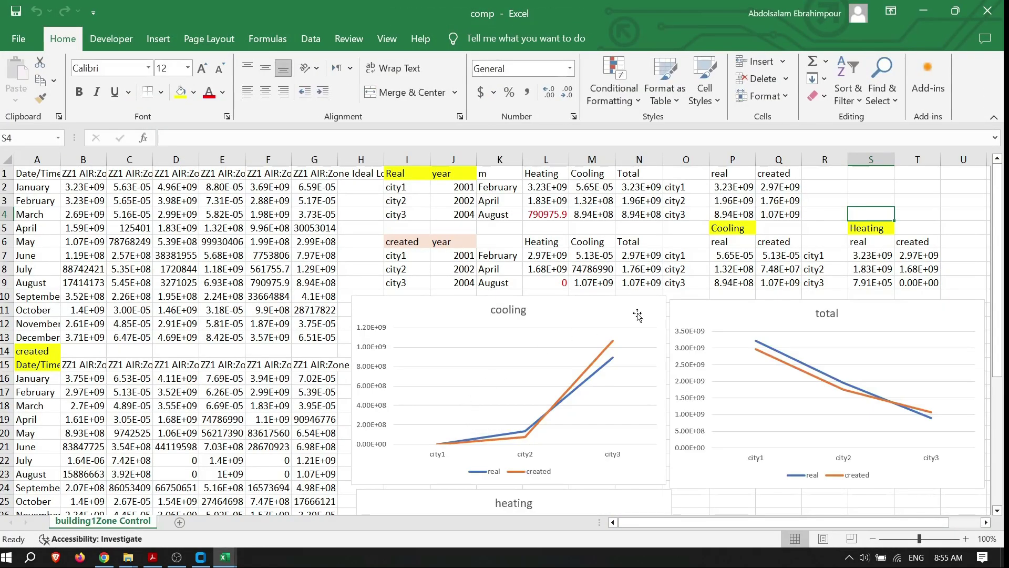
scroll(697, 371, "down", 4)
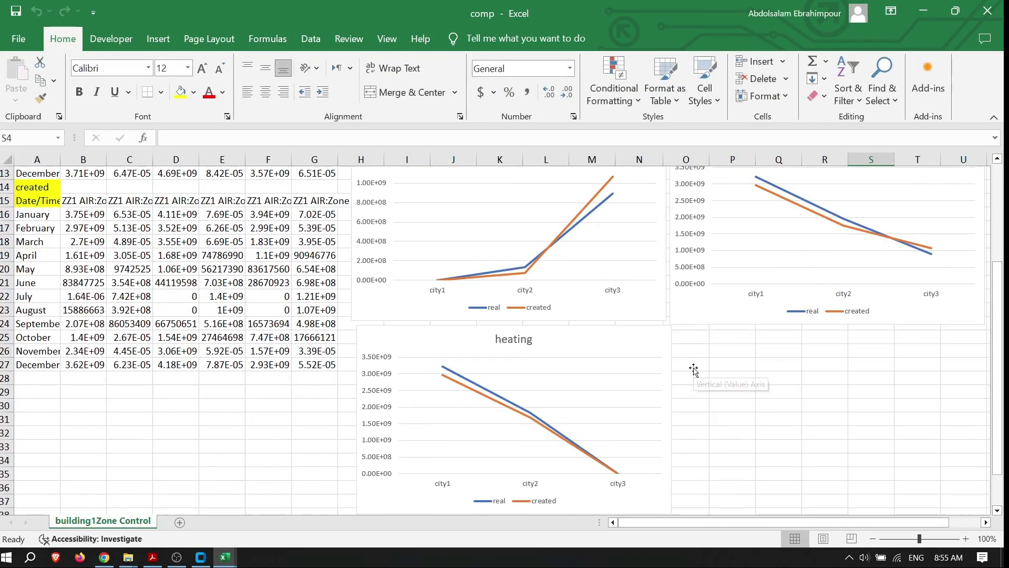
scroll(694, 368, "up", 1)
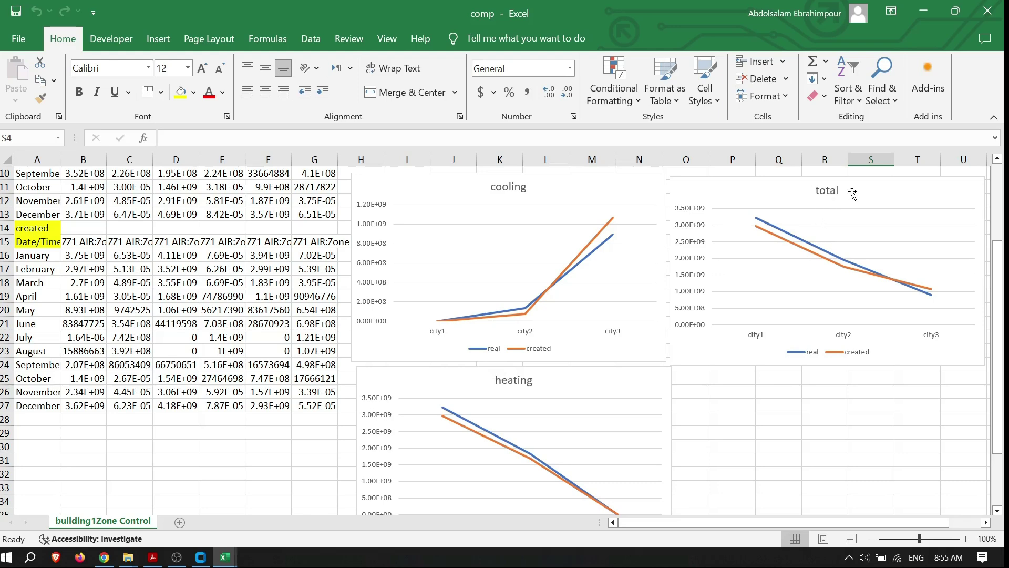
scroll(691, 431, "down", 3)
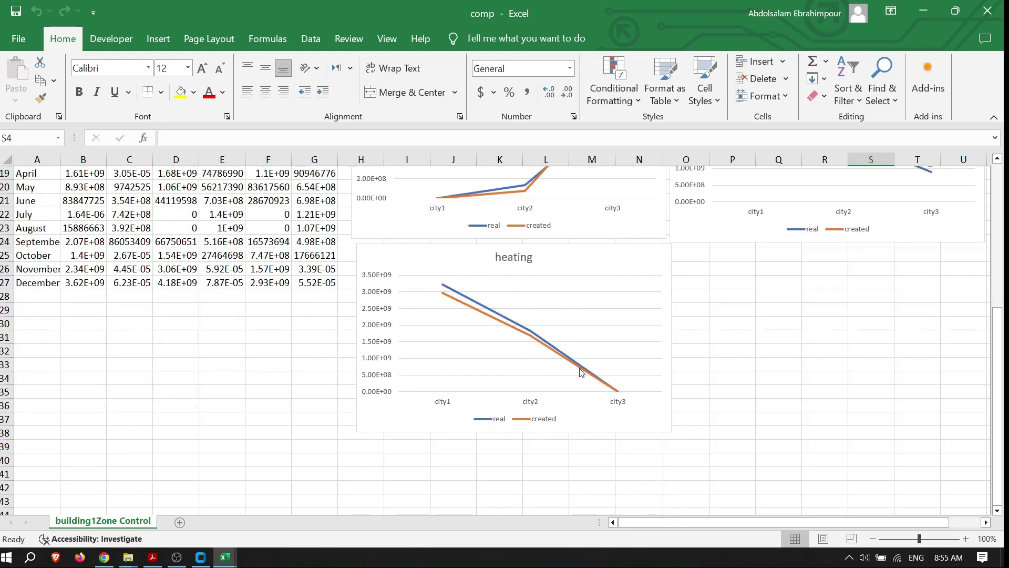
scroll(738, 415, "up", 5)
scroll(738, 417, "up", 1)
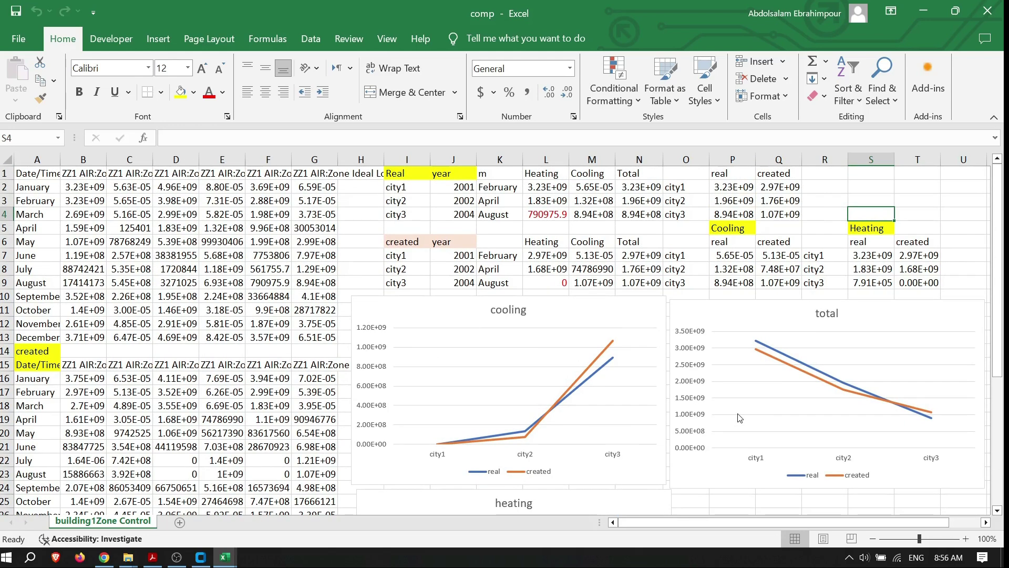
scroll(739, 417, "down", 4)
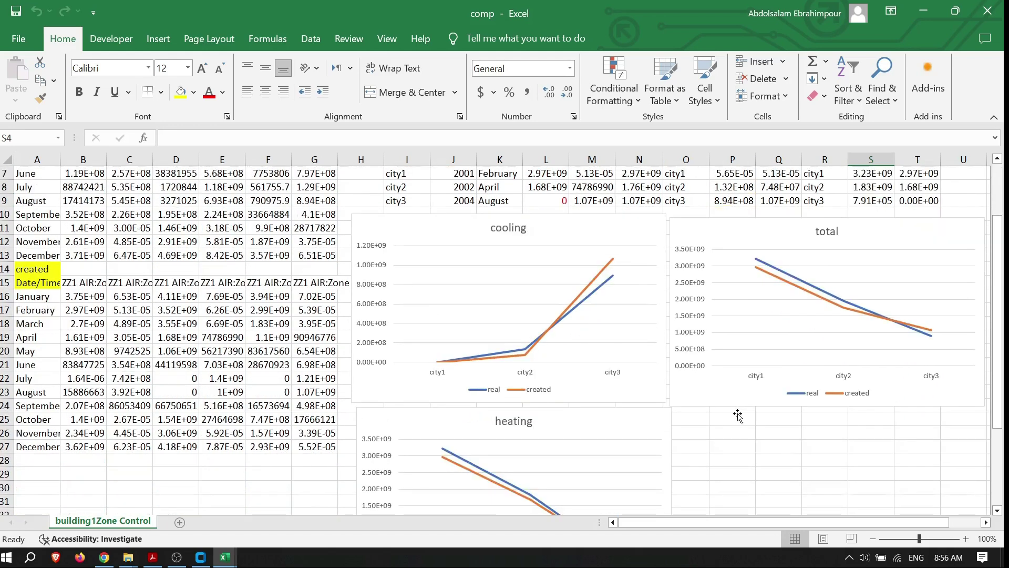
scroll(738, 416, "down", 1)
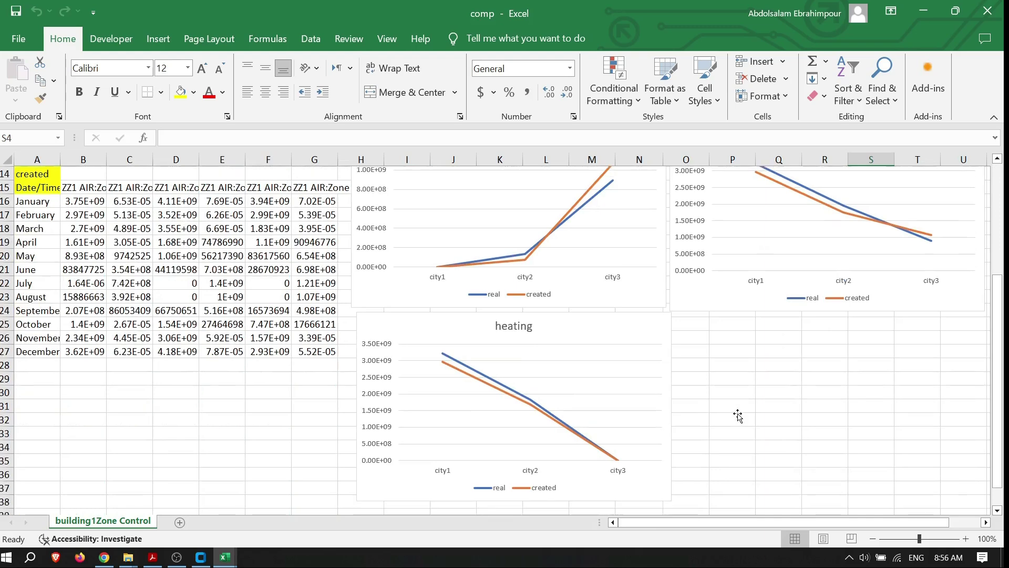
scroll(738, 417, "up", 5)
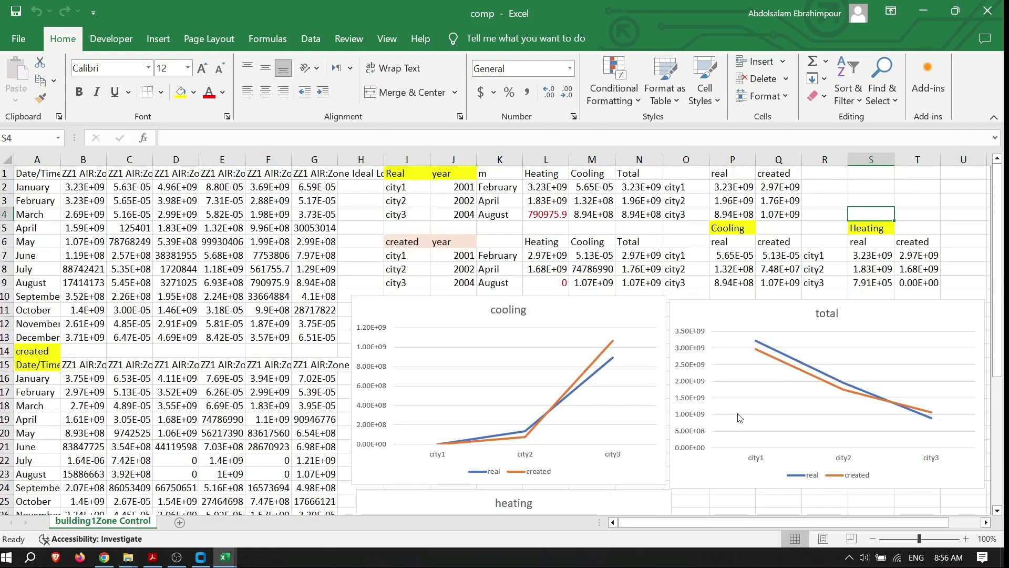
Close the comp and USA_VA_Sterling-Washington.DullesEPLus workbooks and switch to txt24.pdf in Acrobat.
left_click(987, 10)
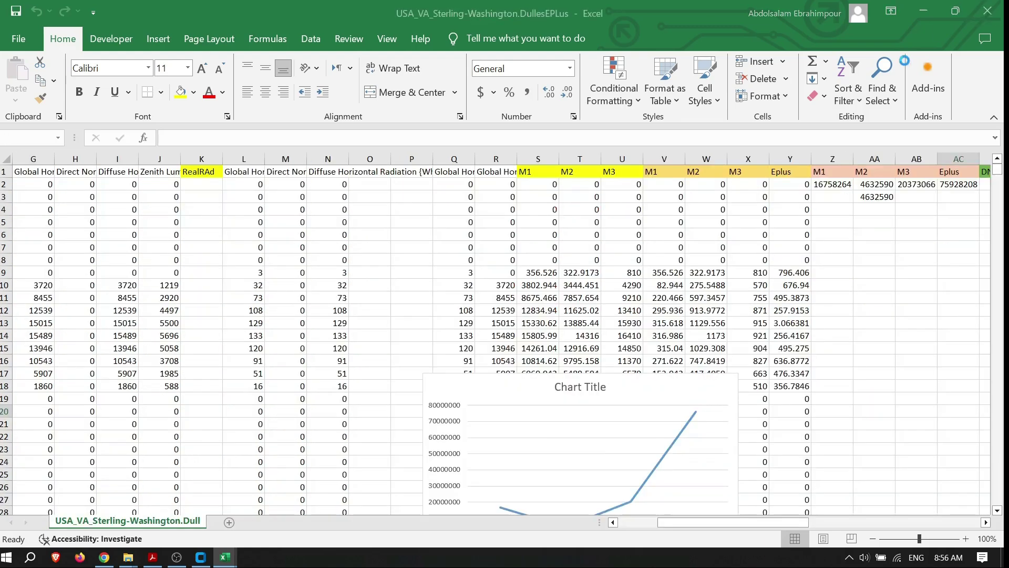
left_click(987, 11)
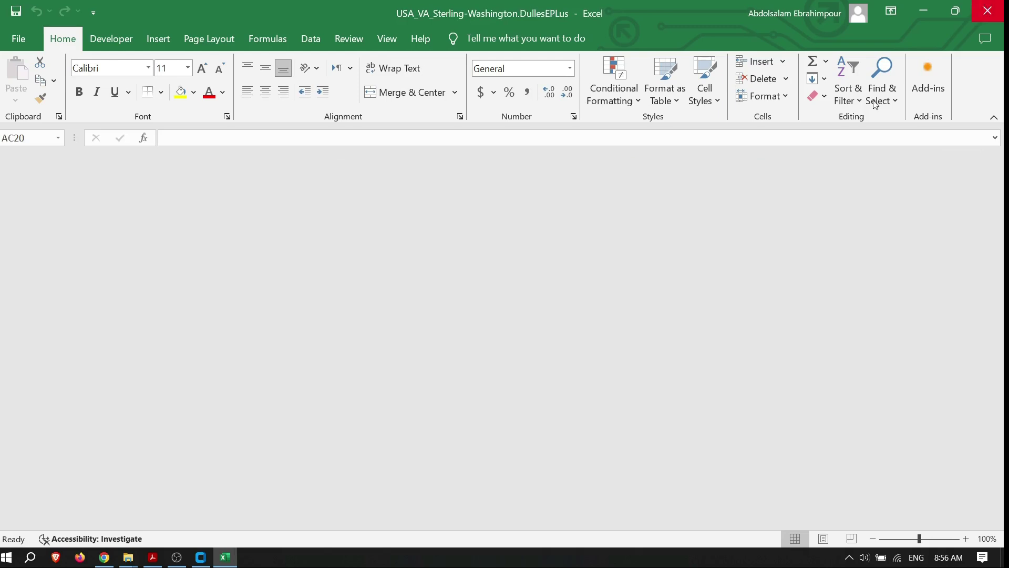
left_click(153, 556)
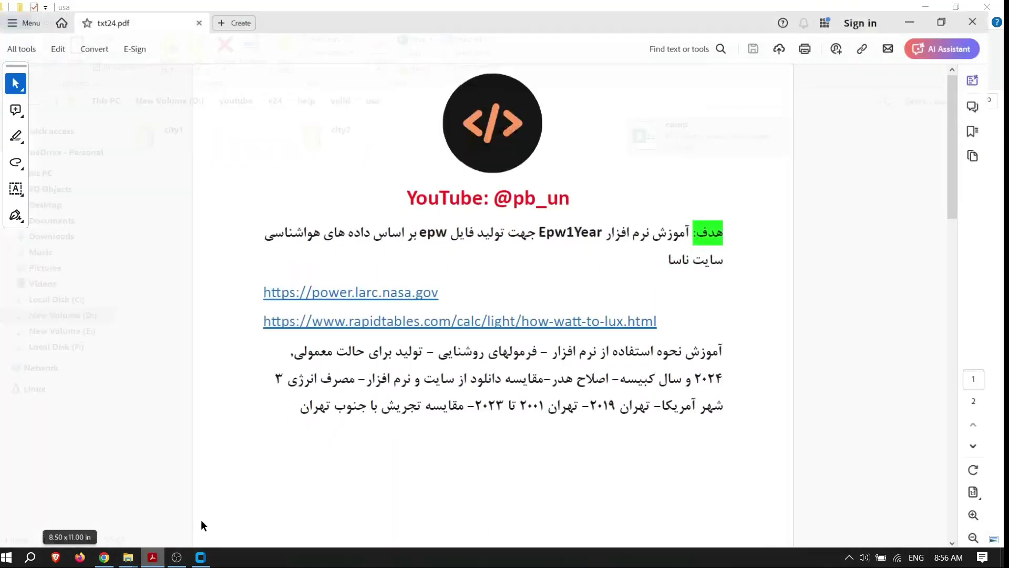
Return to the usa folder in File Explorer, go up to valid, and open the tehran2019 folder.
mouse_move(129, 561)
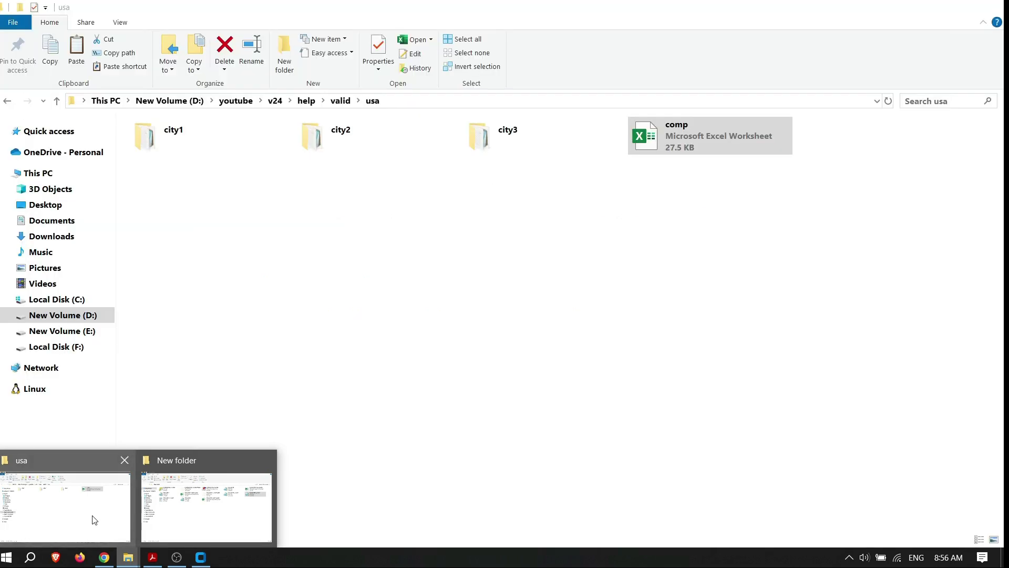
left_click(95, 520)
left_click(56, 101)
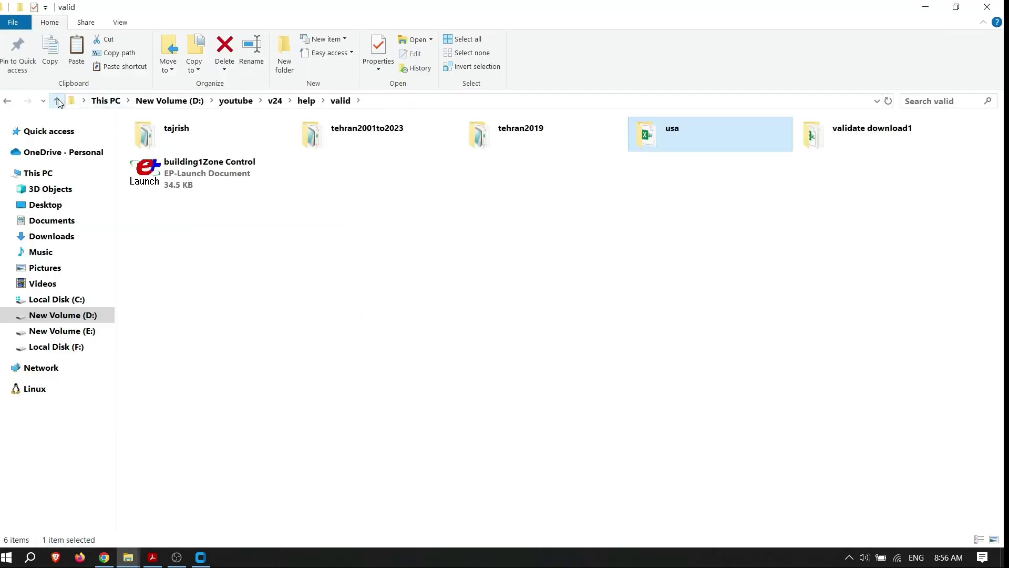
double_click(513, 135)
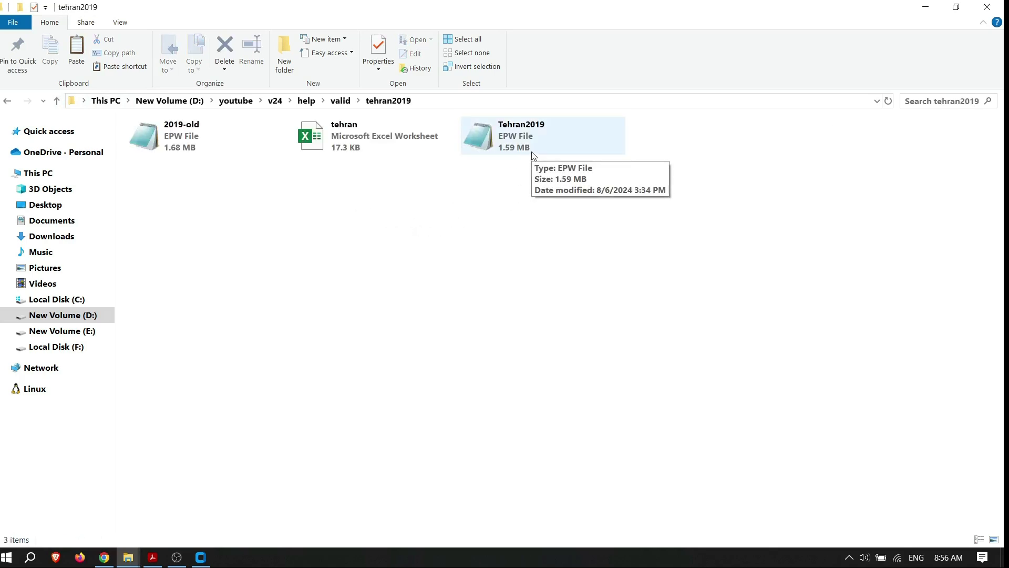
View the 2019-old EPW file in Notepad, close it, and select the tehran workbook.
double_click(188, 134)
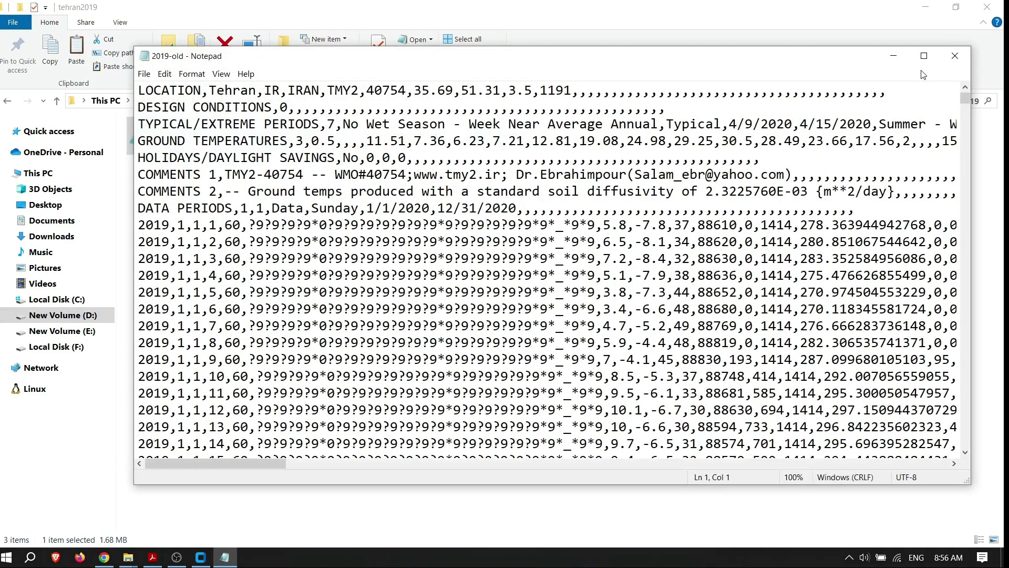
left_click(955, 55)
left_click(354, 147)
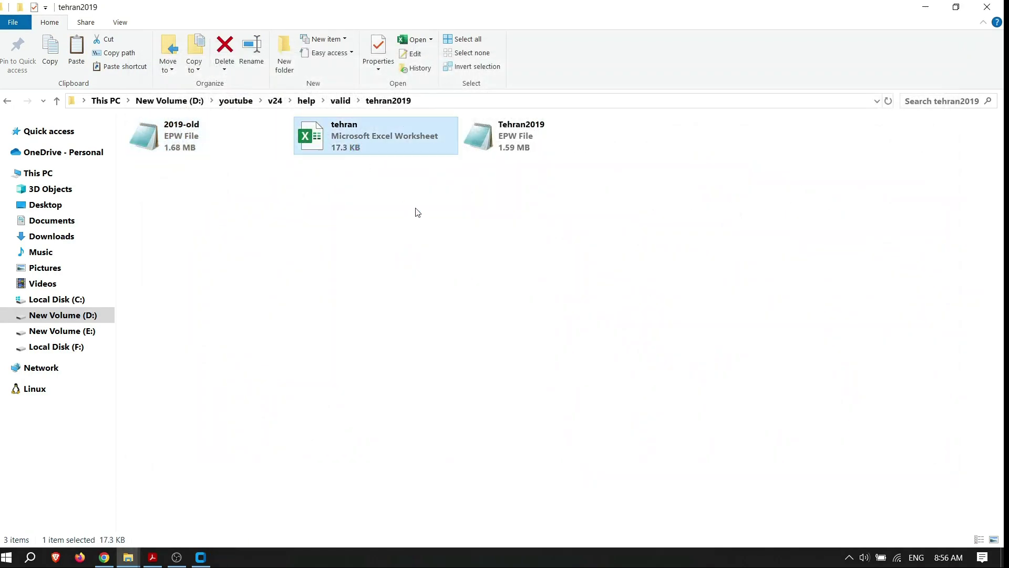
Open the tehran workbook, compare its old and nasa-new monthly energy columns with the chart, and close it.
key("Return")
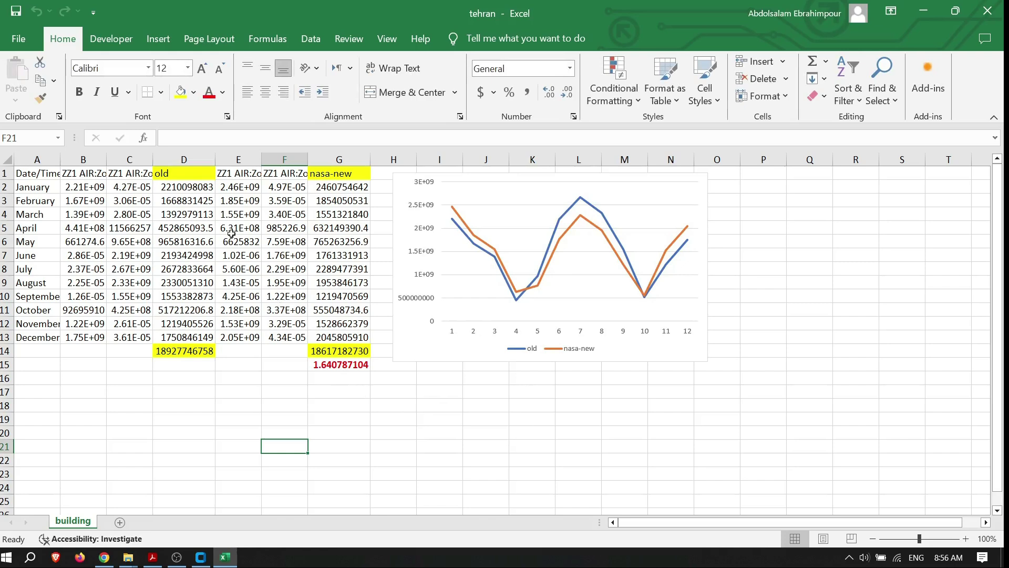
left_click(184, 177)
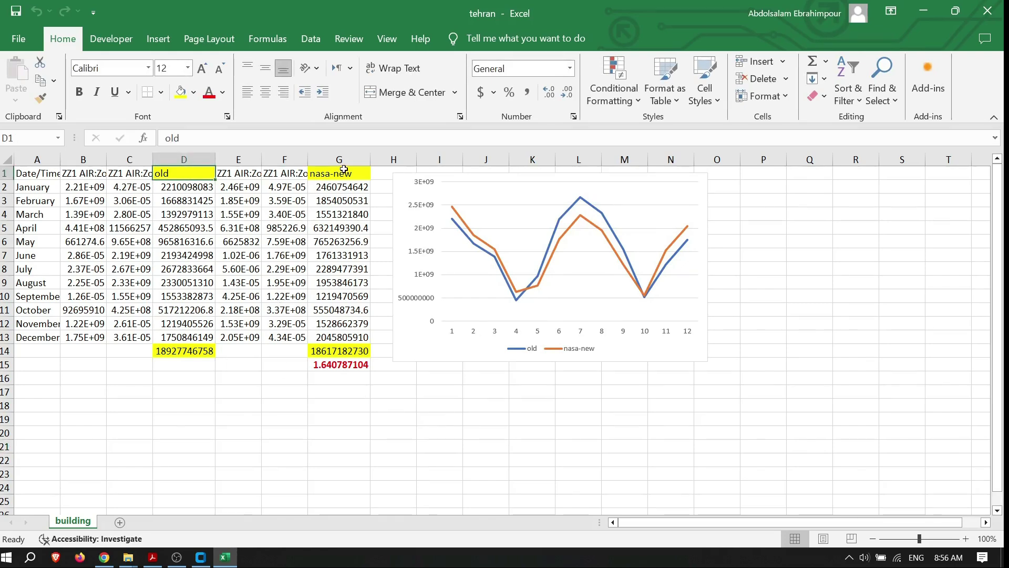
left_click(344, 174)
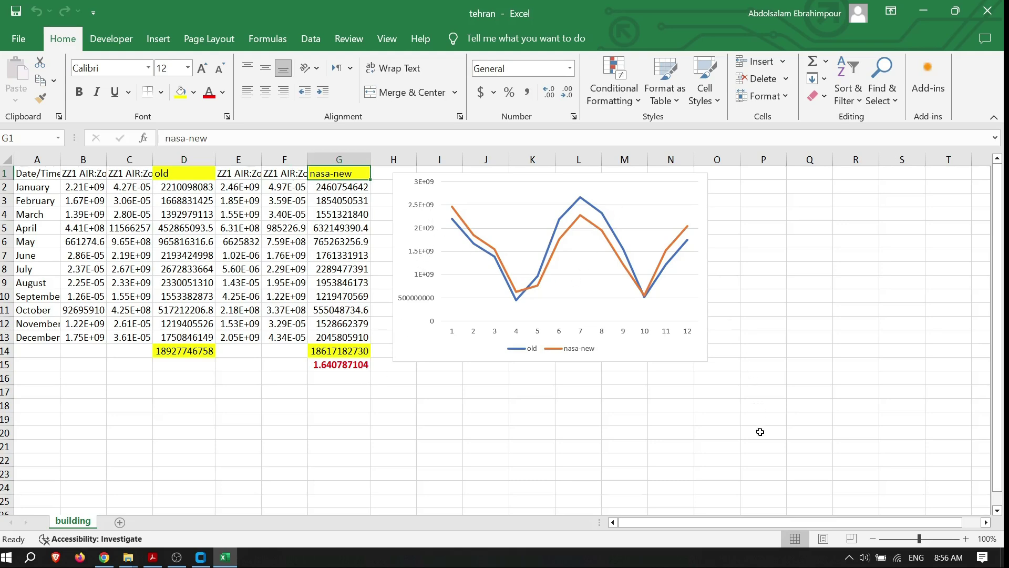
left_click(987, 10)
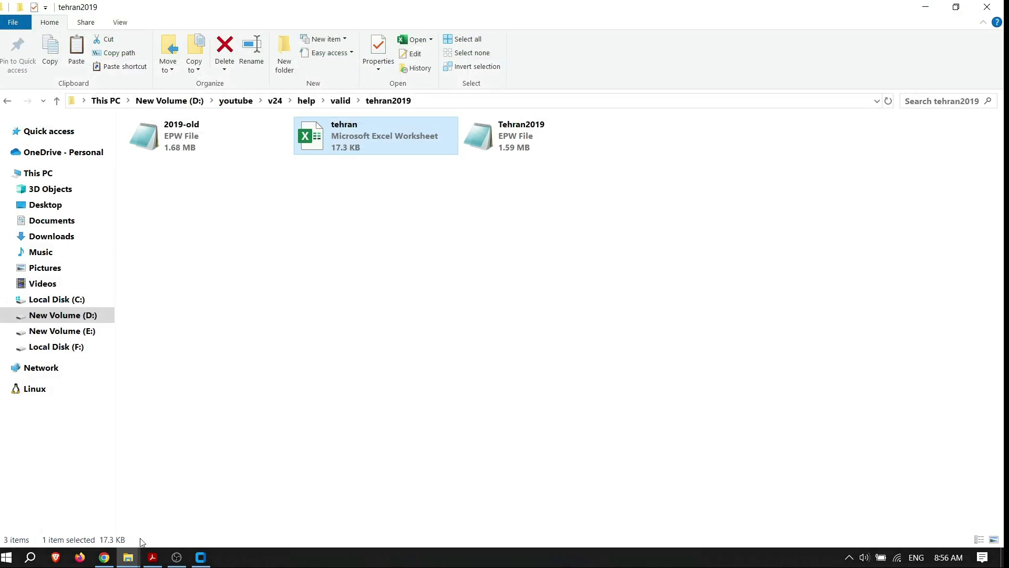
Select the Tehran 2001 to 2023 topic in txt24.pdf in Acrobat, and open the tehran2001to2023 folder in File Explorer.
left_click(152, 558)
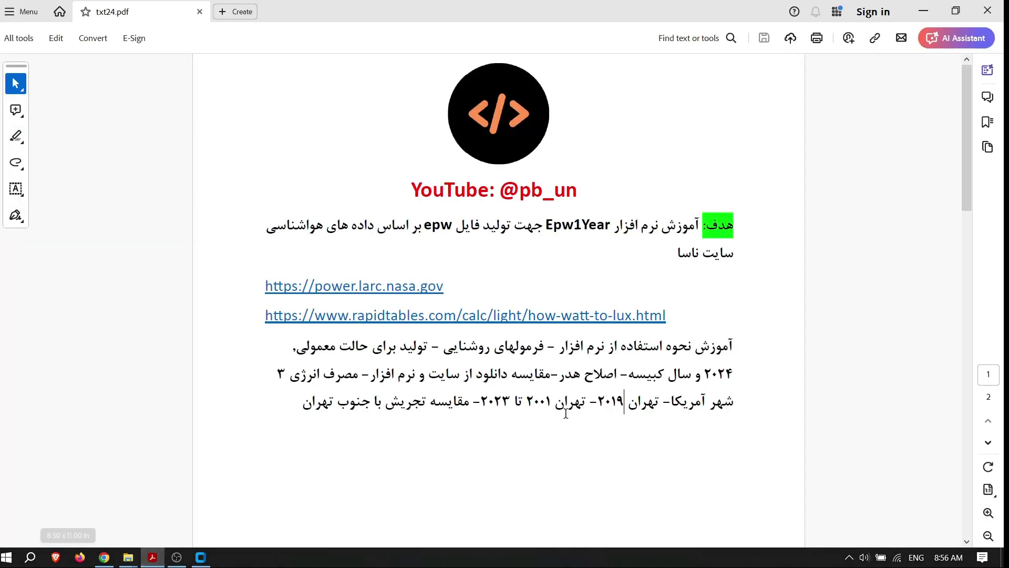
left_click_drag(586, 401, 490, 400)
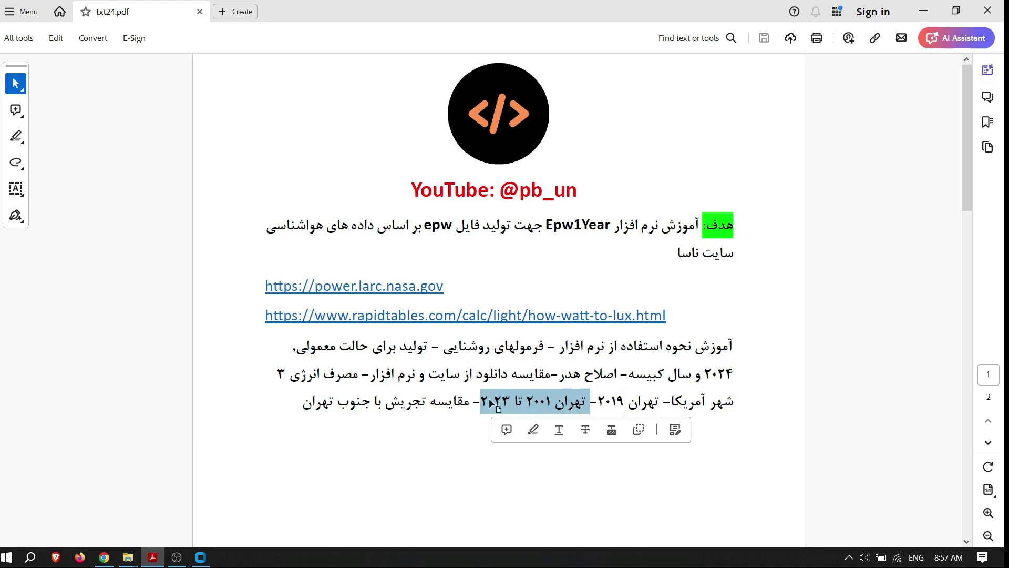
left_click(148, 561)
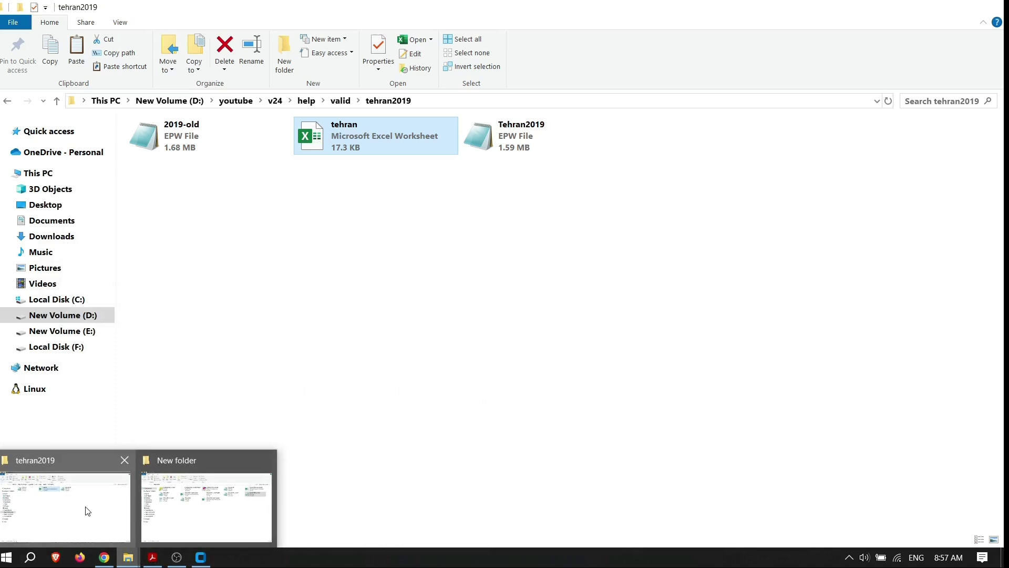
left_click(88, 511)
left_click(56, 100)
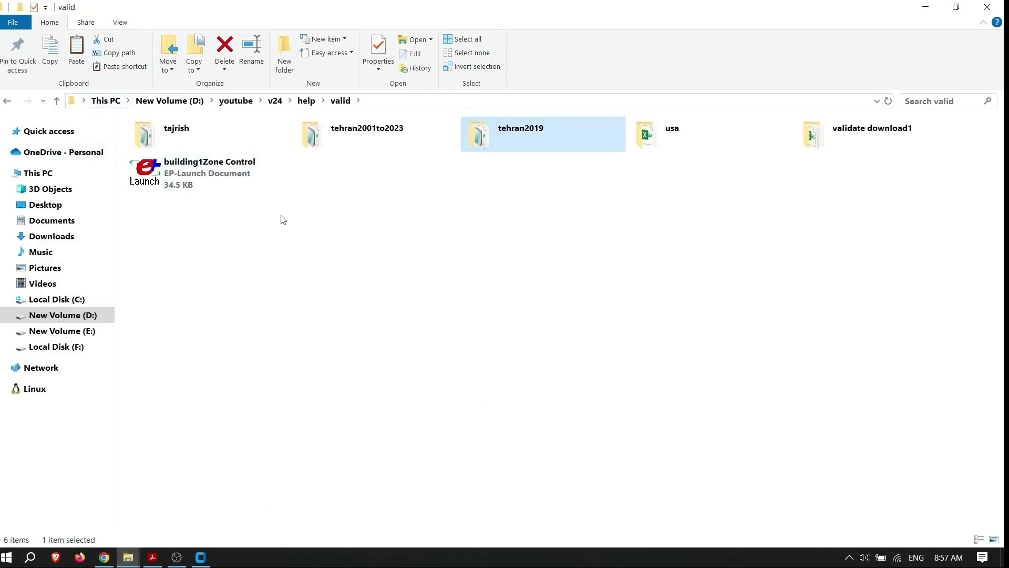
double_click(336, 135)
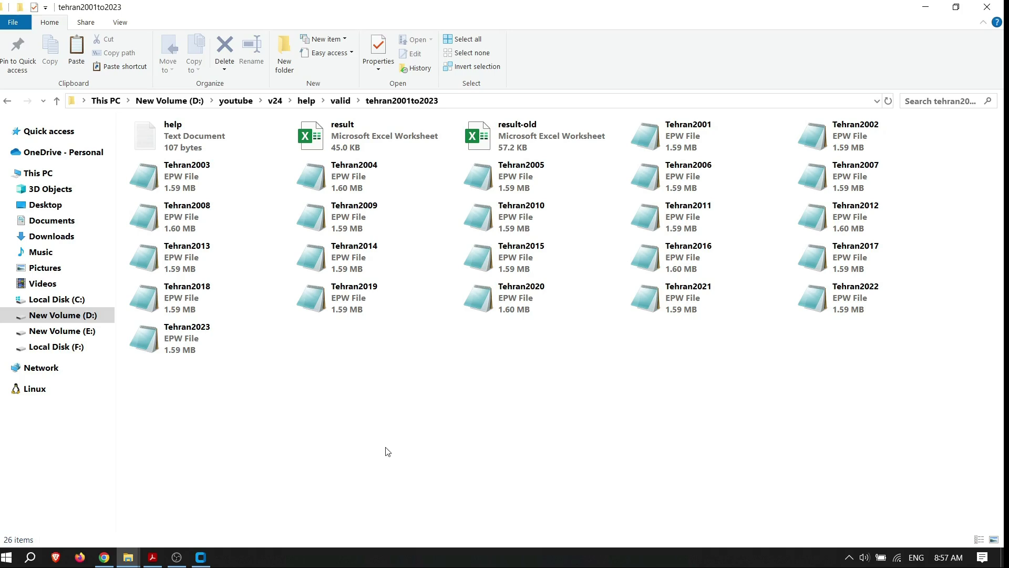
Open the result workbook and check the year ranges of the NASA data and the old data.
double_click(332, 133)
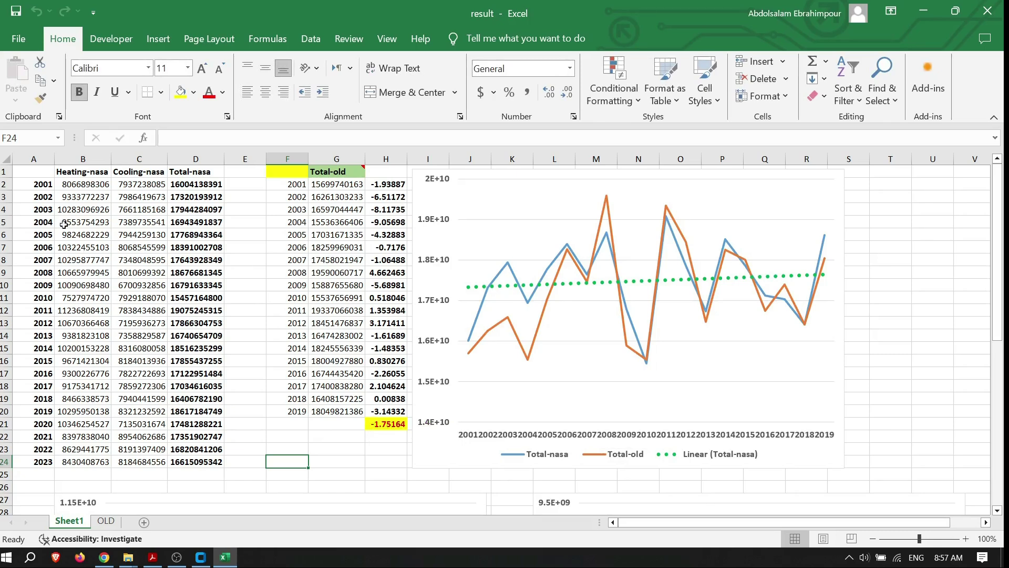
left_click(43, 184)
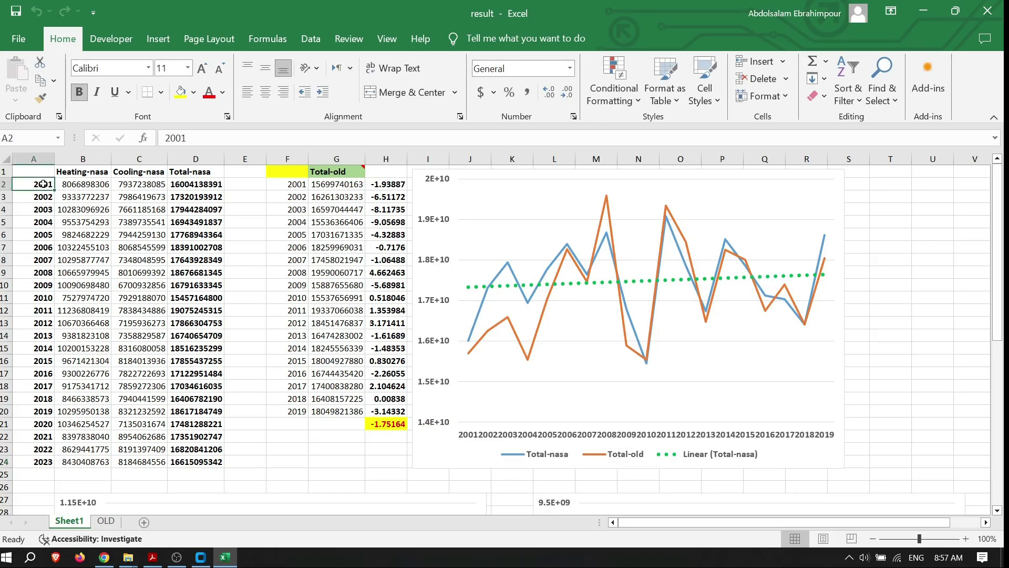
left_click(49, 460)
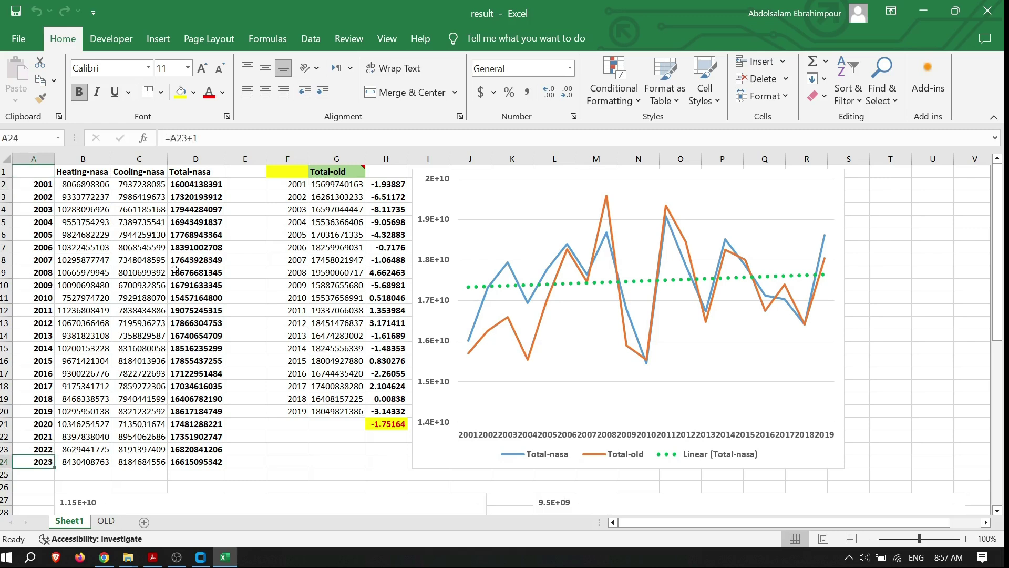
left_click(287, 187)
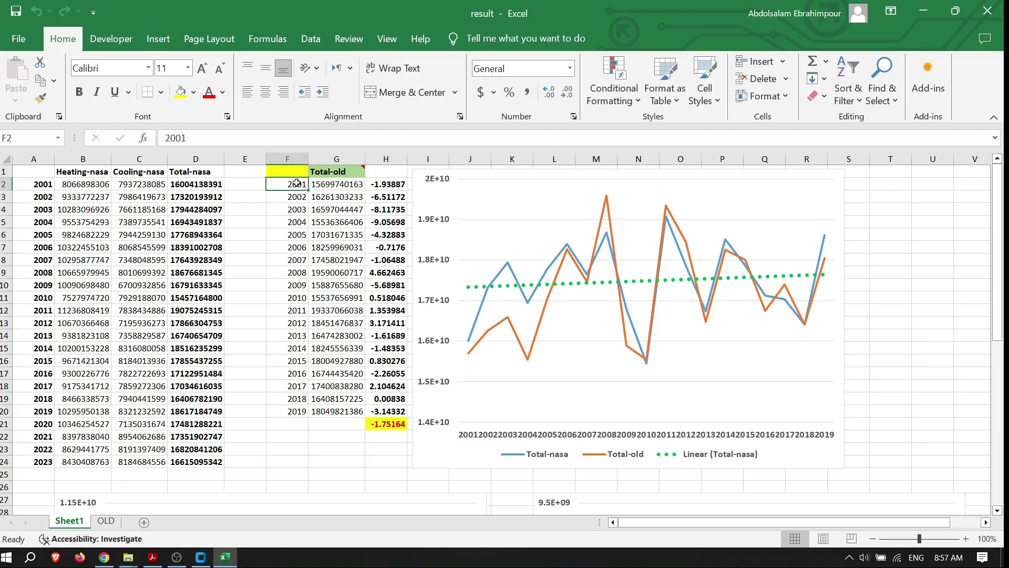
left_click(296, 415)
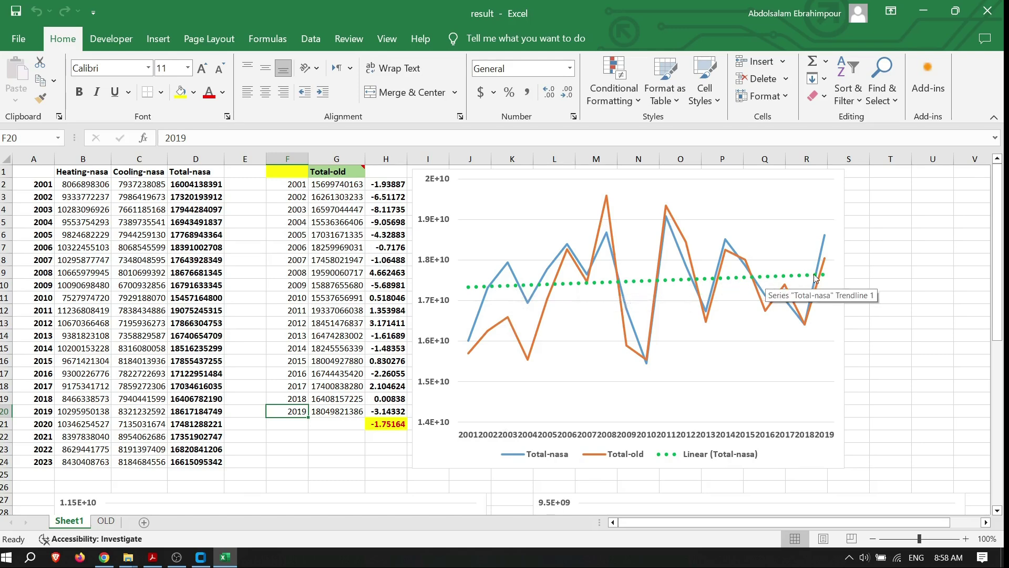
Examine the total, heating and cooling energy charts with their trendlines, and close the result workbook.
scroll(688, 328, "down", 8)
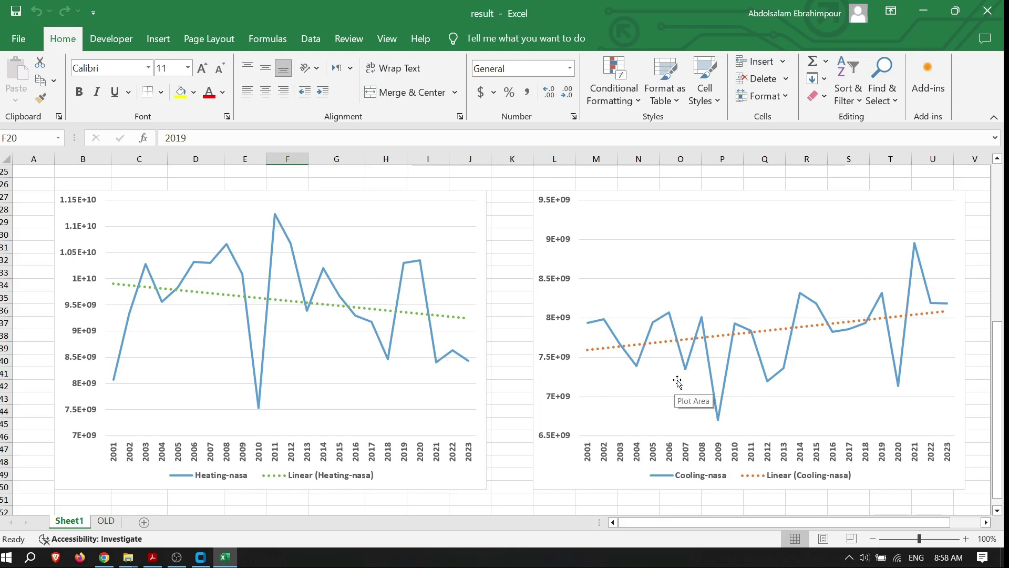
scroll(676, 383, "up", 8)
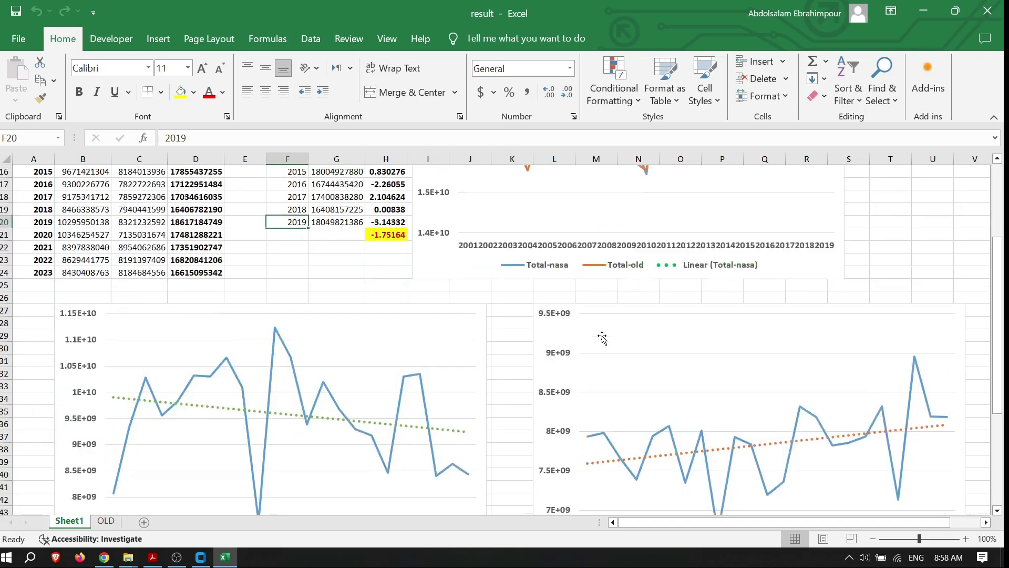
scroll(601, 339, "down", 9)
scroll(662, 339, "up", 9)
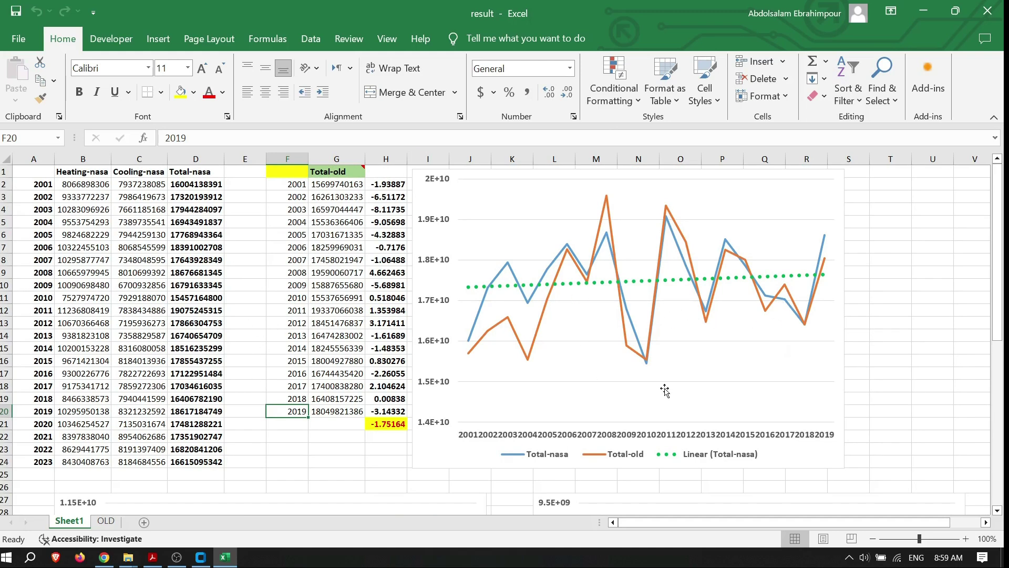
scroll(666, 390, "down", 9)
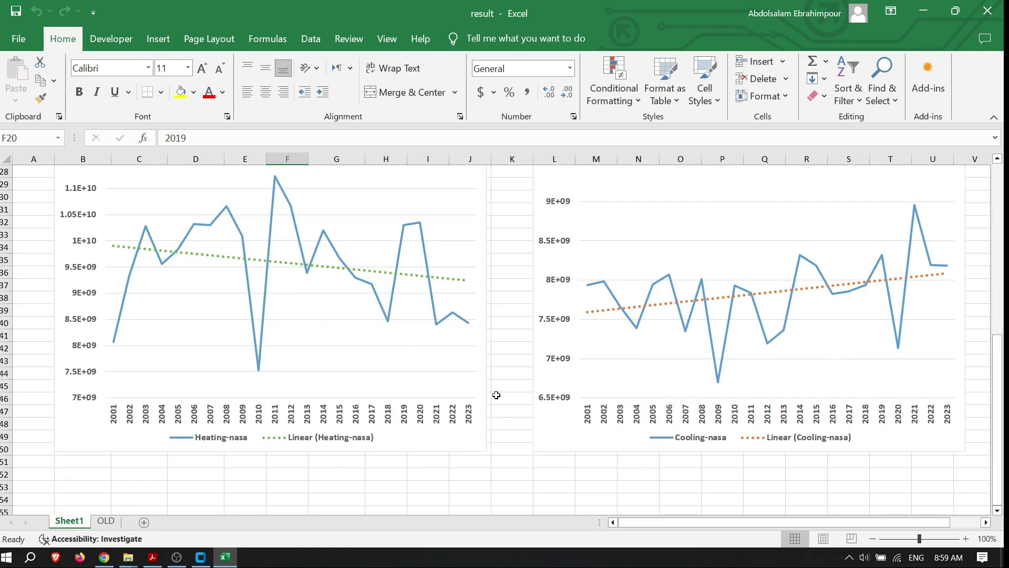
scroll(459, 385, "up", 9)
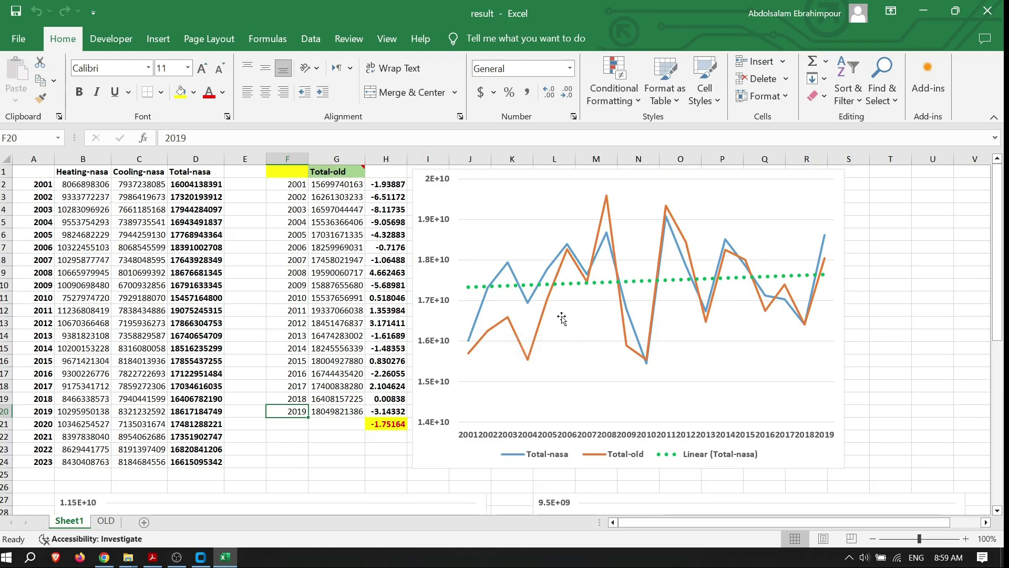
left_click(987, 13)
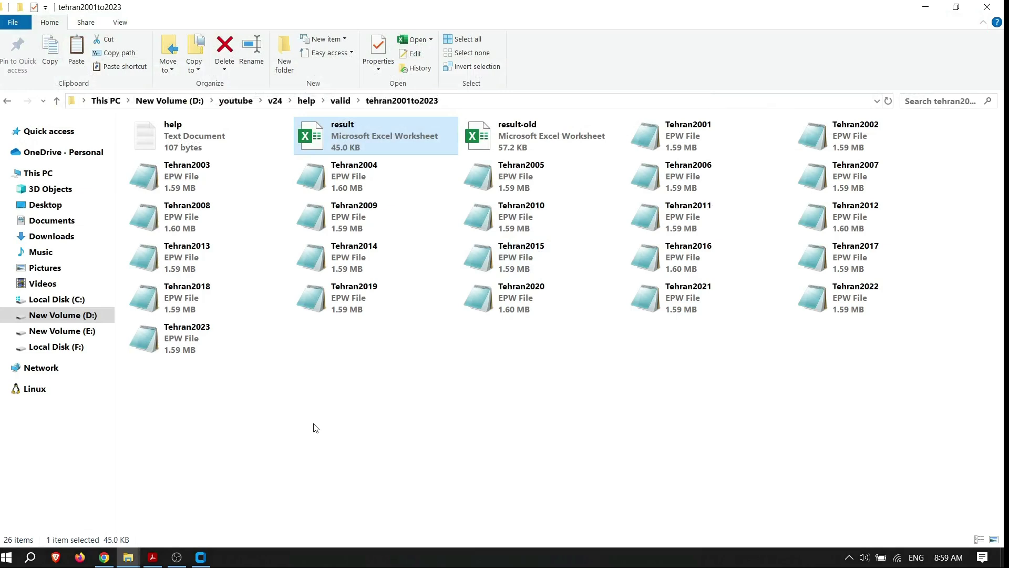
Switch to the Epw1Year window, set the year to 1900, try to run the EPW generation, and dismiss the message.
left_click(201, 556)
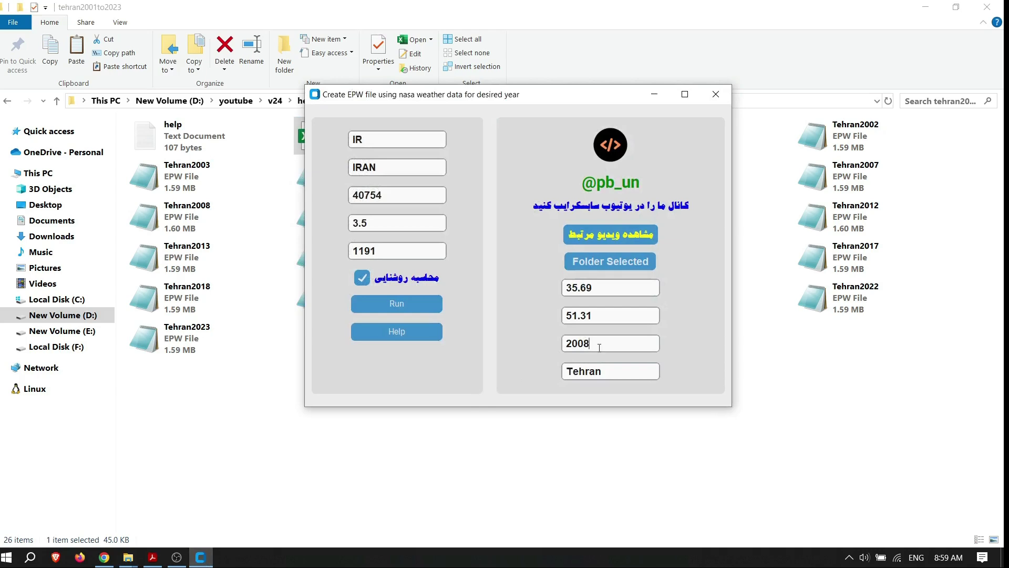
type("1900")
left_click(420, 308)
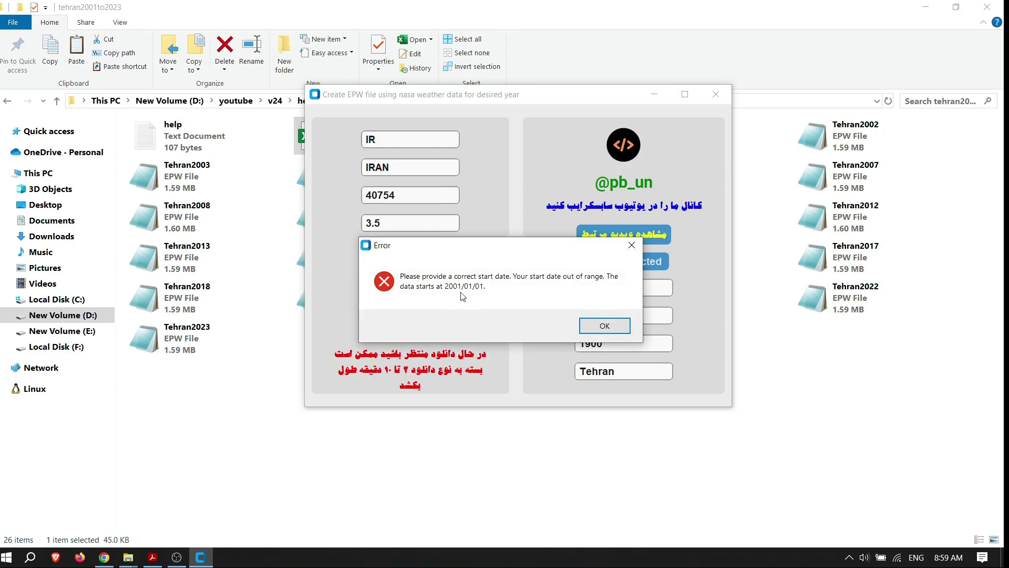
left_click(620, 251)
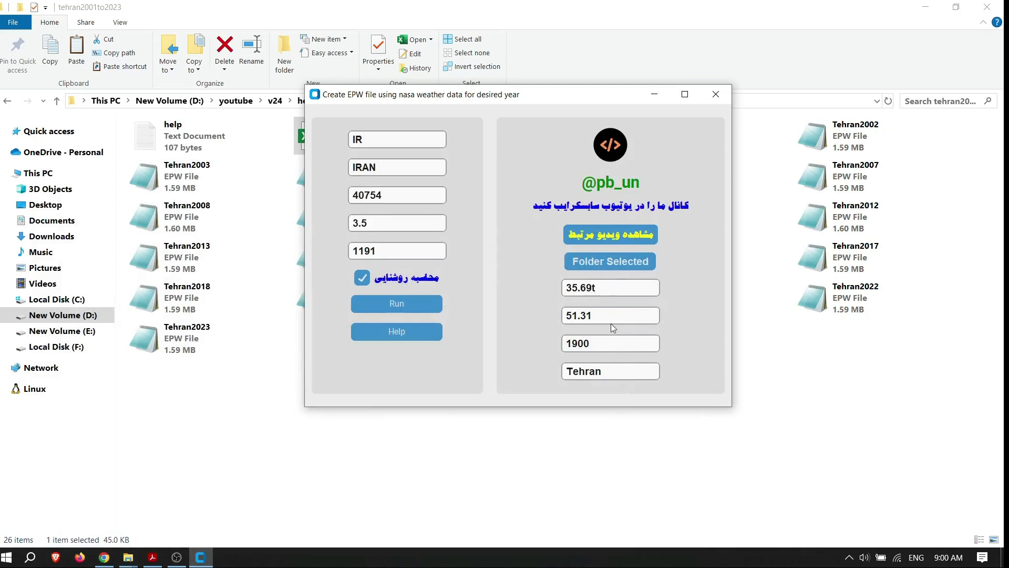
Try to run the EPW generation with the latitude set to 35.69t, and restore the latitude to 35.69.
type("t")
left_click(397, 304)
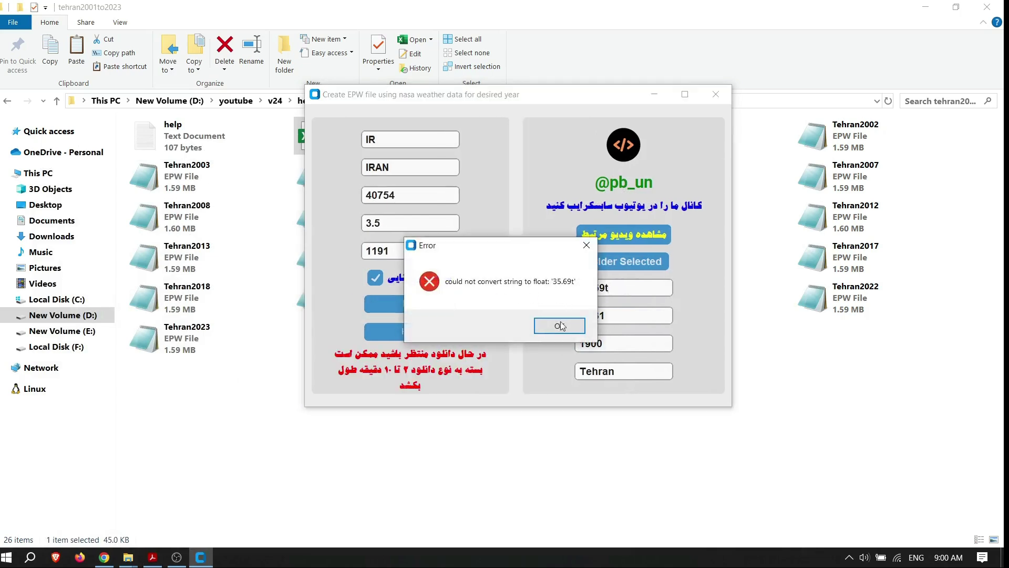
left_click(560, 326)
key("BackSpace")
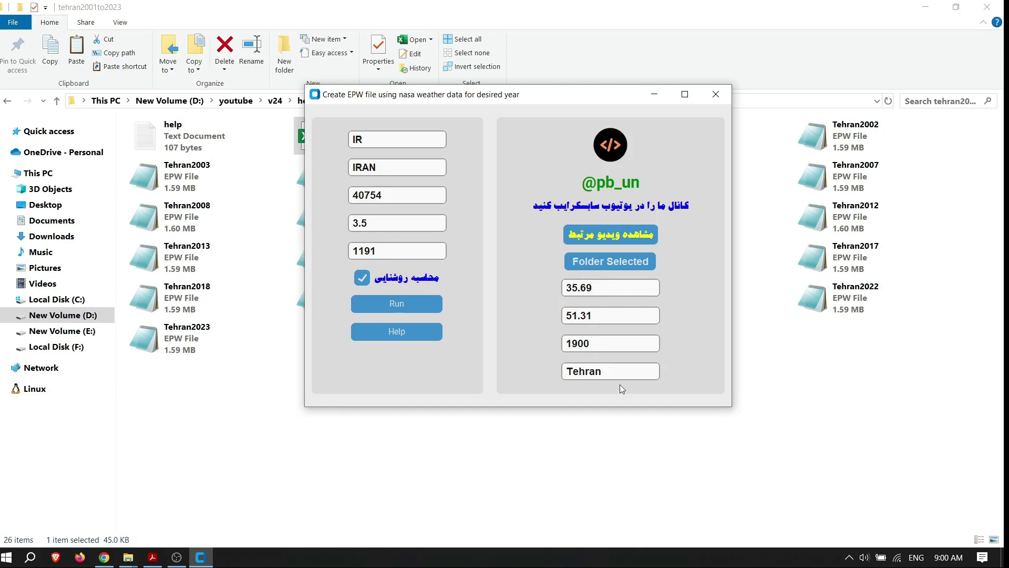
left_click(391, 224)
type("y")
key("BackSpace")
Select the topic comparing Tajrish with south Tehran in txt24.pdf in Acrobat, and open the tajrish folder under valid in File Explorer.
left_click(264, 480)
left_click(152, 557)
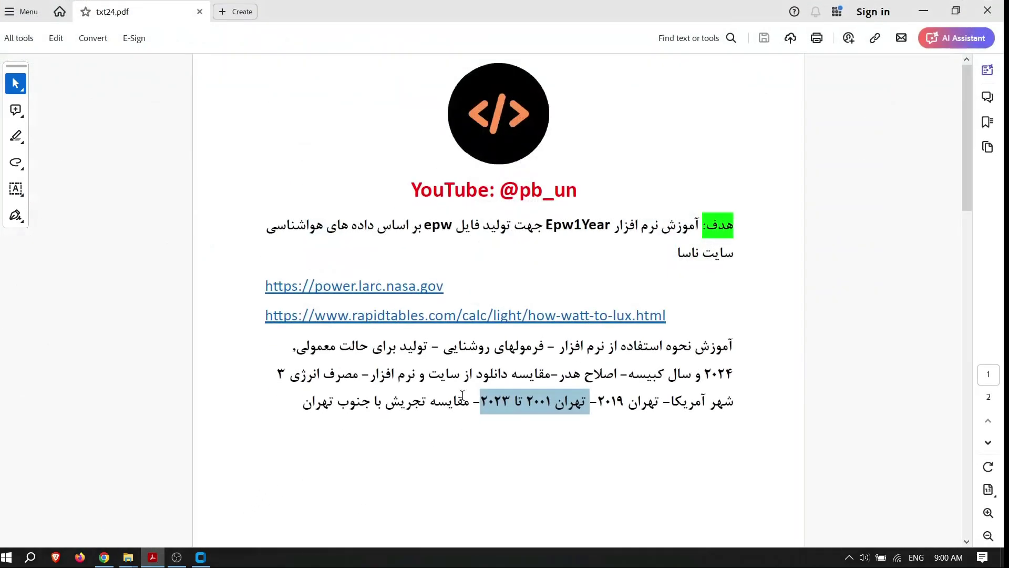
left_click_drag(469, 402, 317, 411)
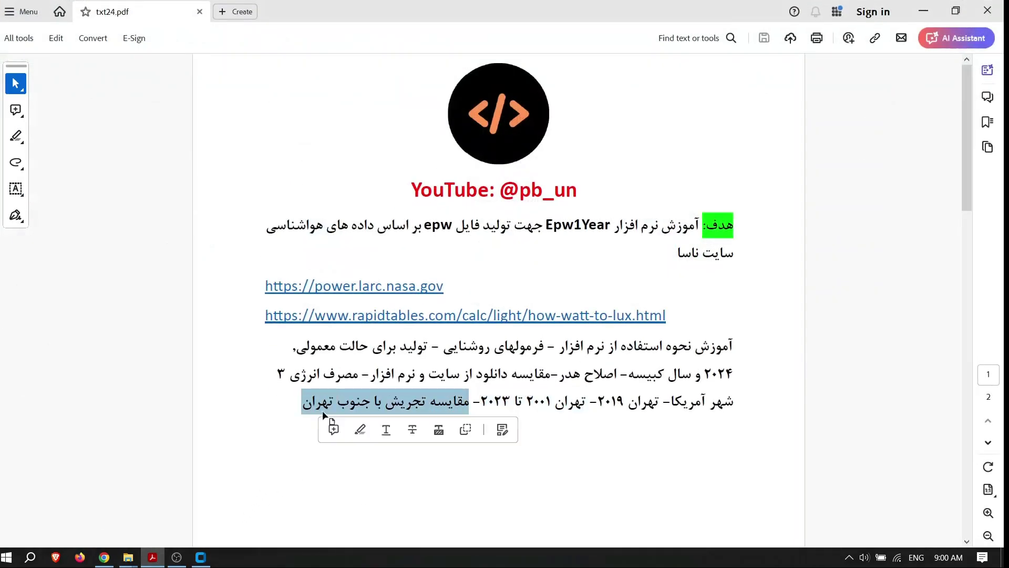
left_click(317, 411)
left_click(153, 558)
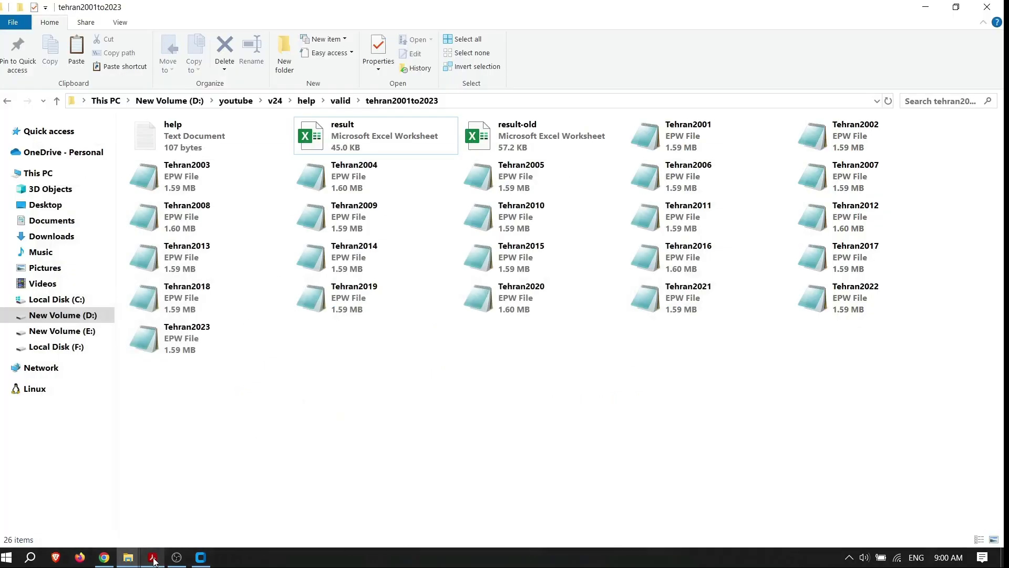
left_click(57, 101)
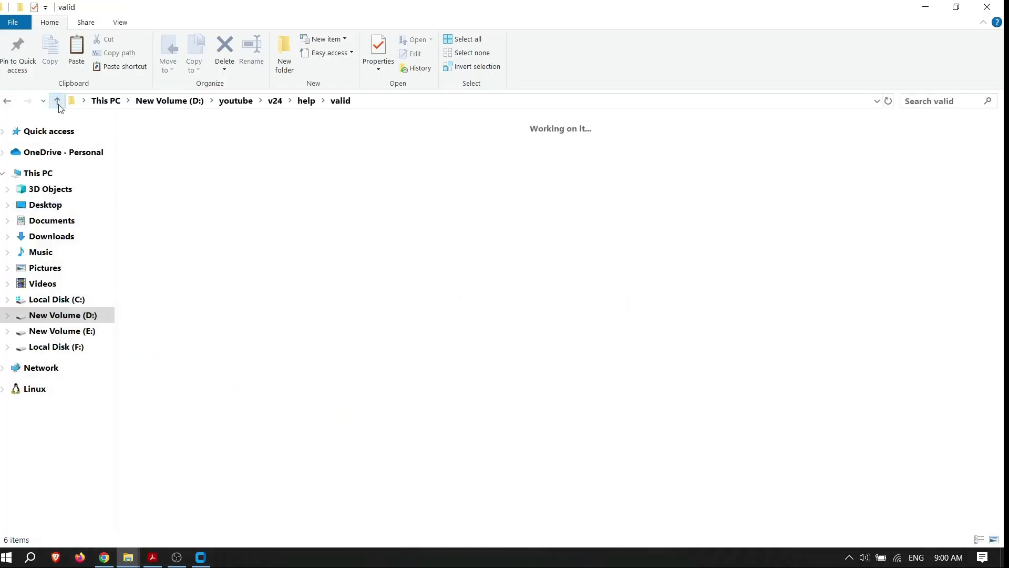
double_click(205, 141)
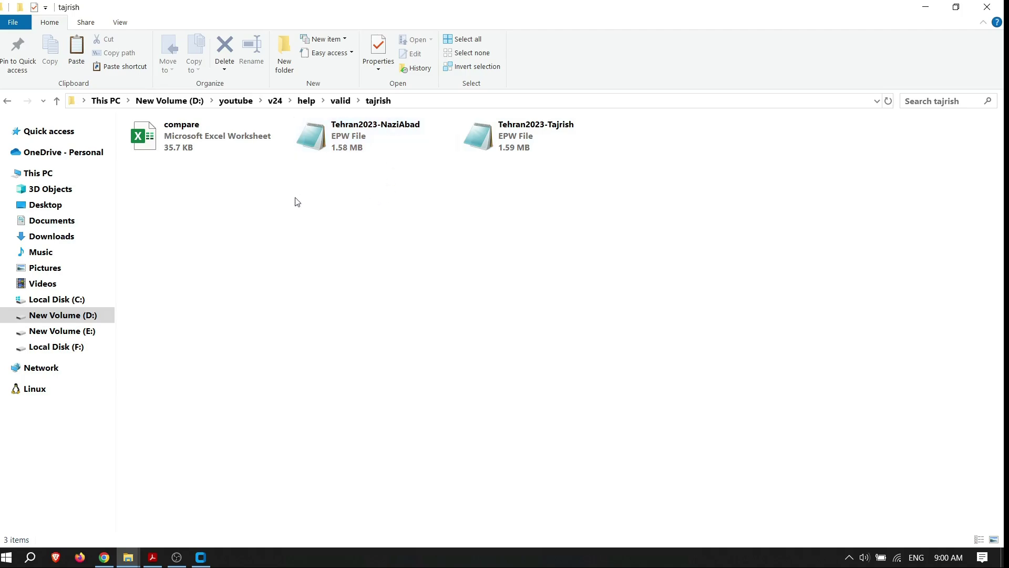
Open the compare workbook and inspect the percentage-difference formula in G15 for the NaziAbad and Tajrish totals.
double_click(218, 147)
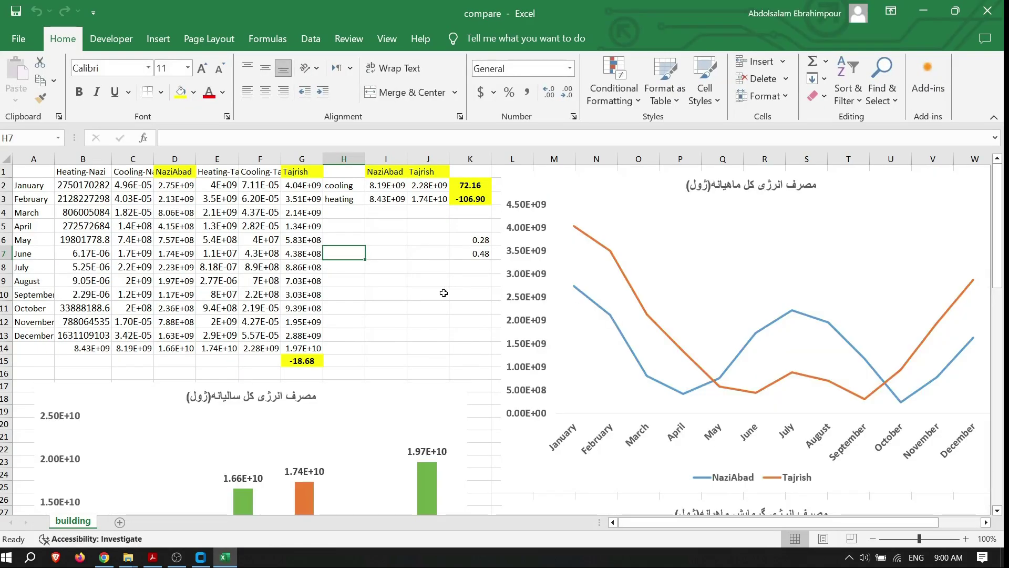
scroll(438, 322, "down", 1)
scroll(438, 322, "up", 1)
left_click(296, 360)
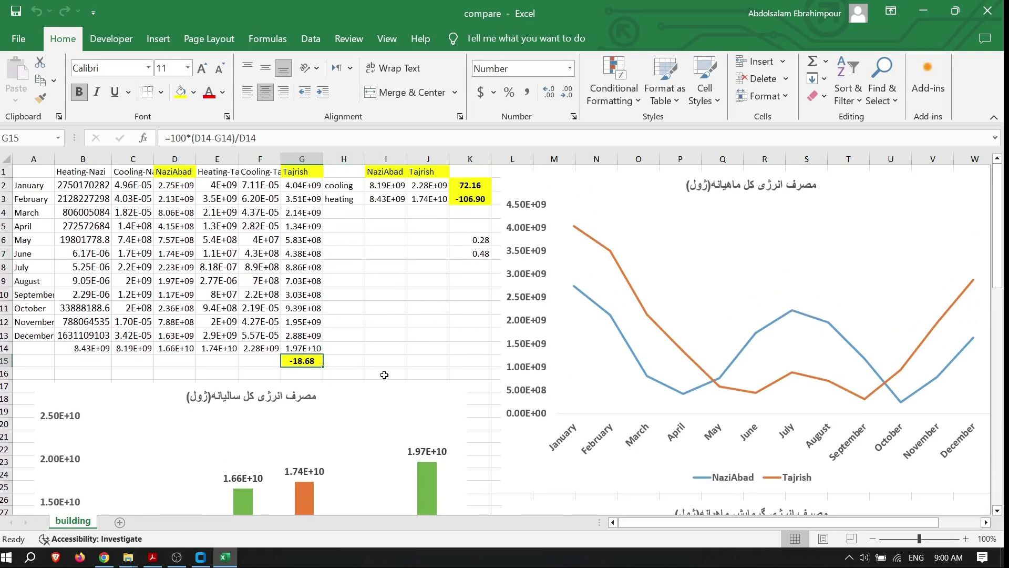
left_click(285, 136)
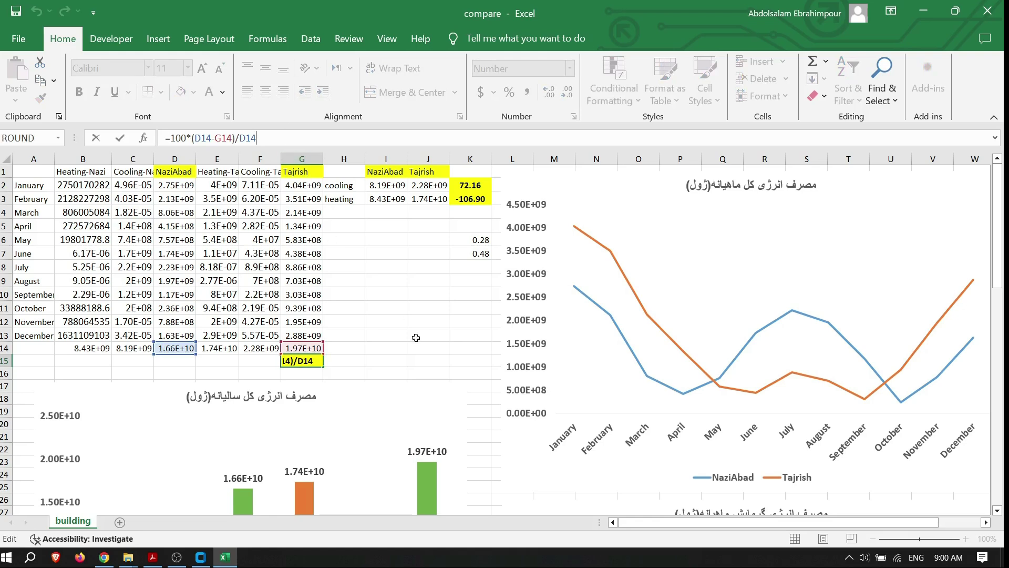
key("Escape")
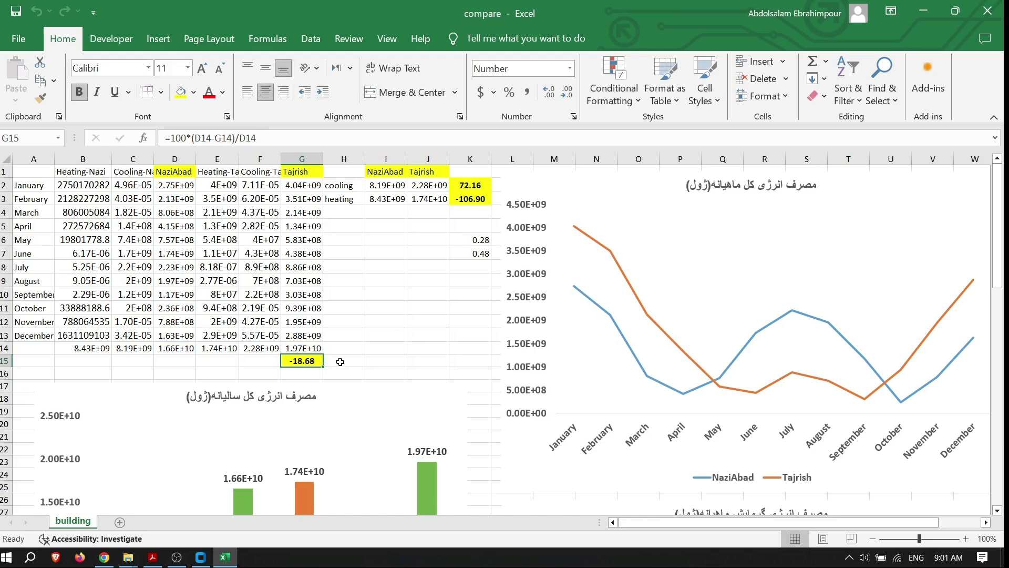
Examine the annual total energy bar chart, comparing heating, cooling and total consumption for NaziAbad and Tajrish.
scroll(393, 321, "down", 6)
scroll(393, 322, "up", 6)
scroll(393, 321, "down", 5)
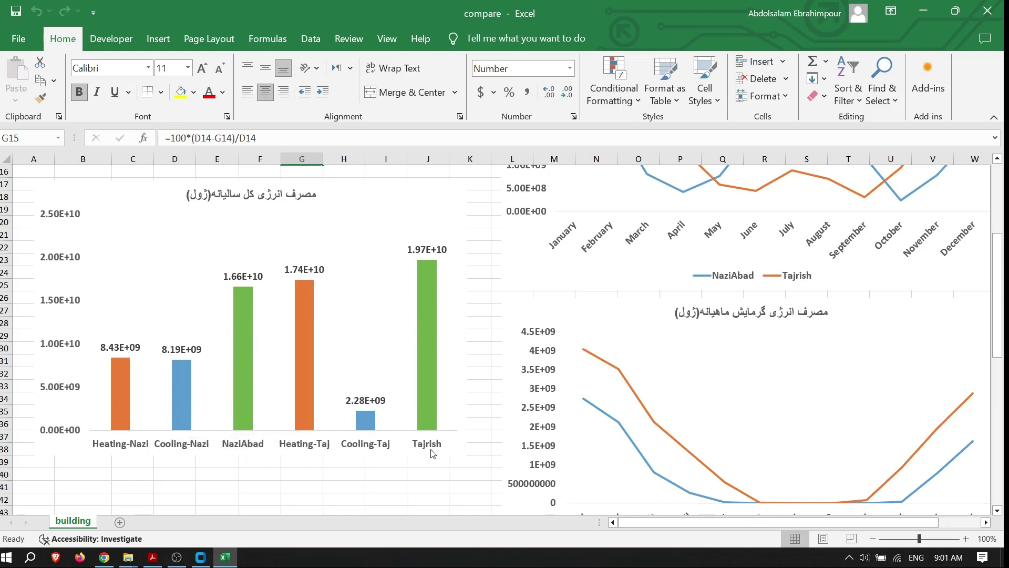
mouse_move(432, 268)
mouse_move(251, 301)
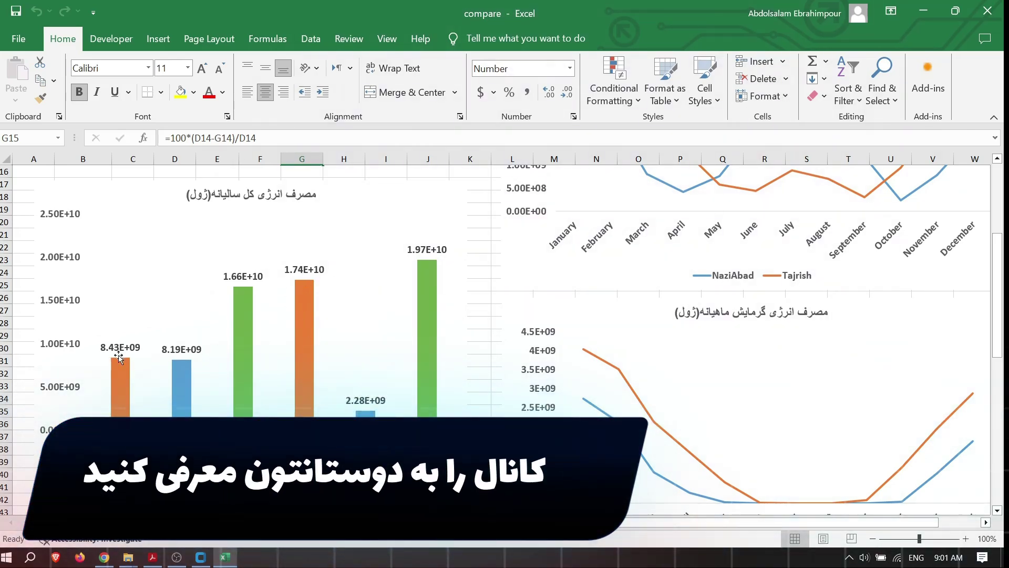
scroll(861, 433, "up", 5)
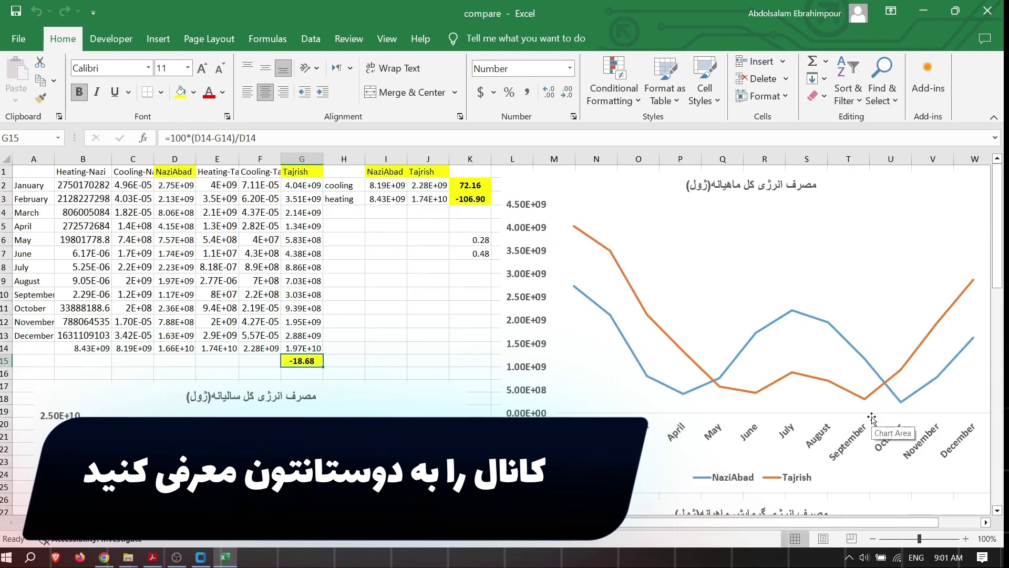
Review the monthly total, heating and cooling energy line charts comparing NaziAbad with Tajrish.
scroll(870, 418, "down", 8)
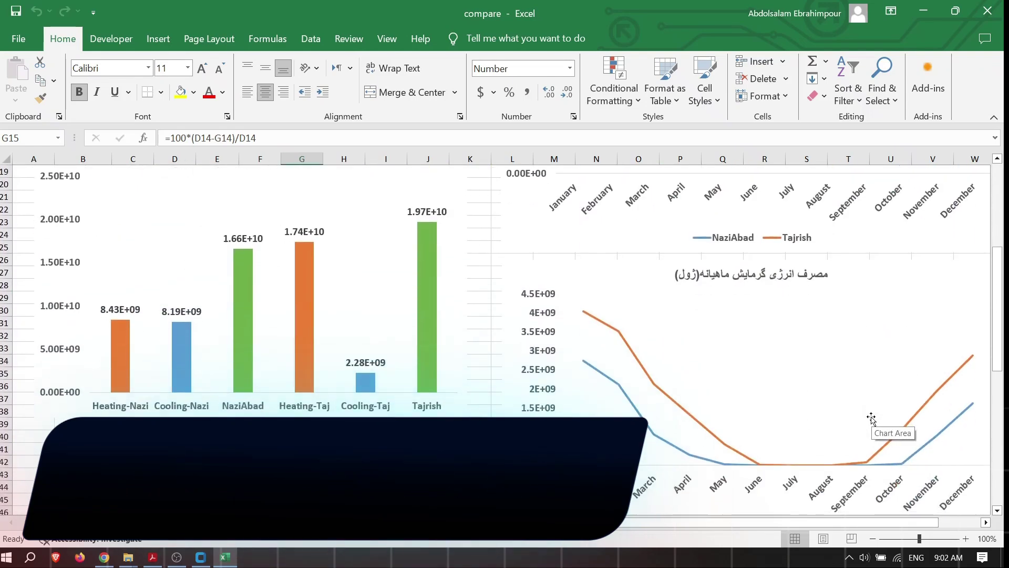
scroll(871, 419, "down", 7)
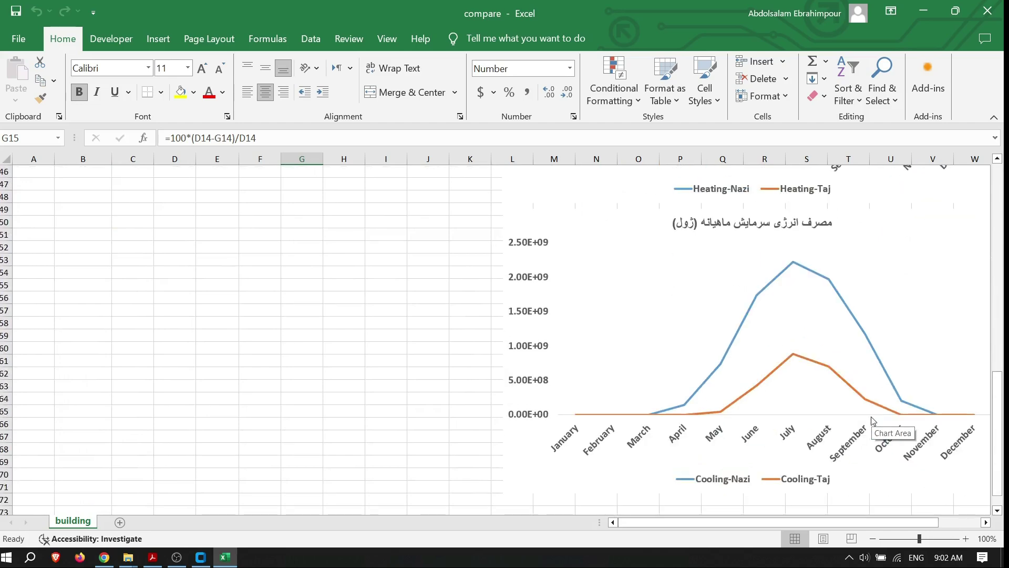
scroll(871, 419, "up", 15)
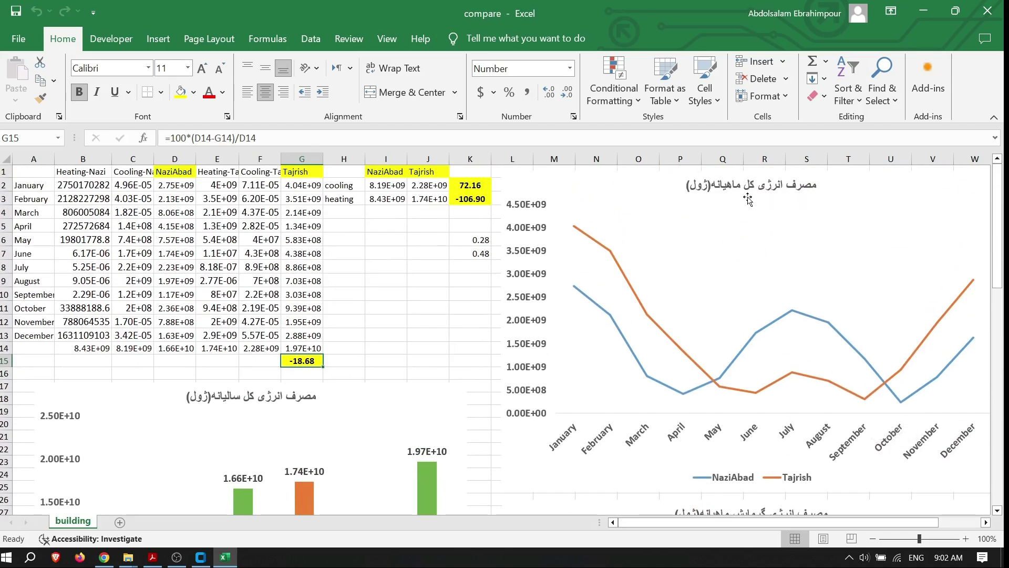
scroll(815, 270, "down", 7)
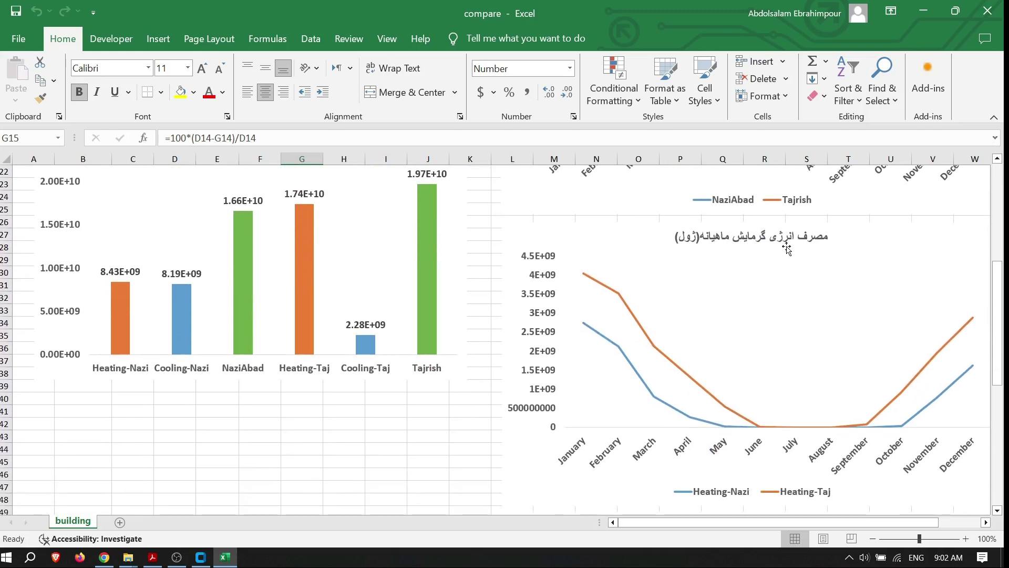
scroll(699, 252, "down", 1)
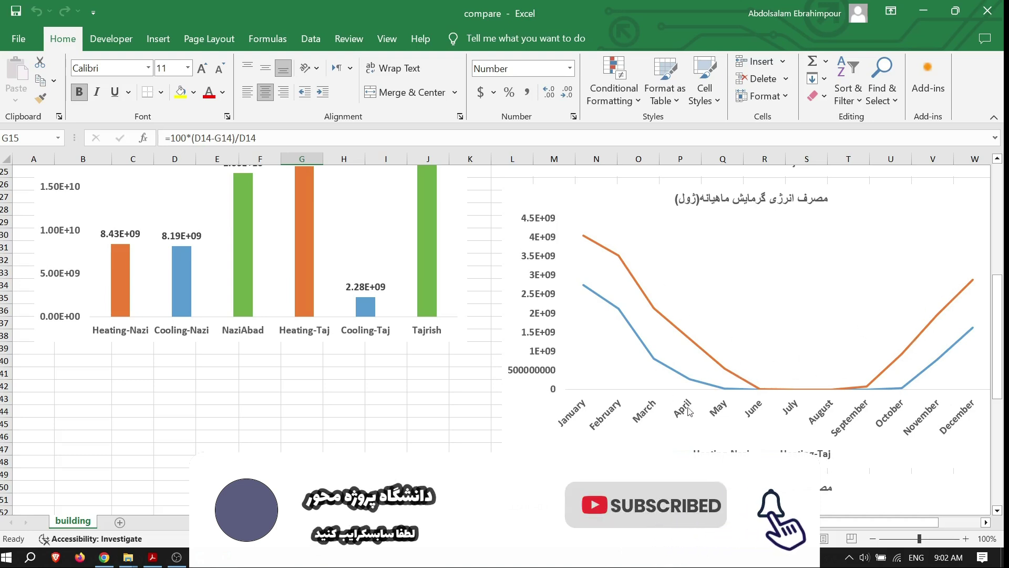
scroll(798, 418, "down", 8)
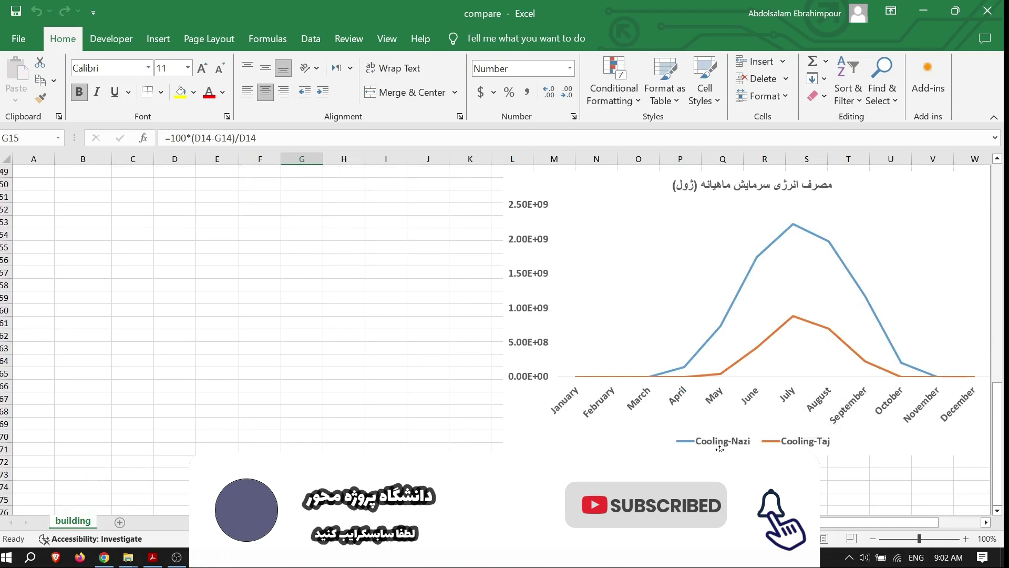
scroll(798, 417, "up", 1)
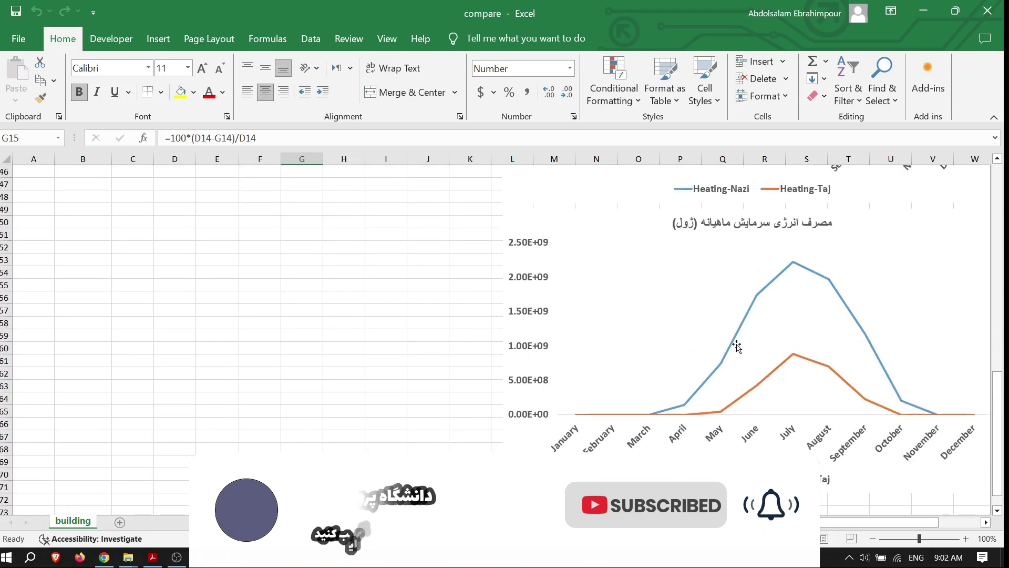
scroll(533, 361, "up", 8)
scroll(534, 361, "up", 7)
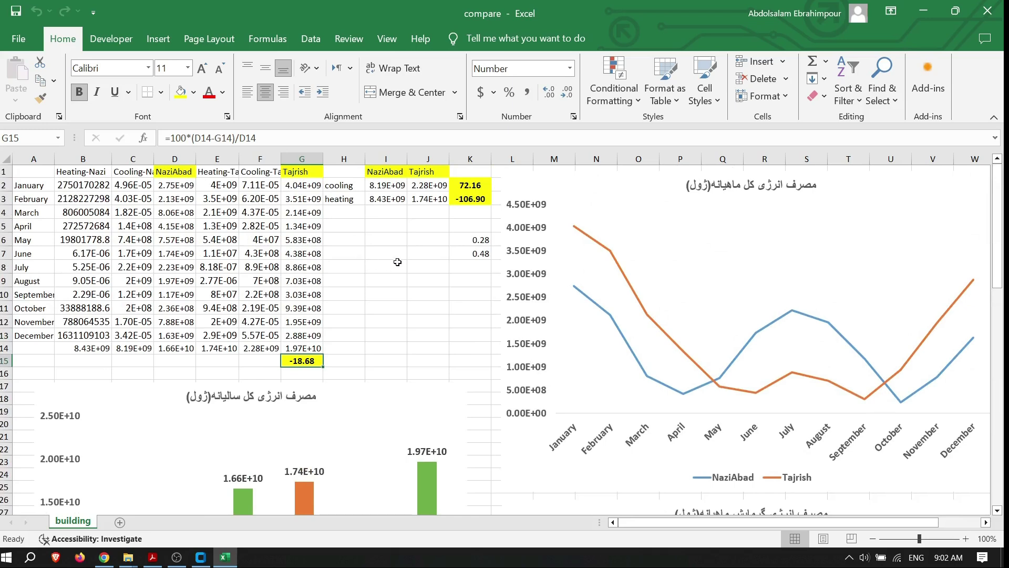
Inspect the percentage-difference formulas for cooling in K2 and heating in K3.
left_click(345, 184)
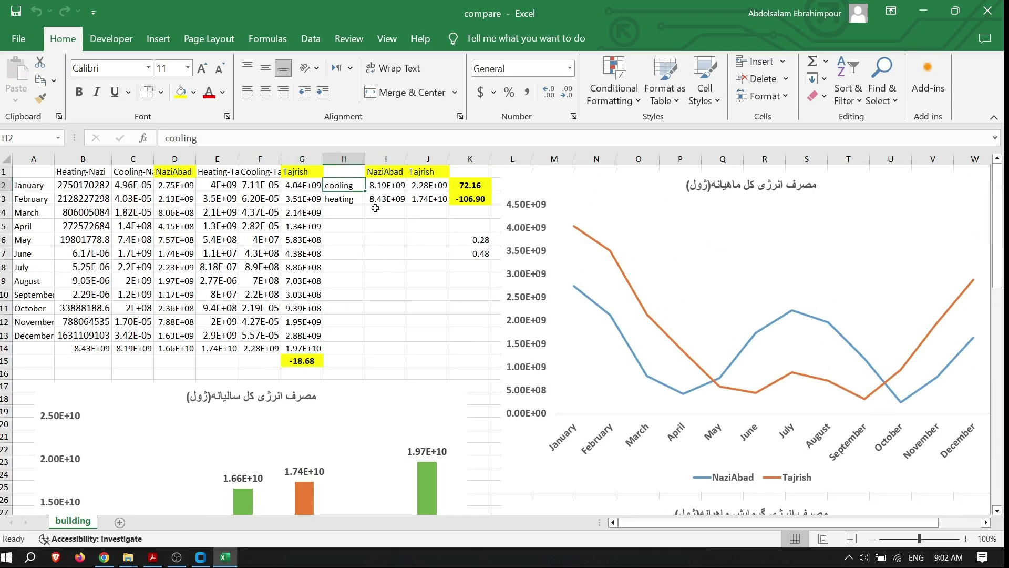
left_click(475, 185)
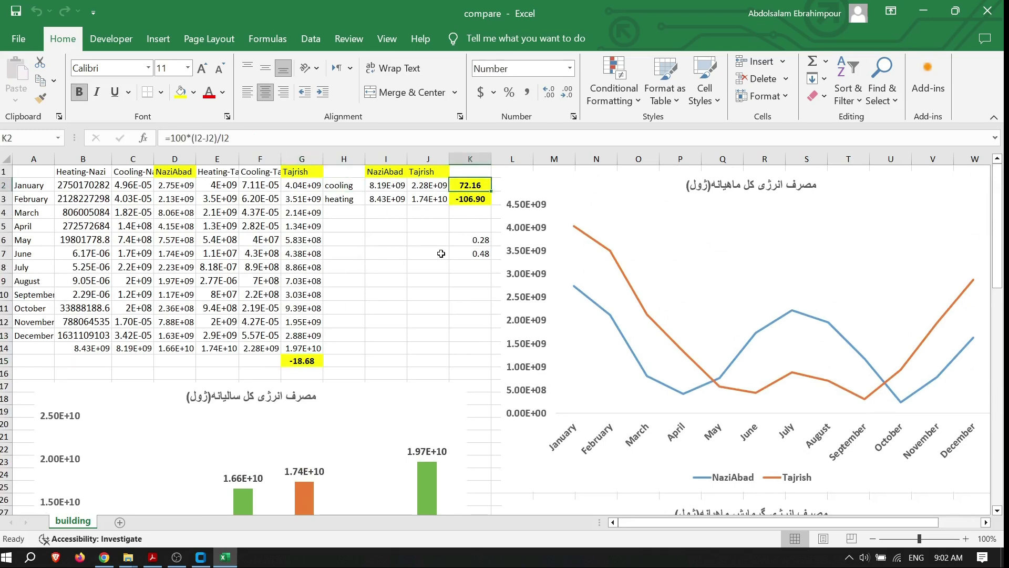
left_click(336, 199)
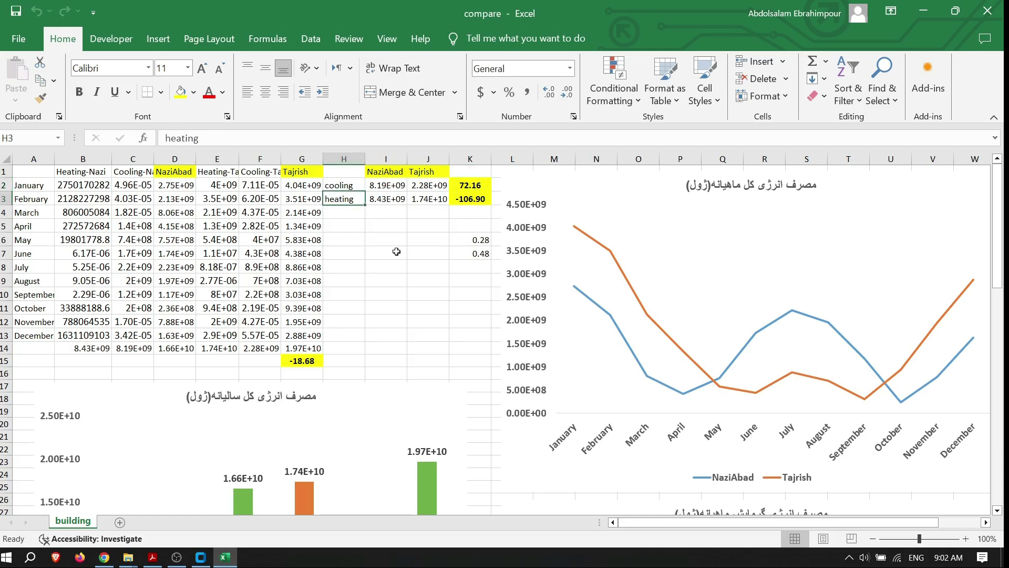
left_click(477, 200)
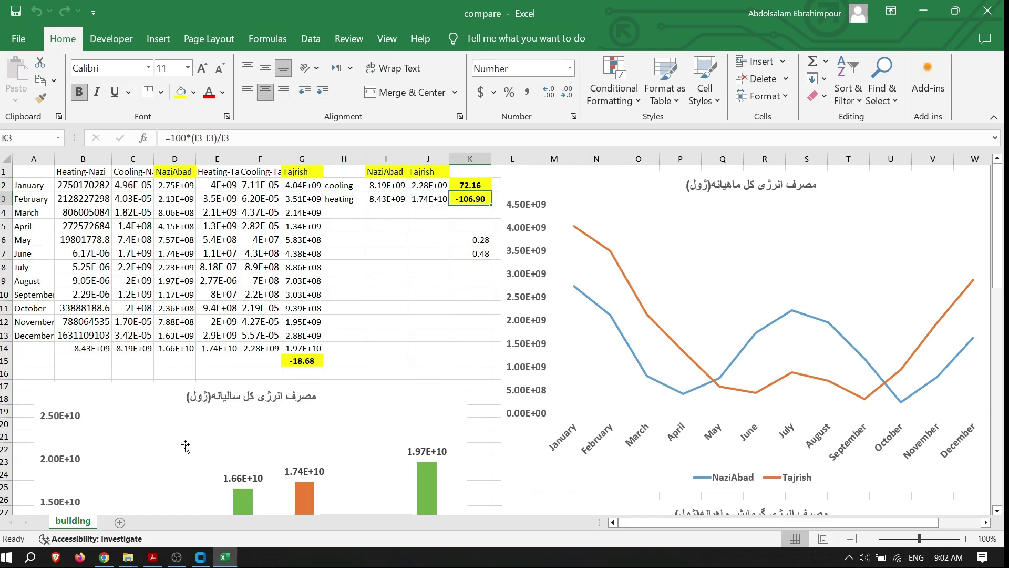
Bring up txt24.pdf in Acrobat, and switch to the Epw1Year window over it.
left_click(153, 558)
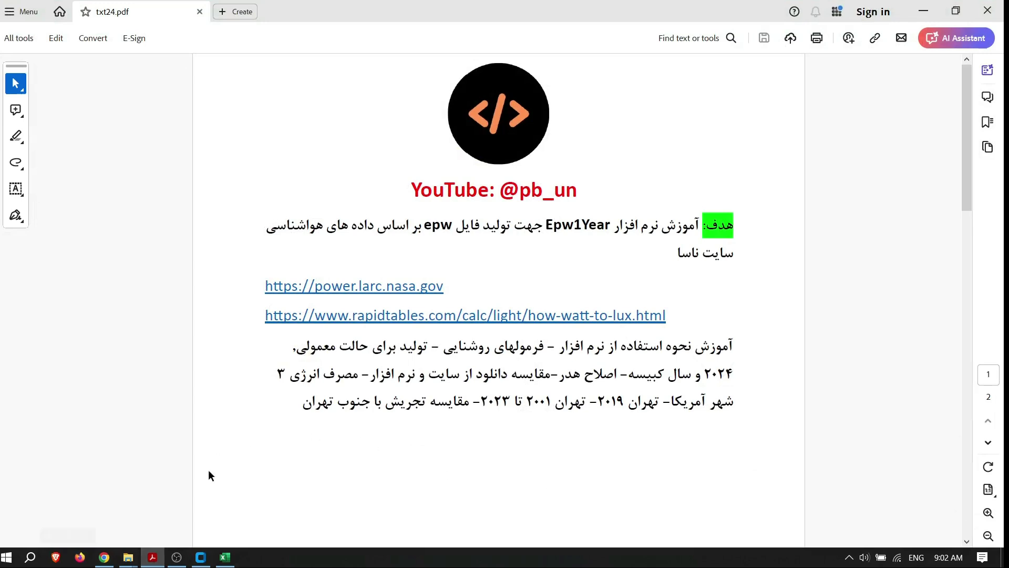
left_click(201, 557)
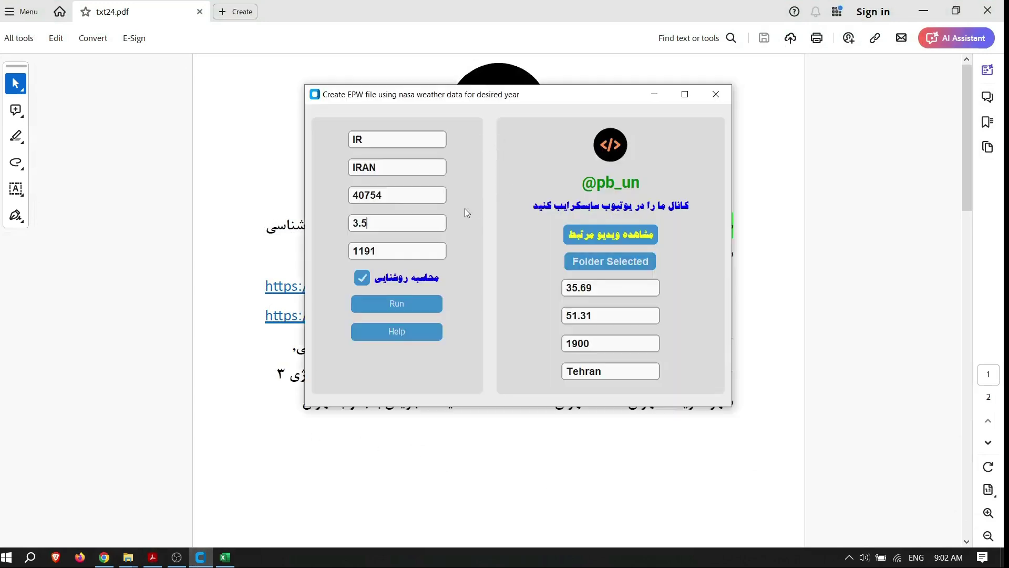